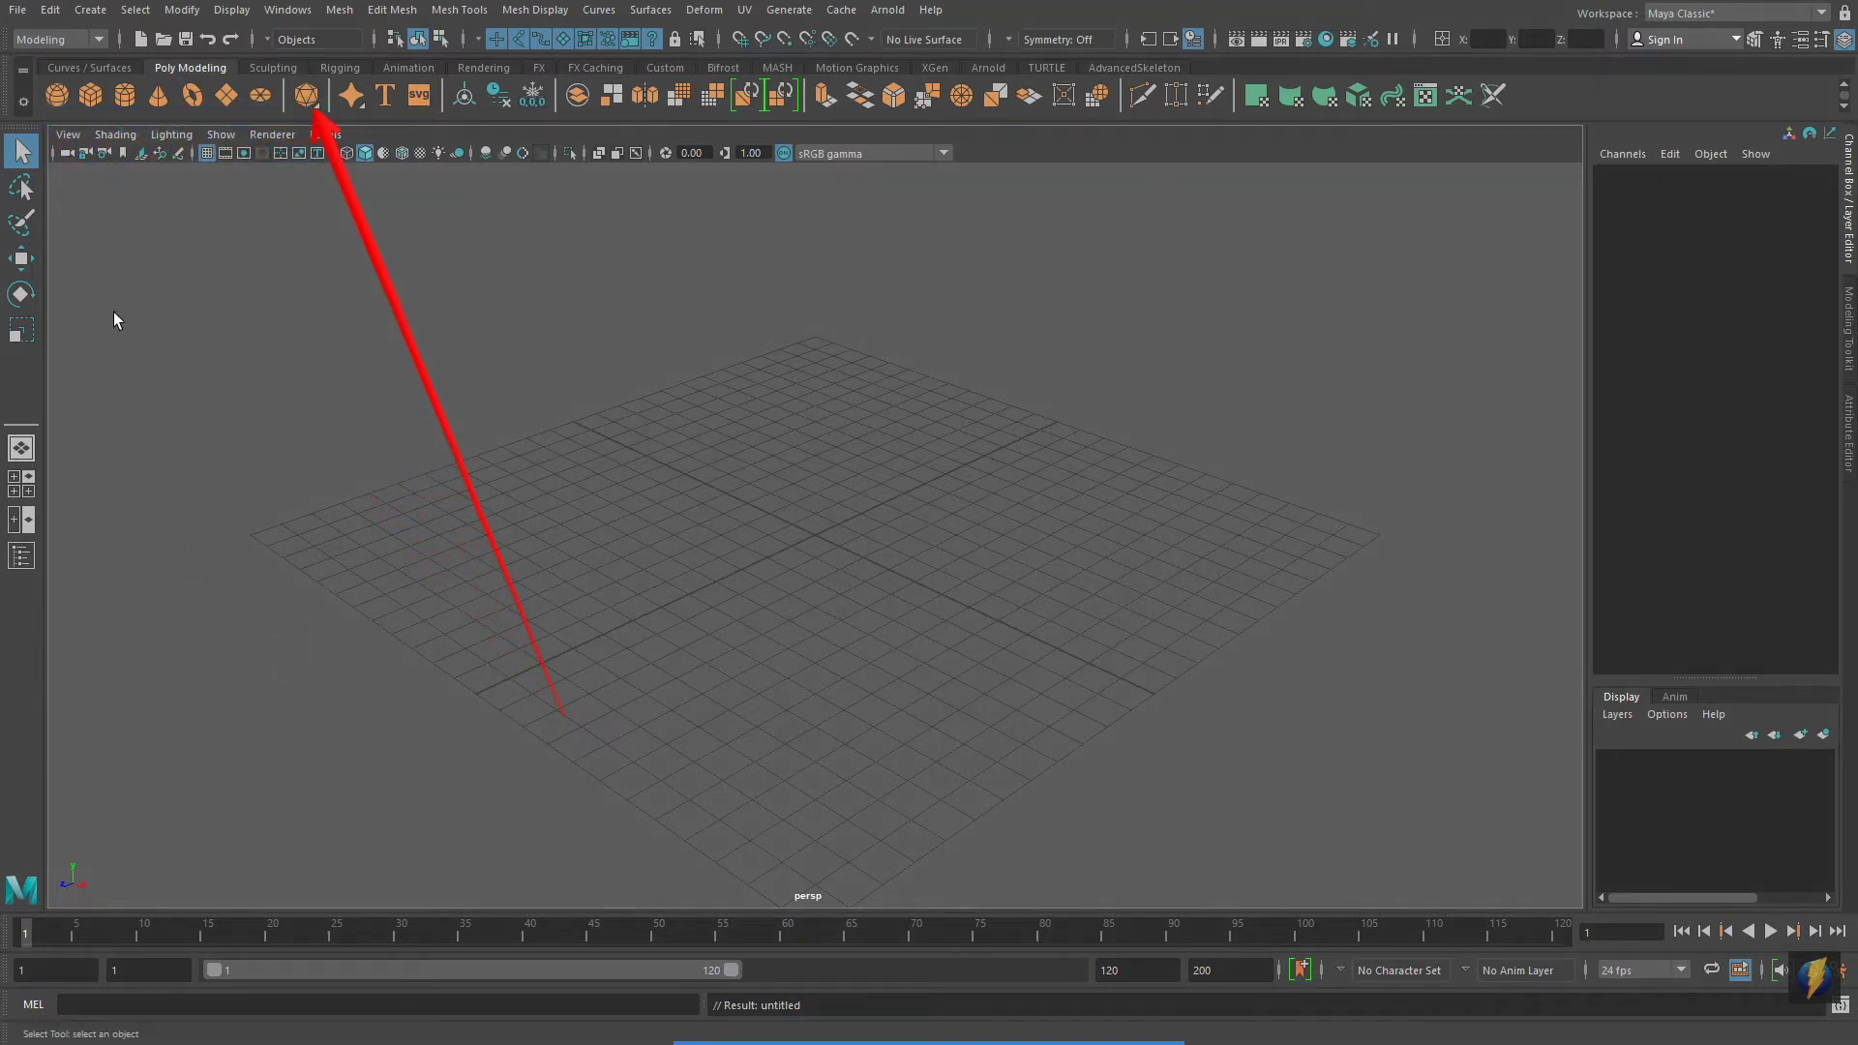
Create a polygon sphere at the origin and move it along X to about 11.05
click(55, 94)
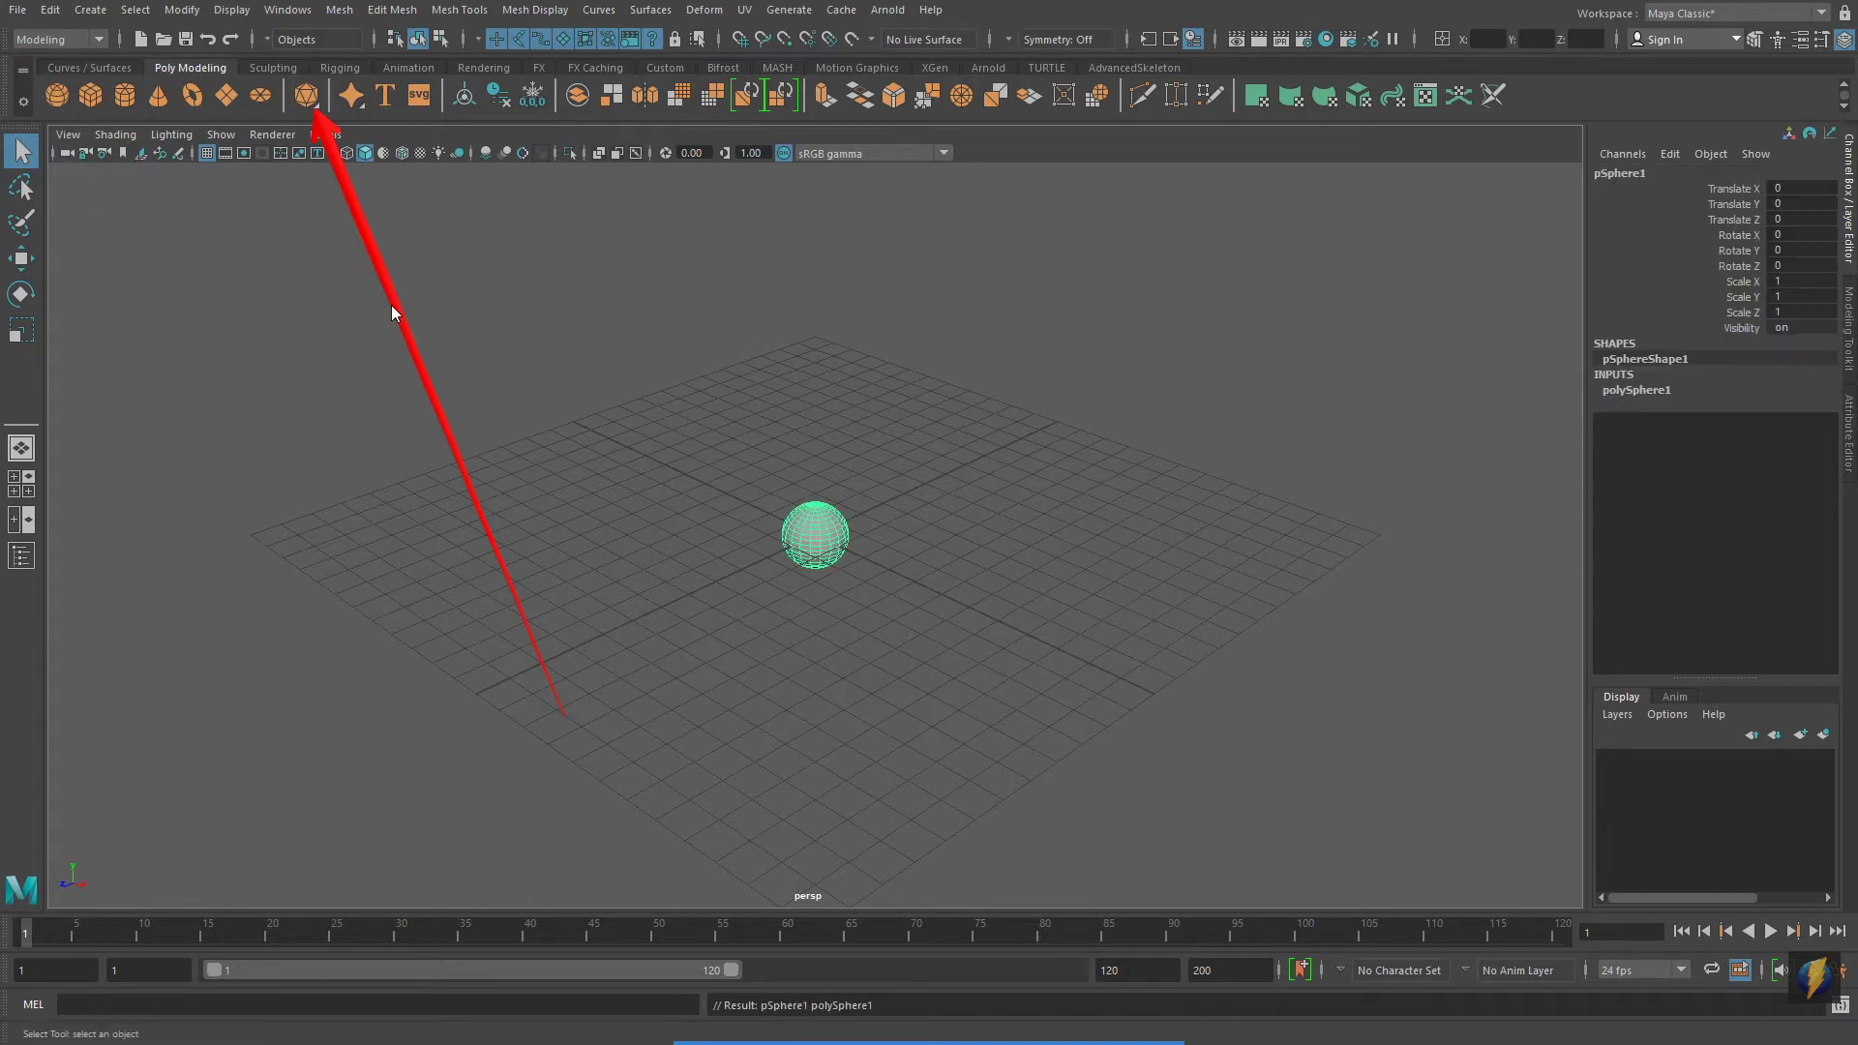
alt+drag(1065, 610, 971, 587)
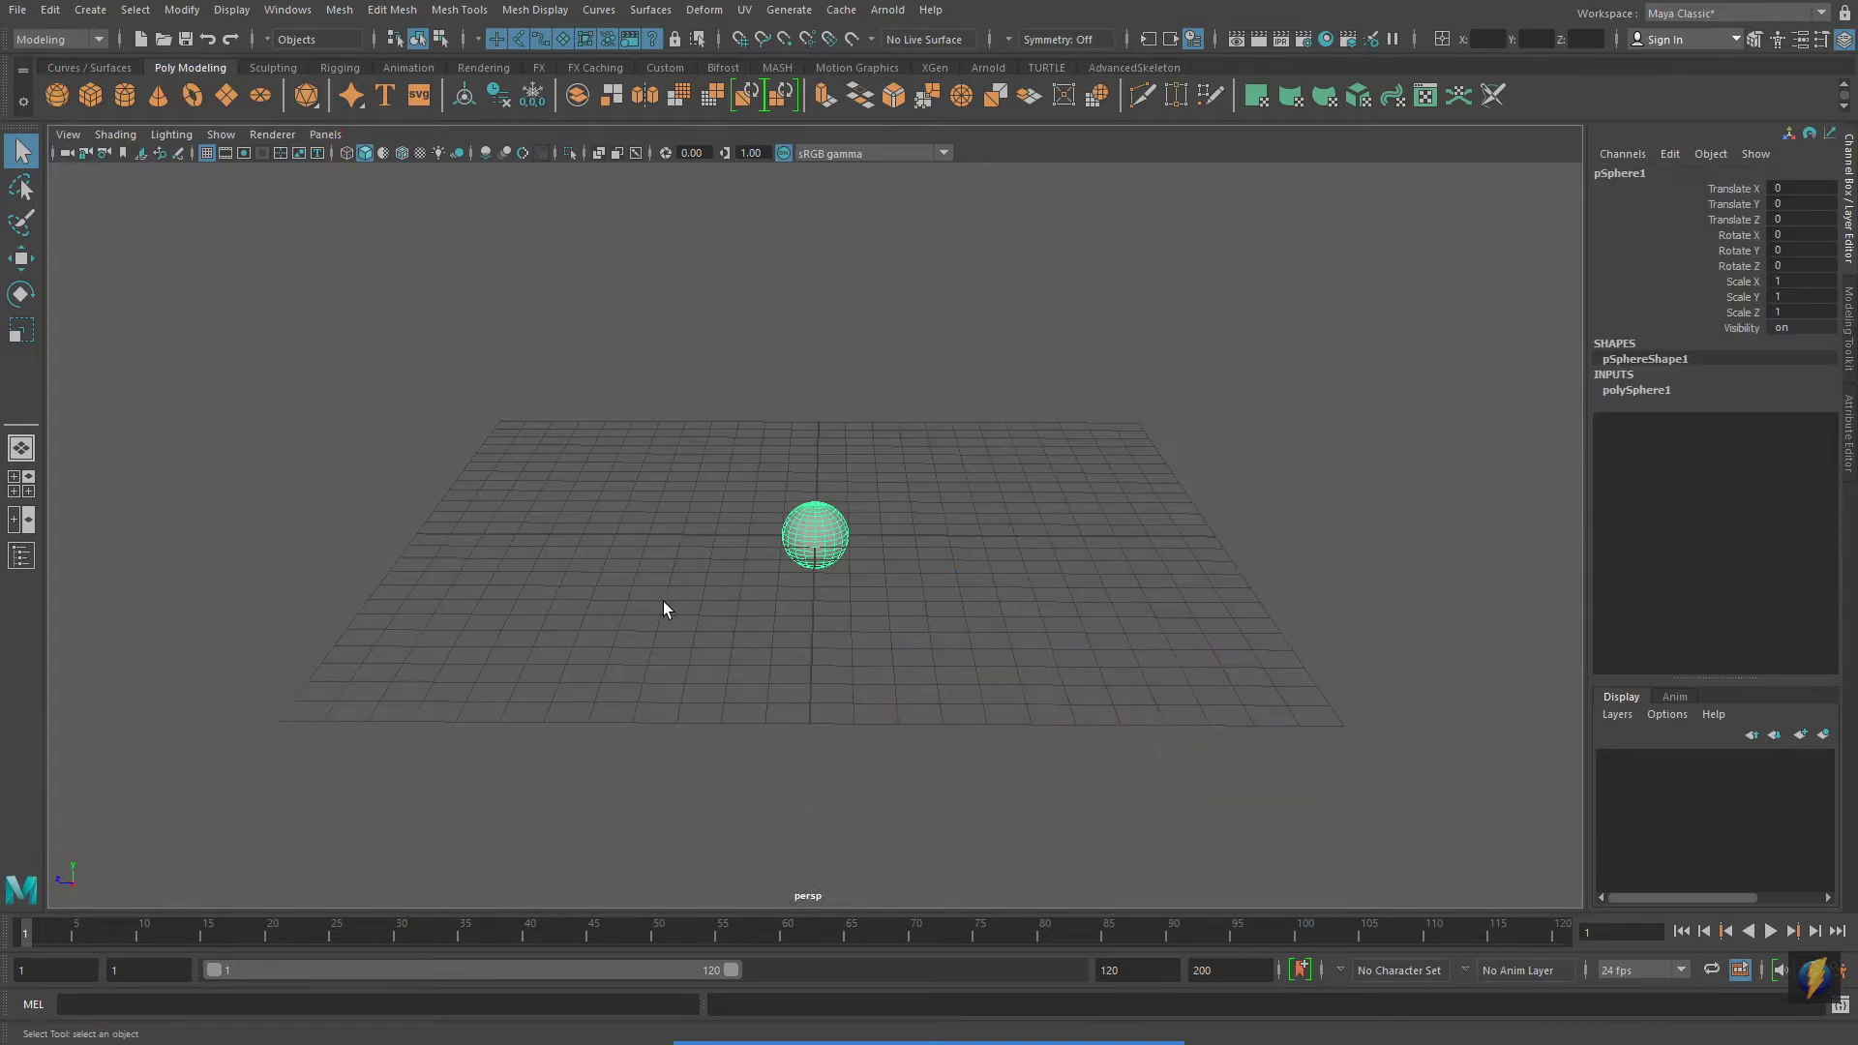
alt+right_drag(664, 608, 1215, 589)
alt+drag(573, 567, 775, 568)
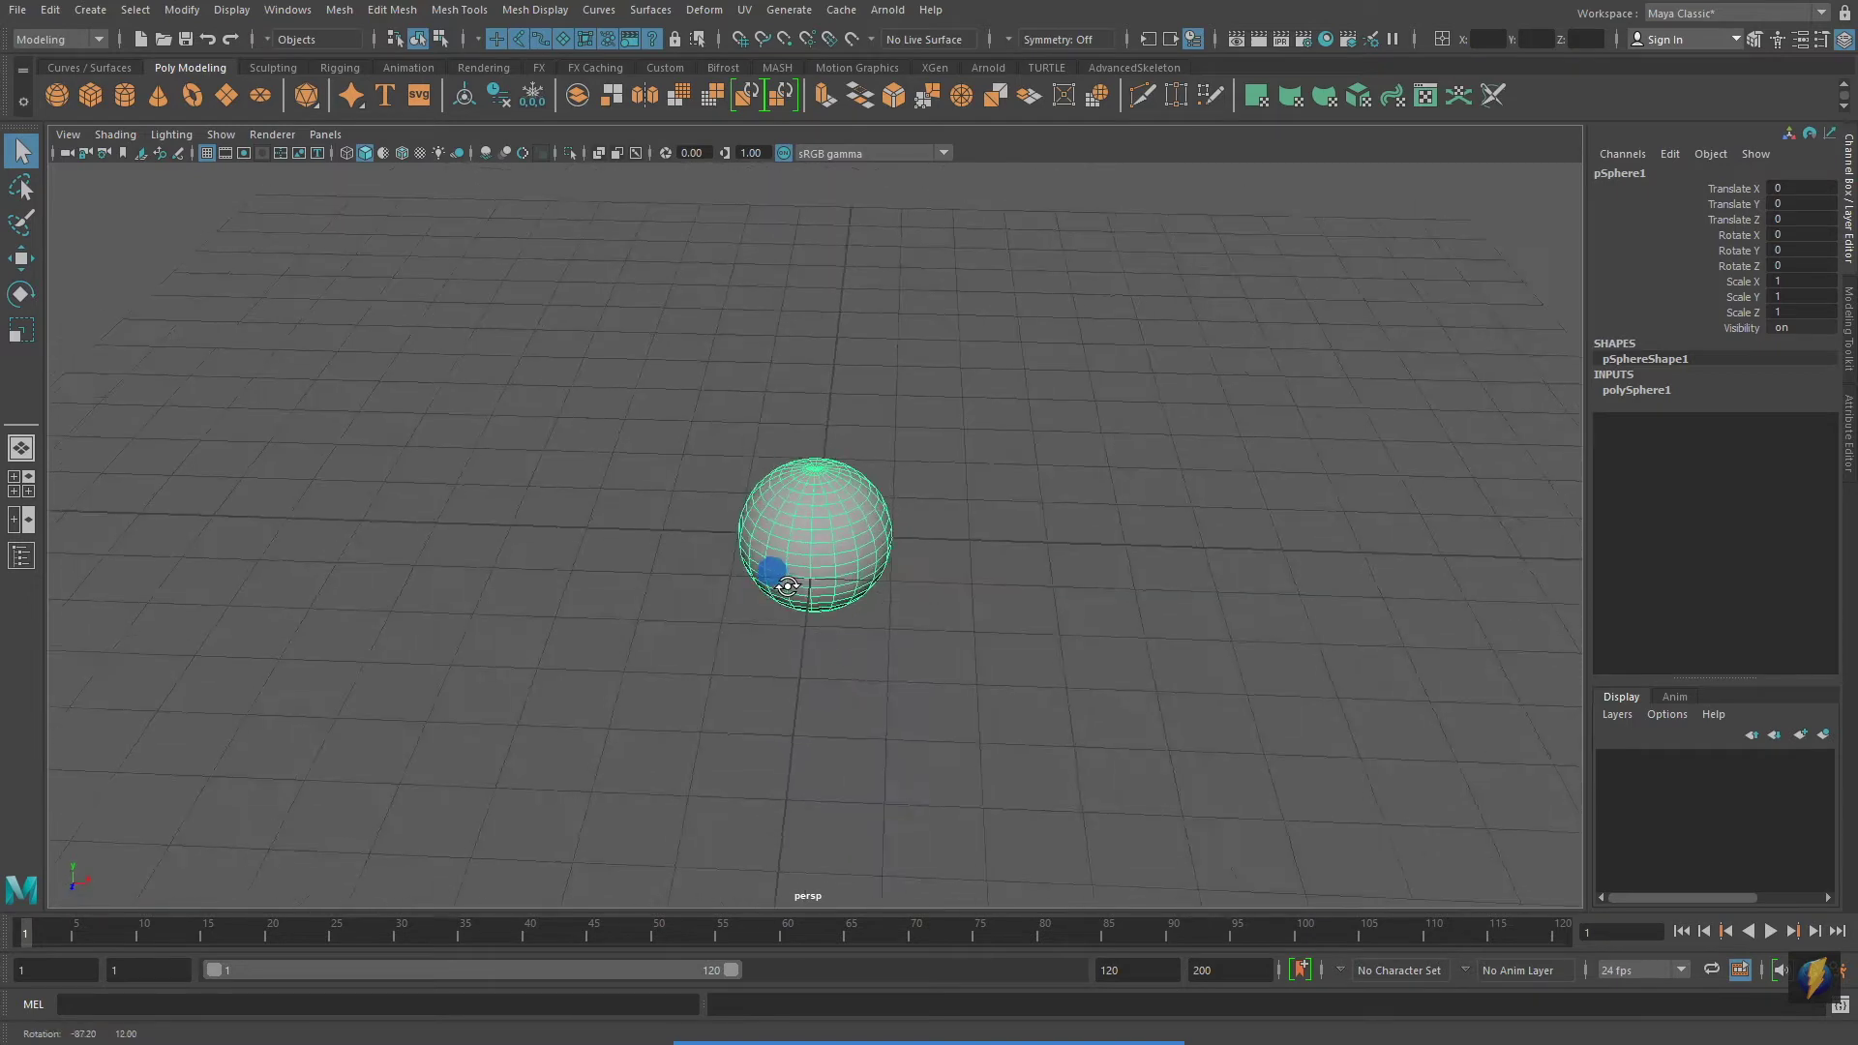
alt+right_drag(776, 568, 736, 581)
mouse_move(736, 581)
alt+mouse_down()
mouse_move(688, 605)
mouse_move(719, 556)
alt+mouse_up()
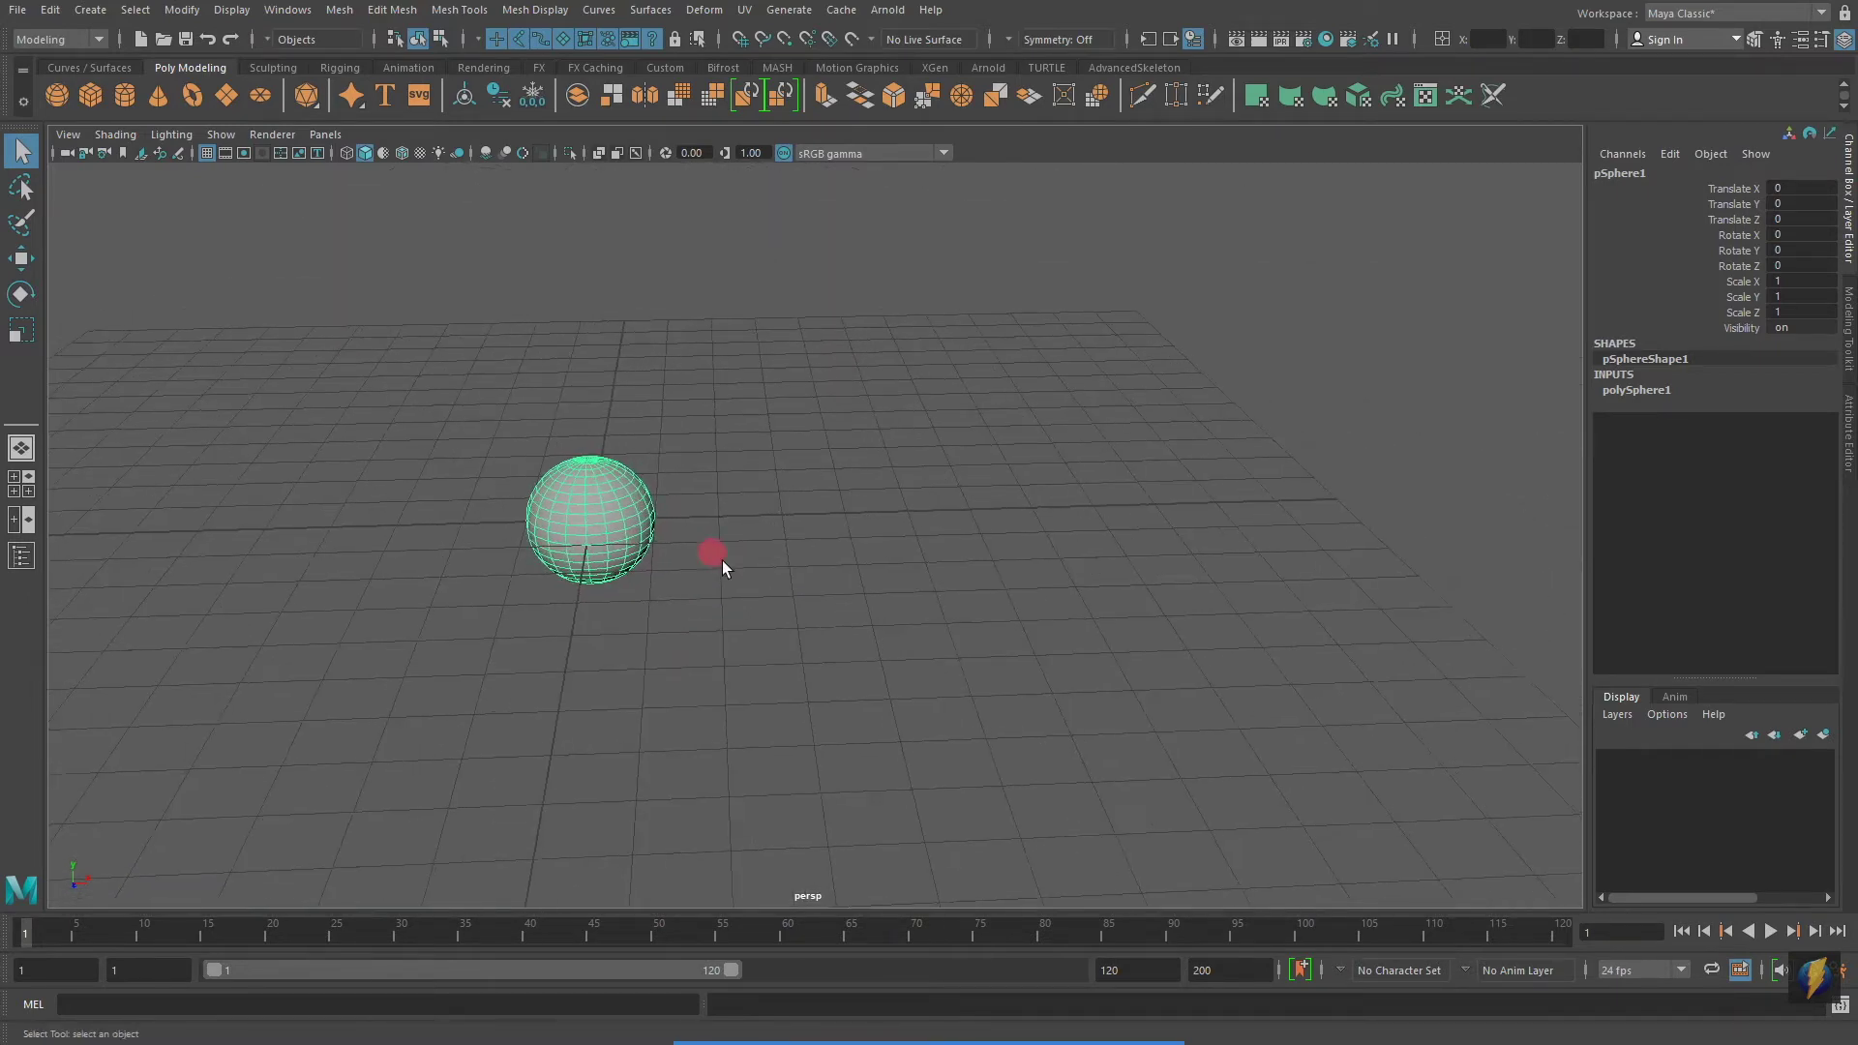
key(w)
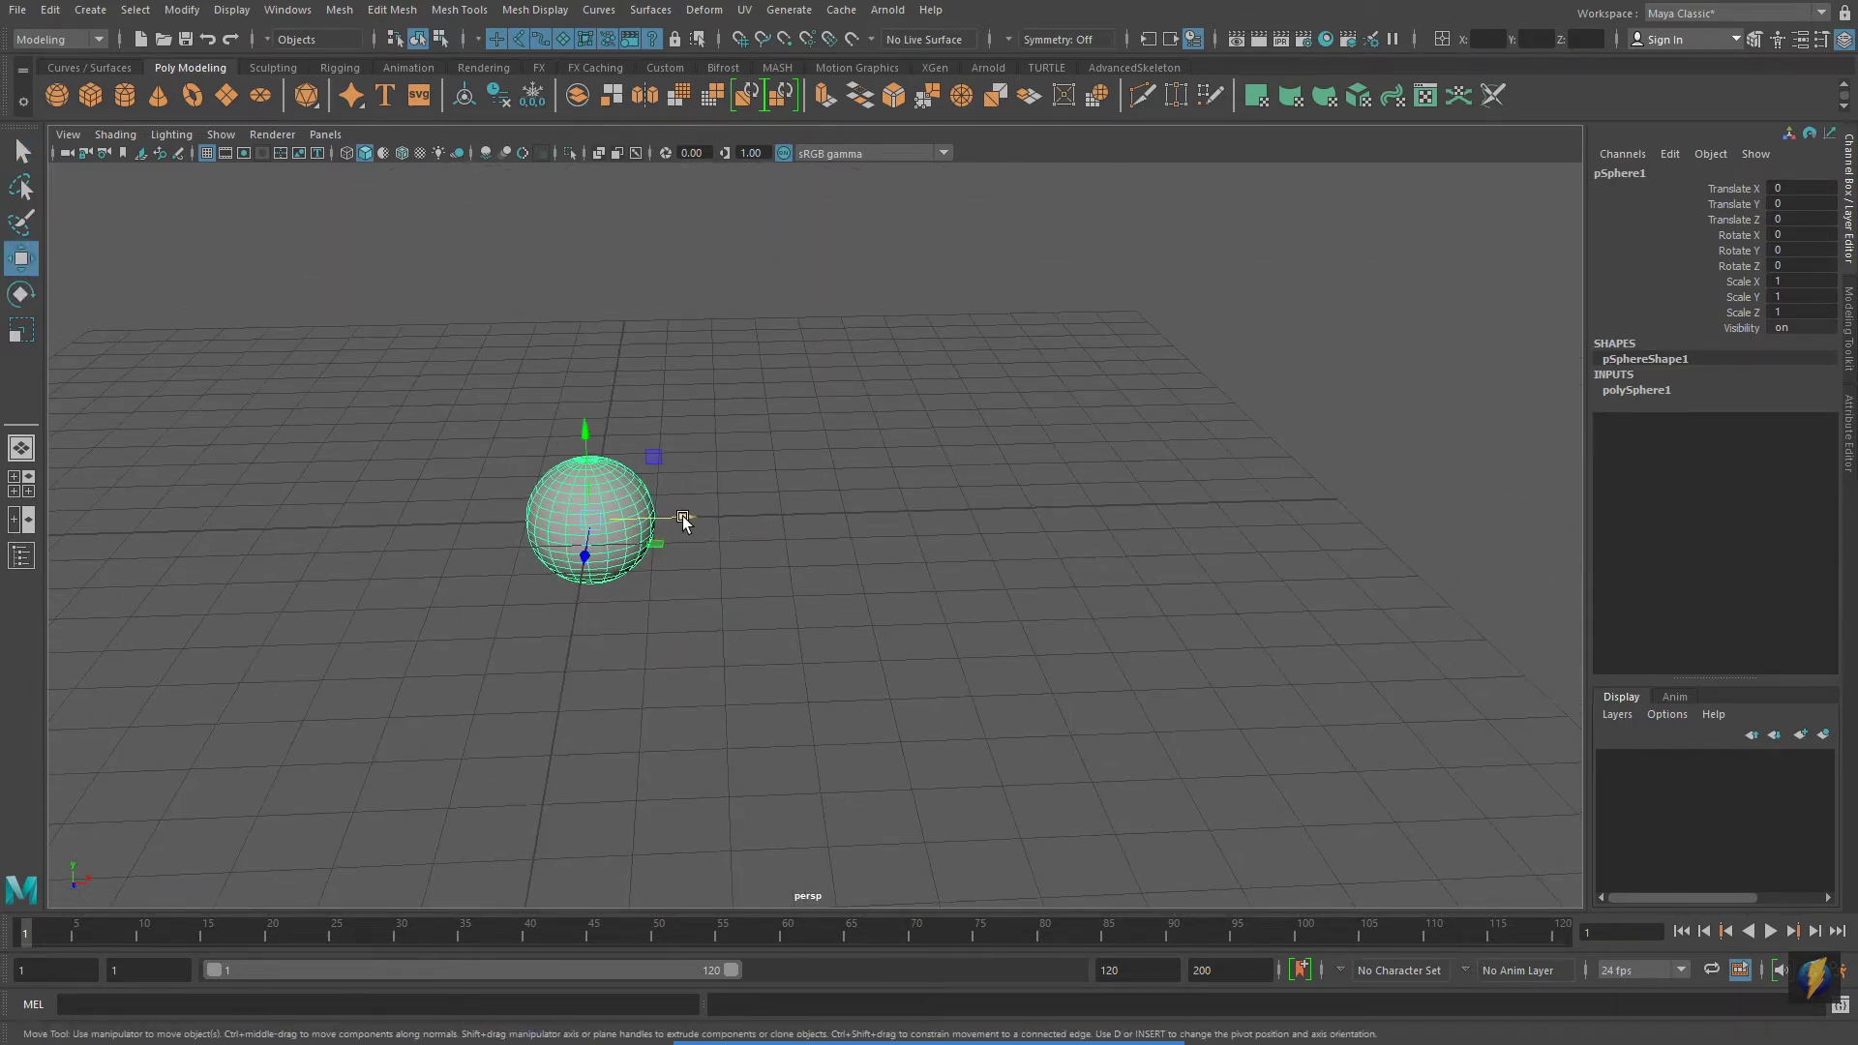
drag(682, 515, 1367, 513)
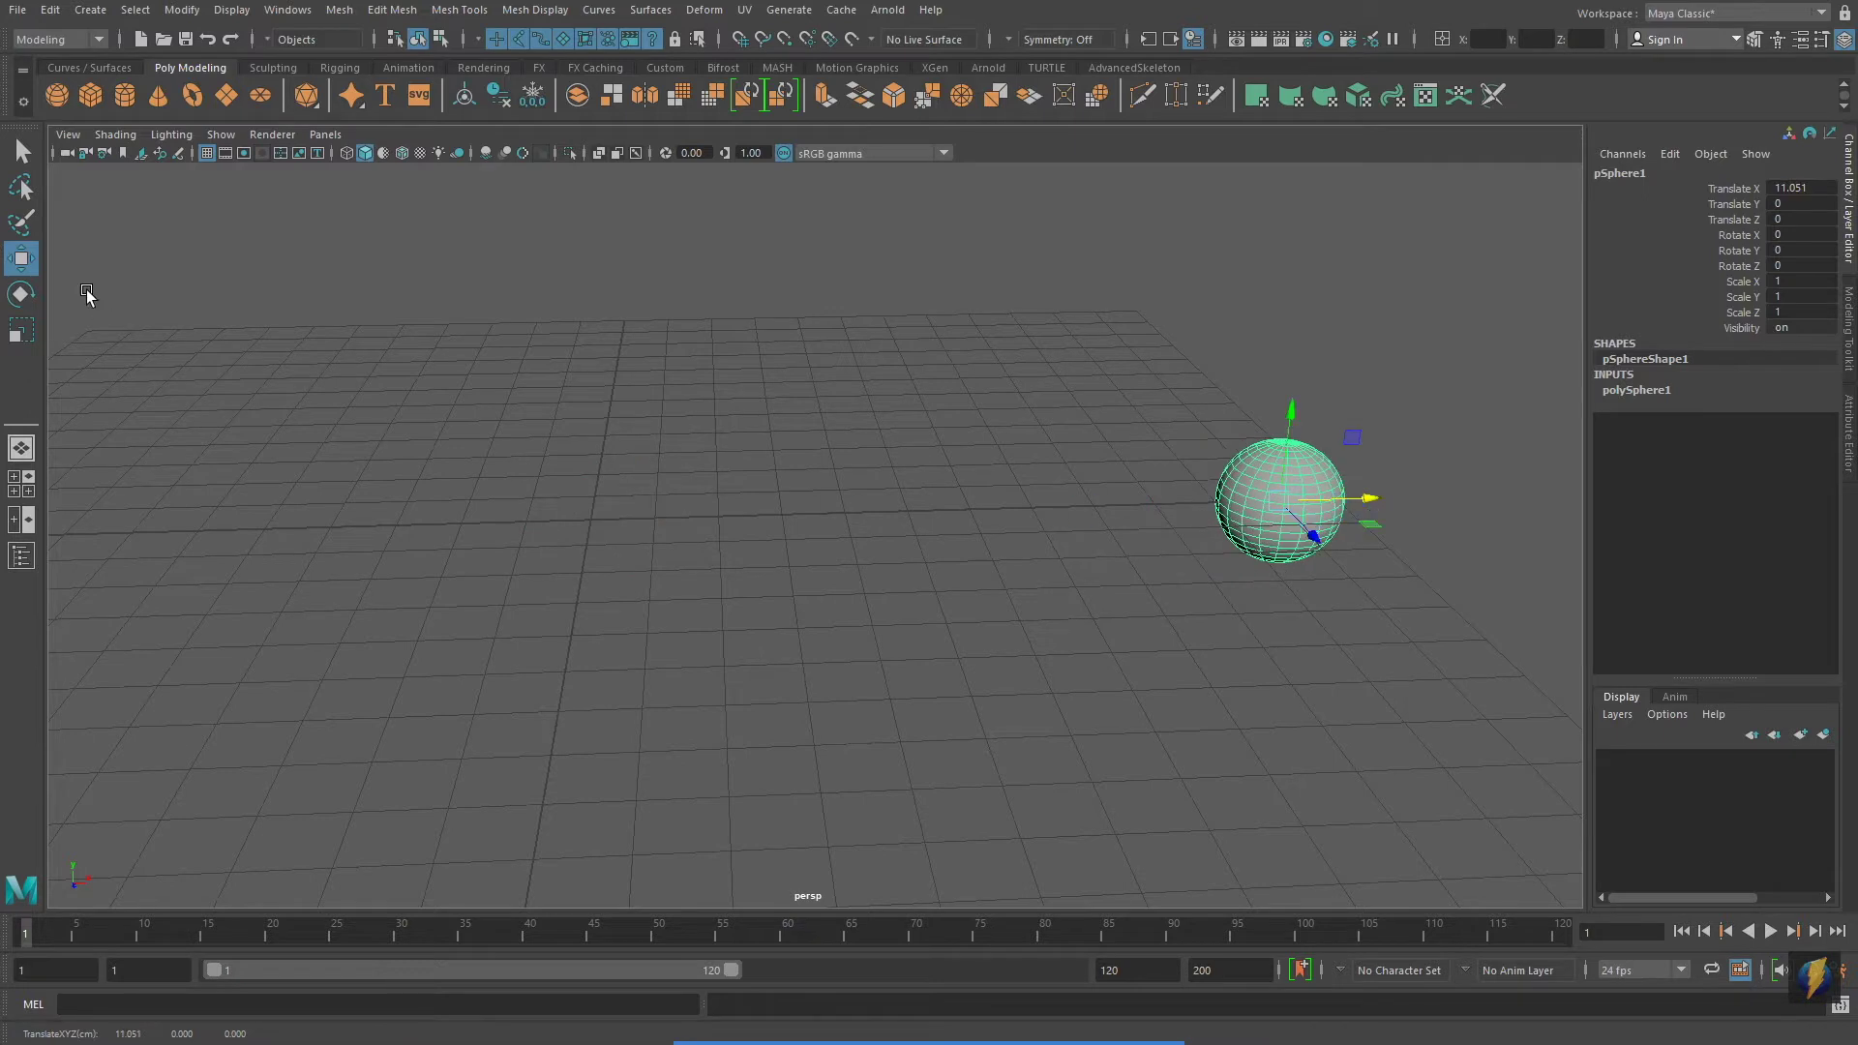
Add a polygon cube moved to about X 8.68 and a polygon cylinder moved to about X 6.55
click(90, 94)
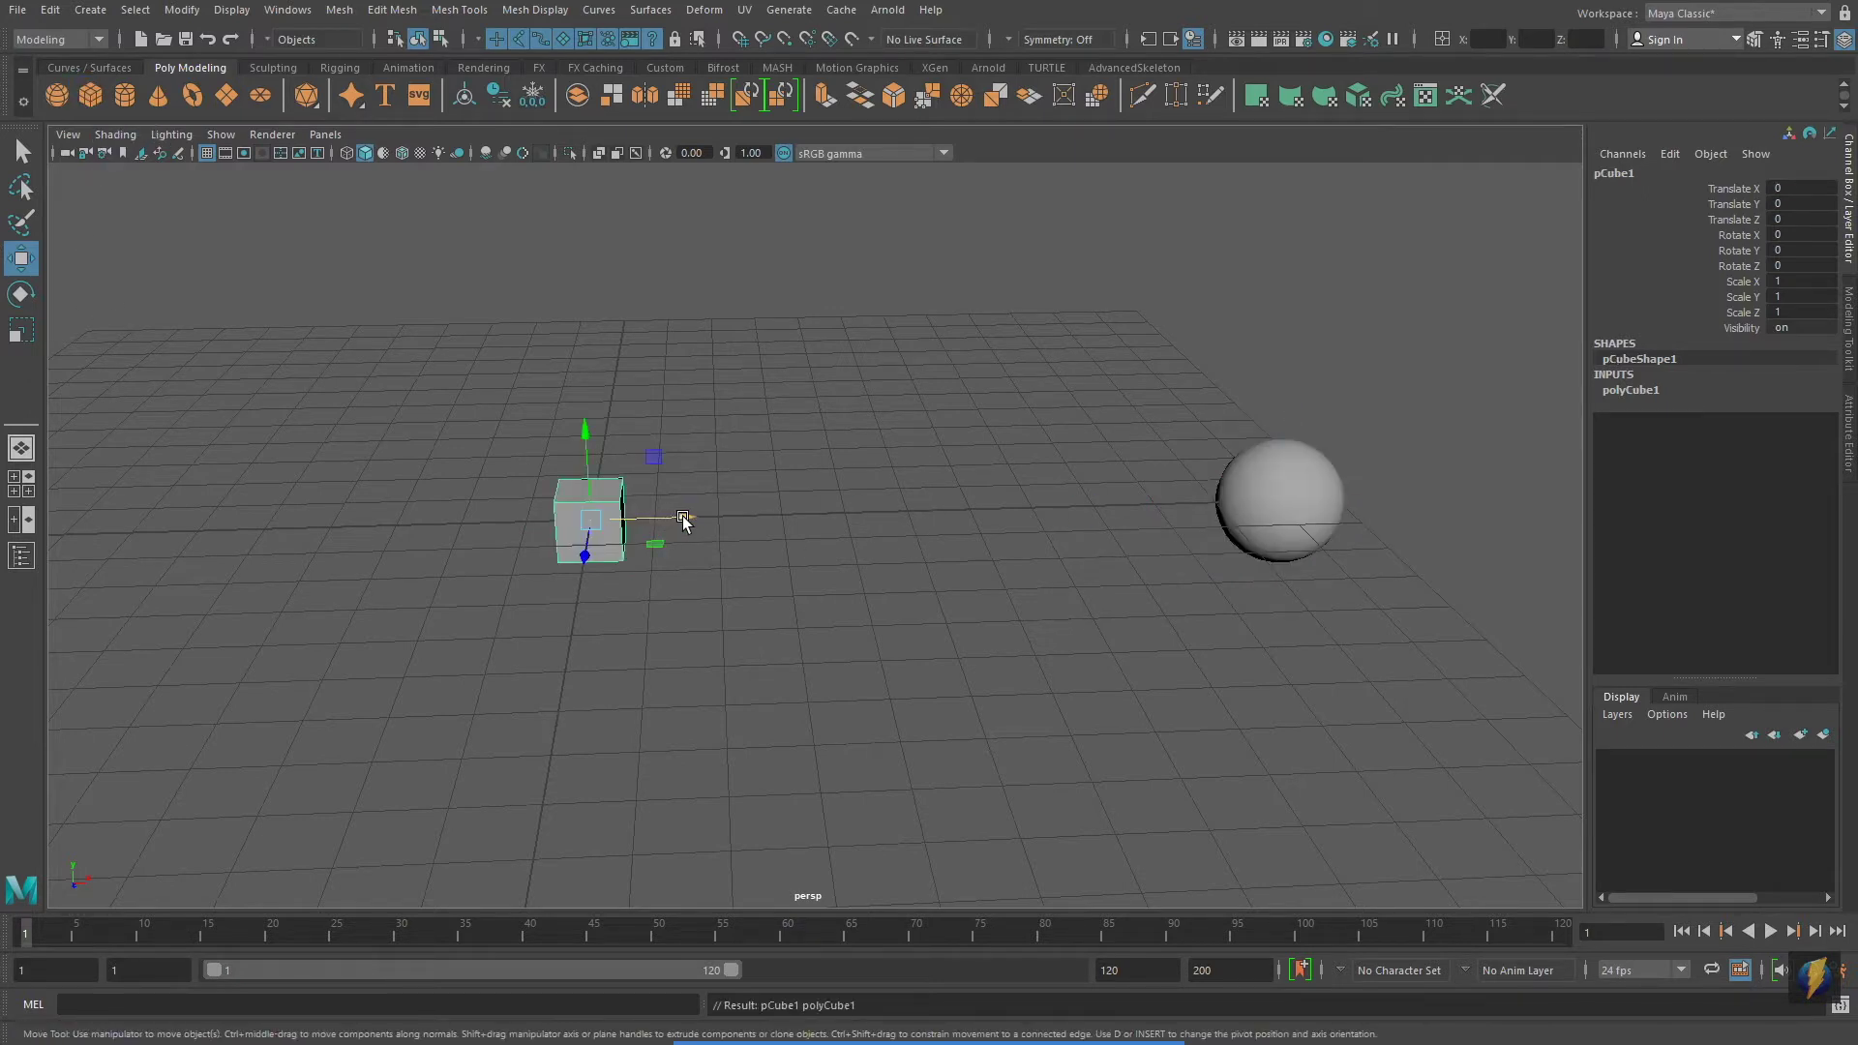
drag(682, 519, 1227, 506)
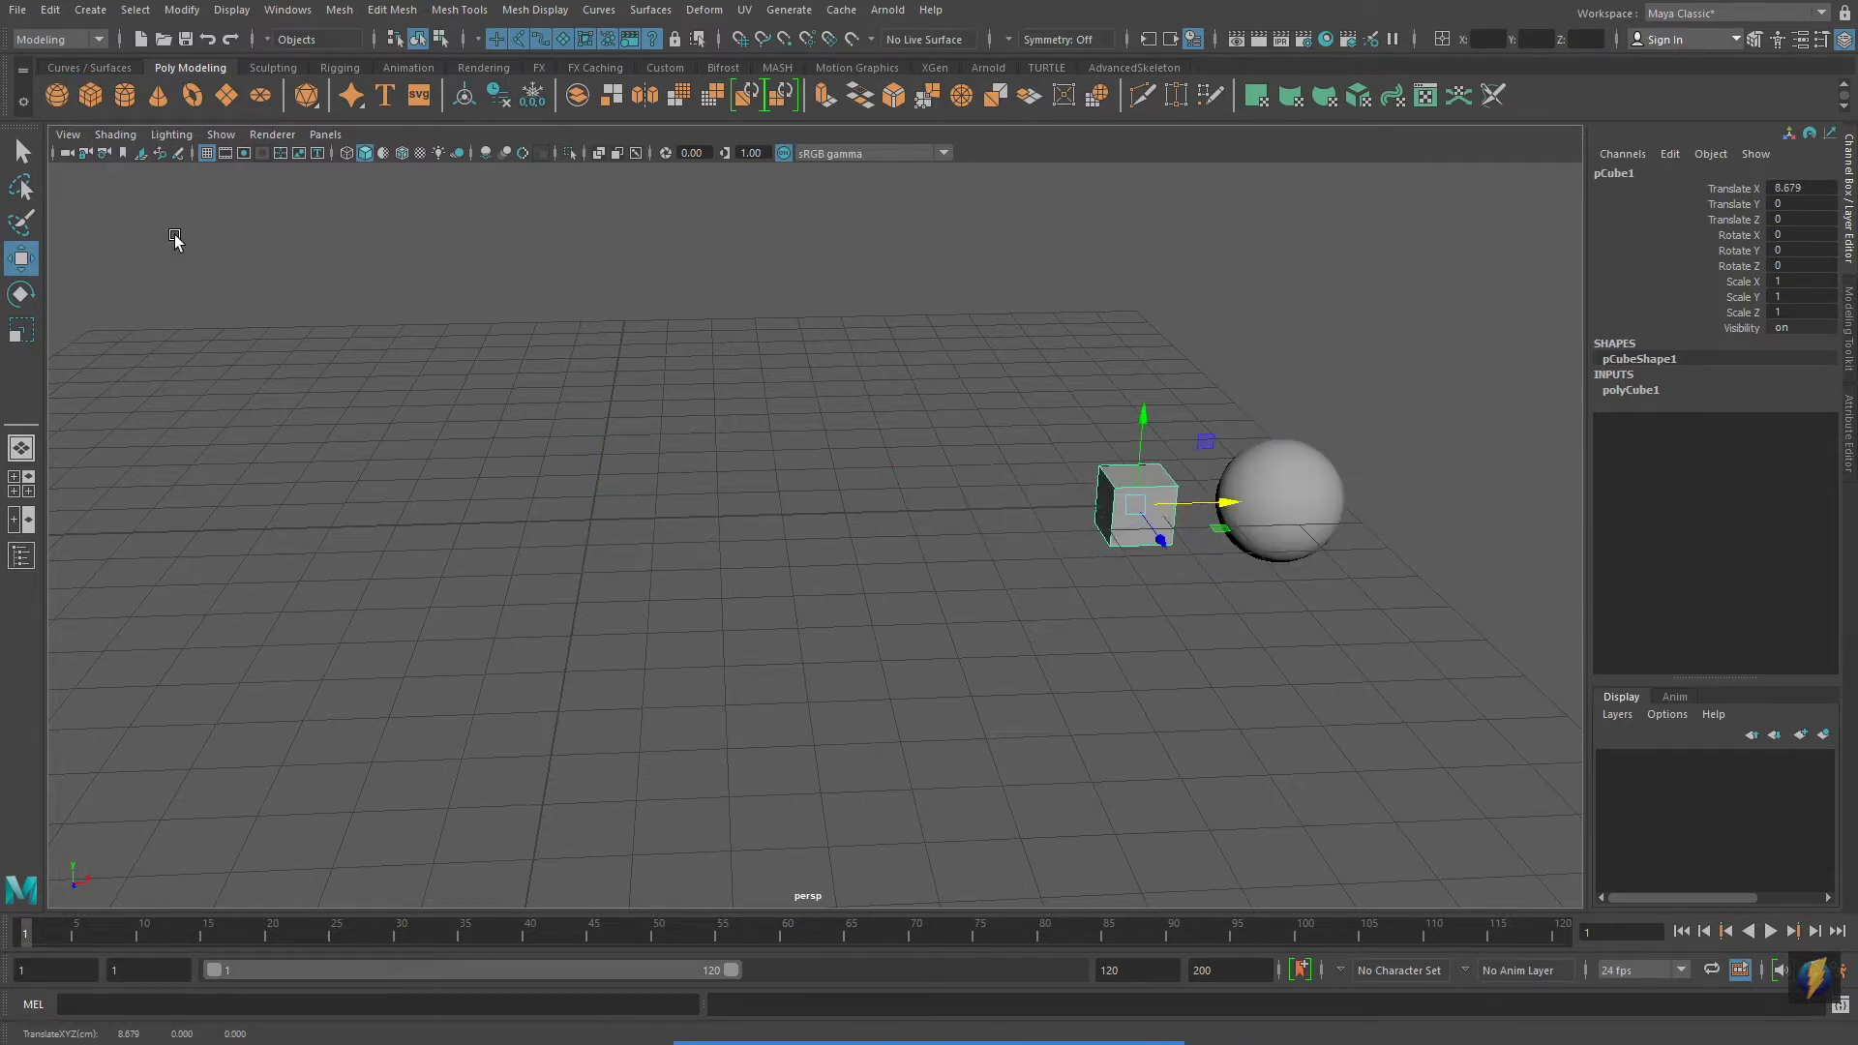
click(124, 95)
drag(678, 522, 1091, 550)
Add a polygon cone moved to about X 3.93 and a polygon torus moved to about X 1.4
click(158, 95)
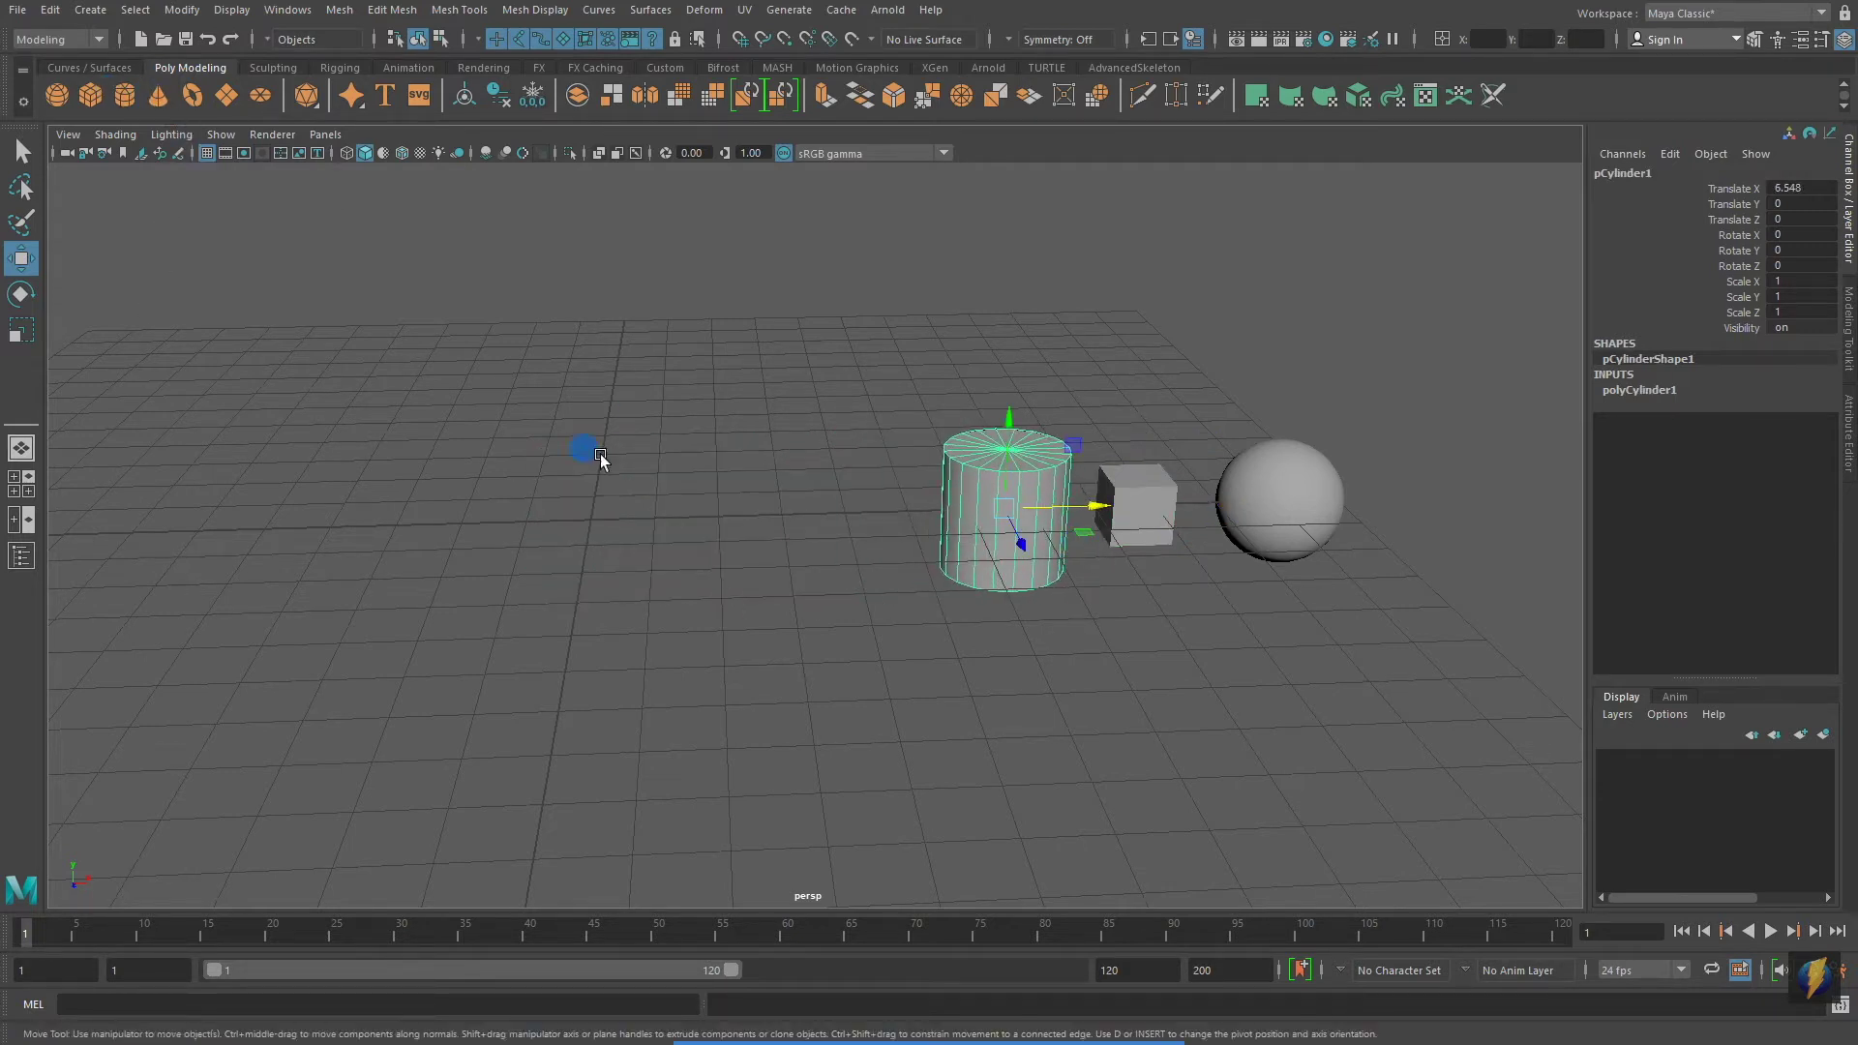
drag(681, 521, 937, 519)
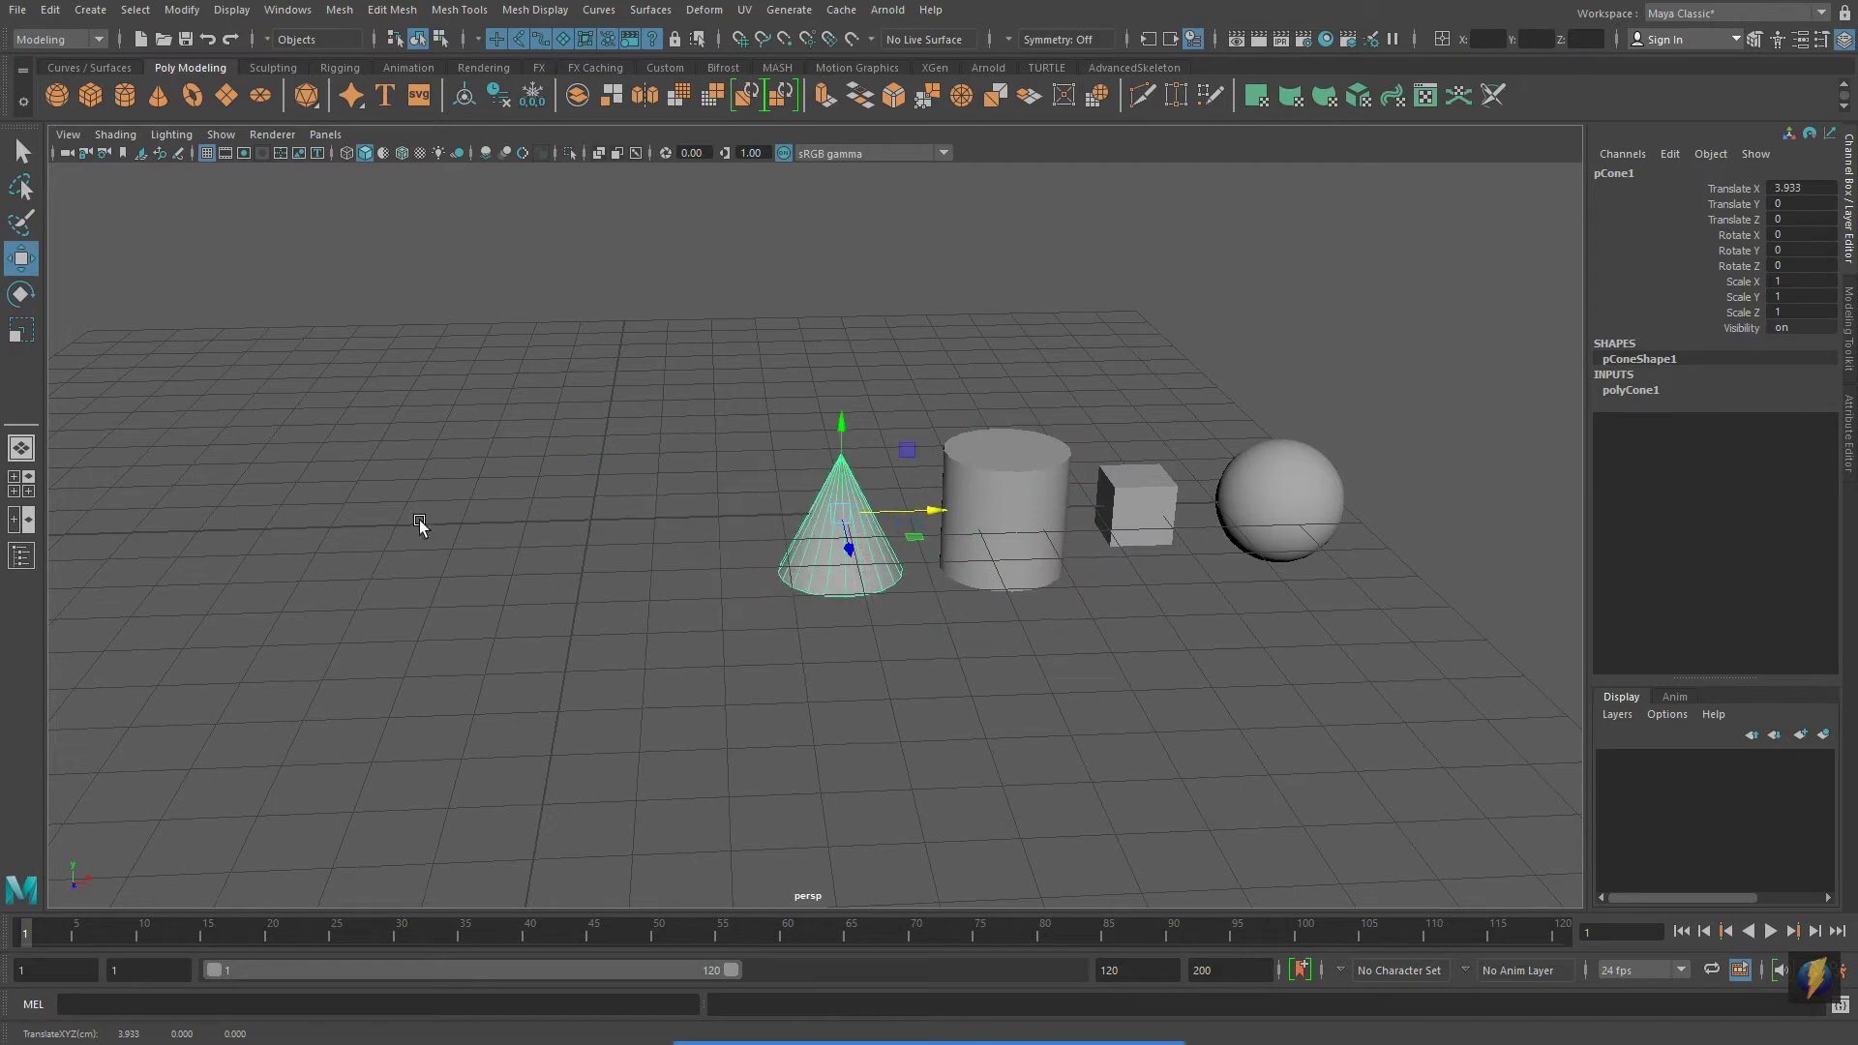
click(193, 95)
drag(693, 531, 780, 520)
Add a polygon plane moved to about X -1.58 and a polygon disc moved to about X -3.79
click(226, 95)
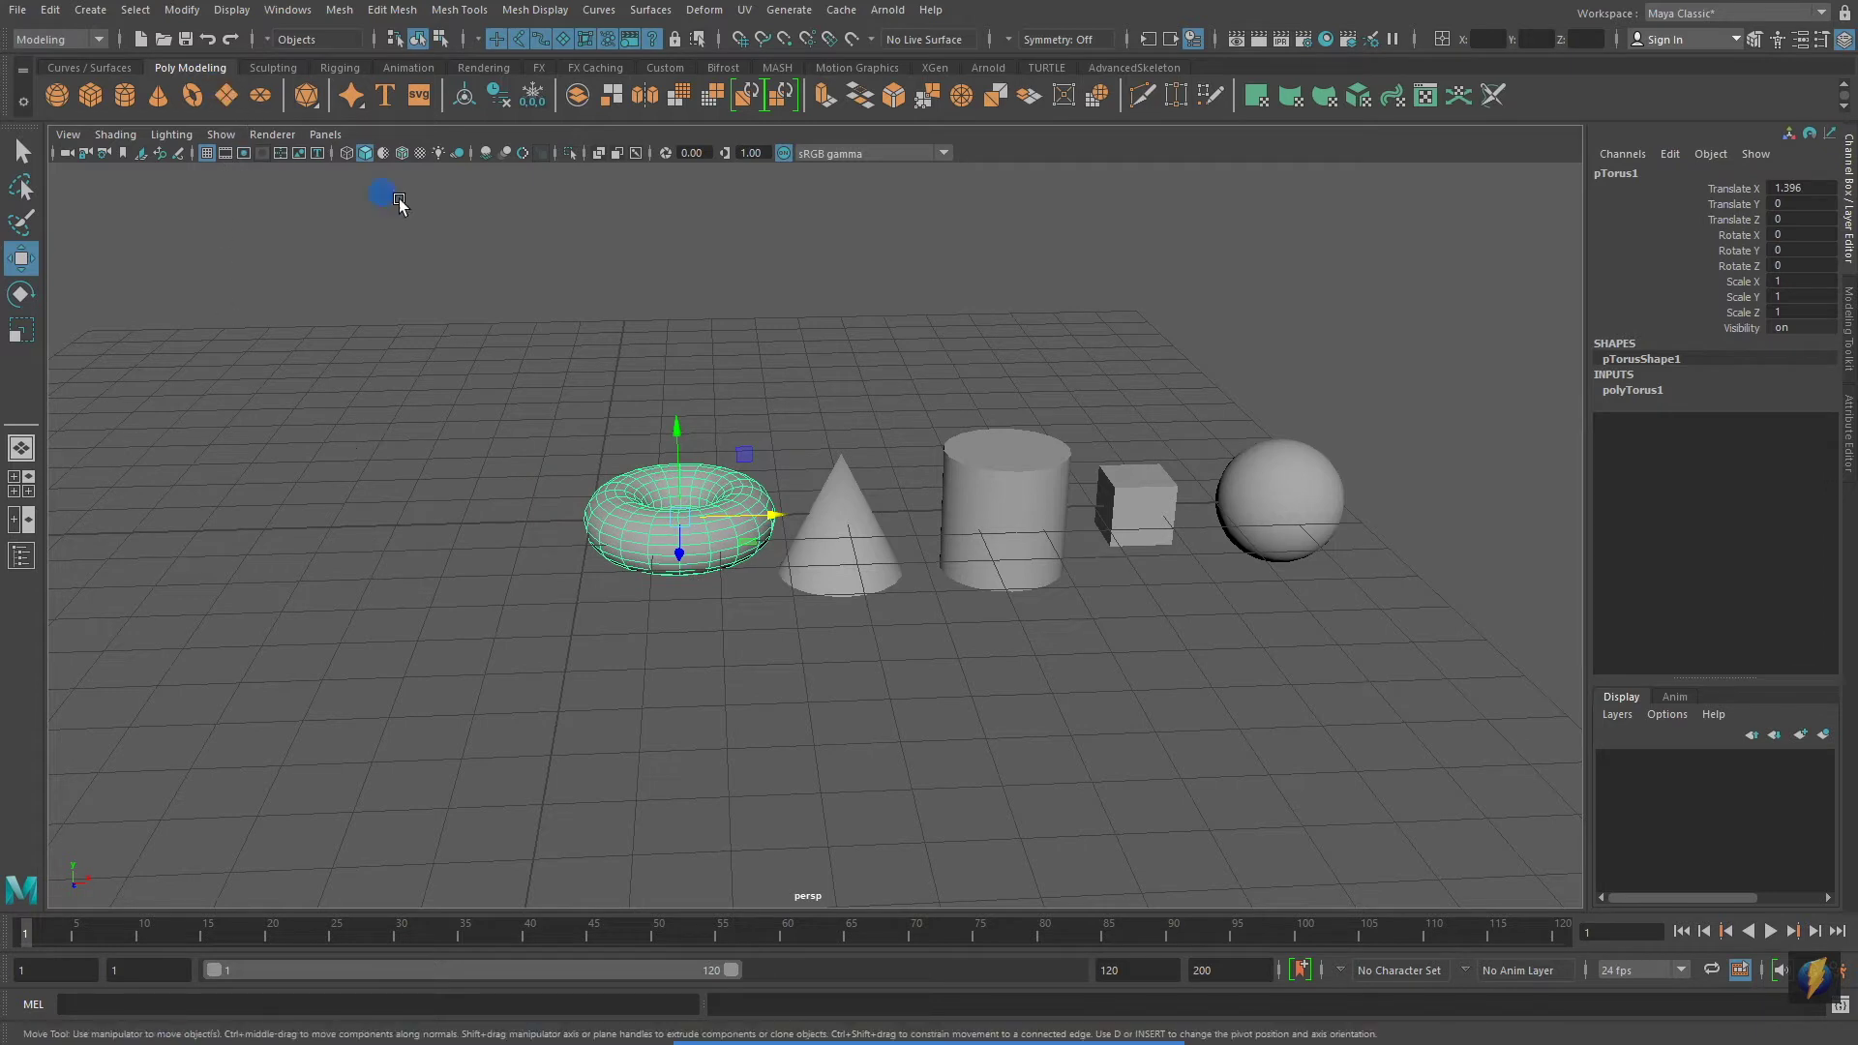
drag(691, 520, 583, 520)
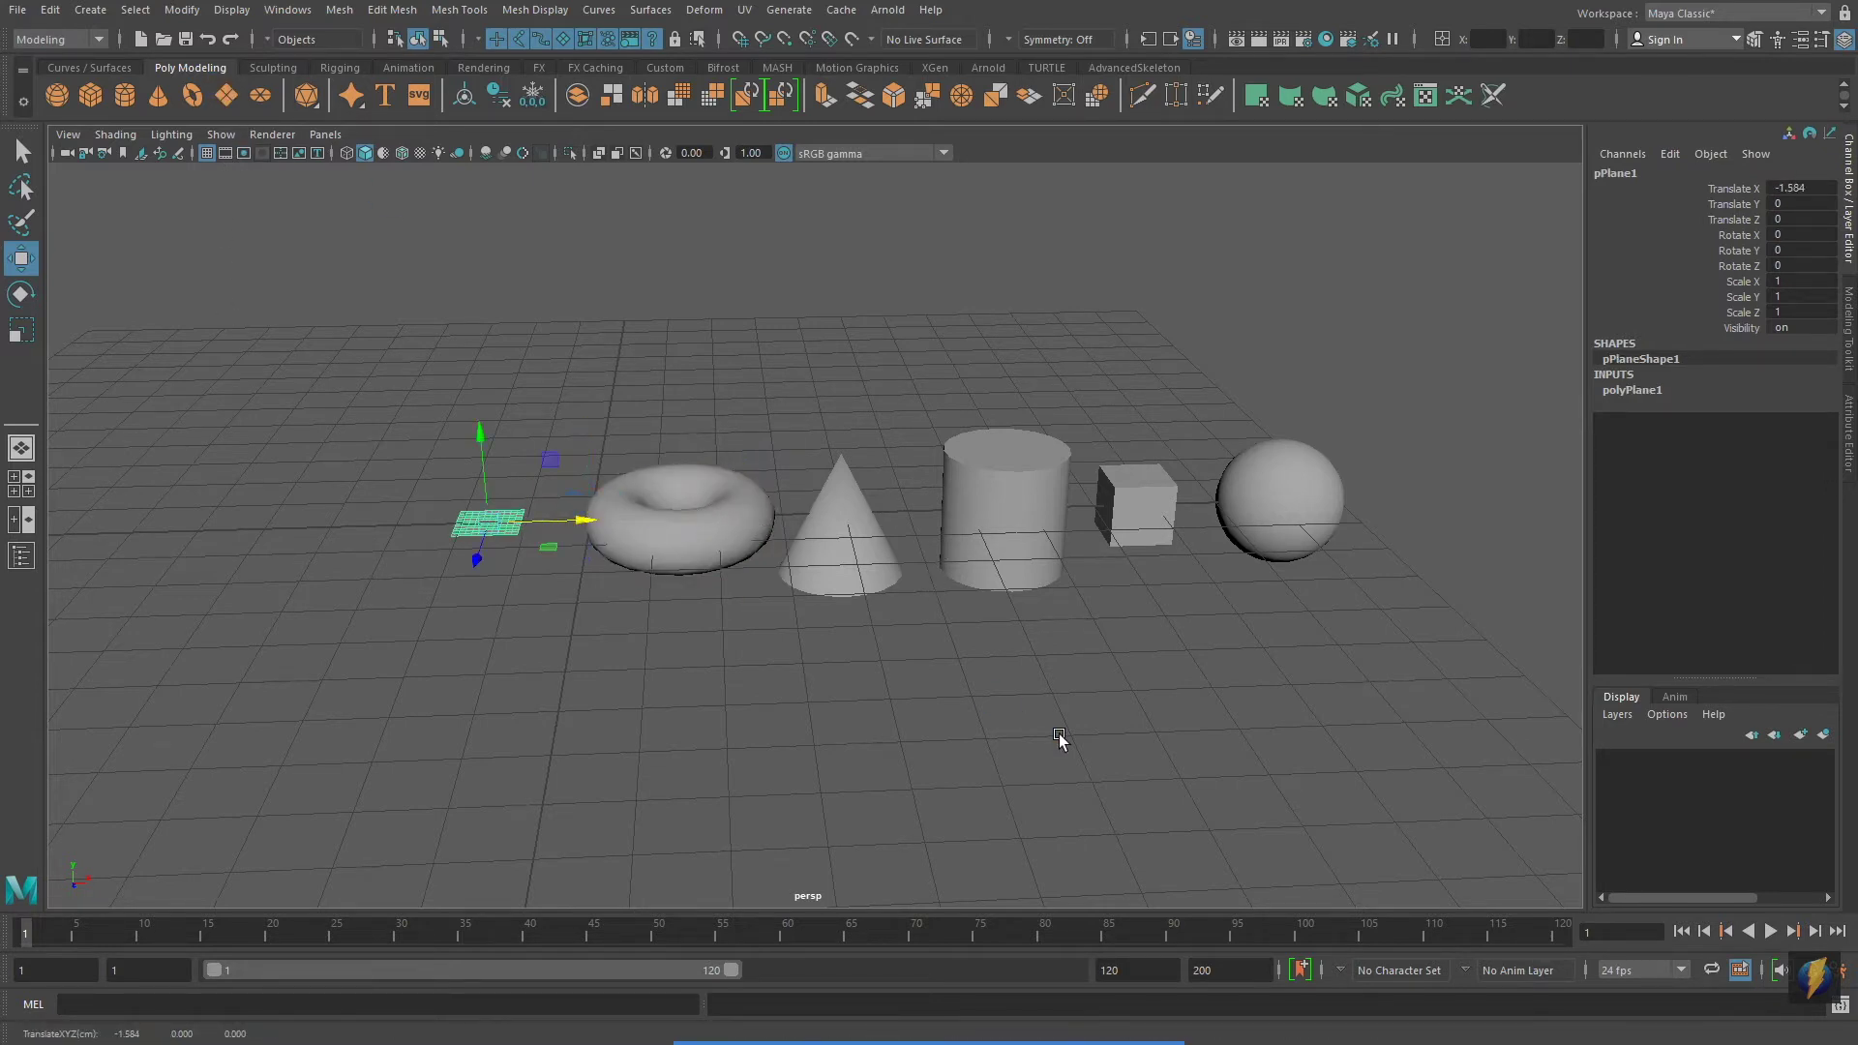
click(261, 95)
drag(682, 518, 441, 524)
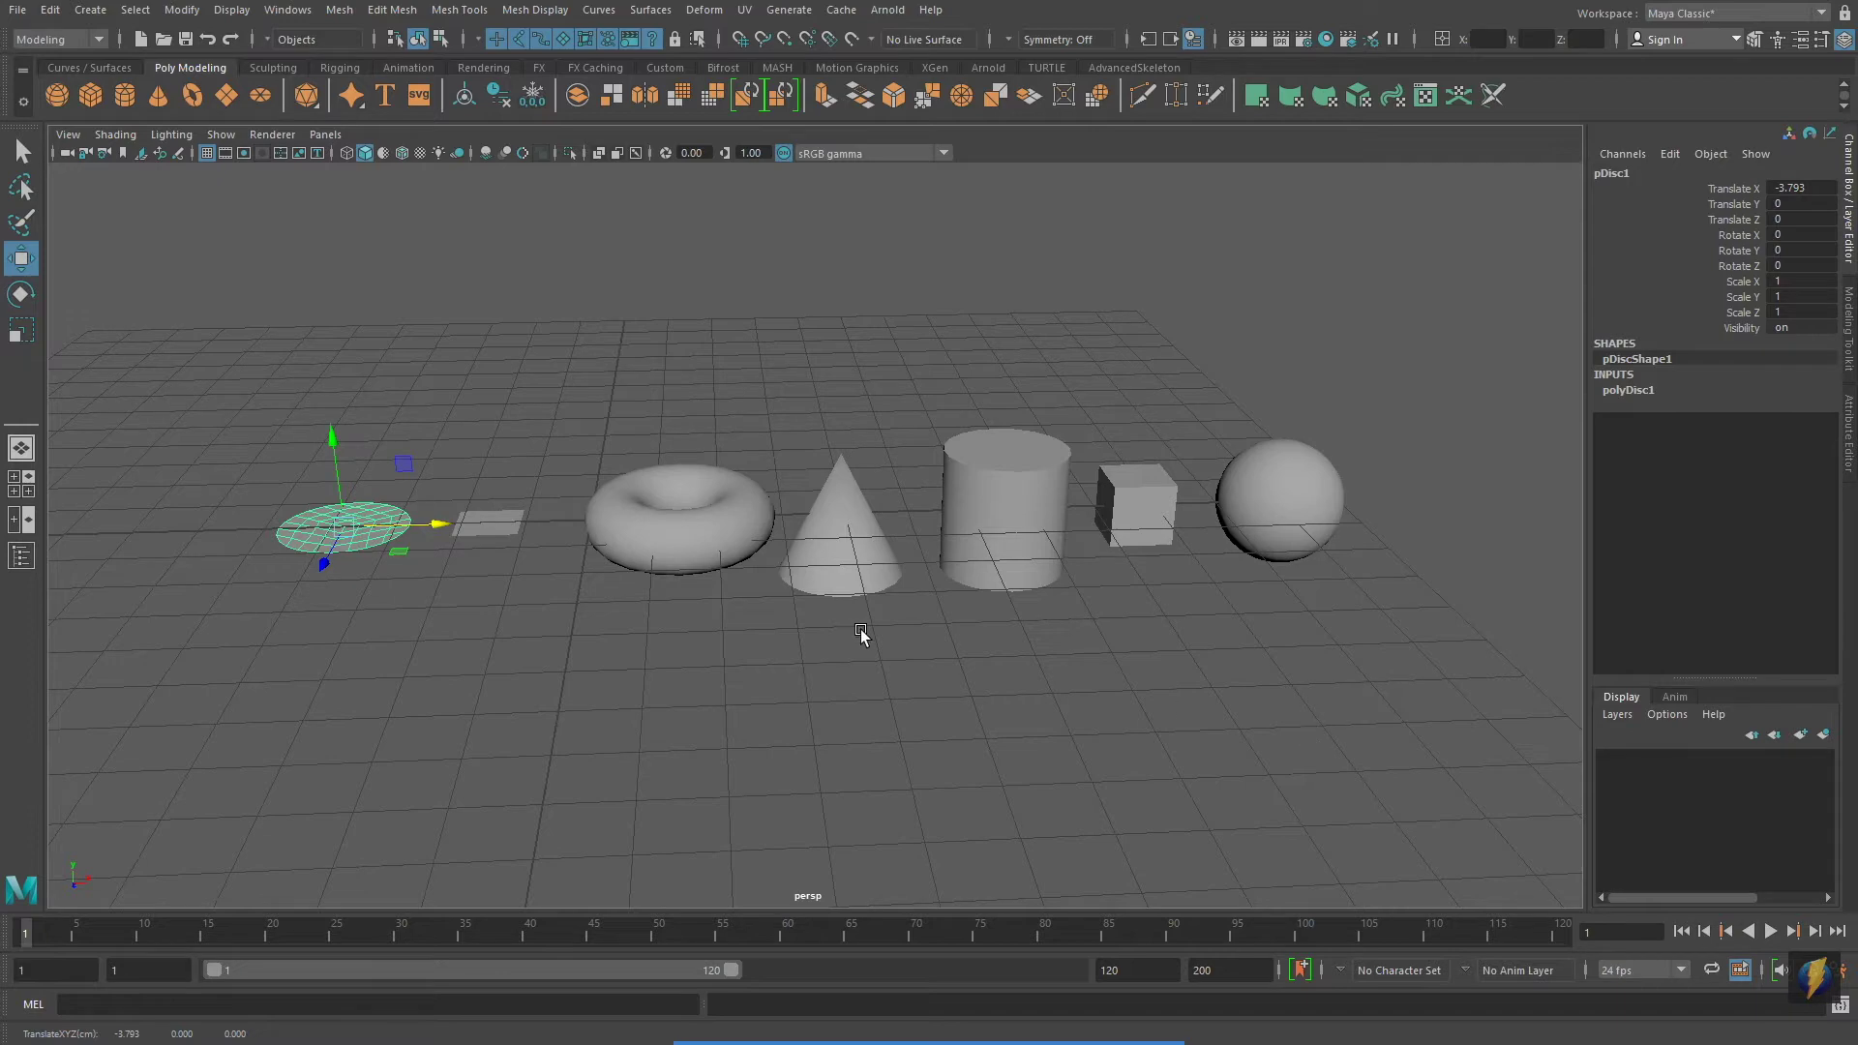
Select all seven primitives and move them together along Z to about -8.83, clearing the middle of the grid
alt+drag(838, 612, 955, 635)
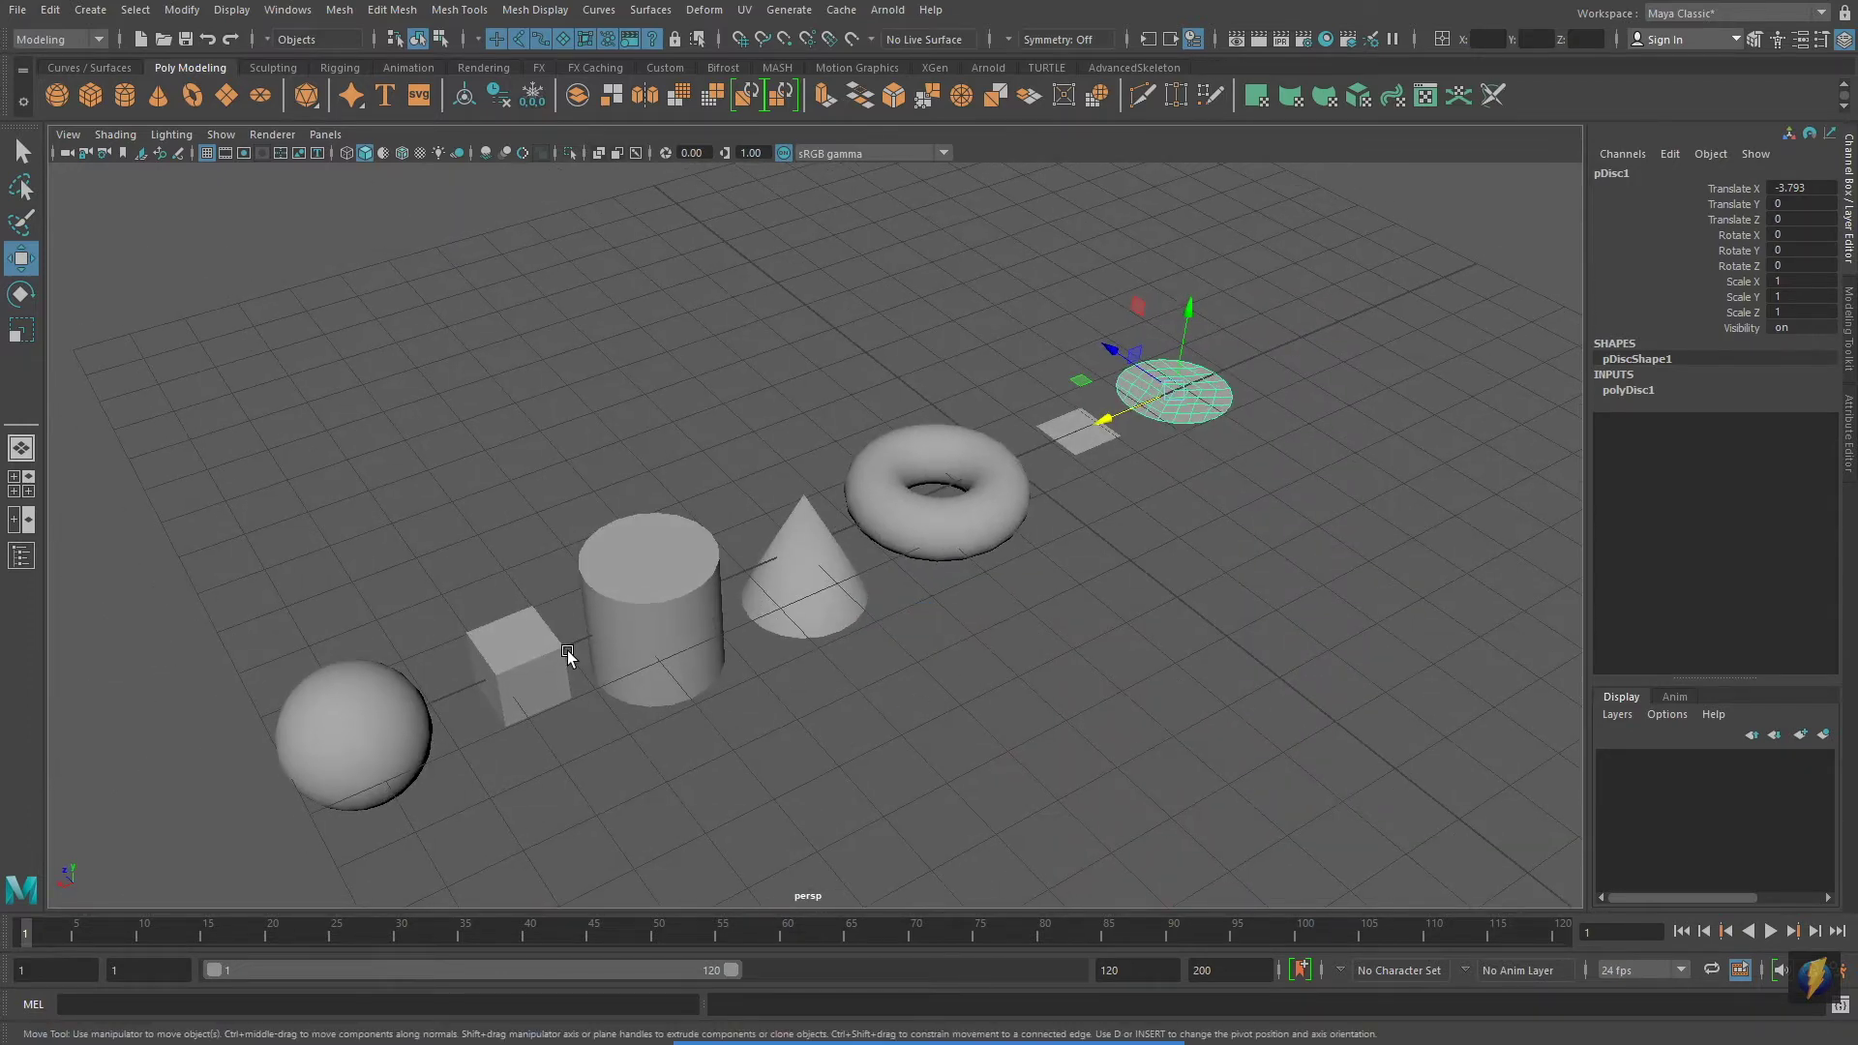
alt+drag(567, 651, 978, 643)
alt+right_drag(1136, 630, 765, 629)
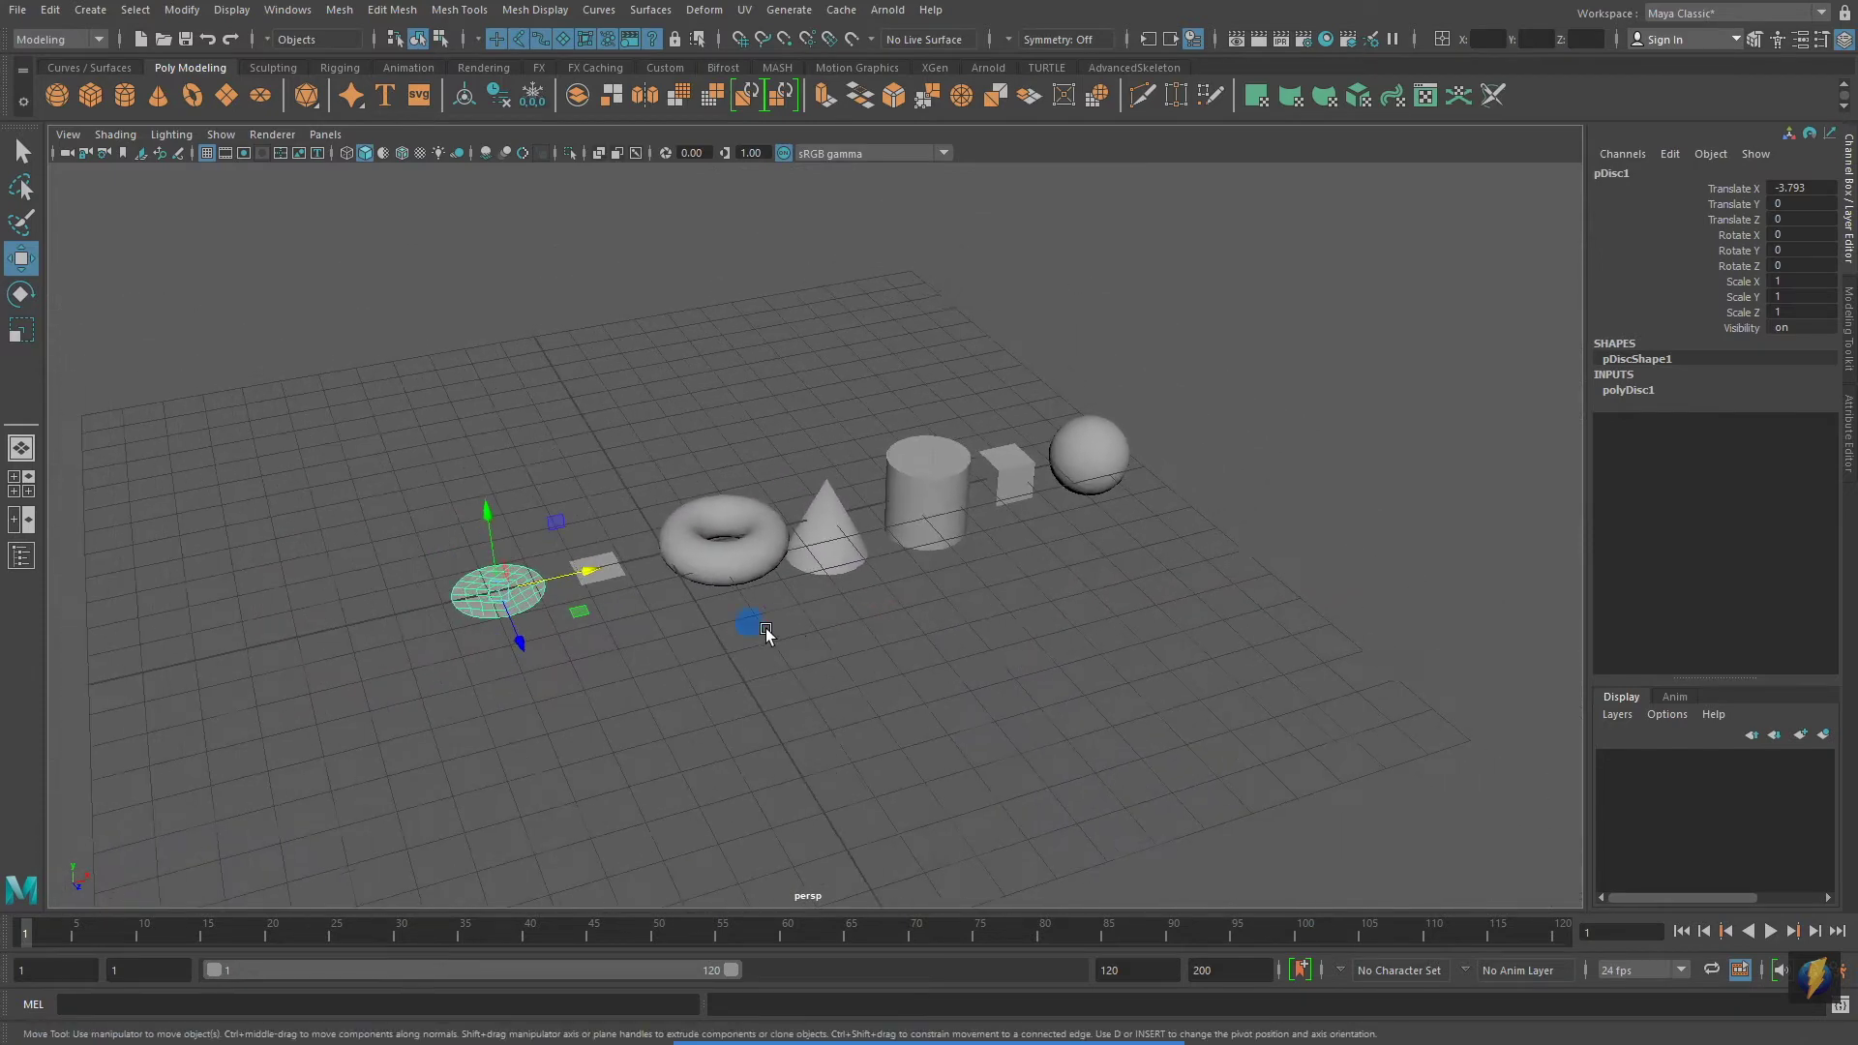
alt+drag(765, 629, 872, 713)
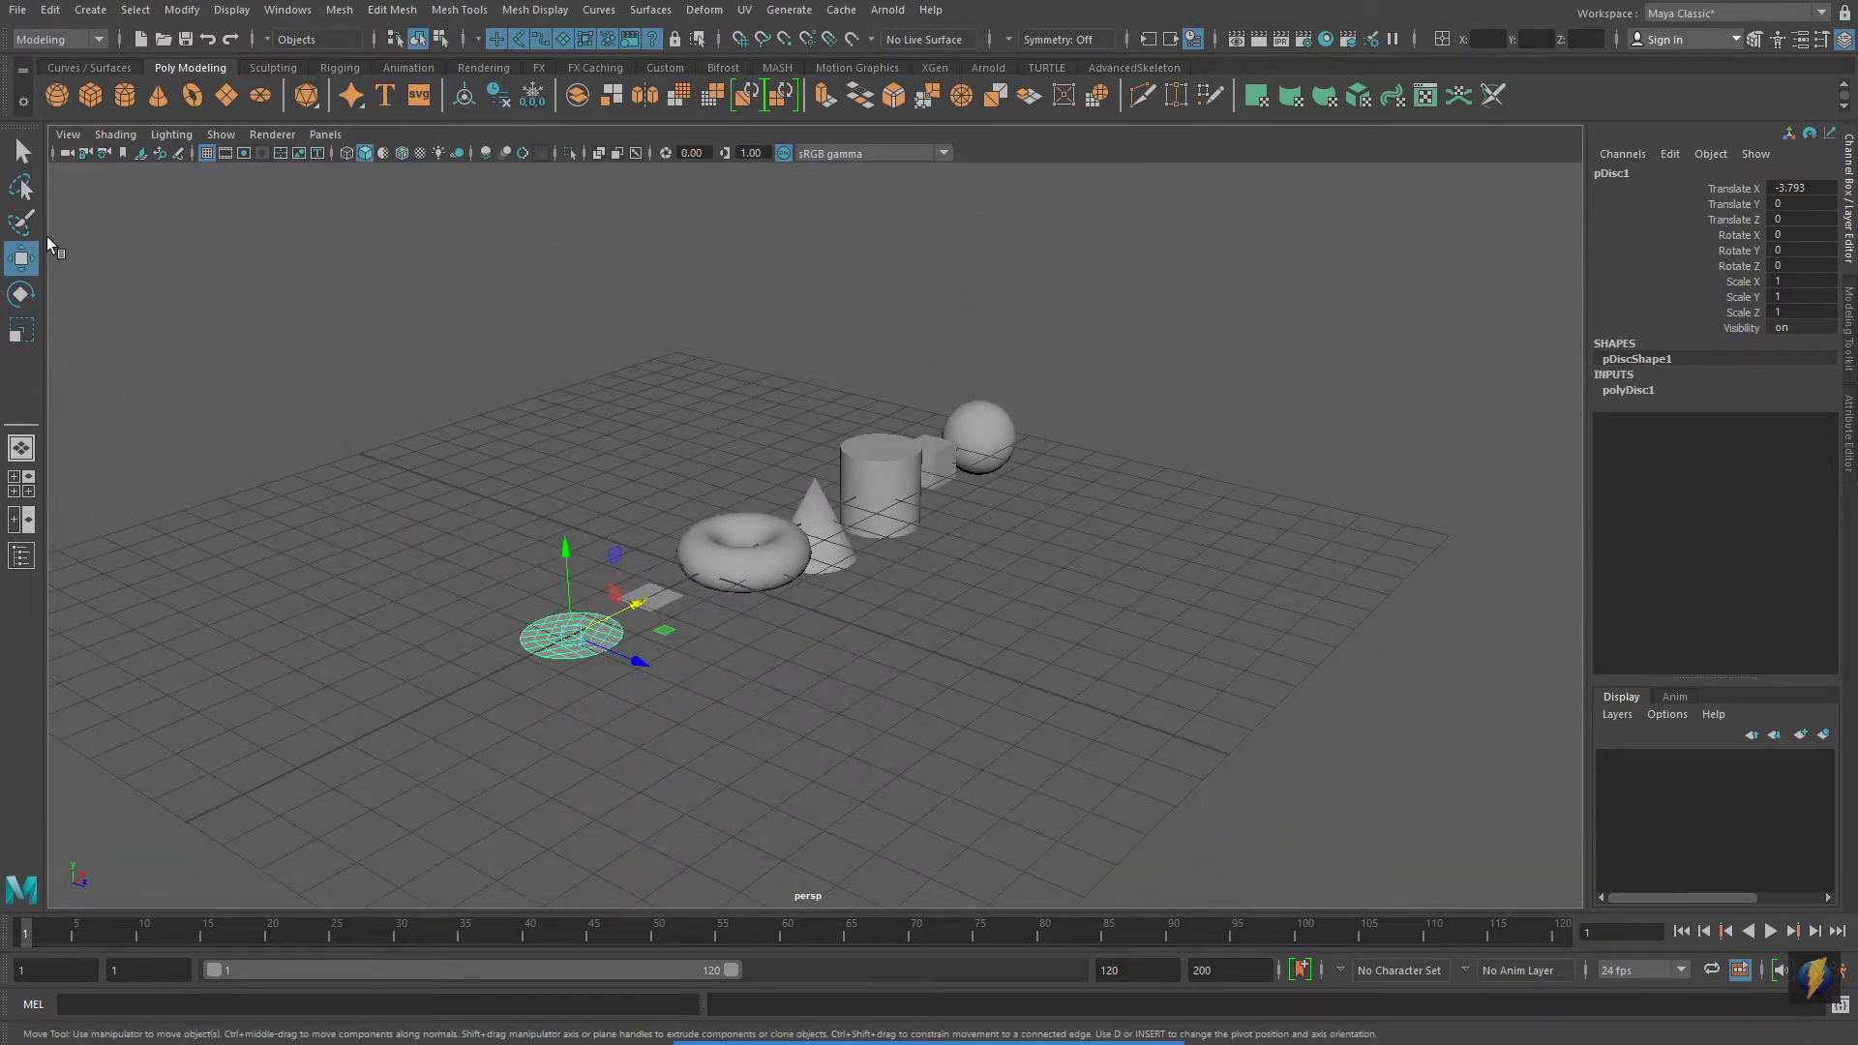
click(22, 150)
alt+drag(414, 303, 369, 303)
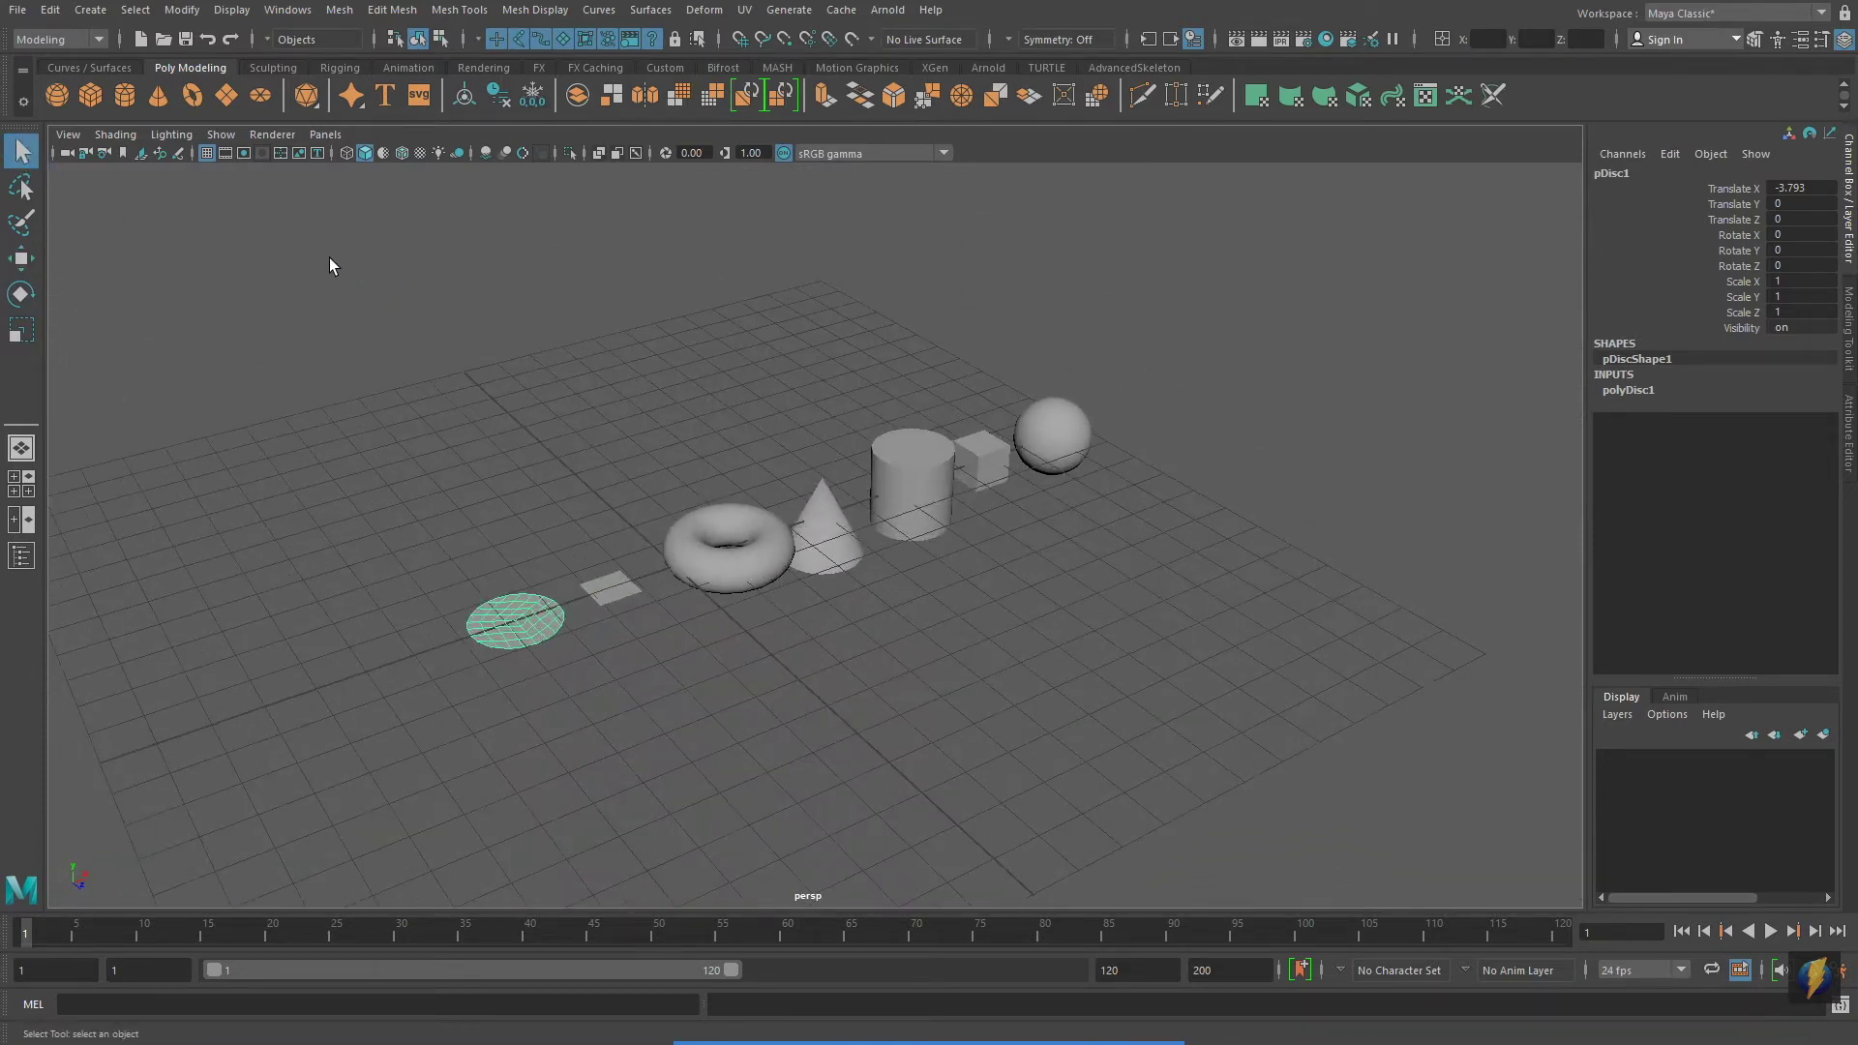
drag(303, 235, 1366, 718)
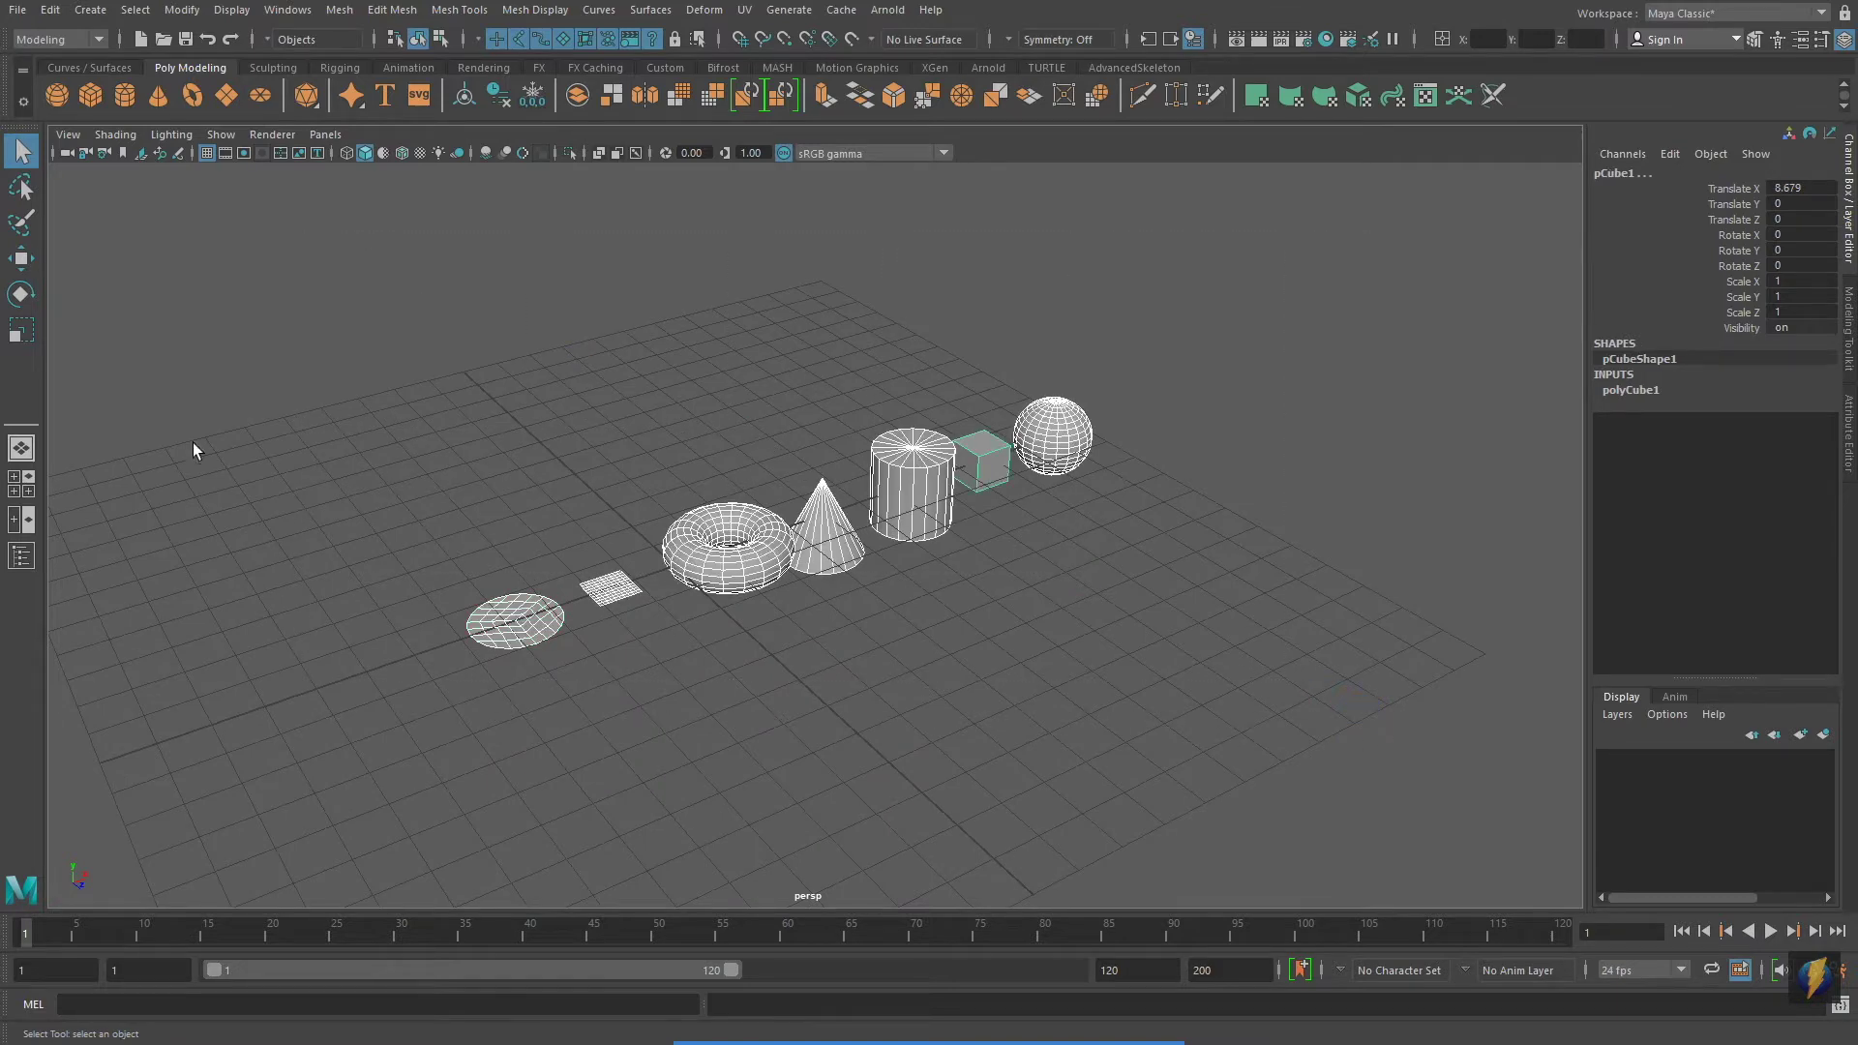
click(21, 256)
alt+drag(818, 539, 634, 406)
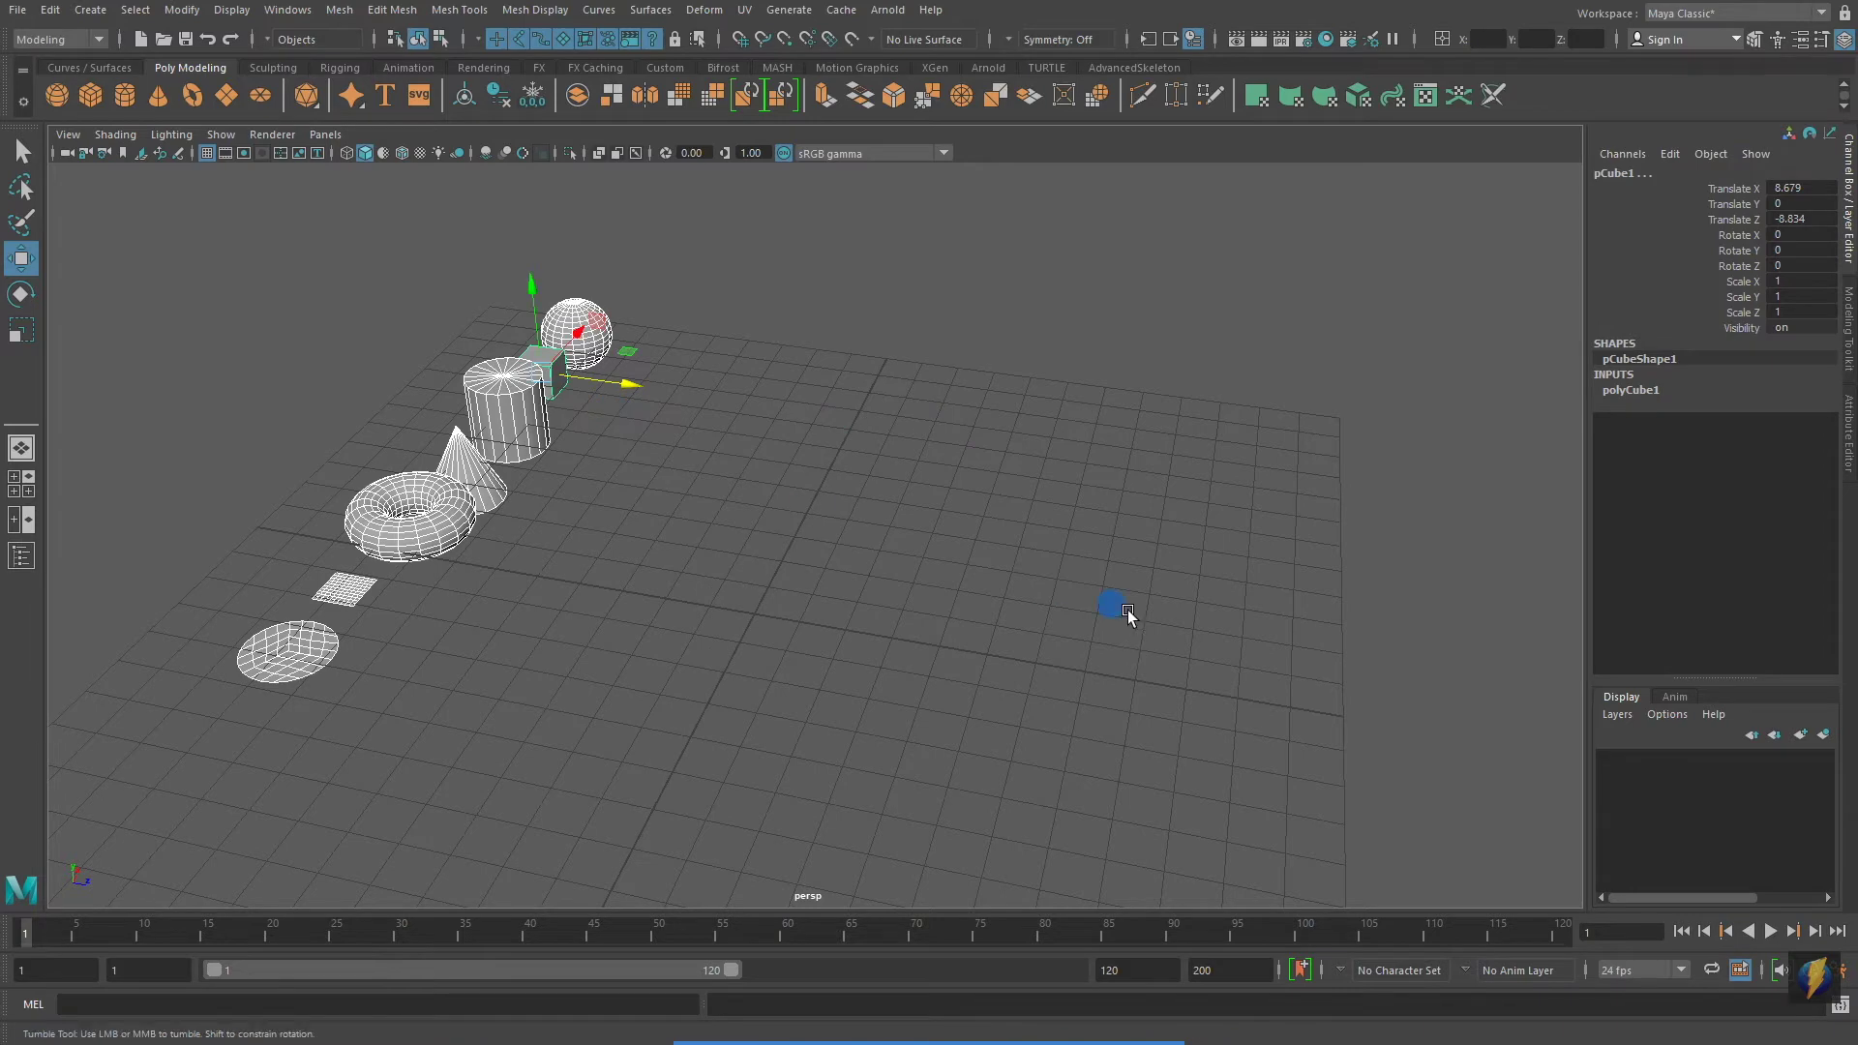
Create a polygon platonic solid at the origin and move it along X to about 8.28
alt+drag(1128, 610, 860, 597)
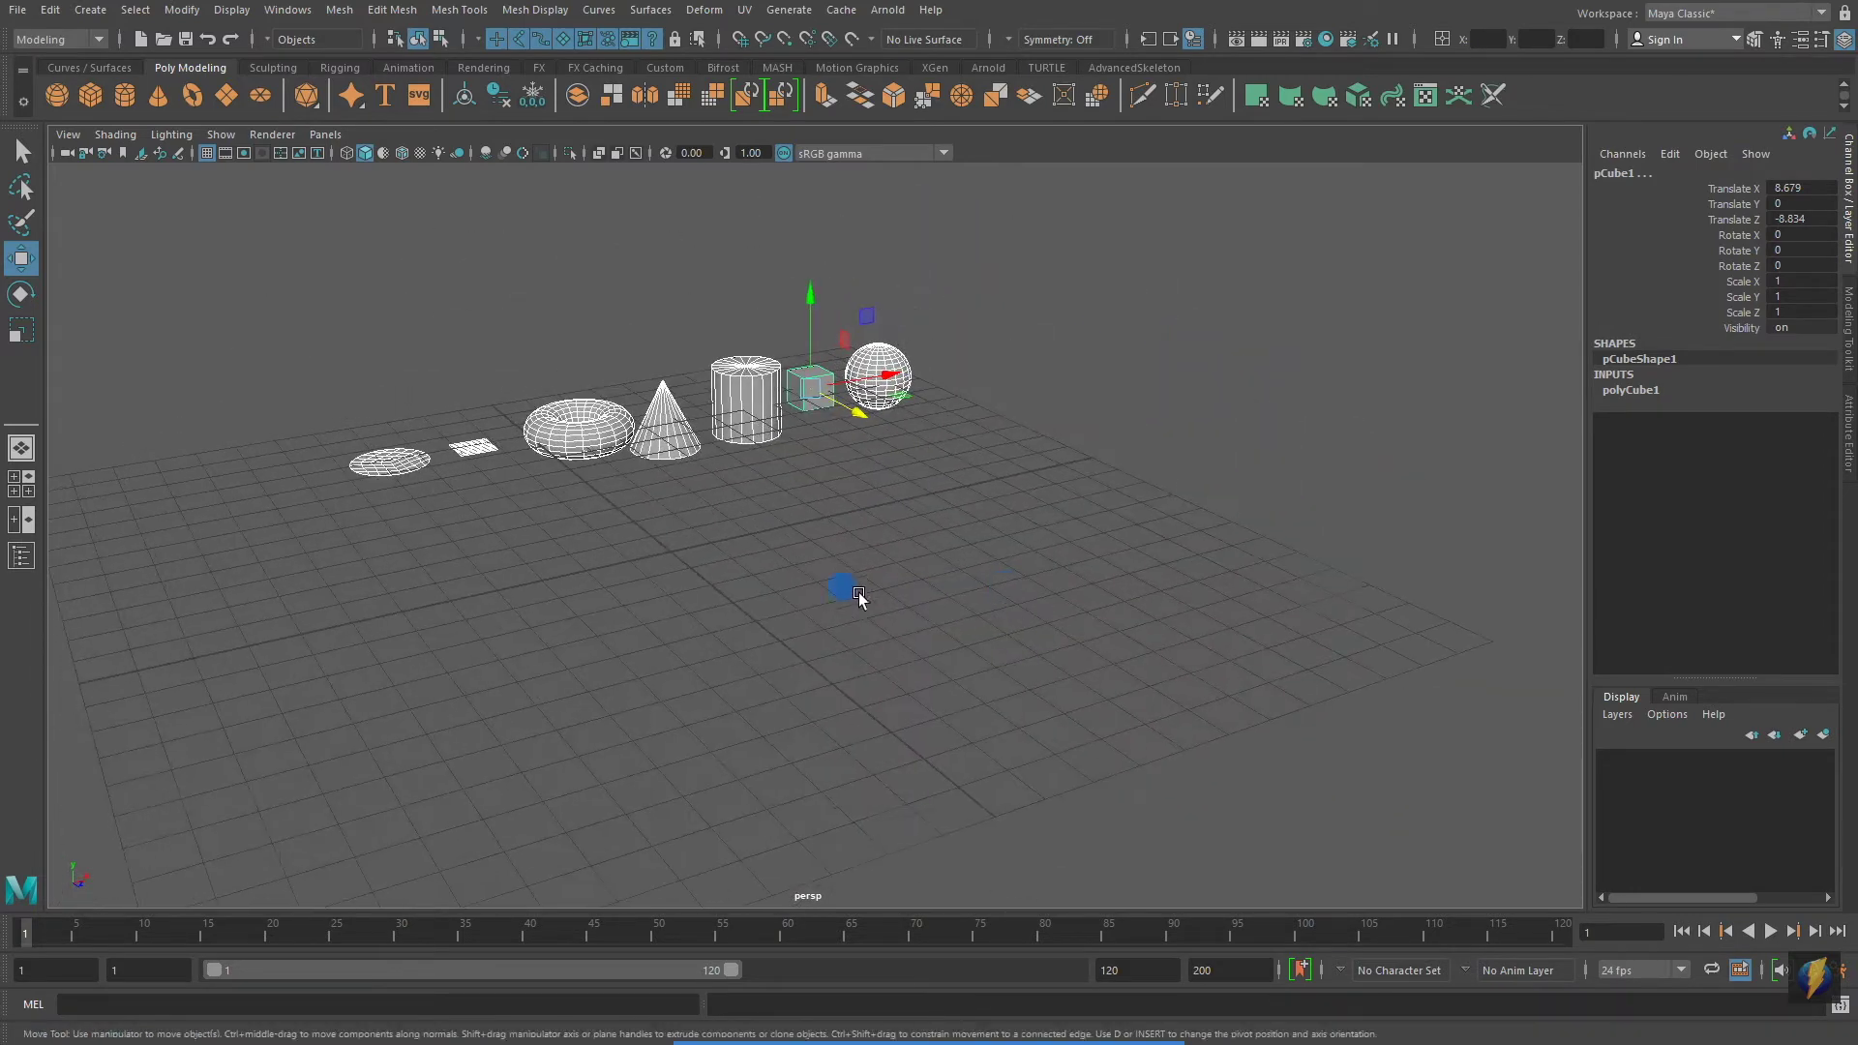
alt+middle_drag(859, 597, 926, 717)
alt+right_drag(926, 717, 926, 675)
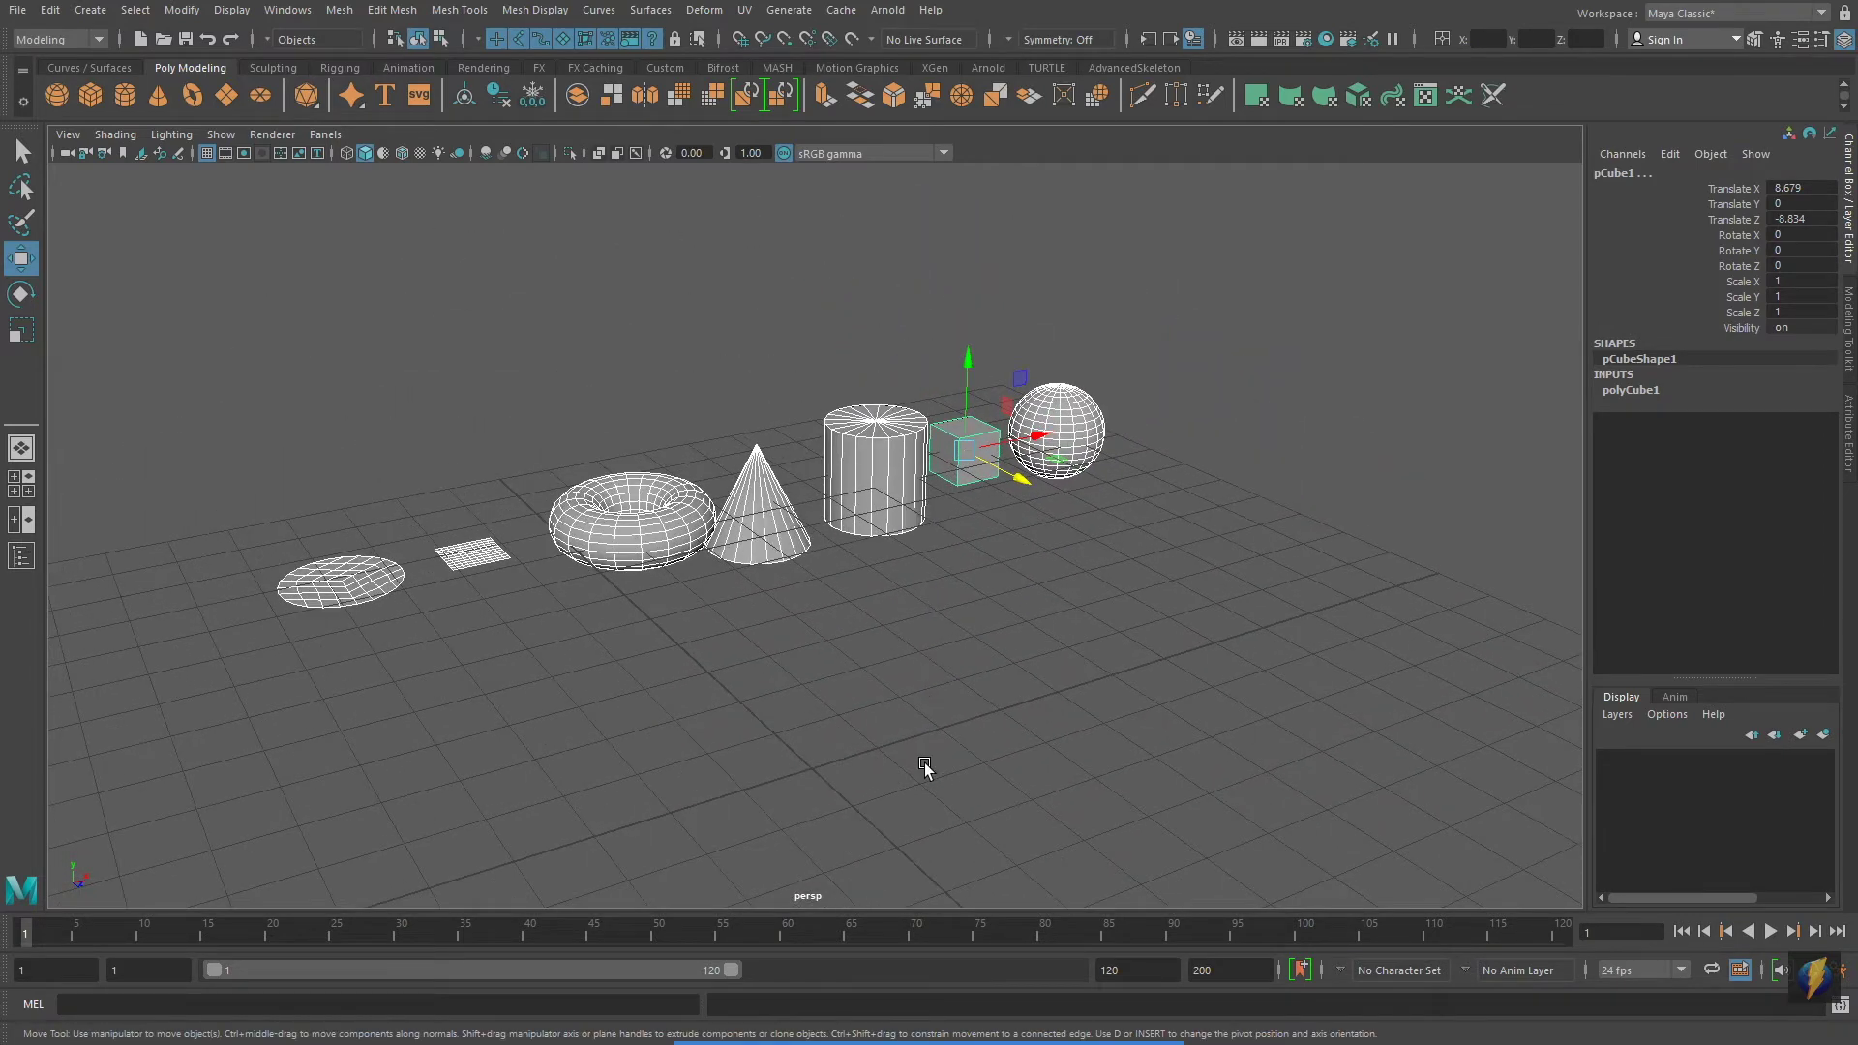
click(306, 96)
key(5)
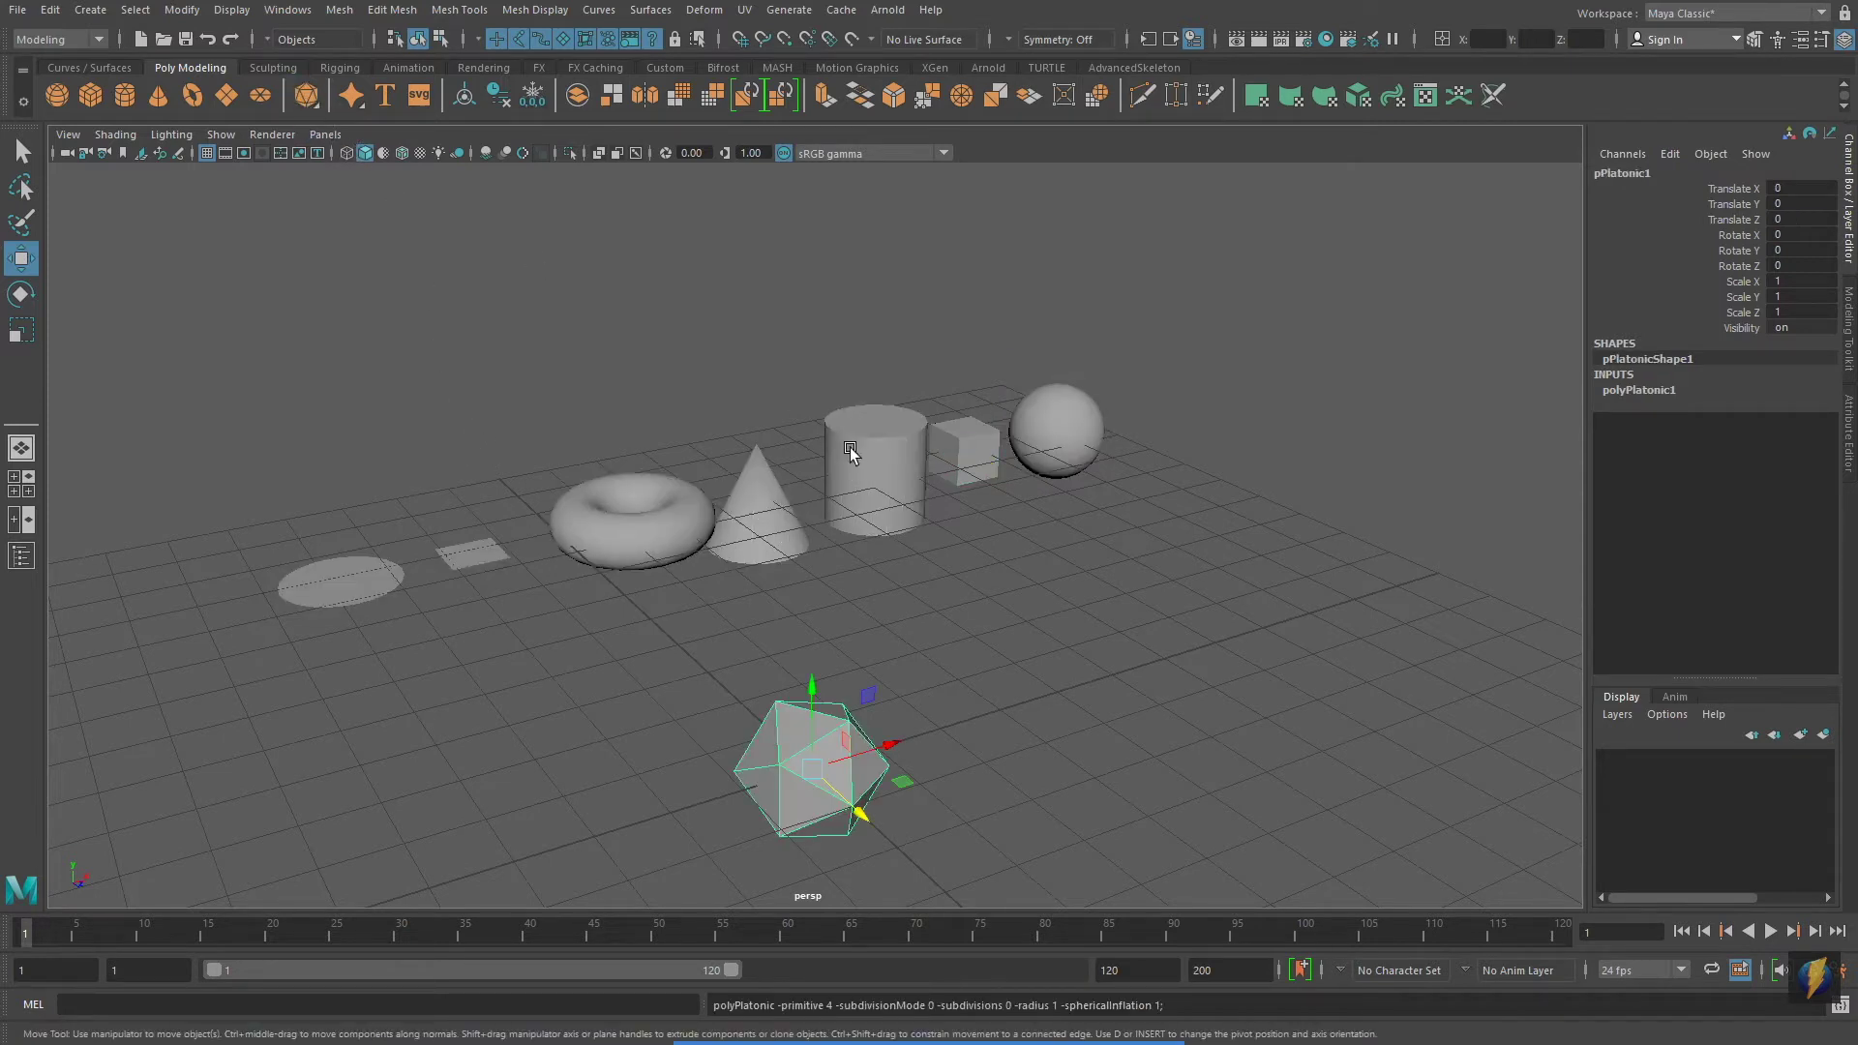
alt+drag(1061, 664, 1307, 605)
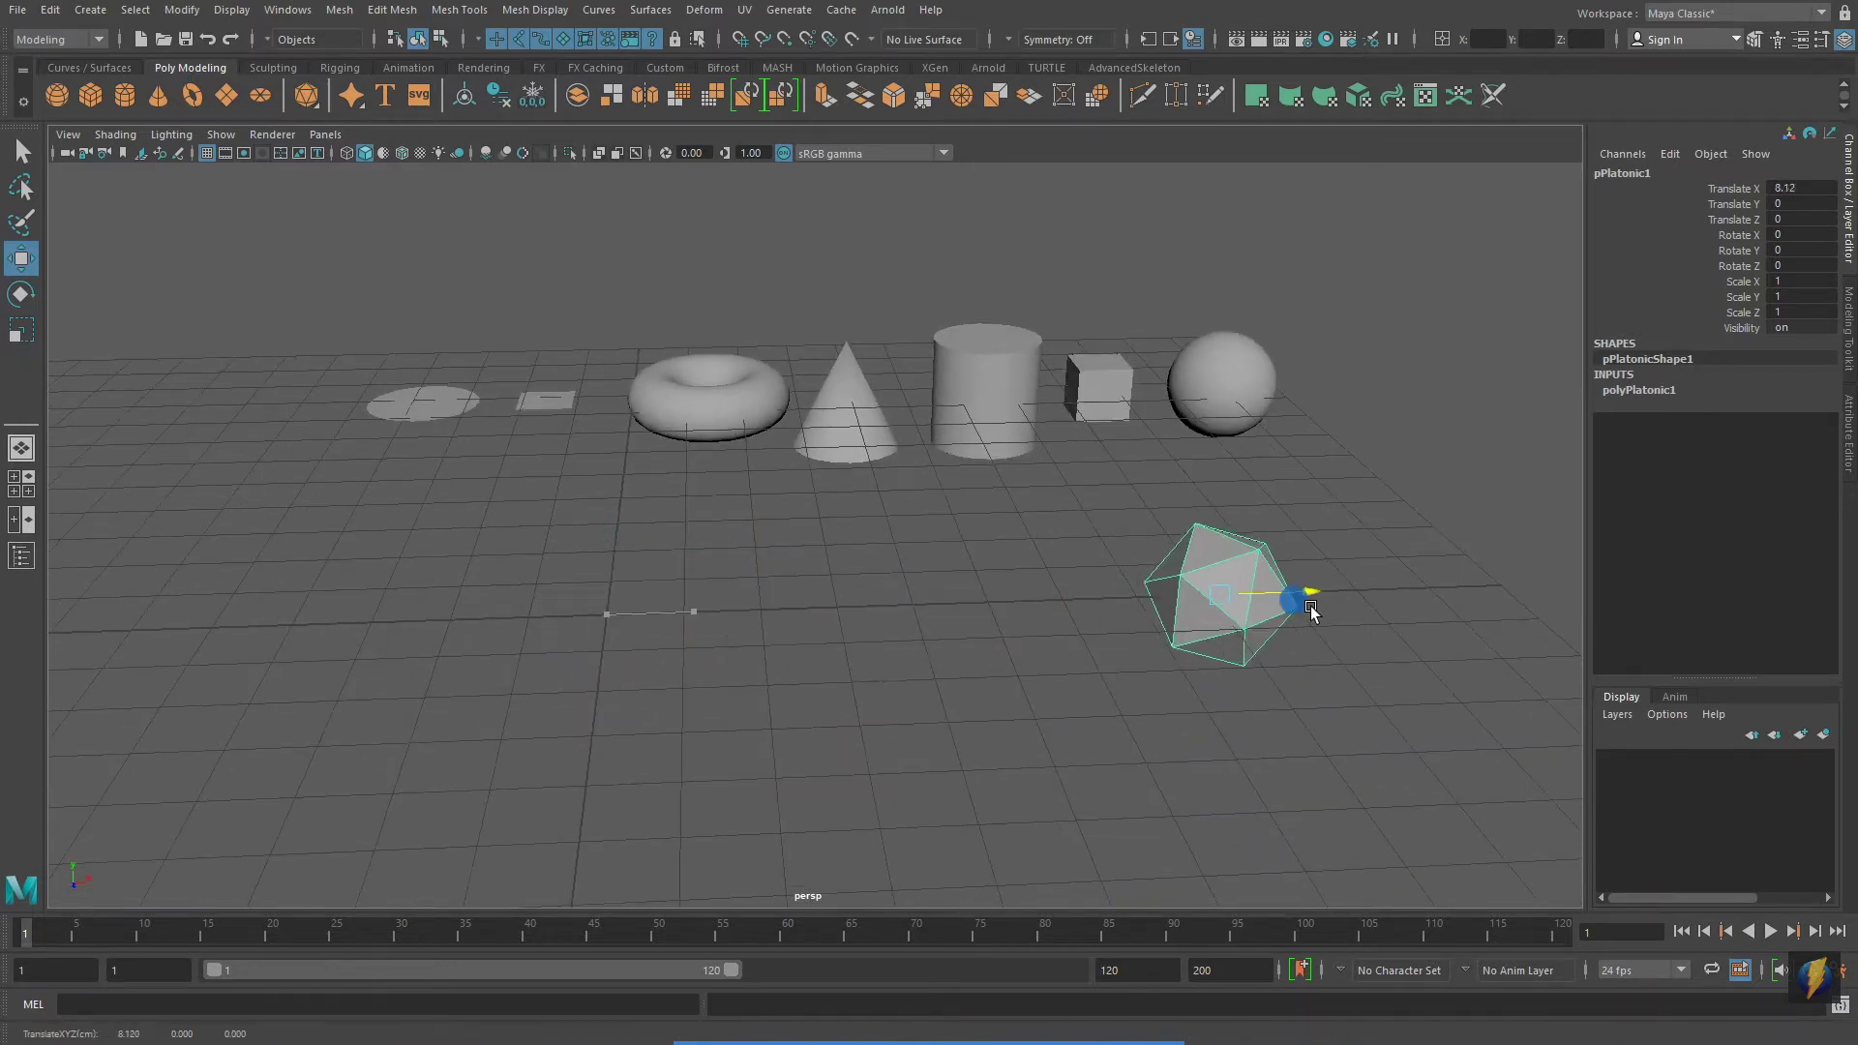
Create a polygon pyramid and move it along X to about 5.36, beside the platonic solid
alt+drag(759, 602, 745, 592)
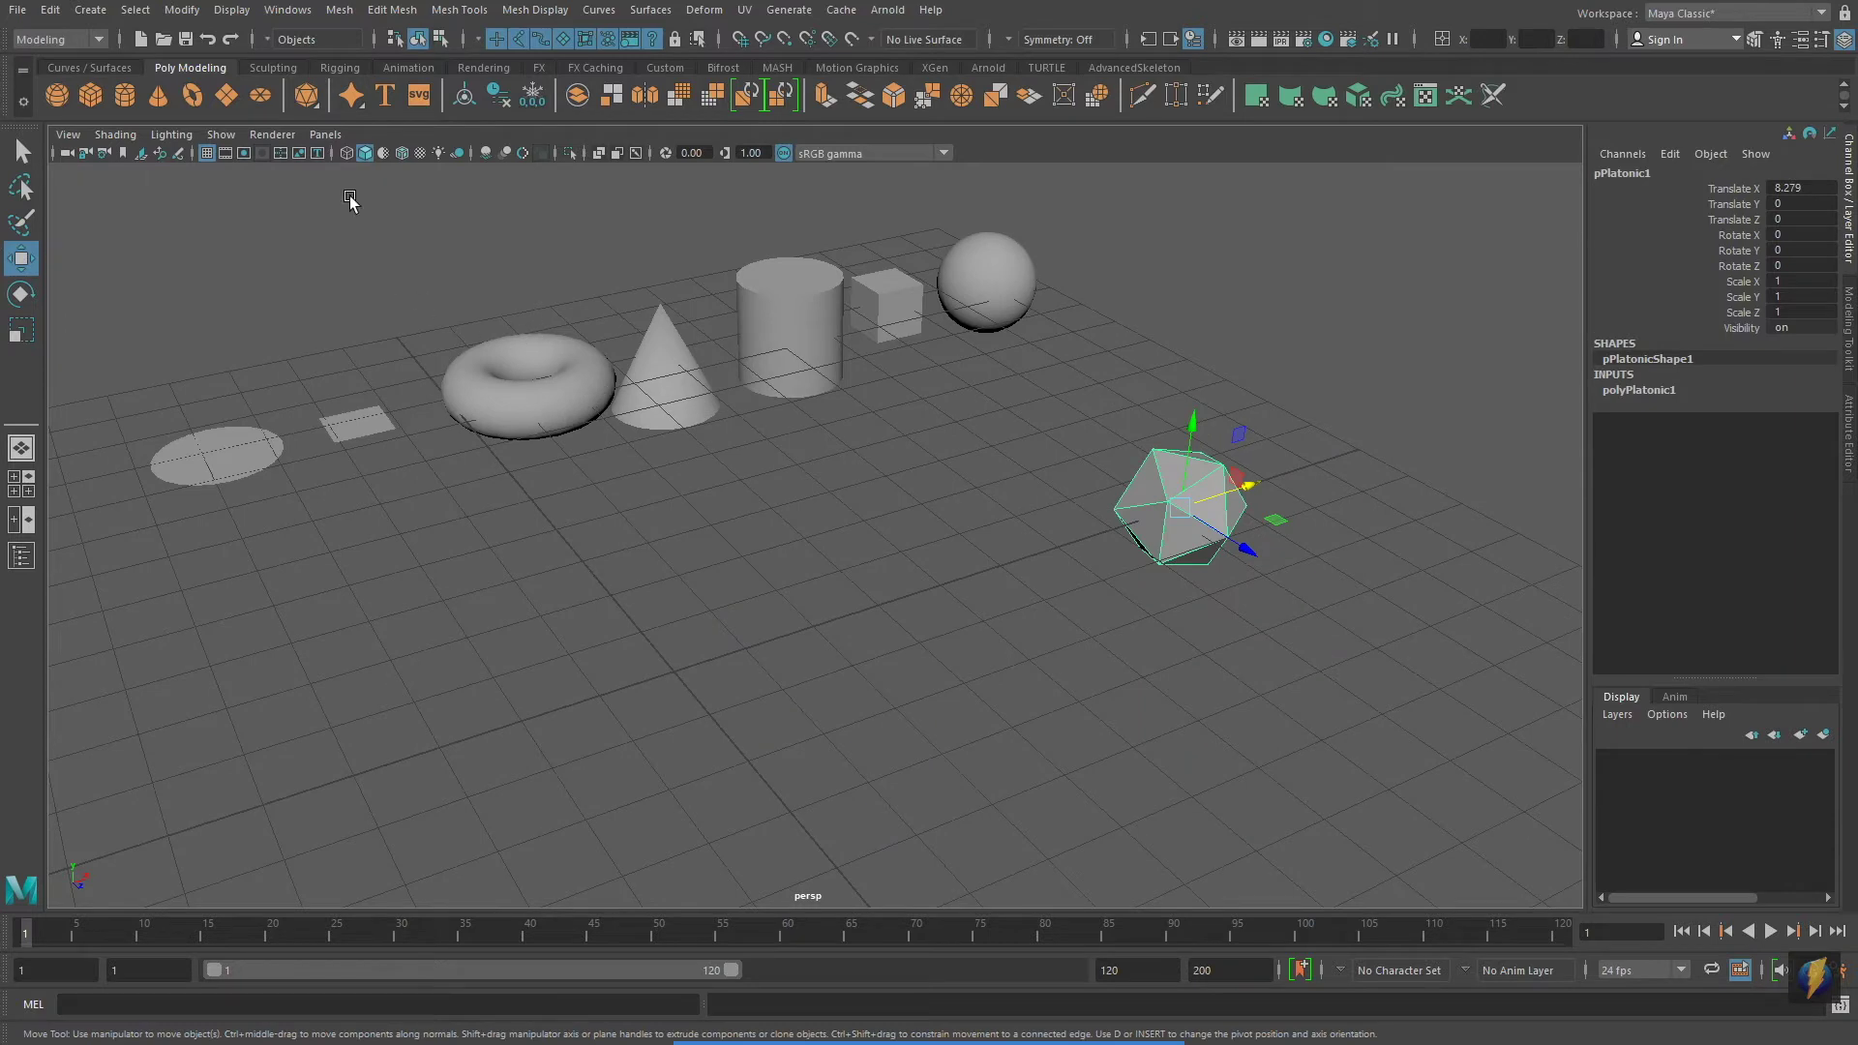
right_click(320, 111)
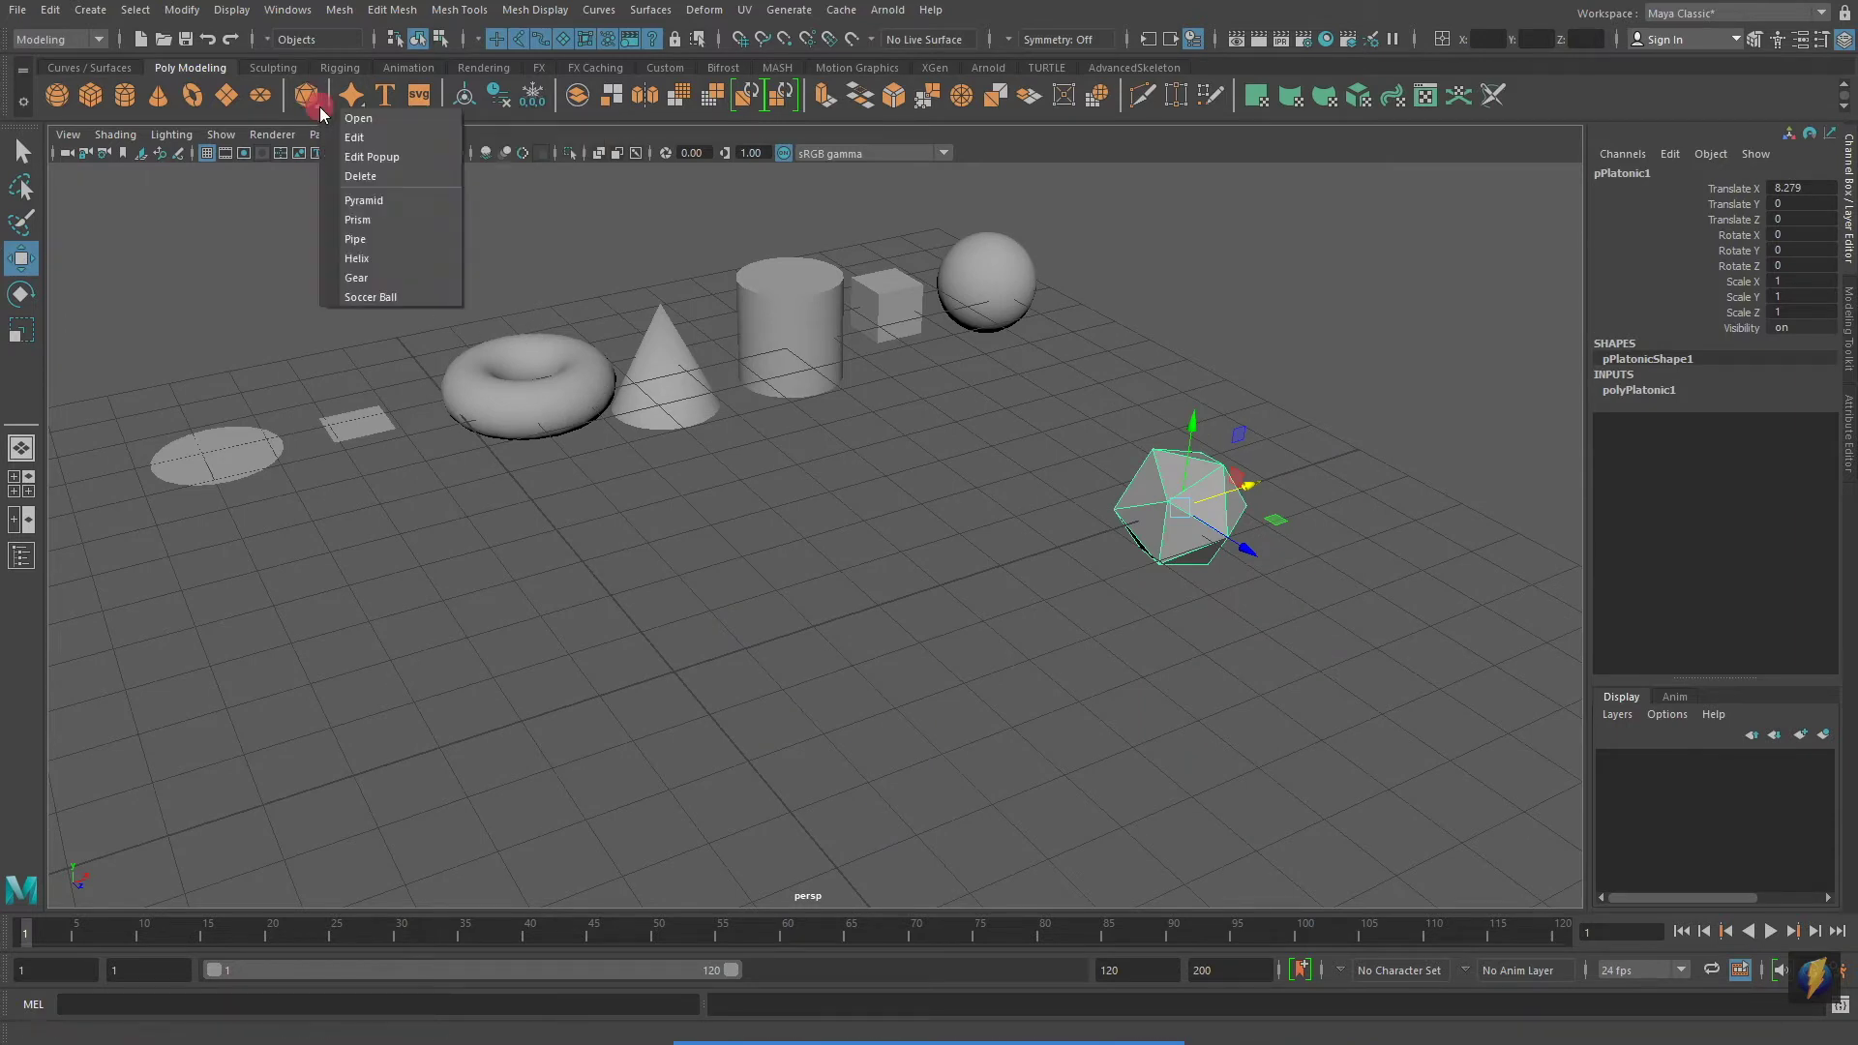
click(370, 200)
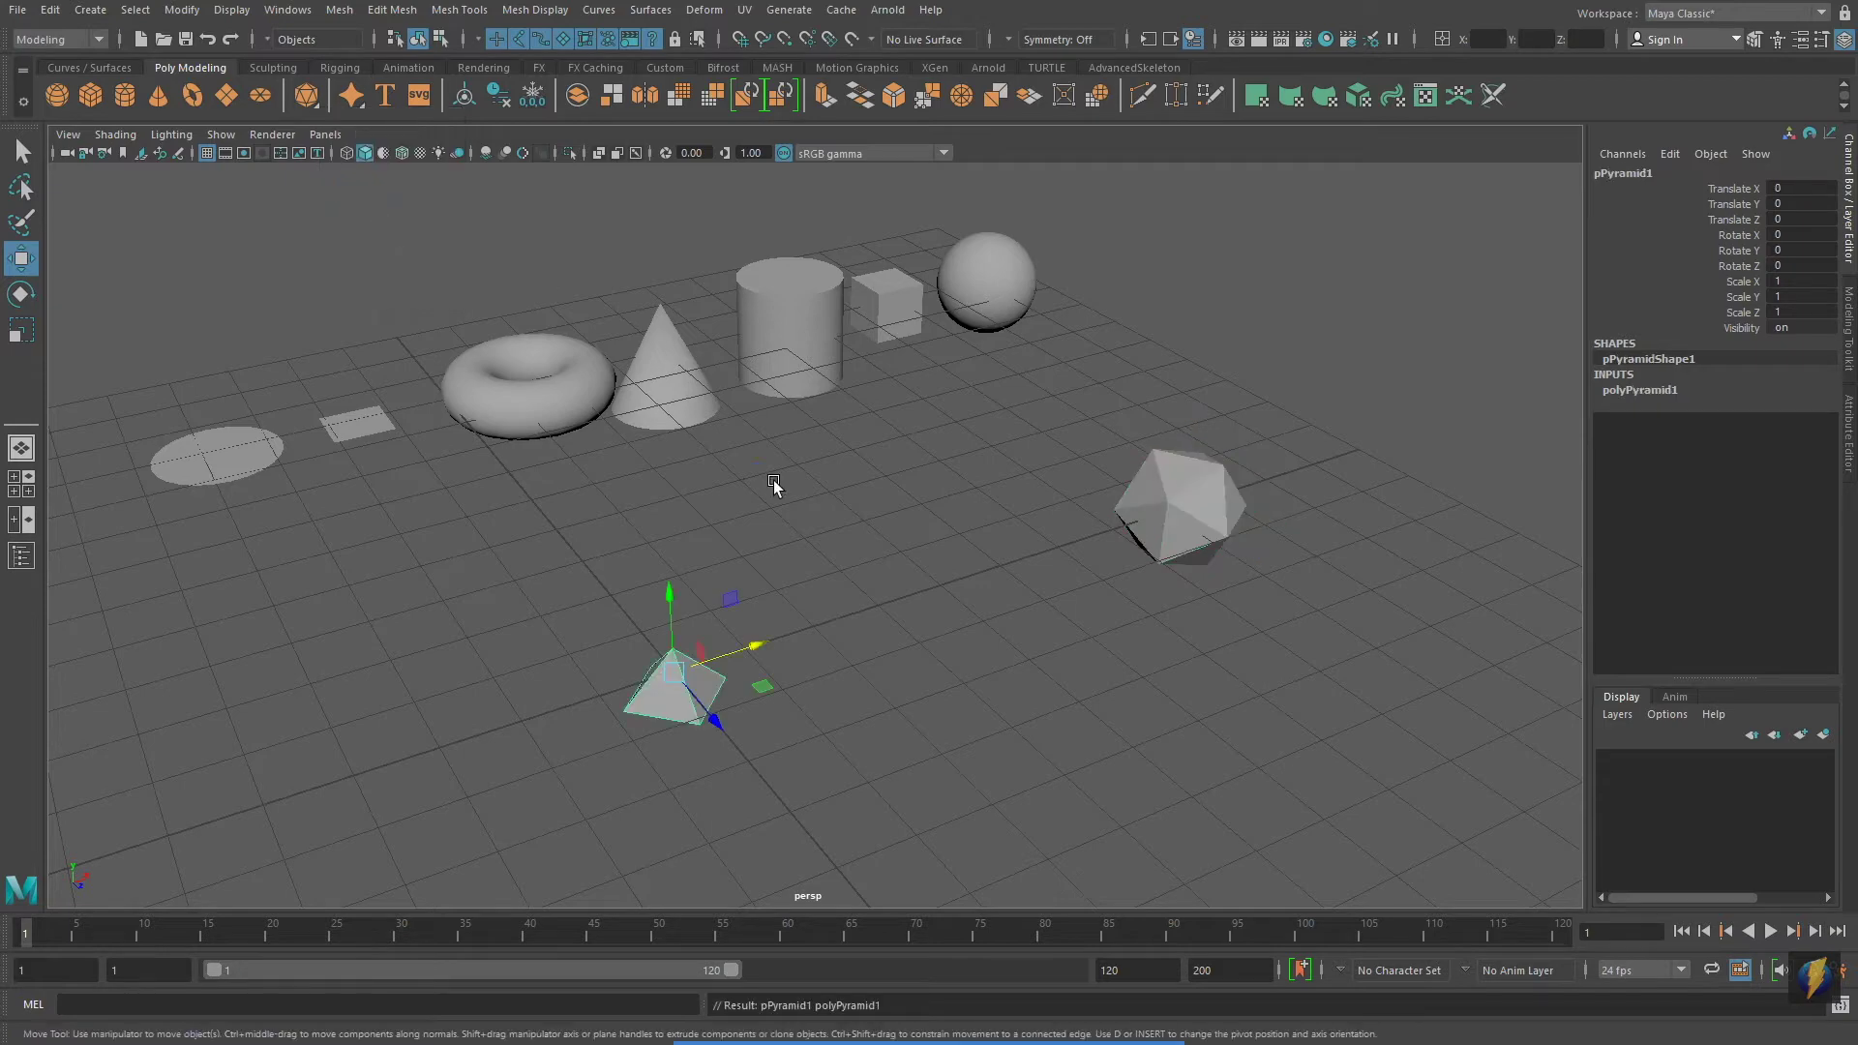
alt+drag(774, 484, 765, 567)
drag(724, 639, 1113, 609)
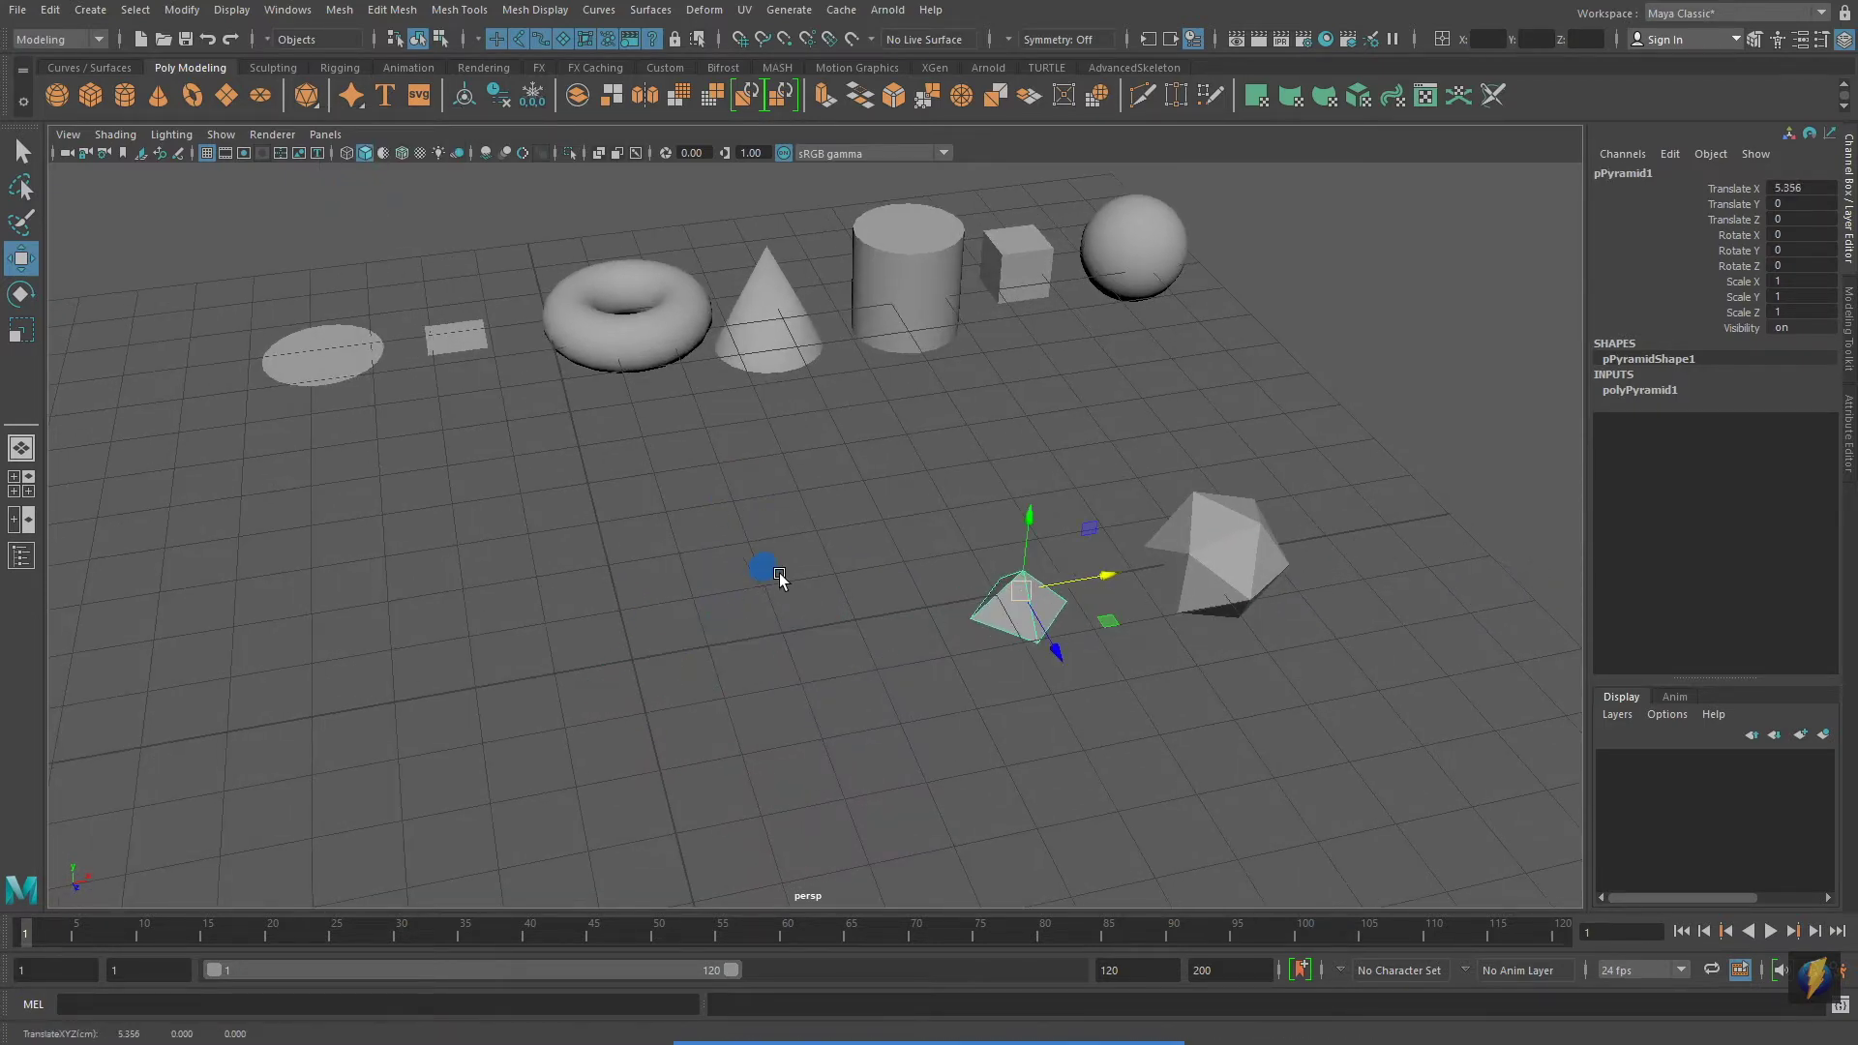
Create a polygon prism and move it along X to about 3.18, beside the pyramid
alt+drag(780, 573, 842, 547)
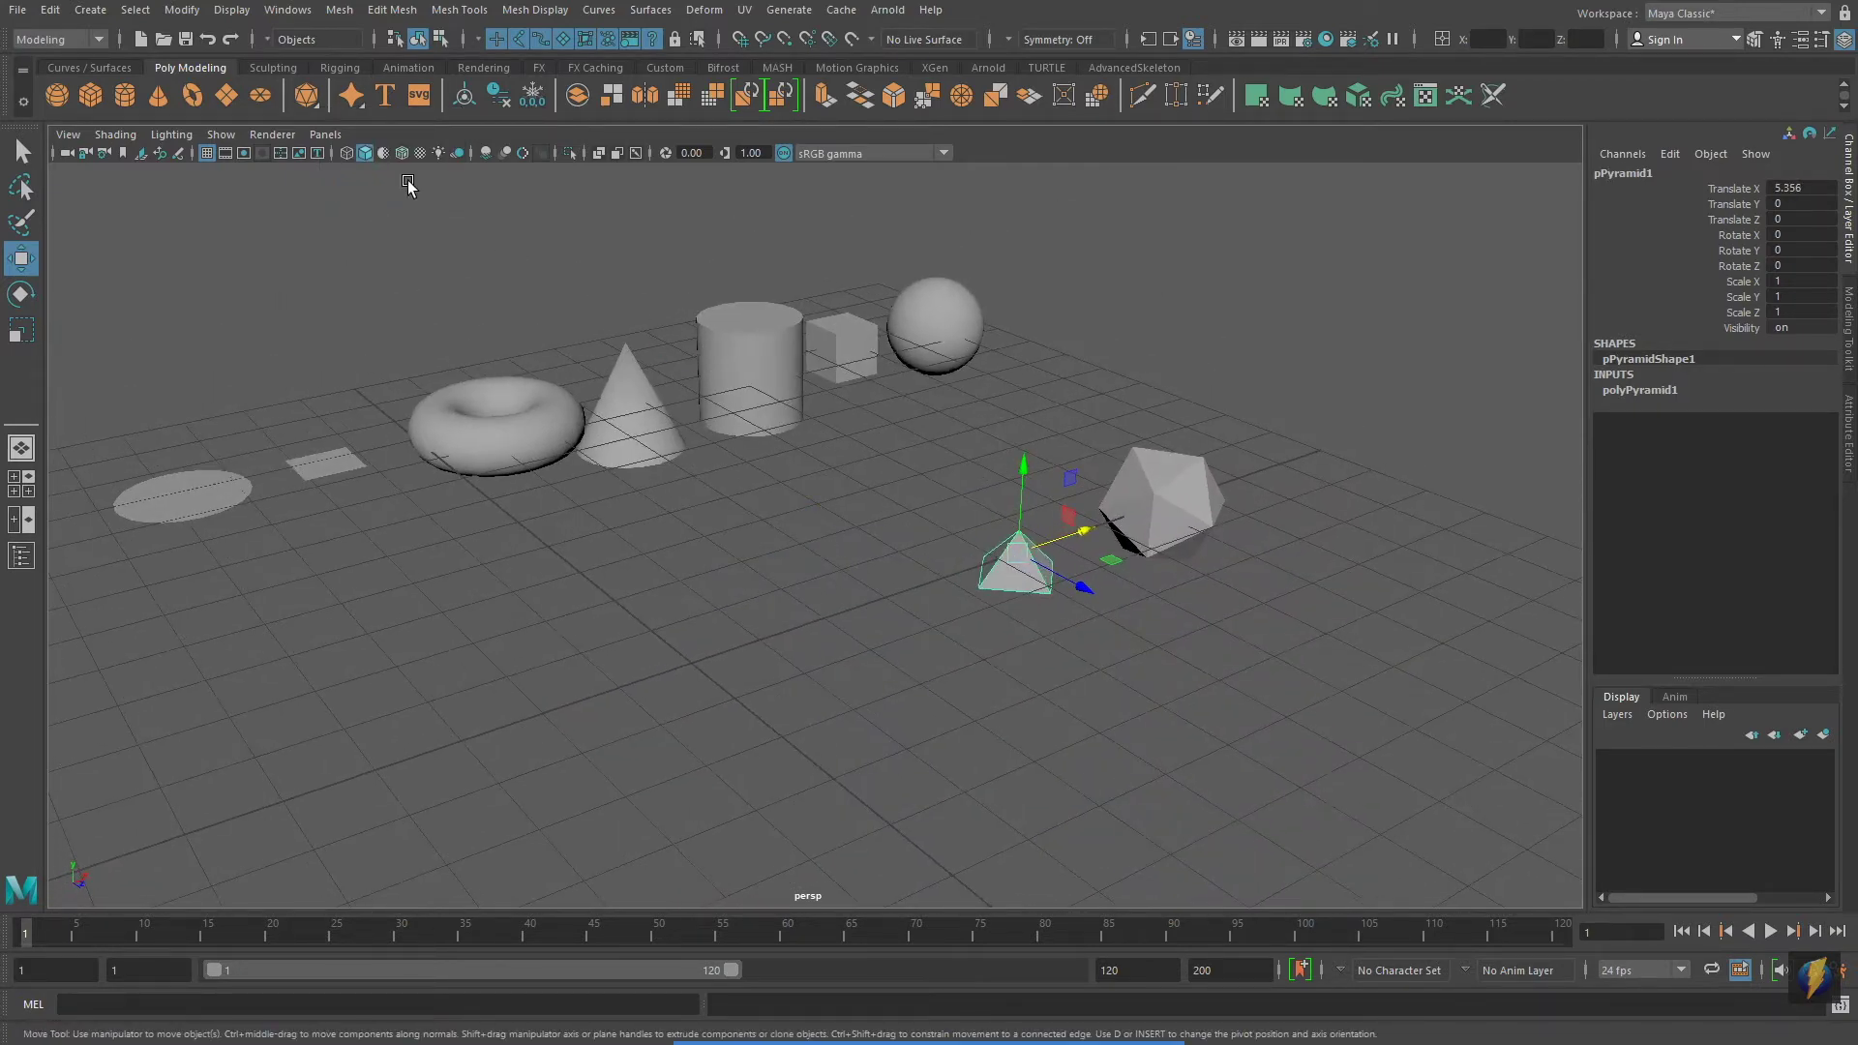
right_click(317, 108)
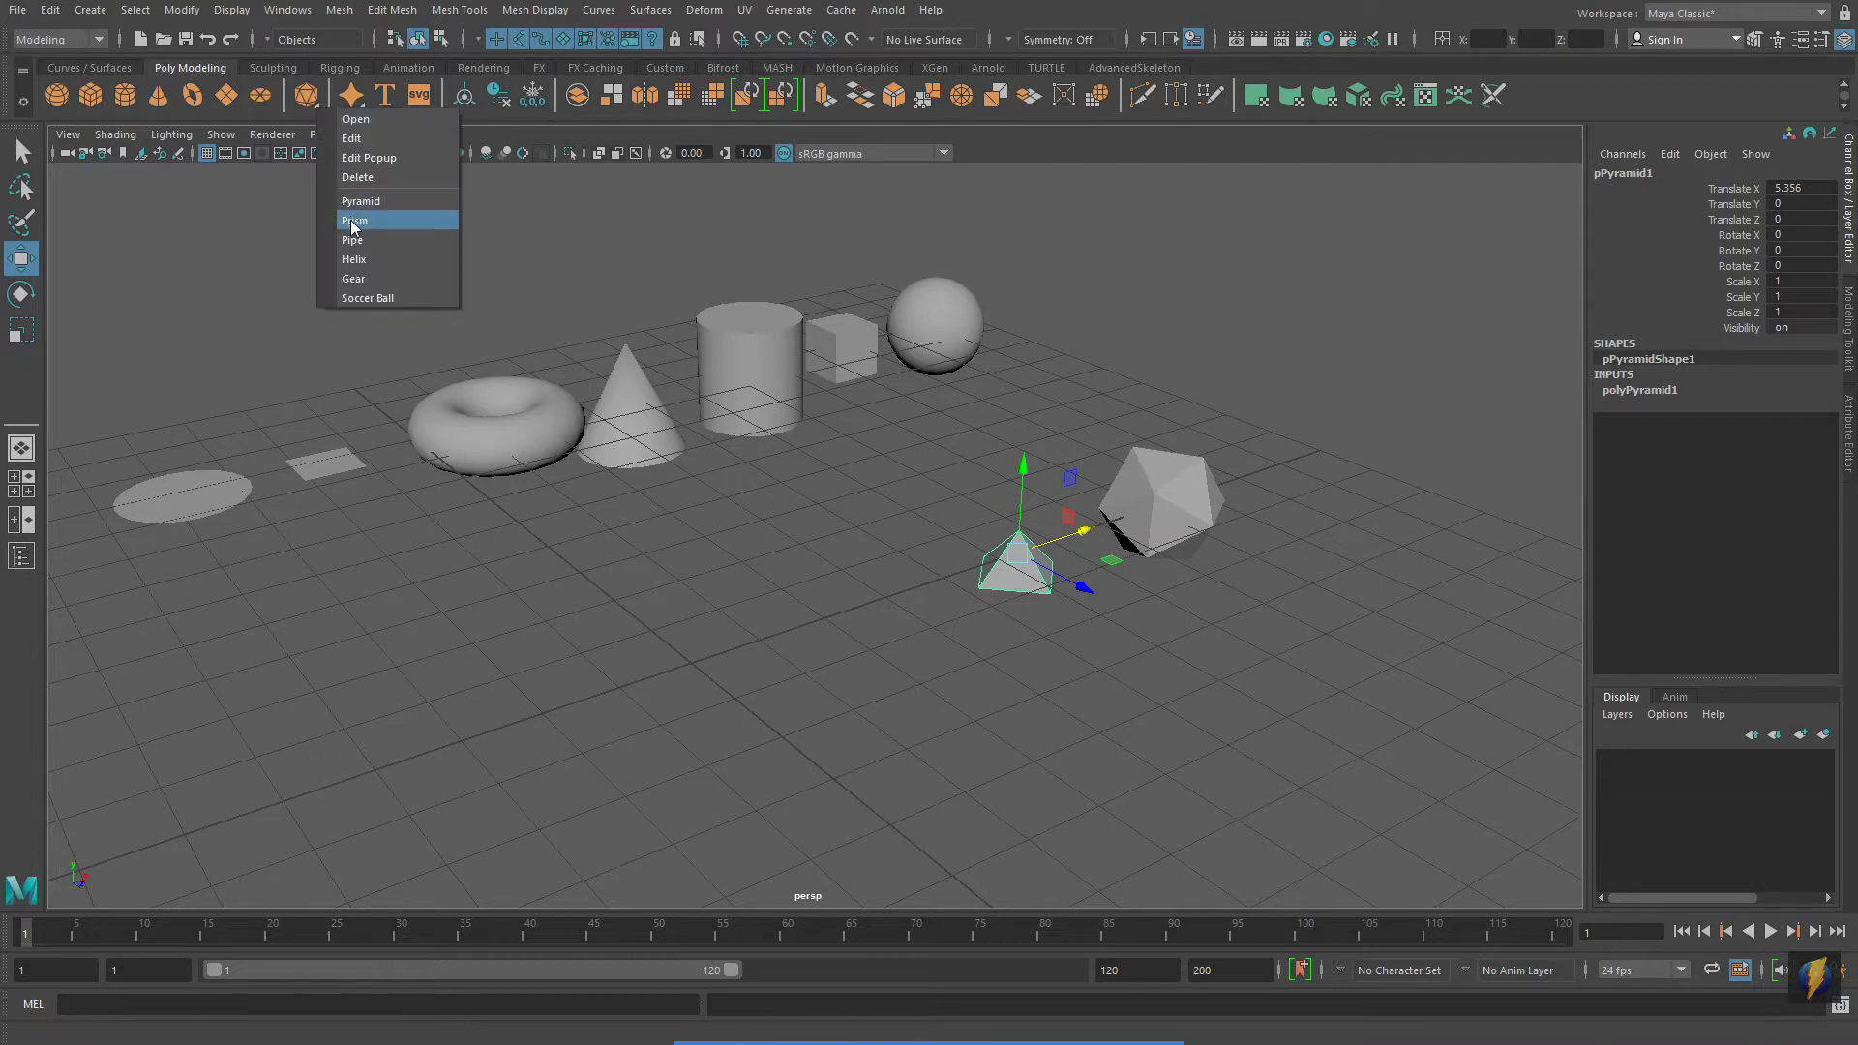
click(354, 221)
drag(765, 631, 967, 573)
Create a polygon pipe and move it in the negative X direction to about -4.96
right_click(317, 107)
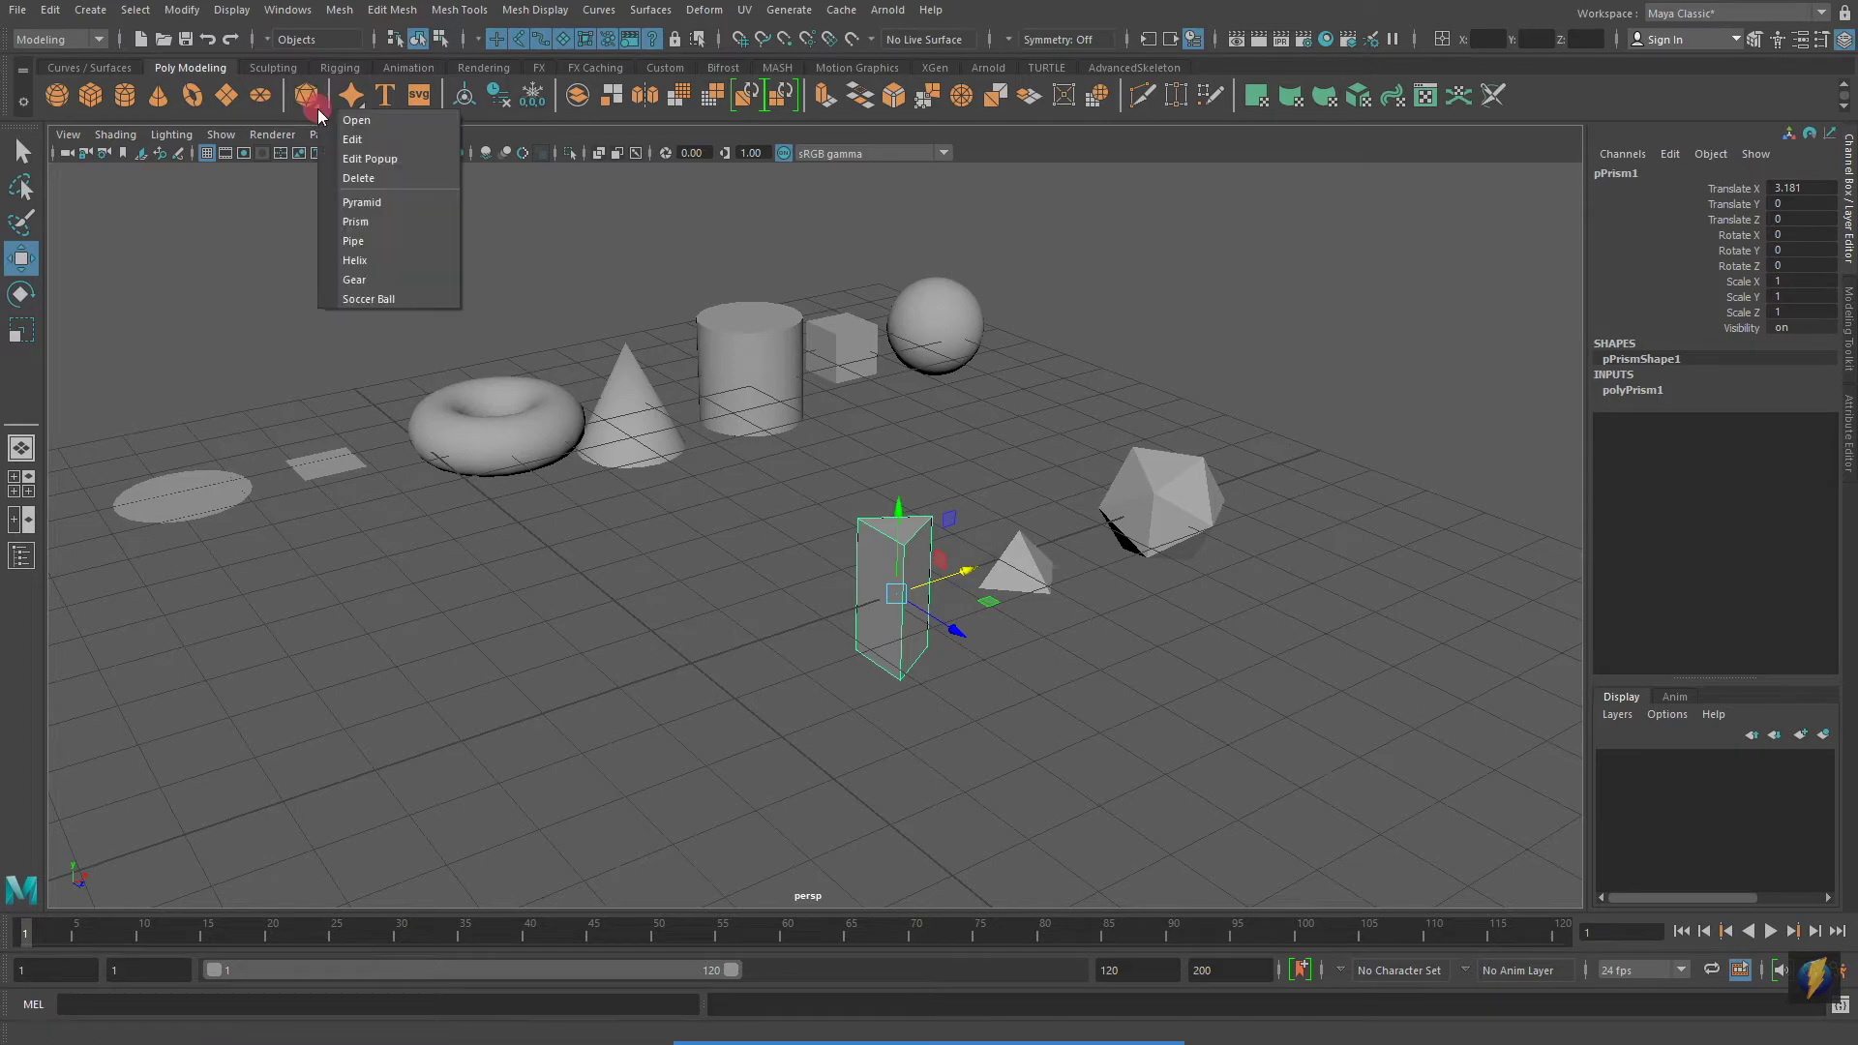
click(355, 236)
alt+drag(468, 312, 680, 471)
drag(729, 632, 325, 676)
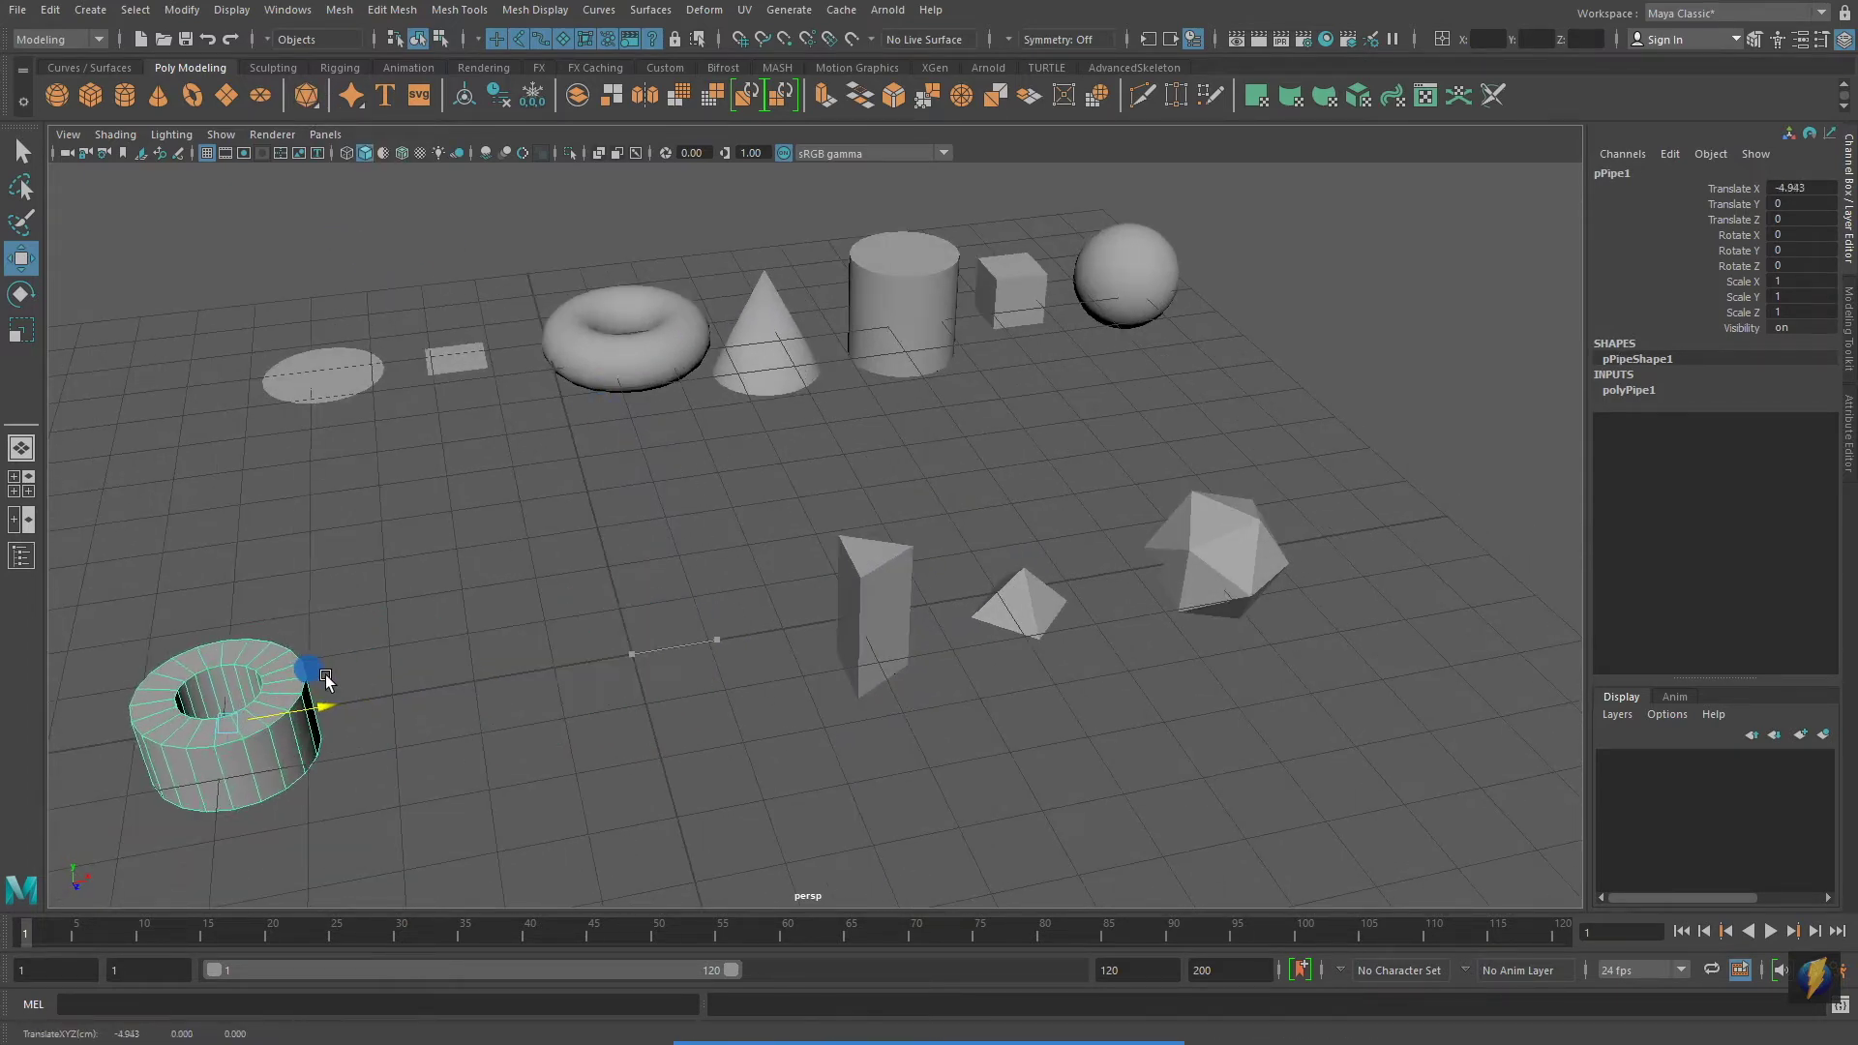
Create a polygon helix and move it along X to about -2.5, next to the pipe
alt+middle_drag(641, 442, 752, 420)
alt+drag(752, 420, 617, 280)
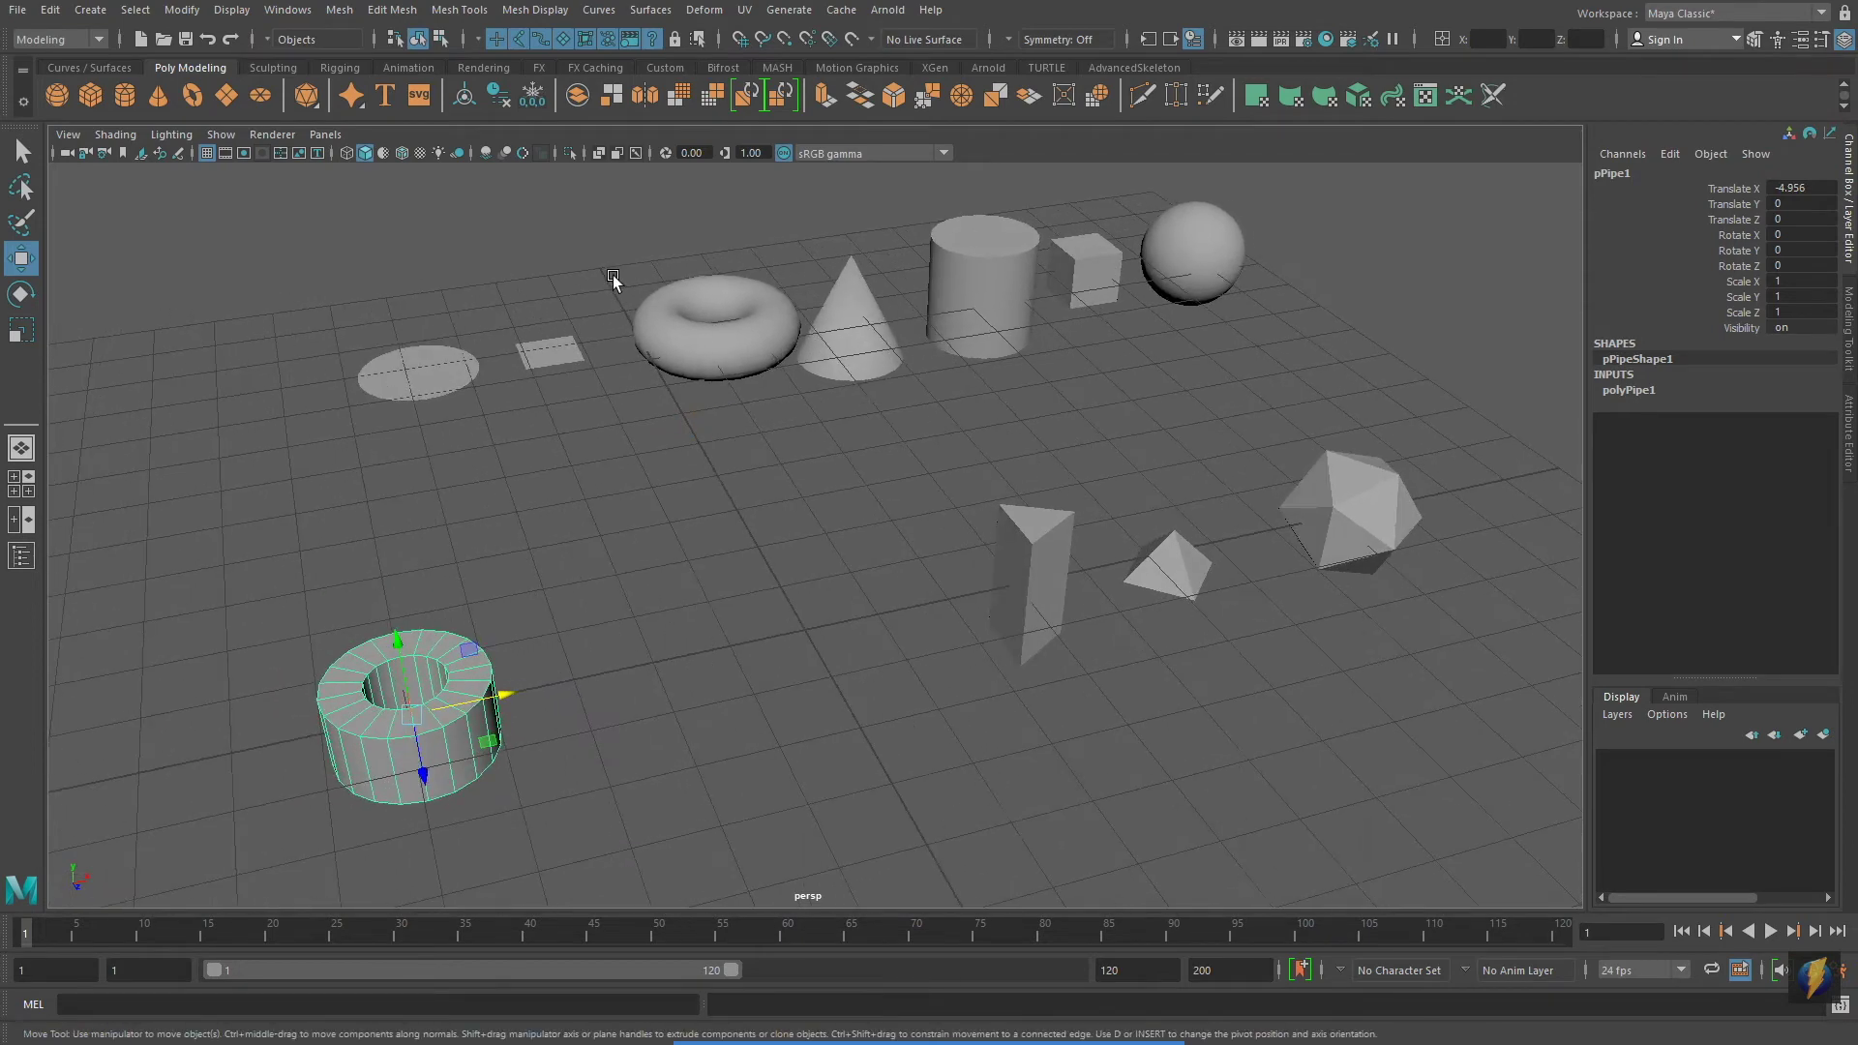
right_click(319, 107)
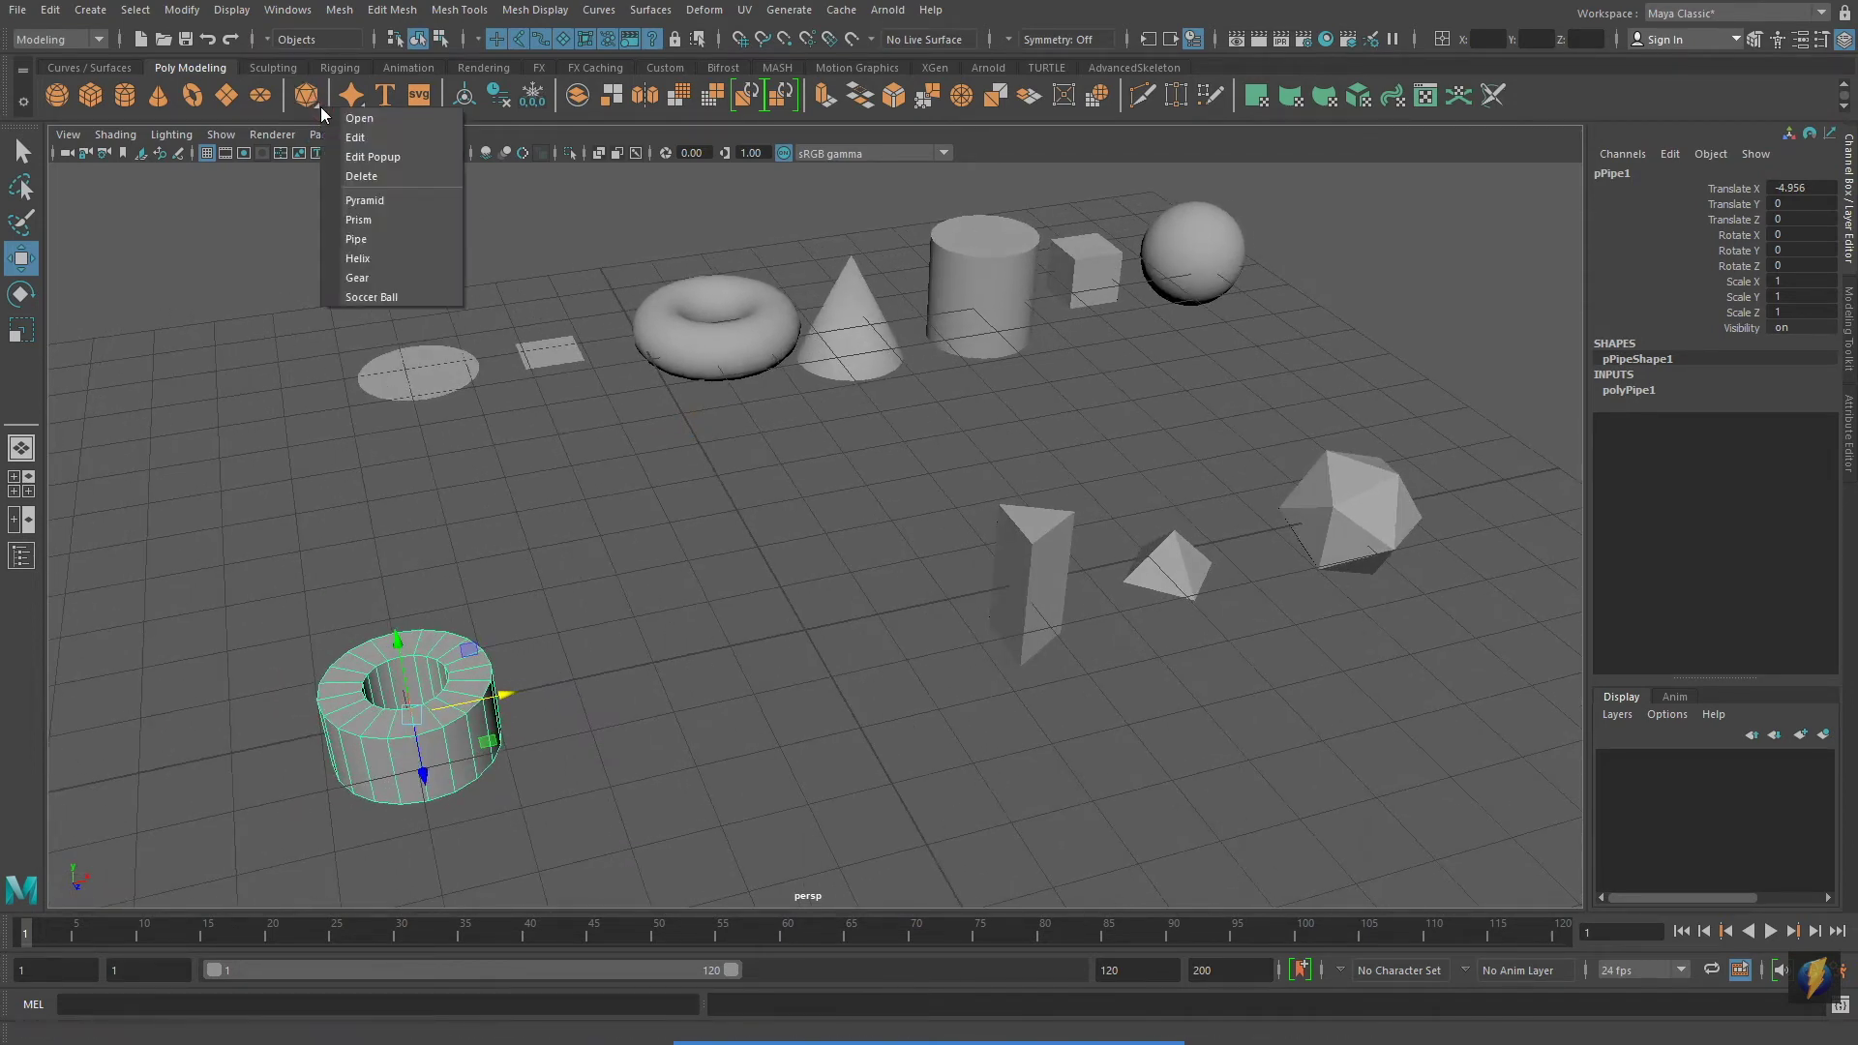
click(367, 259)
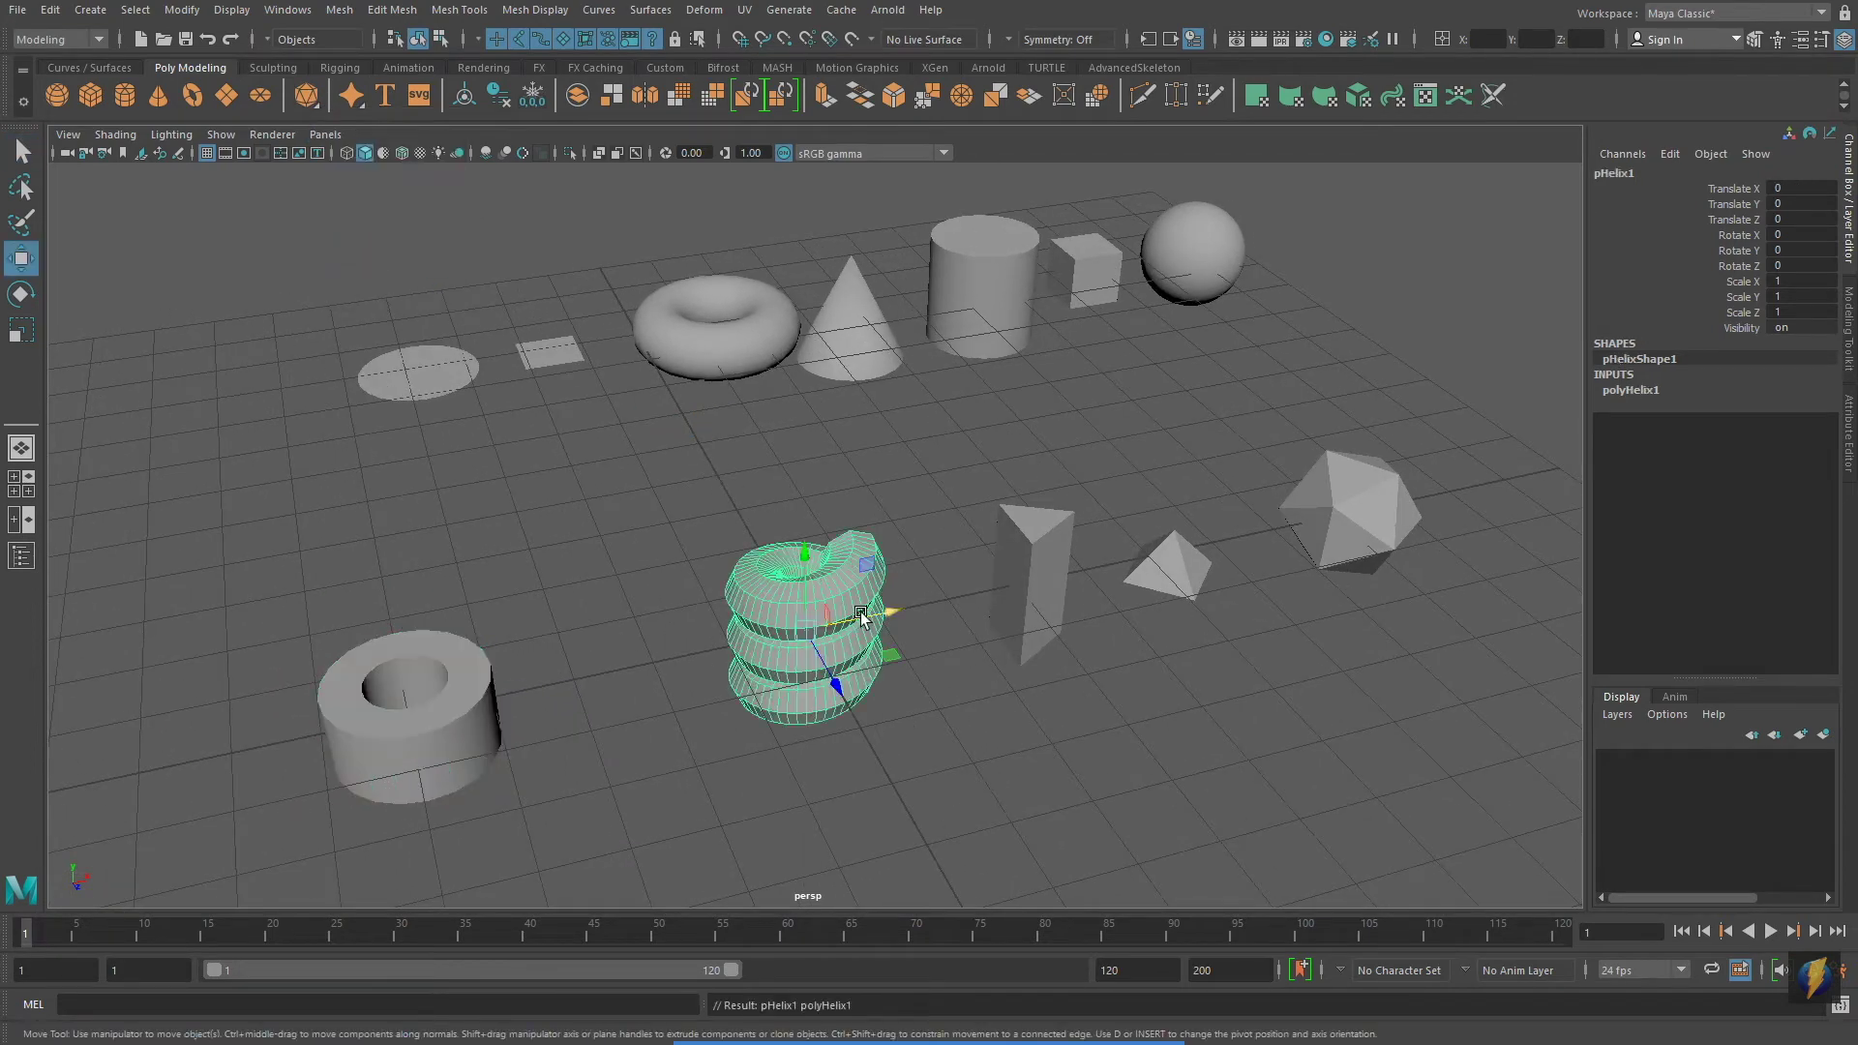
drag(885, 610, 699, 643)
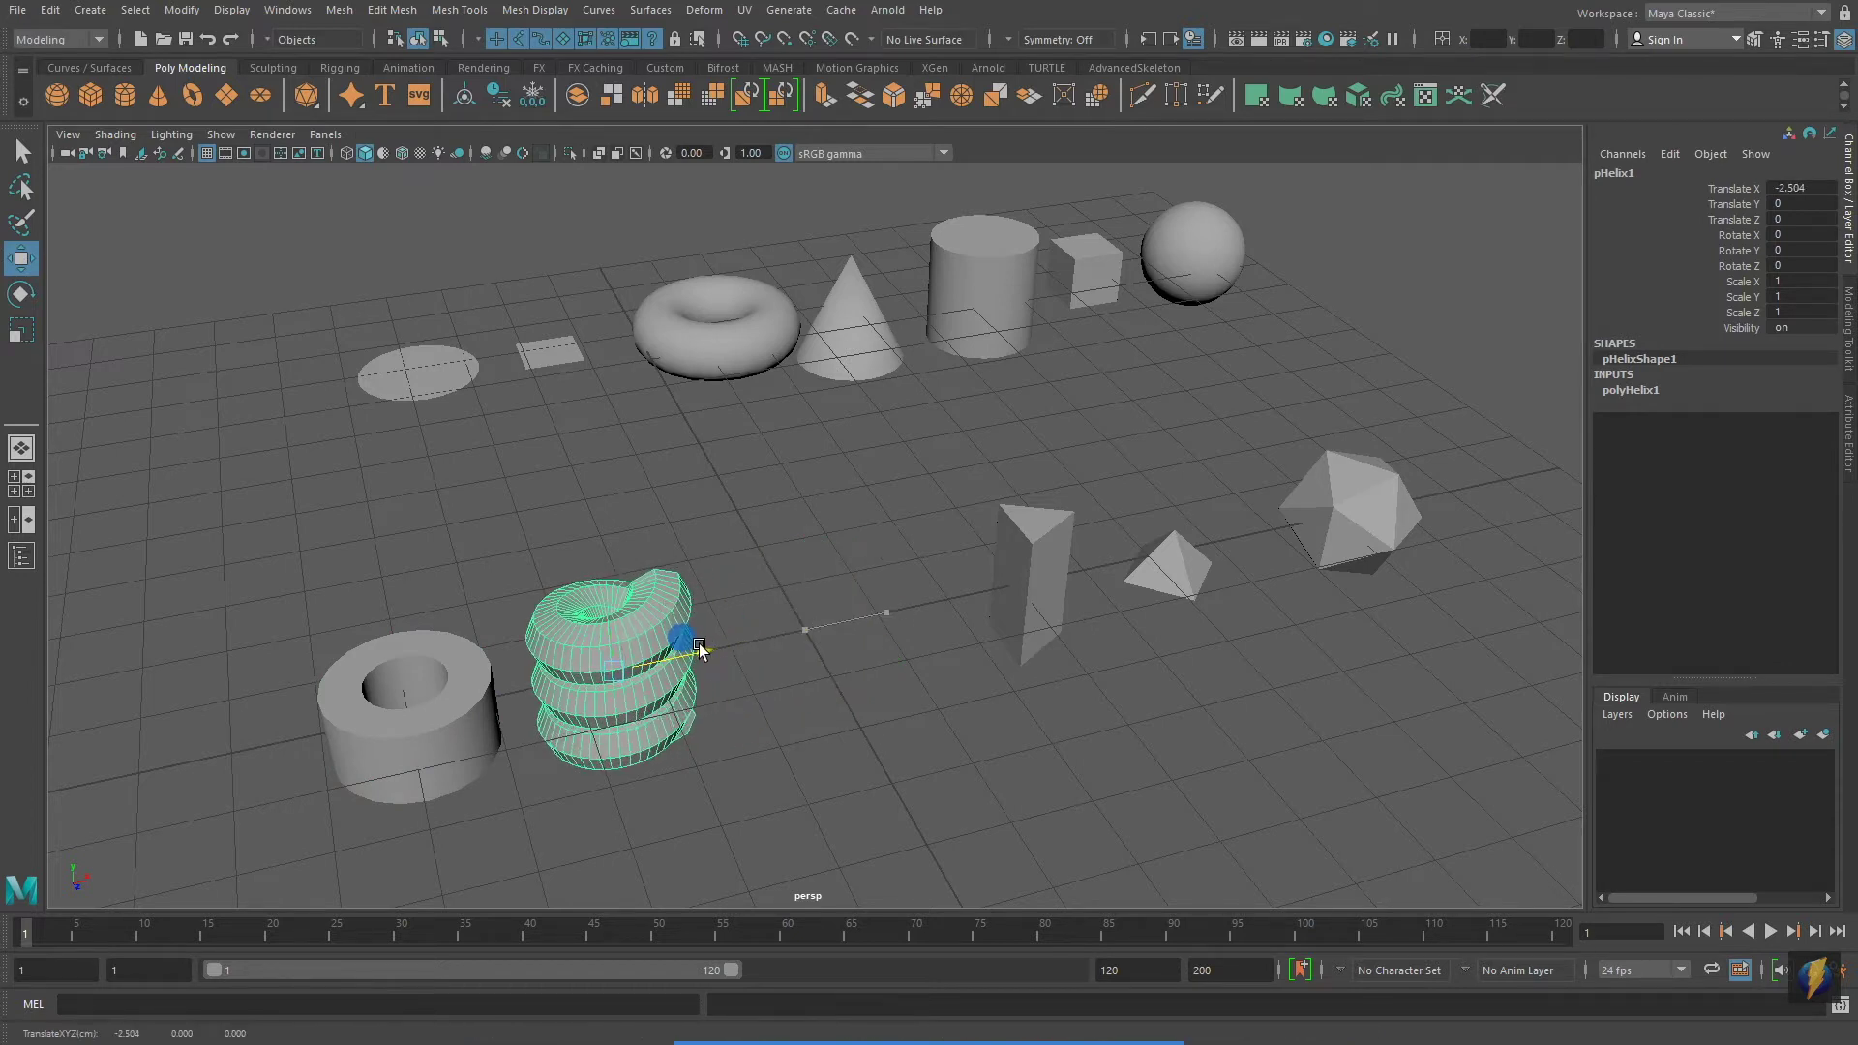
Create a polygon gear at the origin, between the helix and the prism
right_click(314, 109)
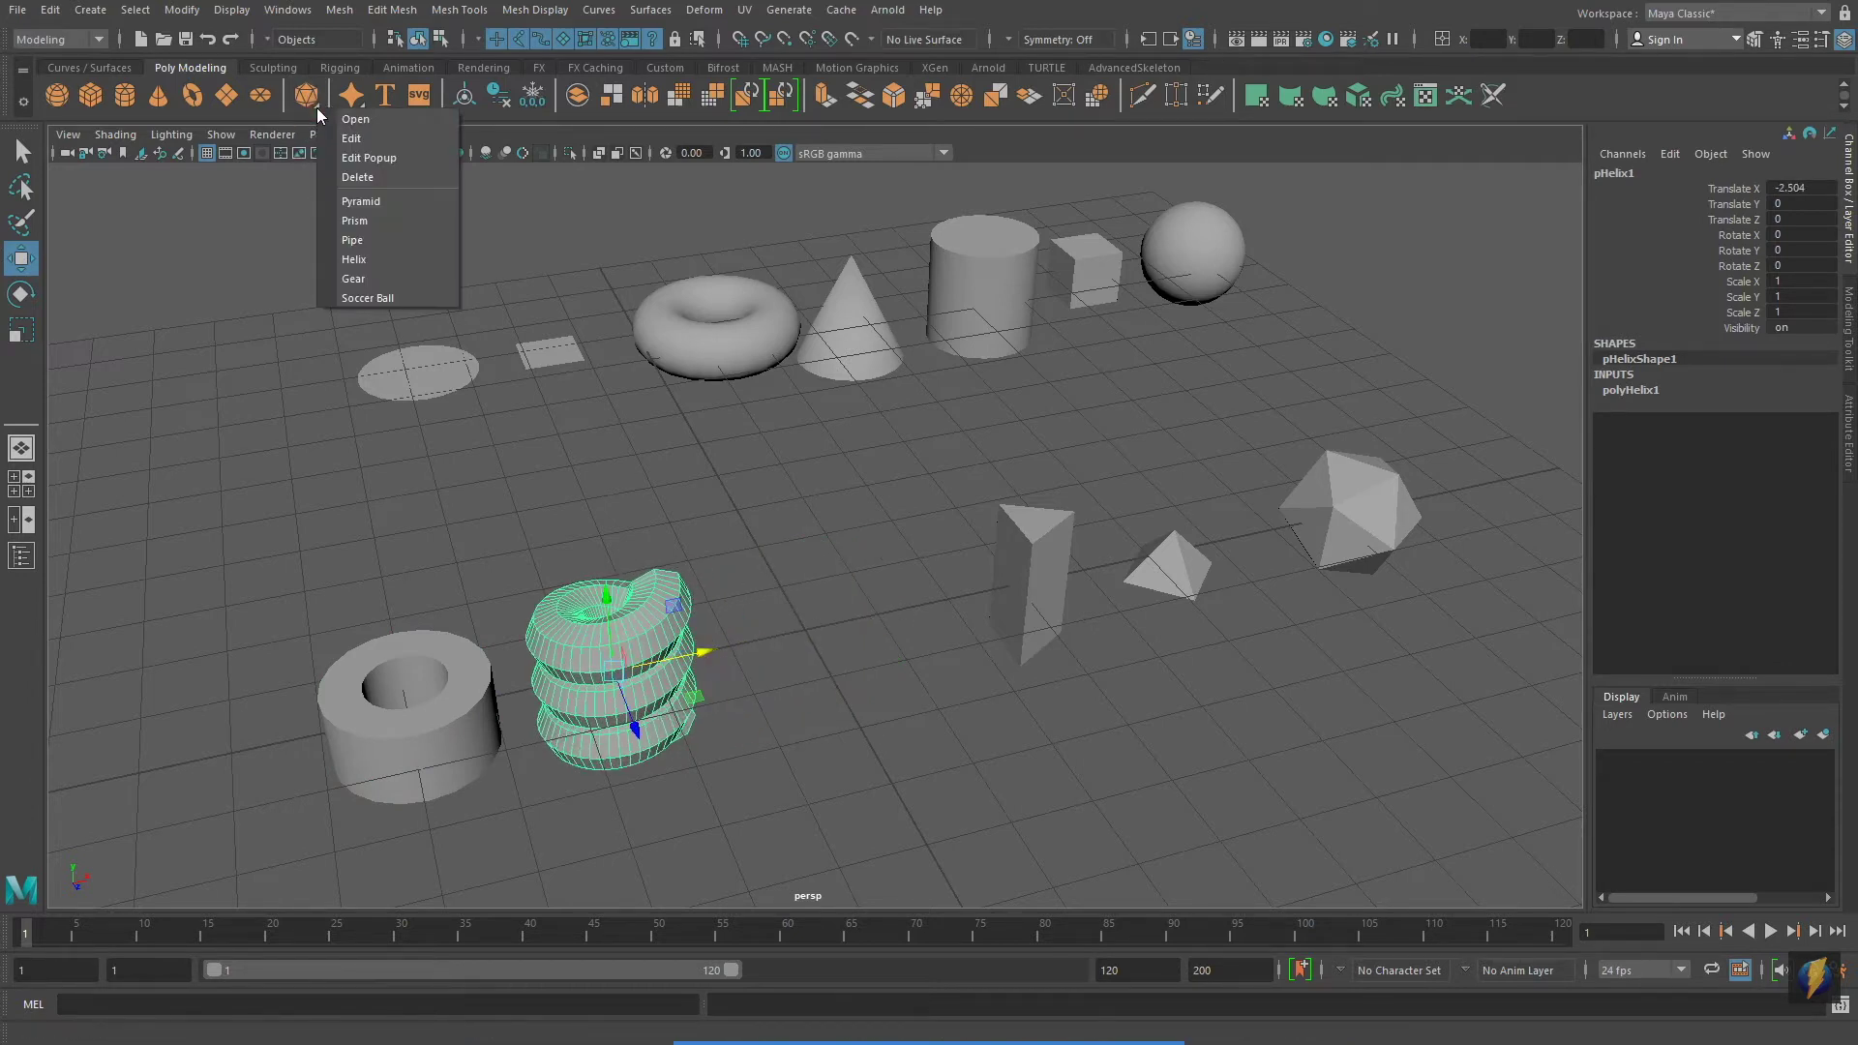
click(373, 277)
alt+middle_drag(910, 566, 973, 546)
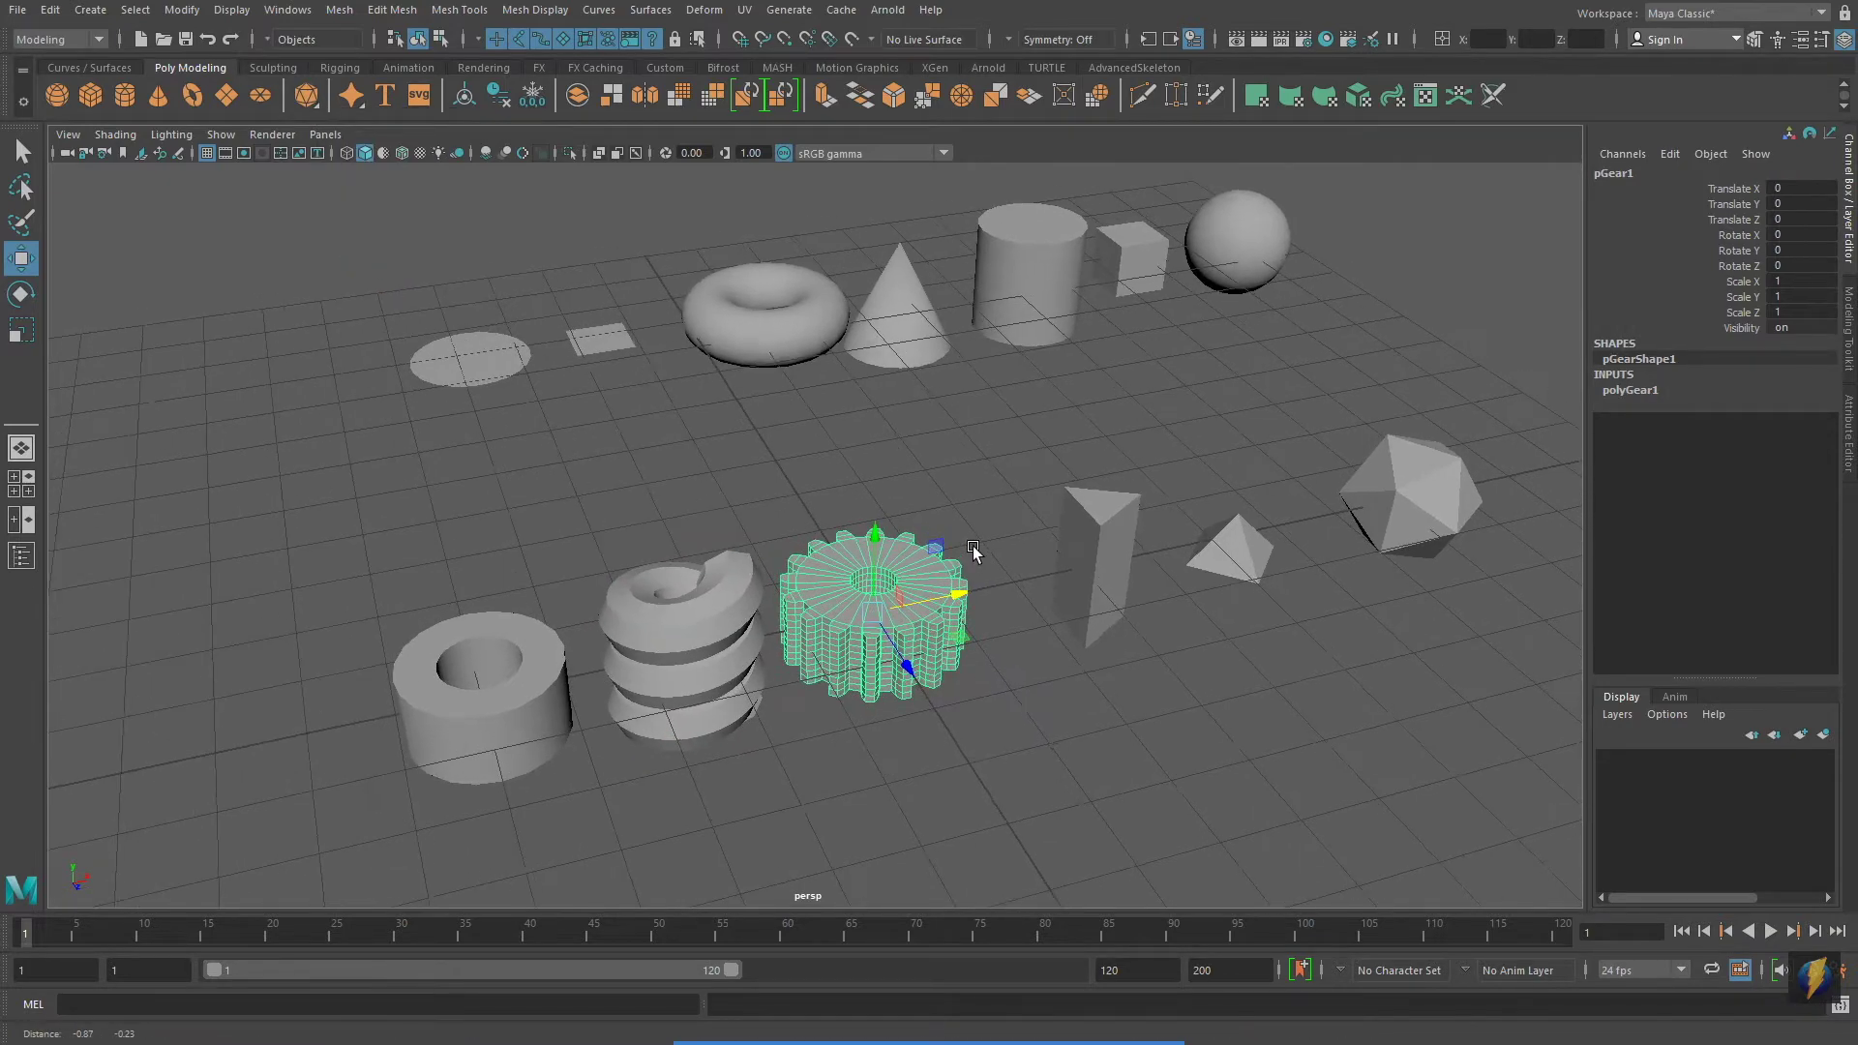
Create a polygon soccer ball and move it in the negative X direction to about -8.08, beyond the pipe
right_click(315, 108)
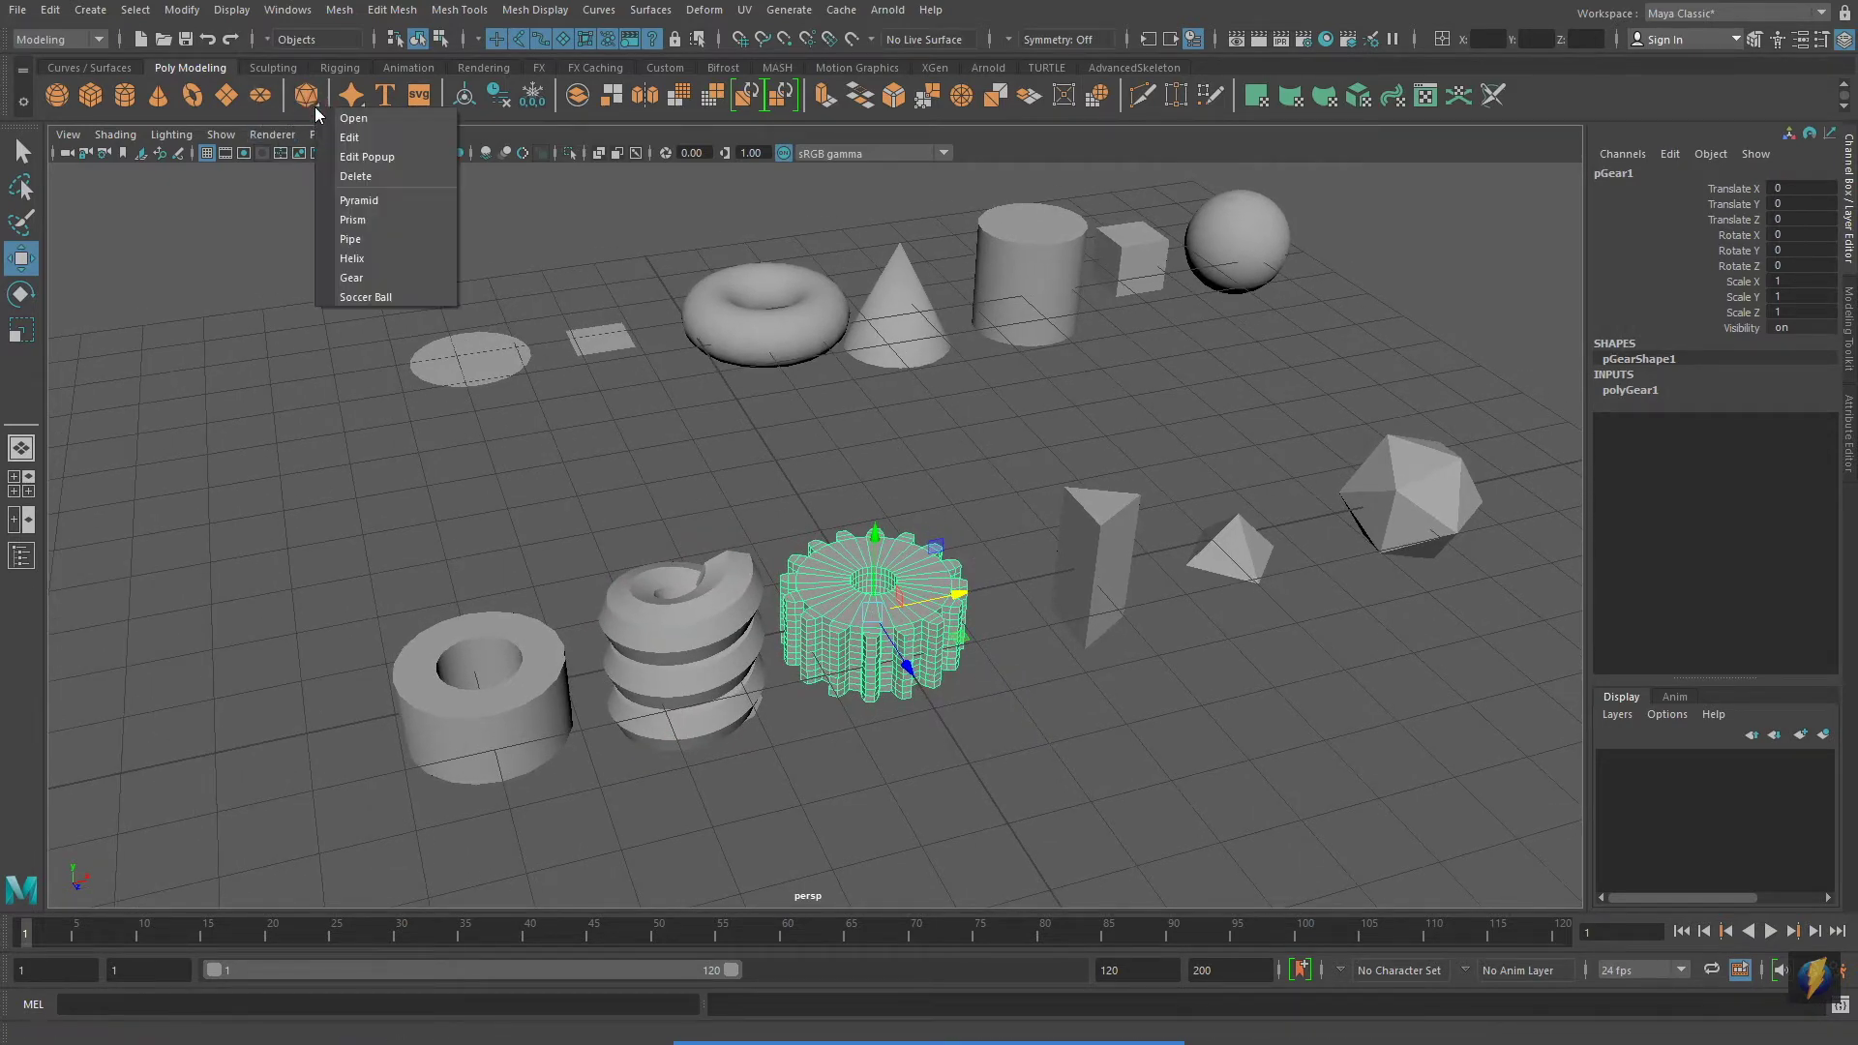
click(374, 294)
drag(970, 595, 287, 747)
alt+drag(984, 549, 984, 544)
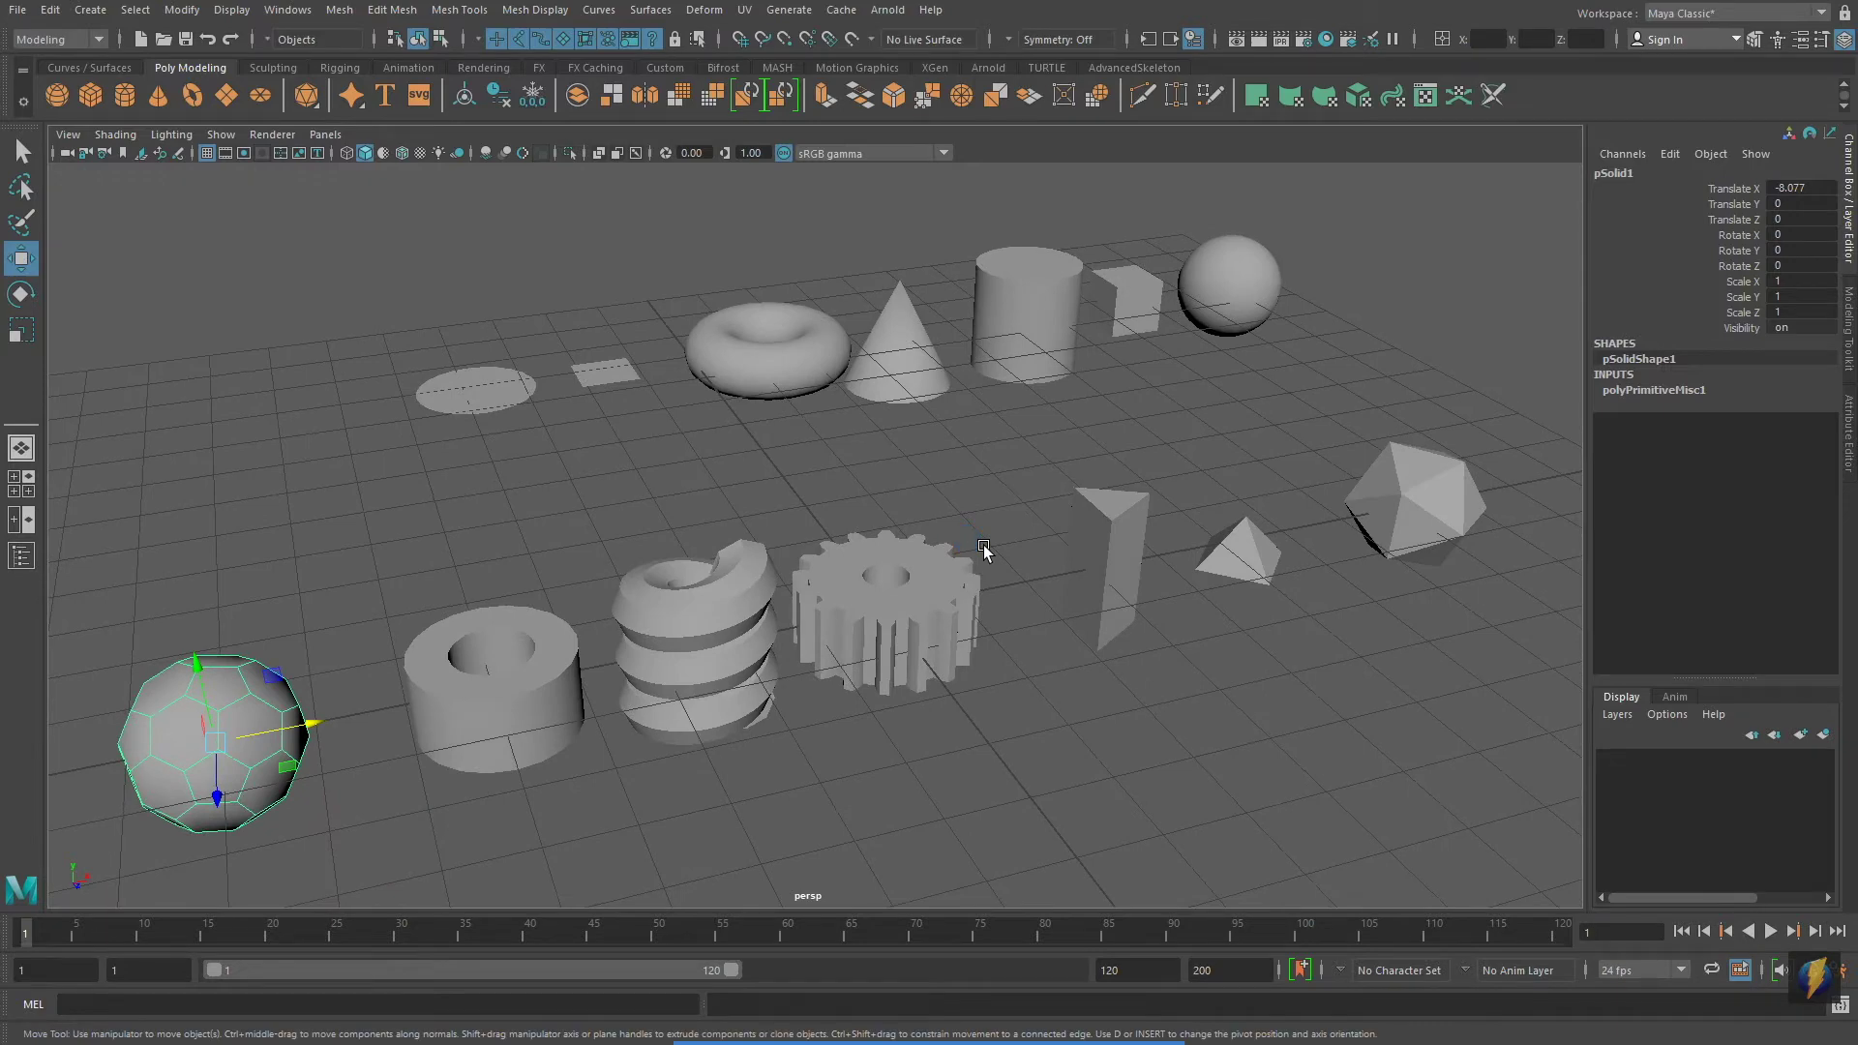
Select all the primitives and move them together in the negative Z direction until the cube's Translate Z is about -18.07
alt+right_drag(983, 544, 584, 326)
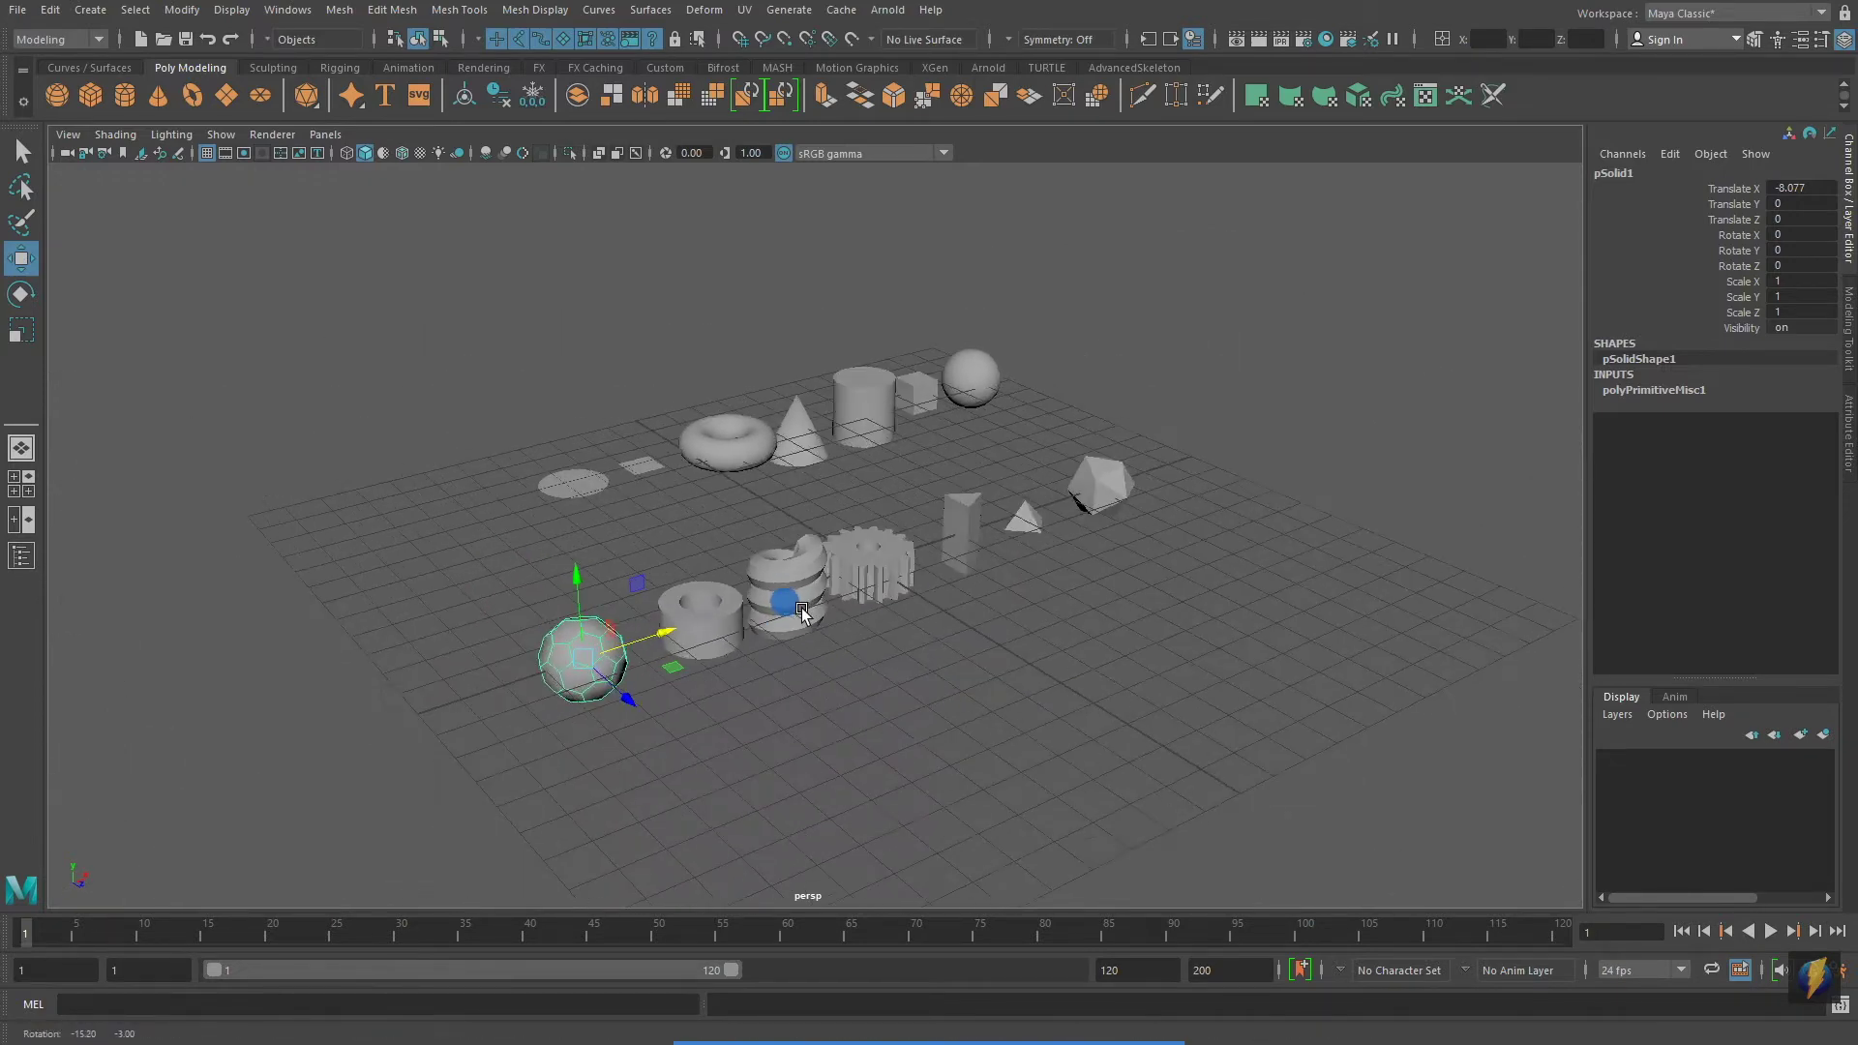
drag(388, 232, 1302, 786)
alt+drag(788, 593, 858, 610)
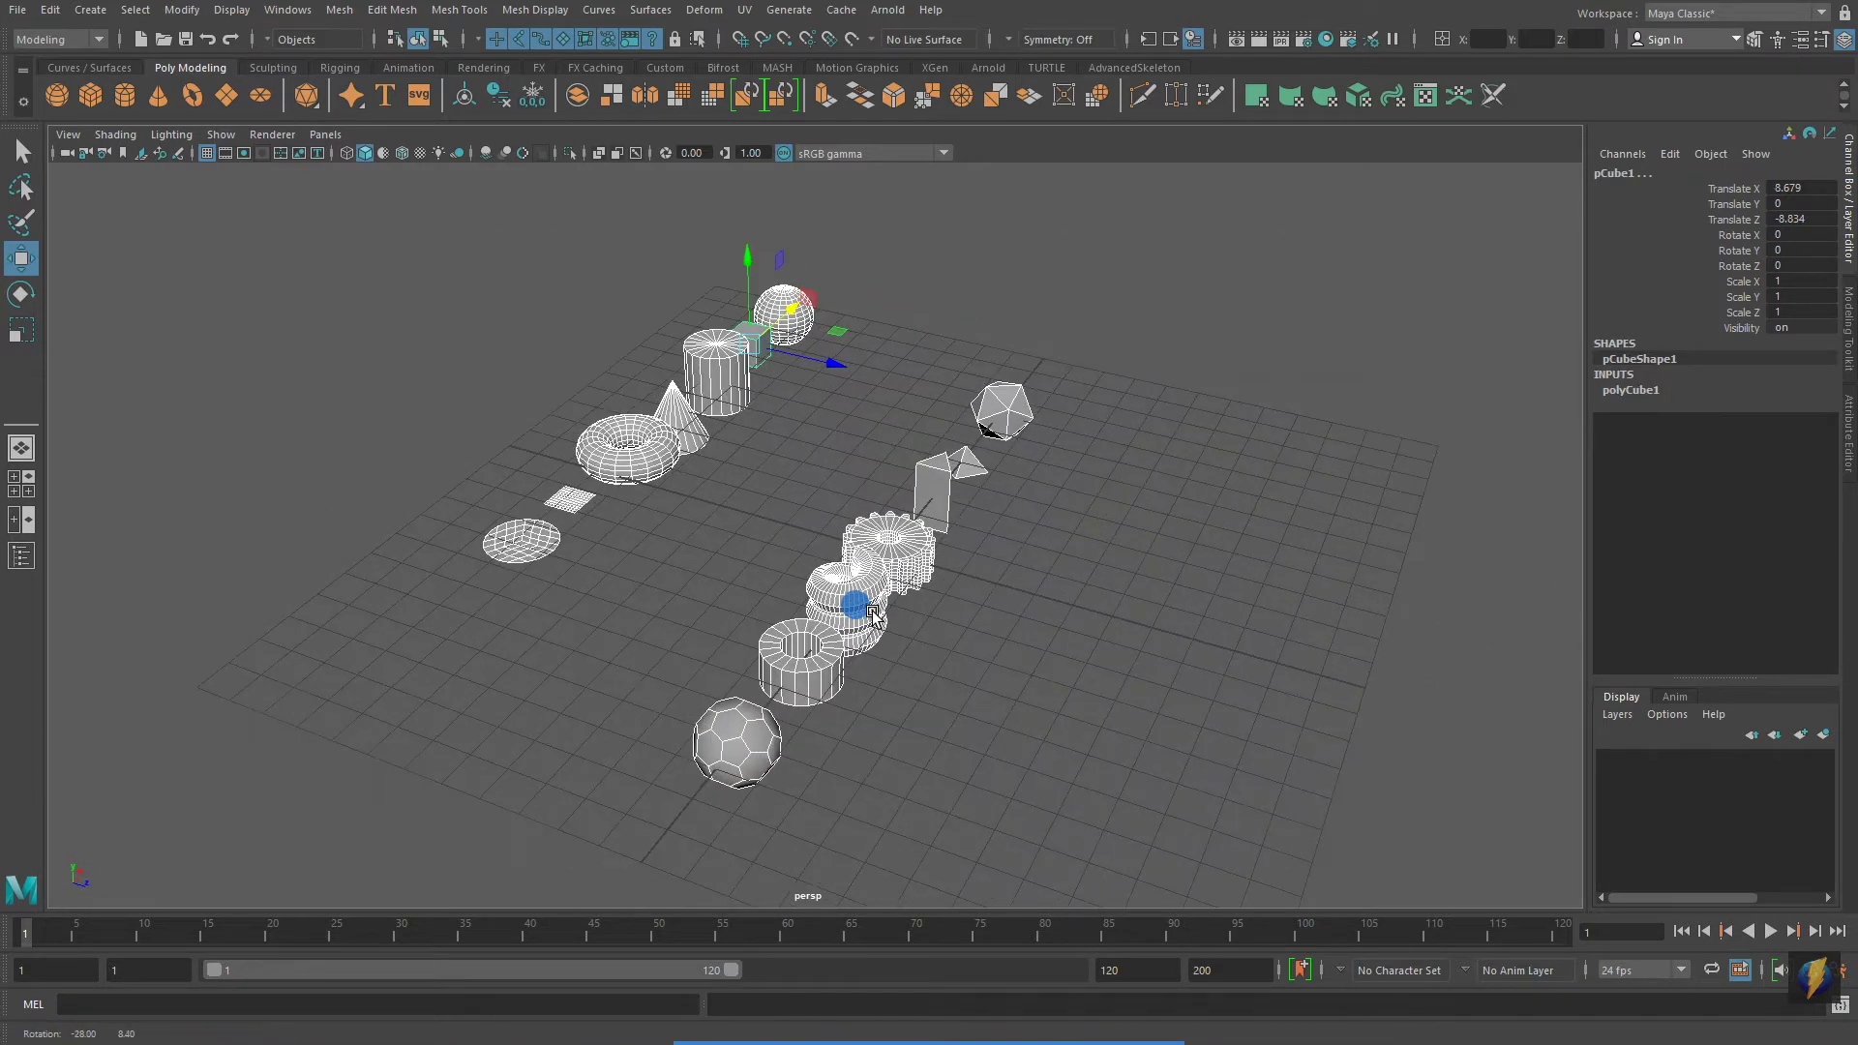
drag(825, 362, 838, 464)
alt+right_drag(838, 465, 863, 543)
alt+right_drag(618, 624, 984, 845)
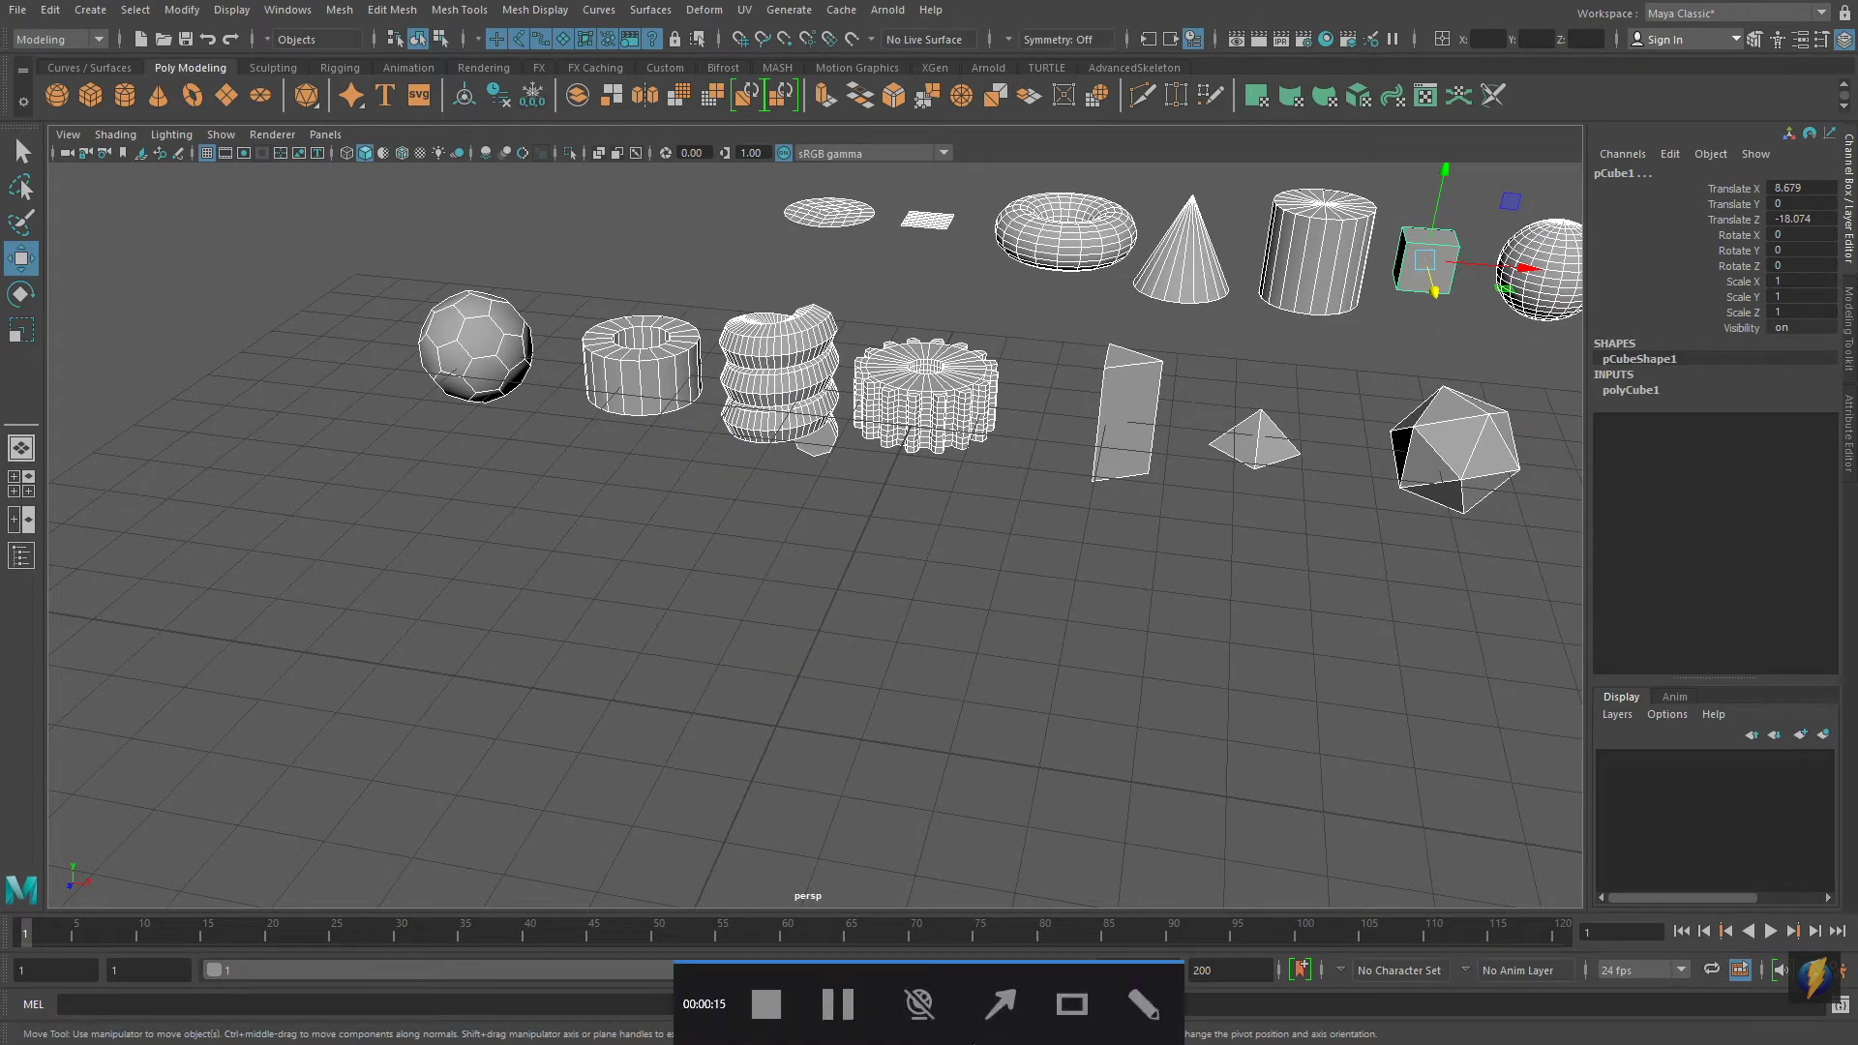
Create another polygon torus and move it along X to about 6.63, in the cleared area in front of the rows
drag(366, 694, 92, 18)
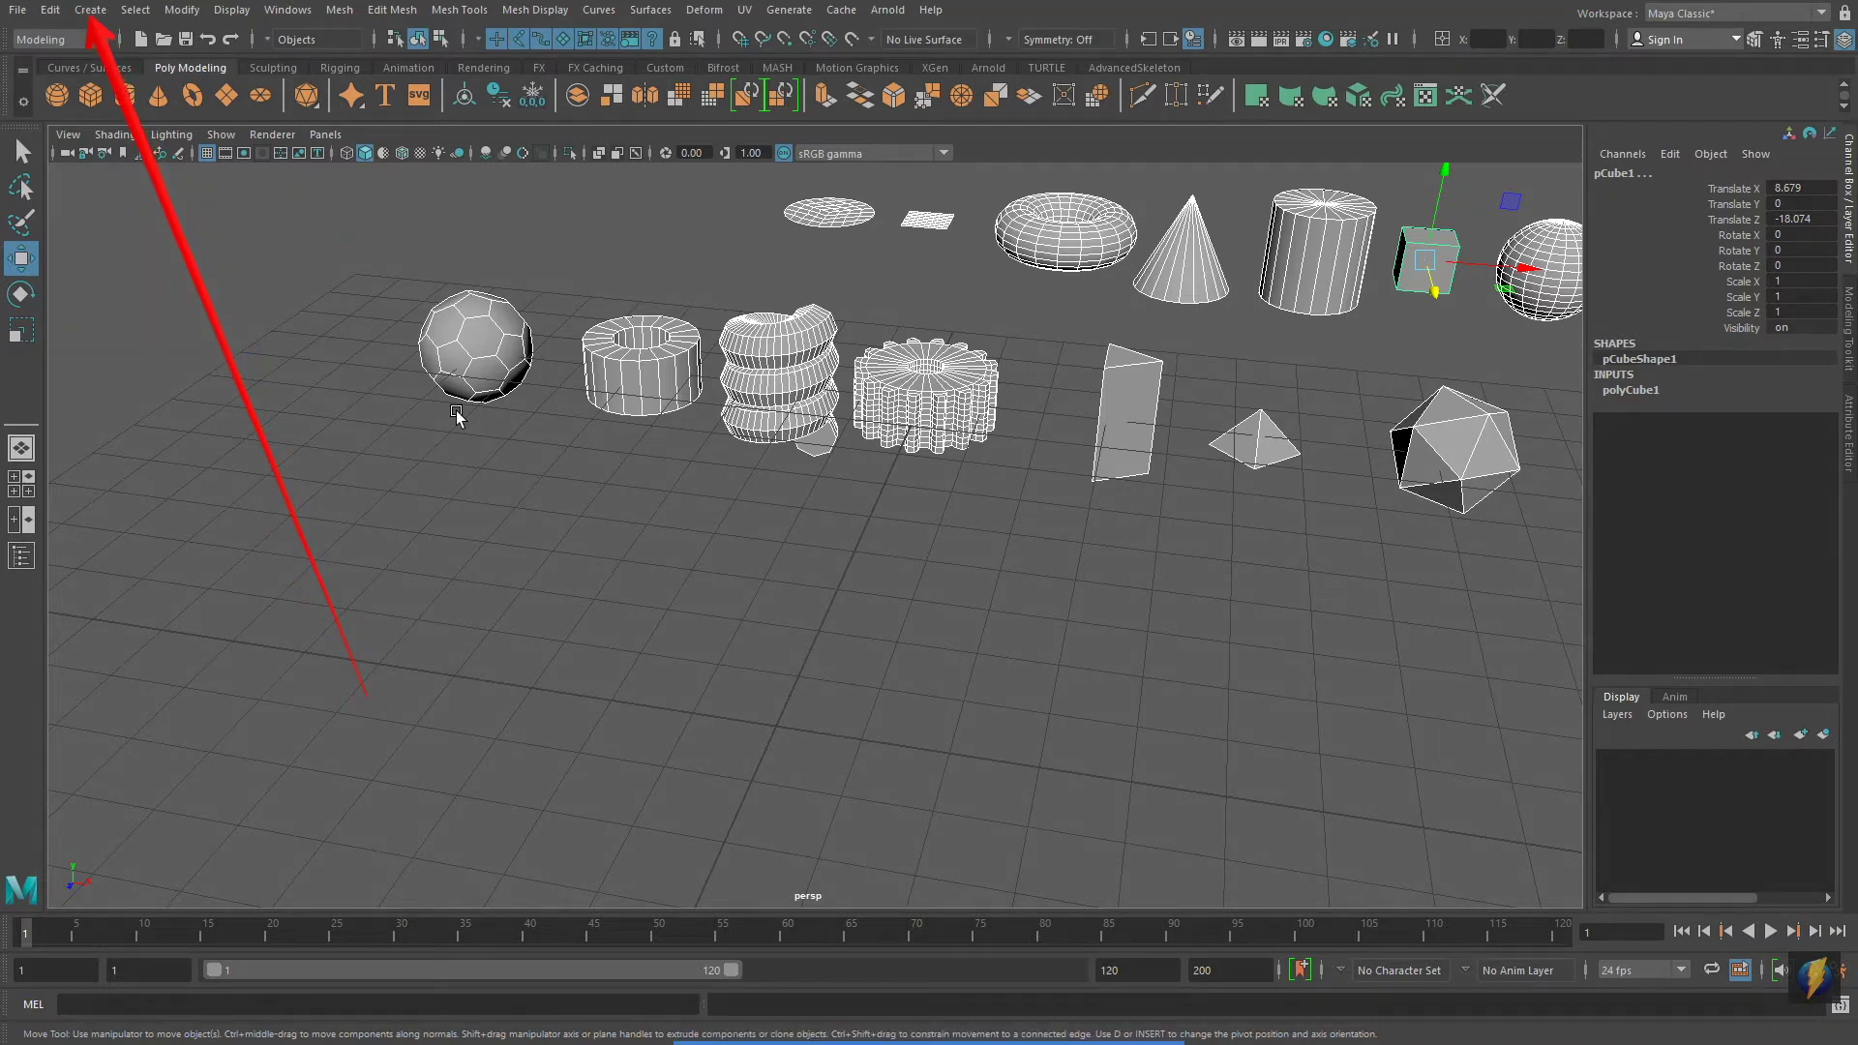
click(92, 11)
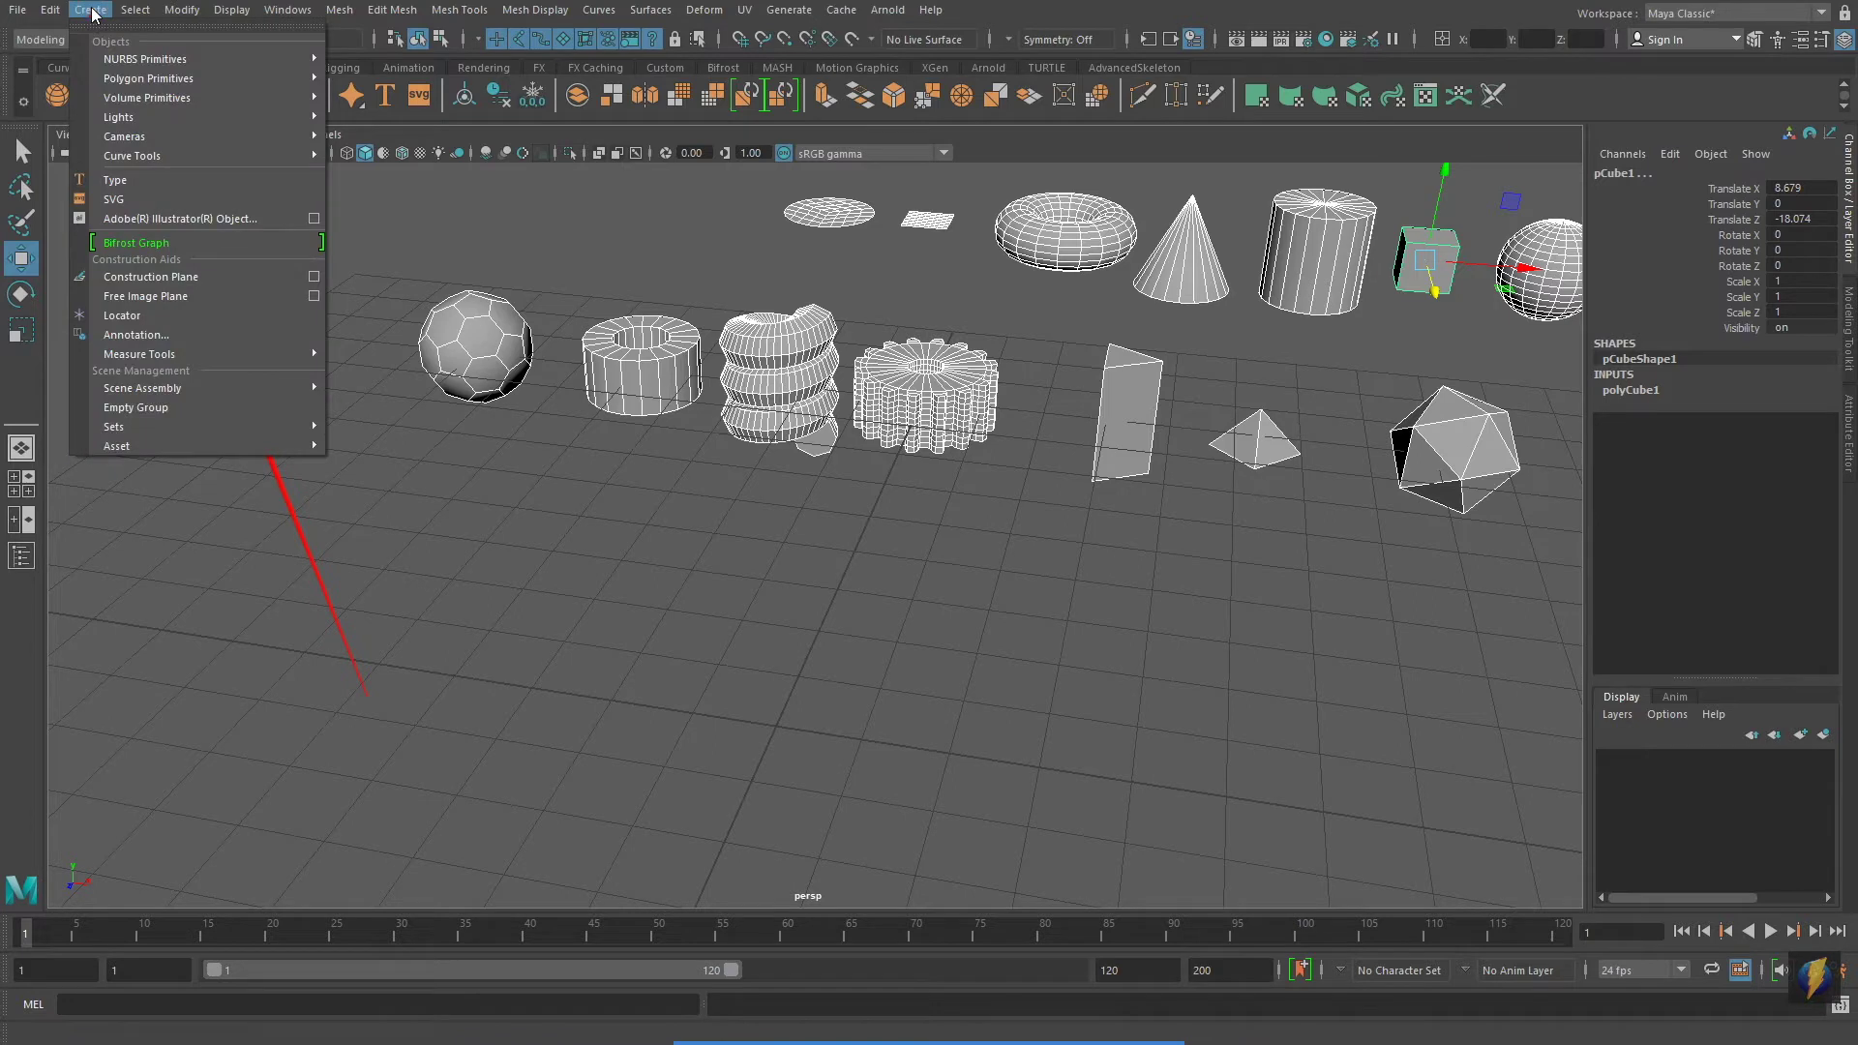
mouse_move(91, 82)
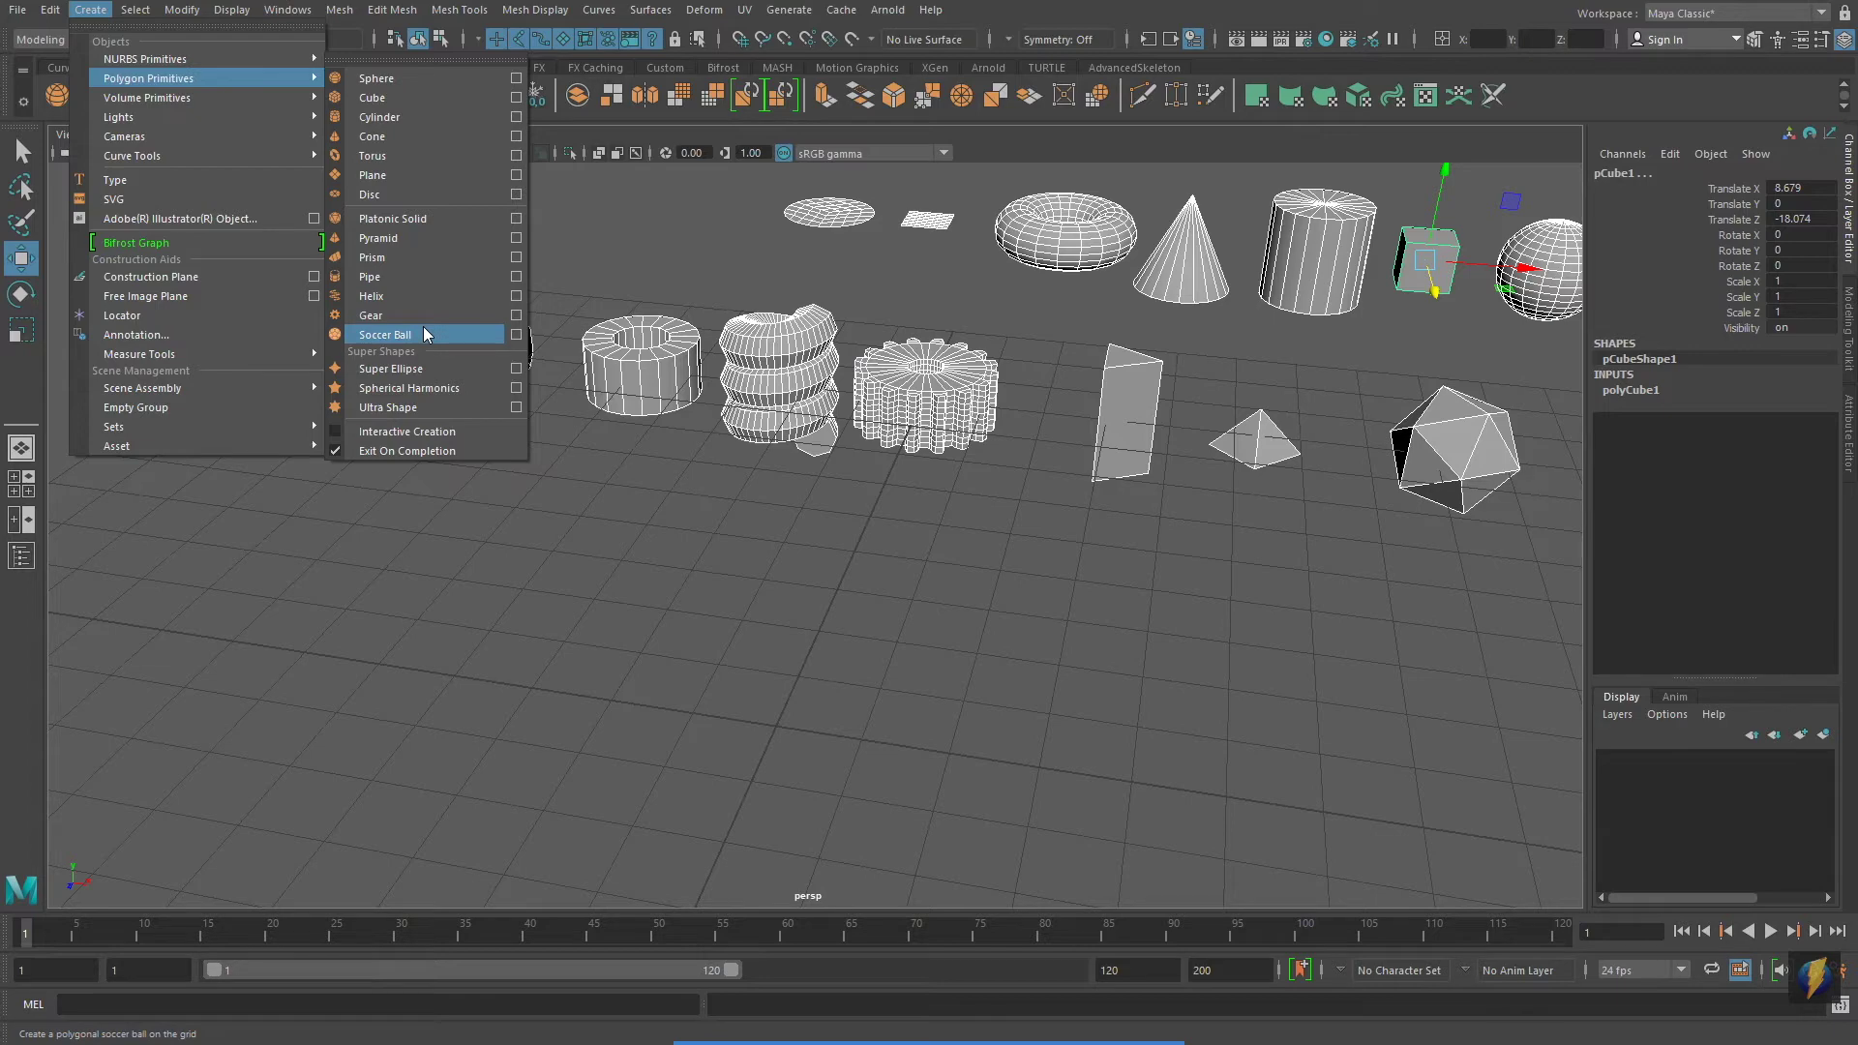
click(377, 160)
key(5)
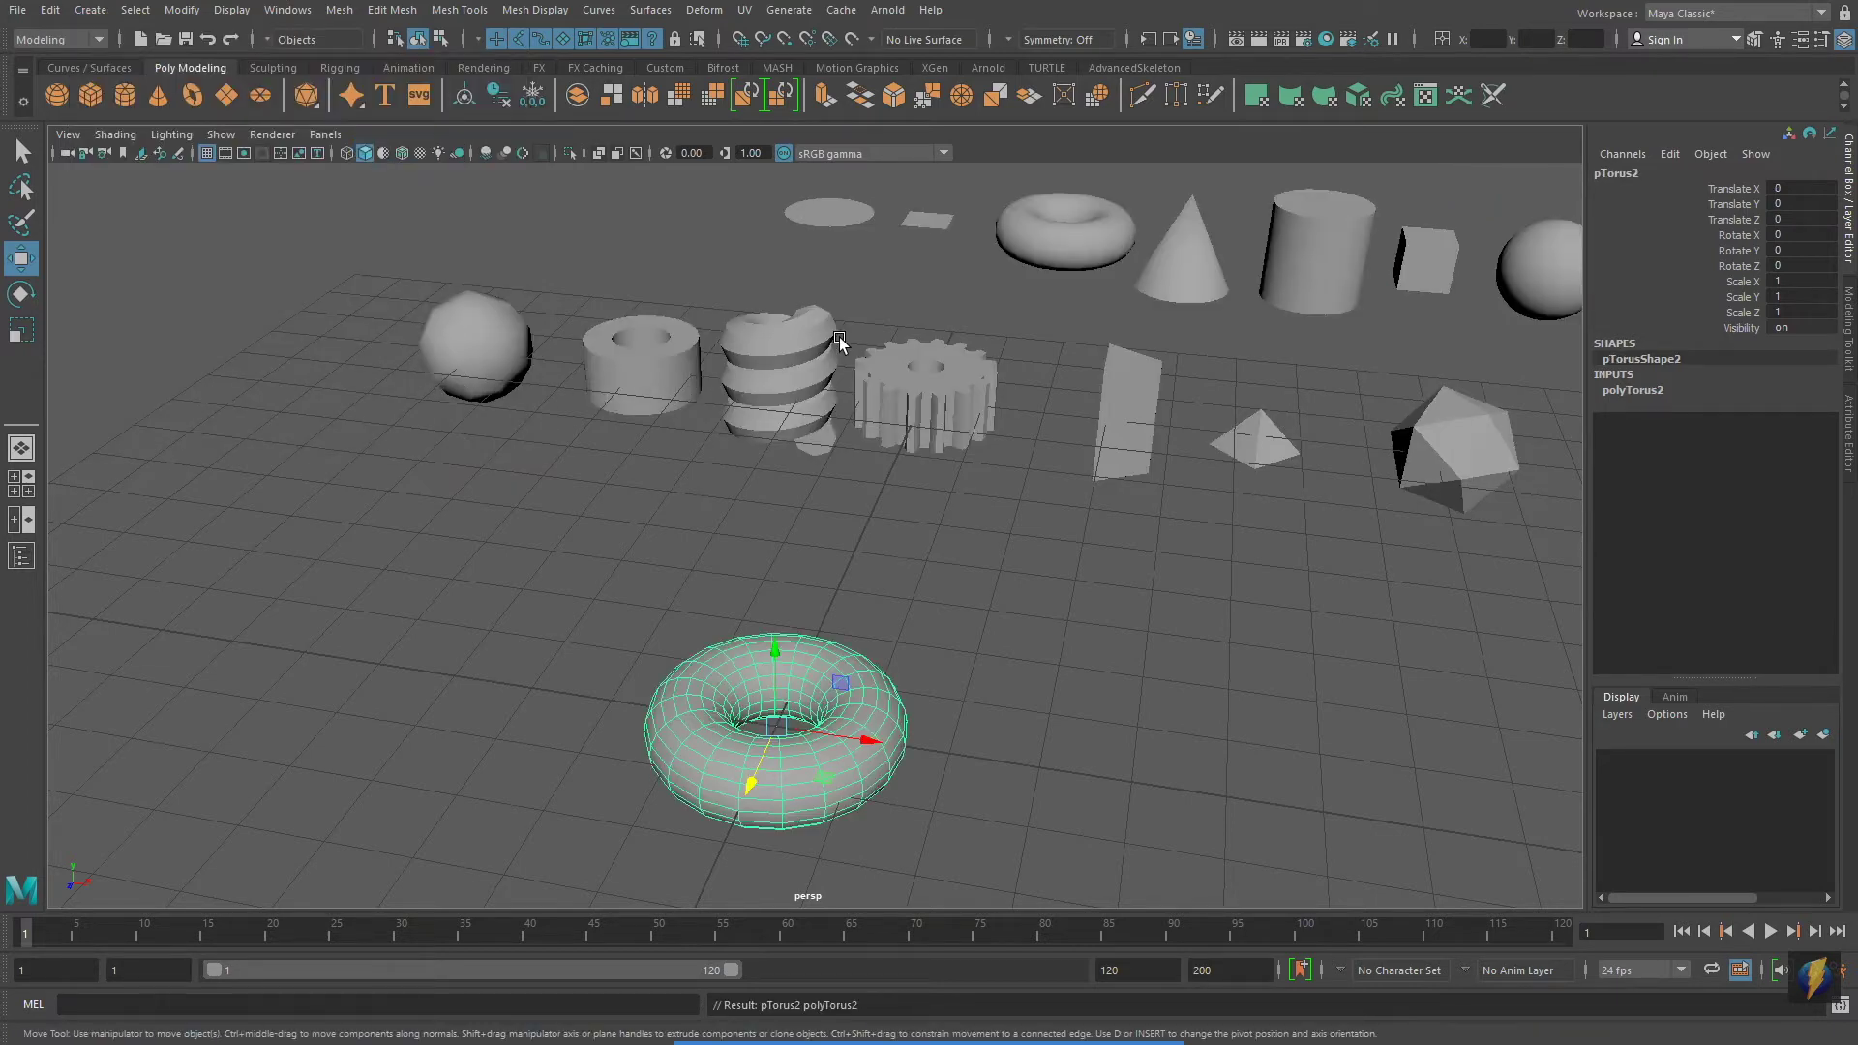
mouse_move(784, 489)
alt+mouse_down()
mouse_move(1013, 478)
mouse_move(993, 486)
alt+mouse_up()
alt+middle_drag(1080, 524, 1053, 492)
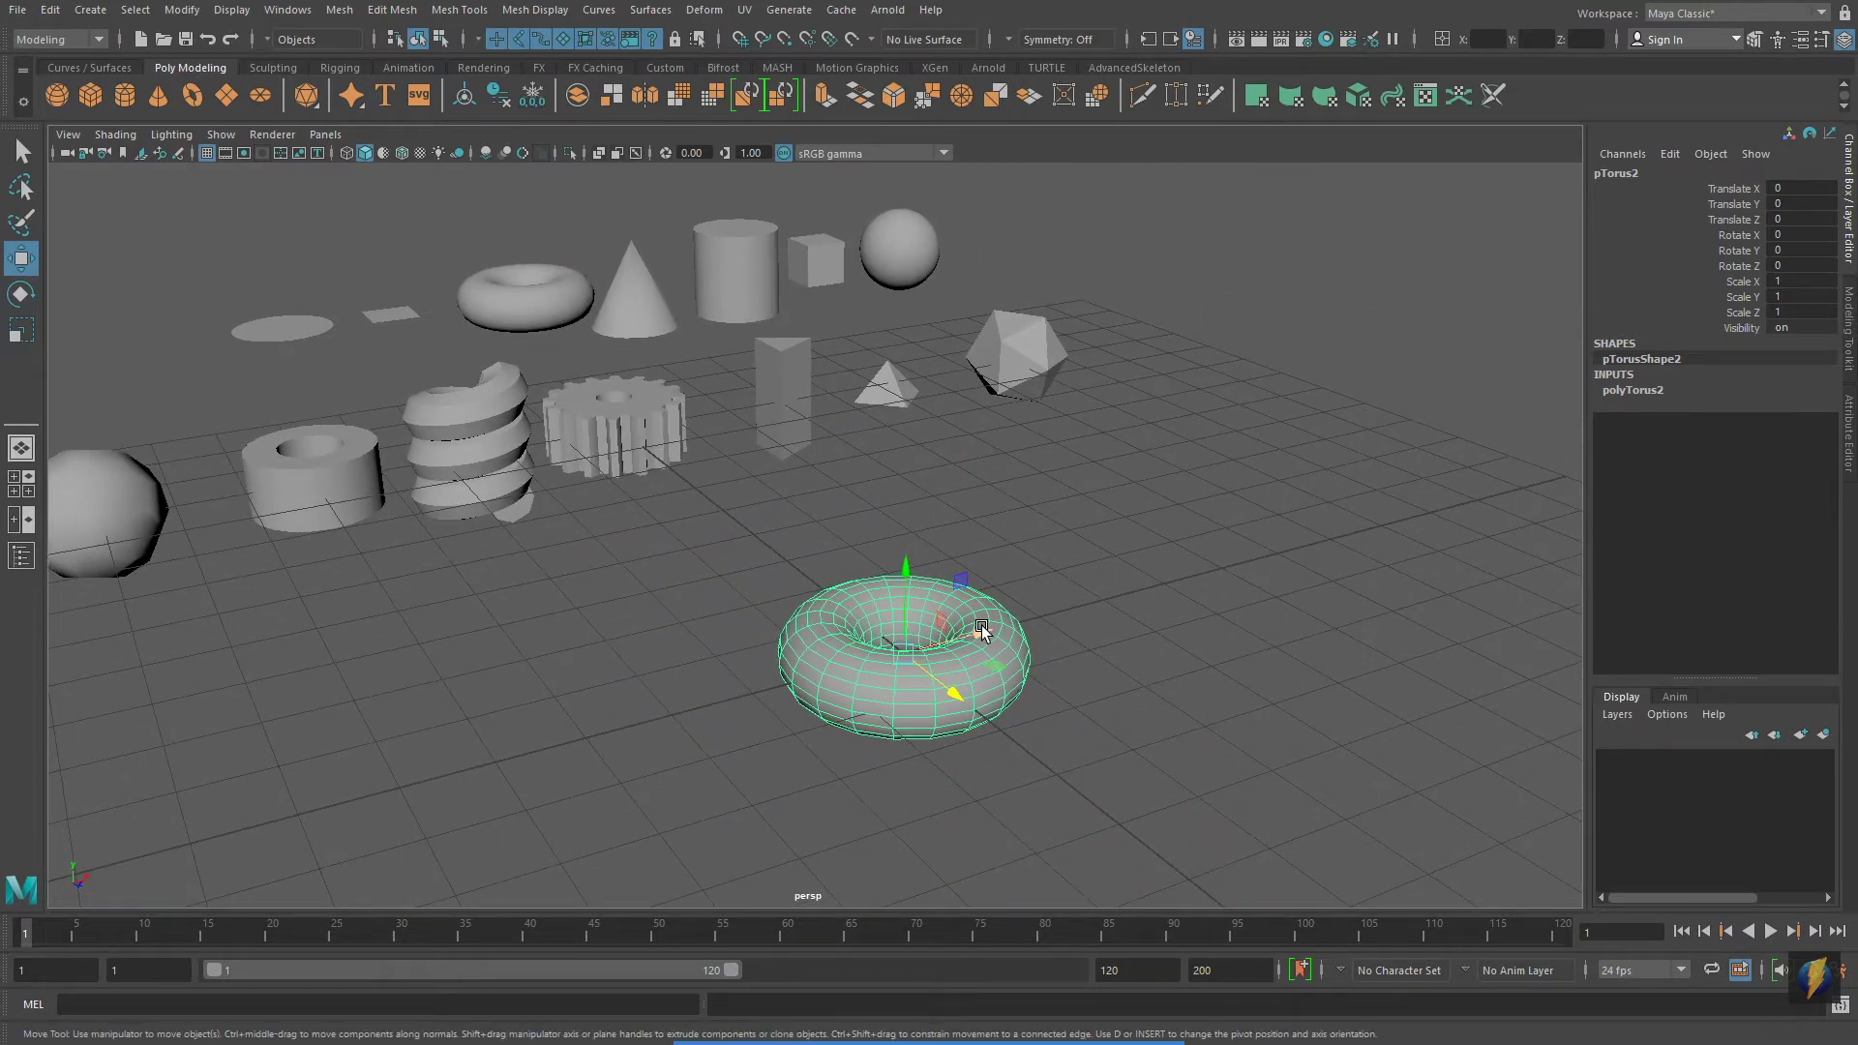
drag(982, 627, 1369, 526)
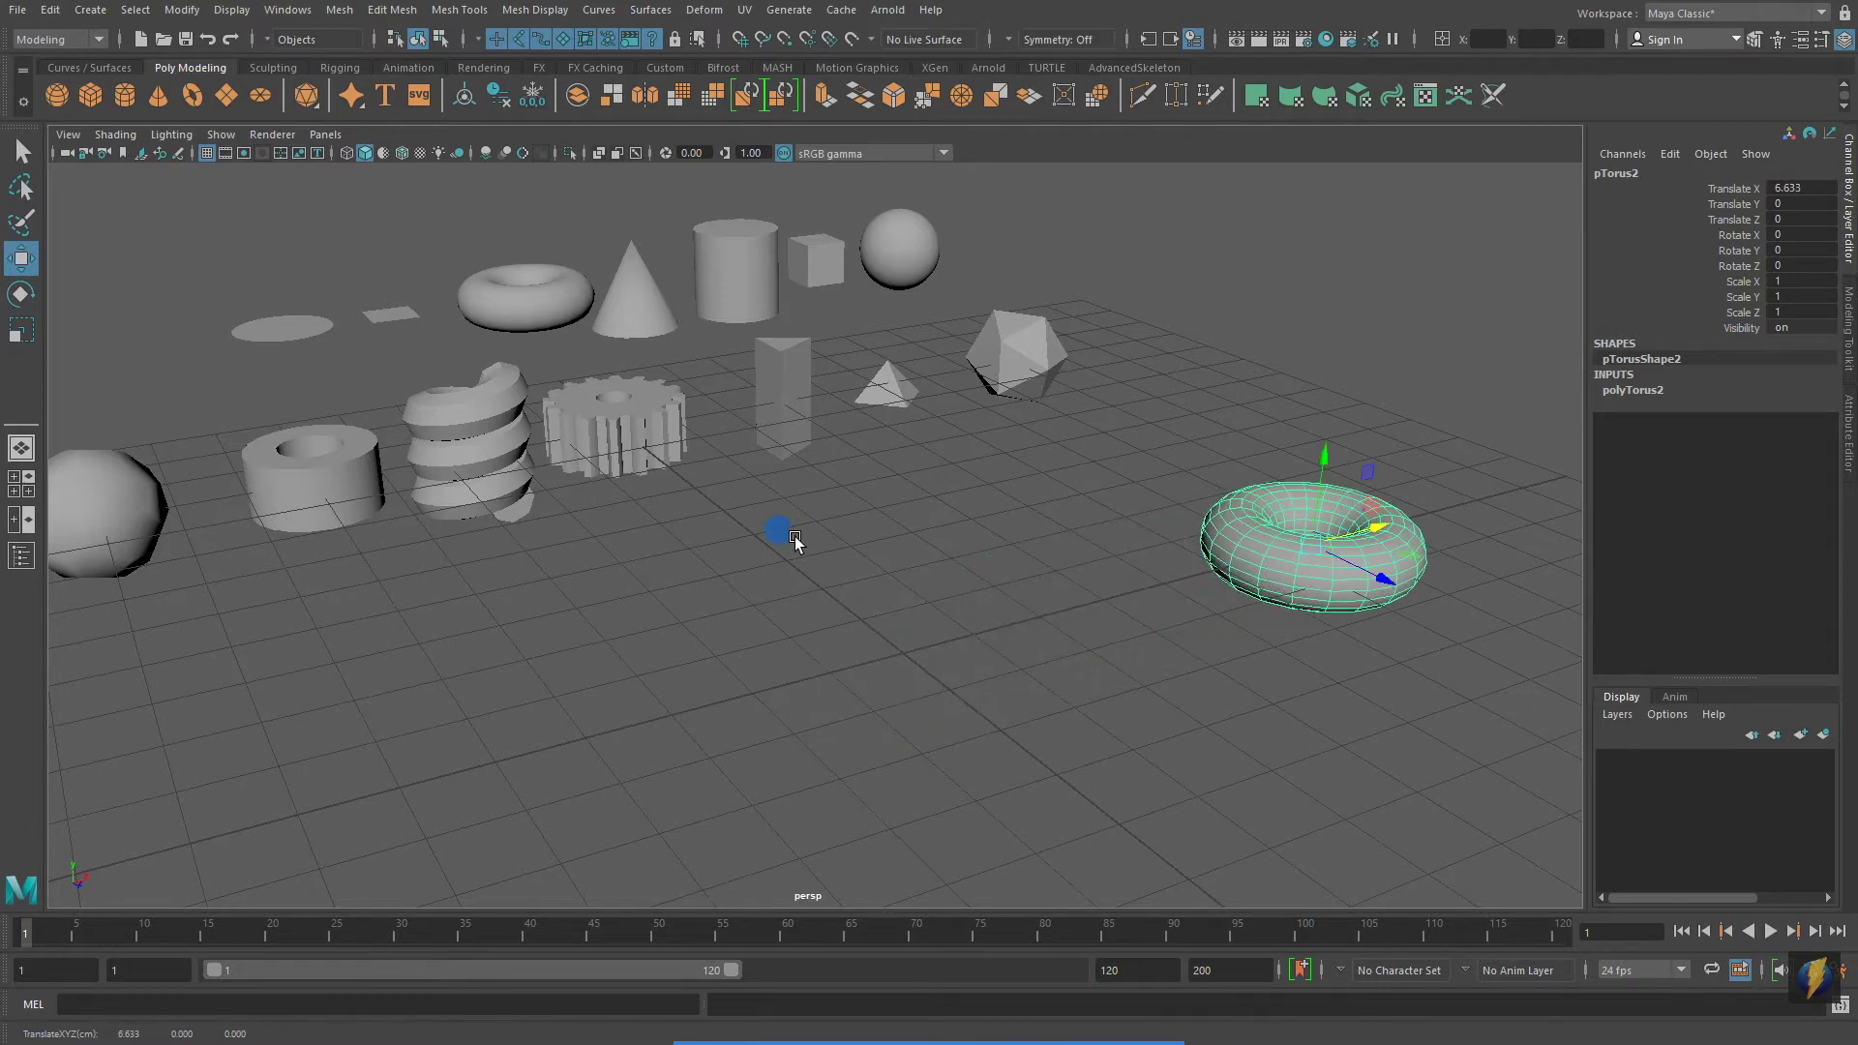
alt+drag(789, 535, 777, 538)
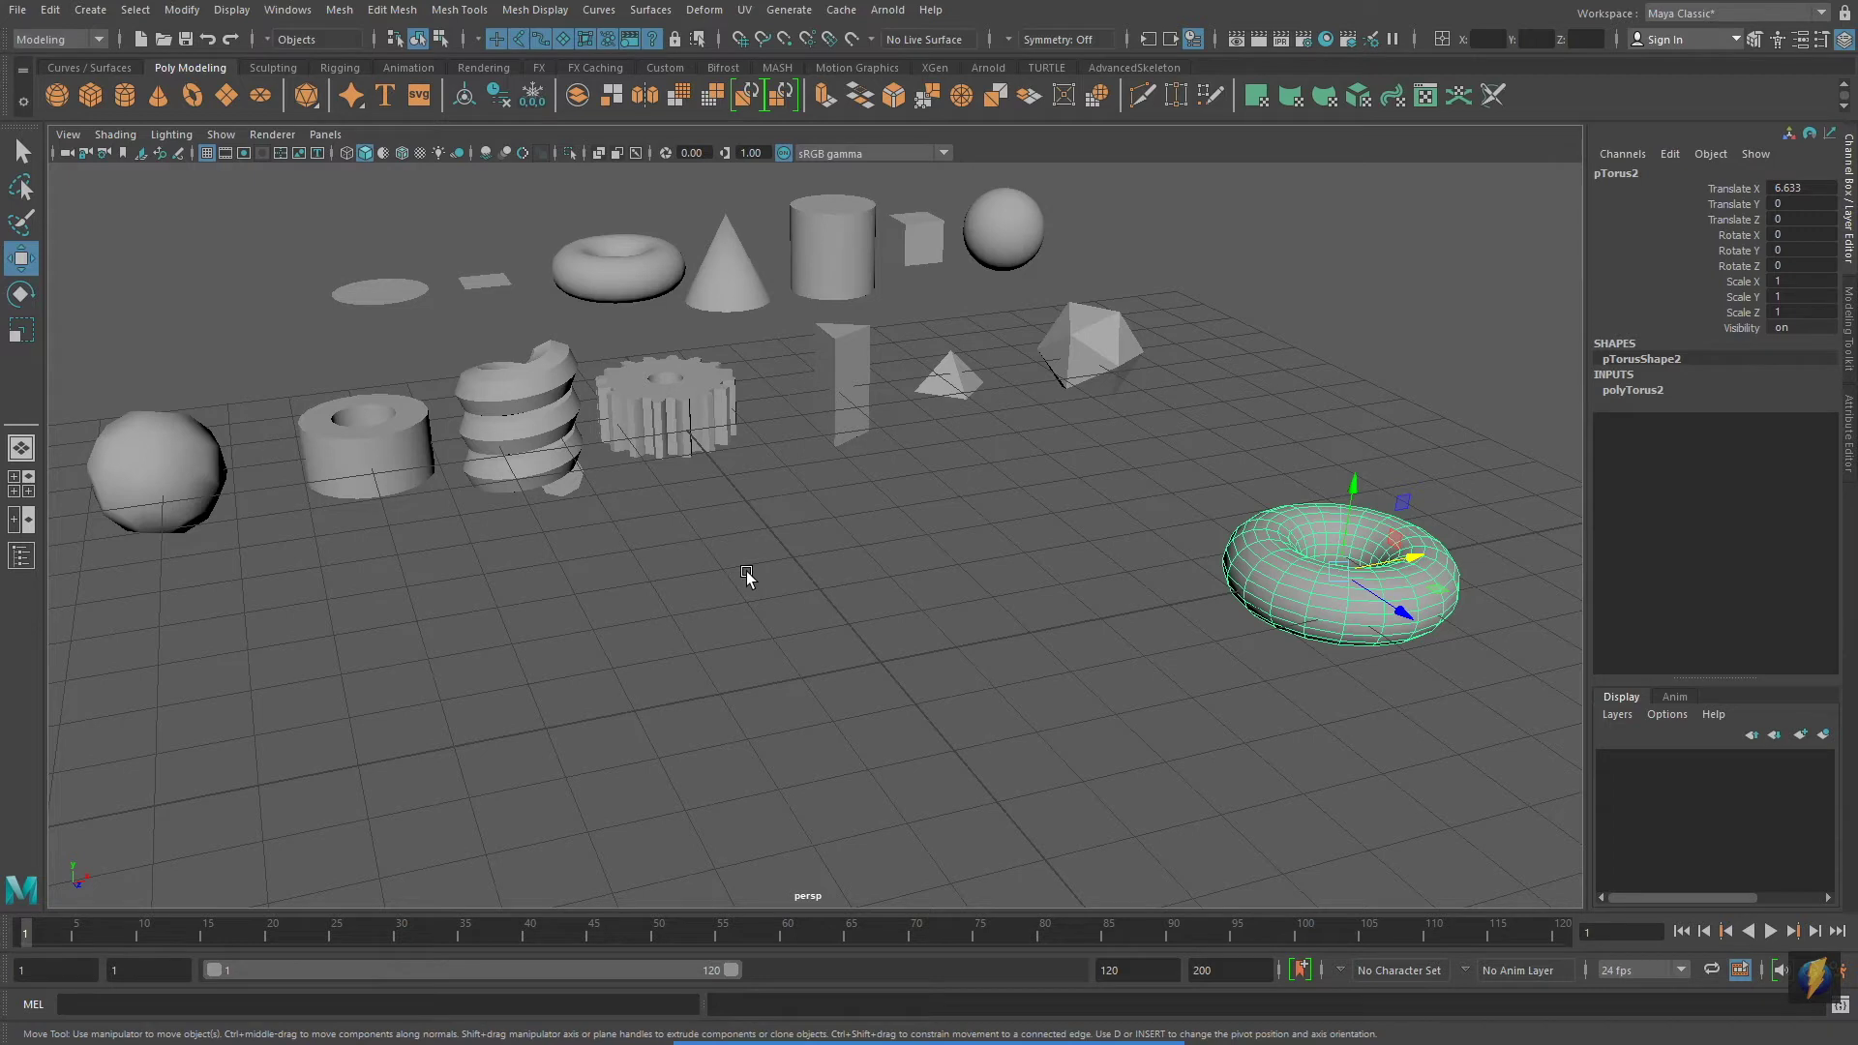
Create another polygon cylinder at the origin from the hotbox and save the scene
key(space)
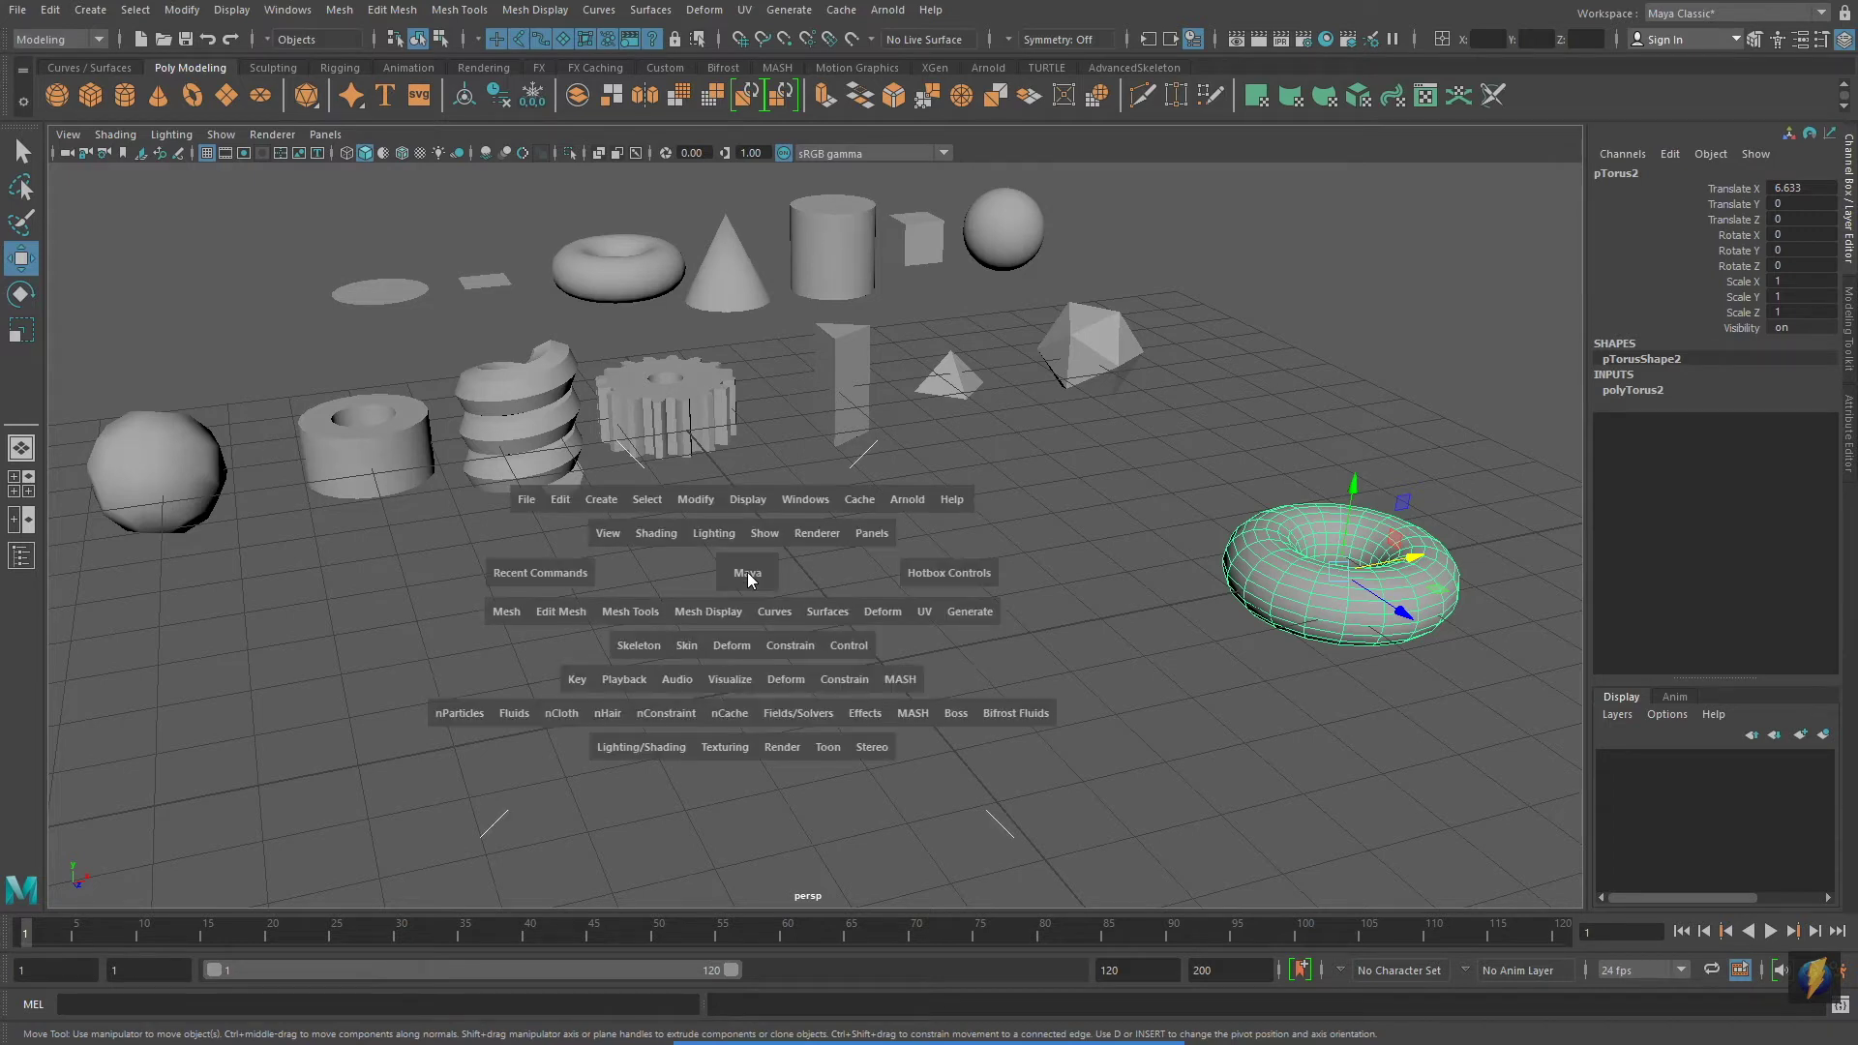
click(602, 499)
click(620, 575)
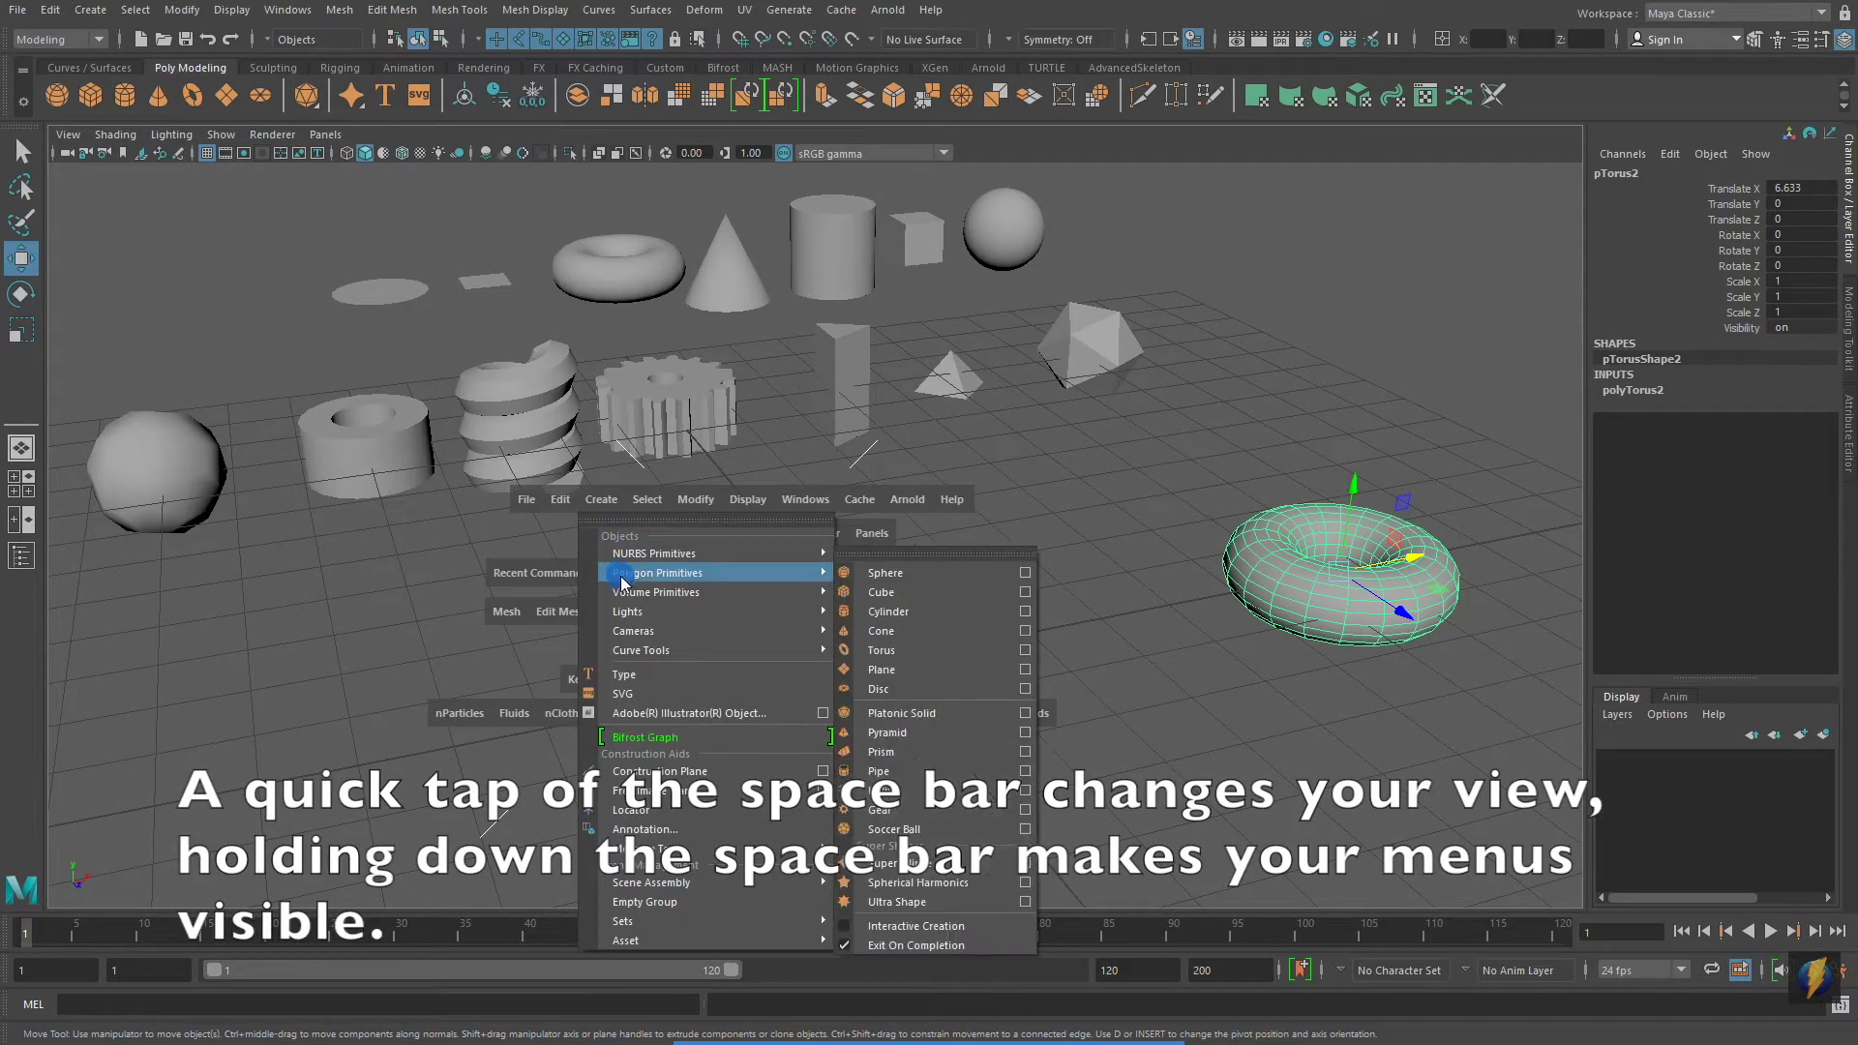
click(862, 576)
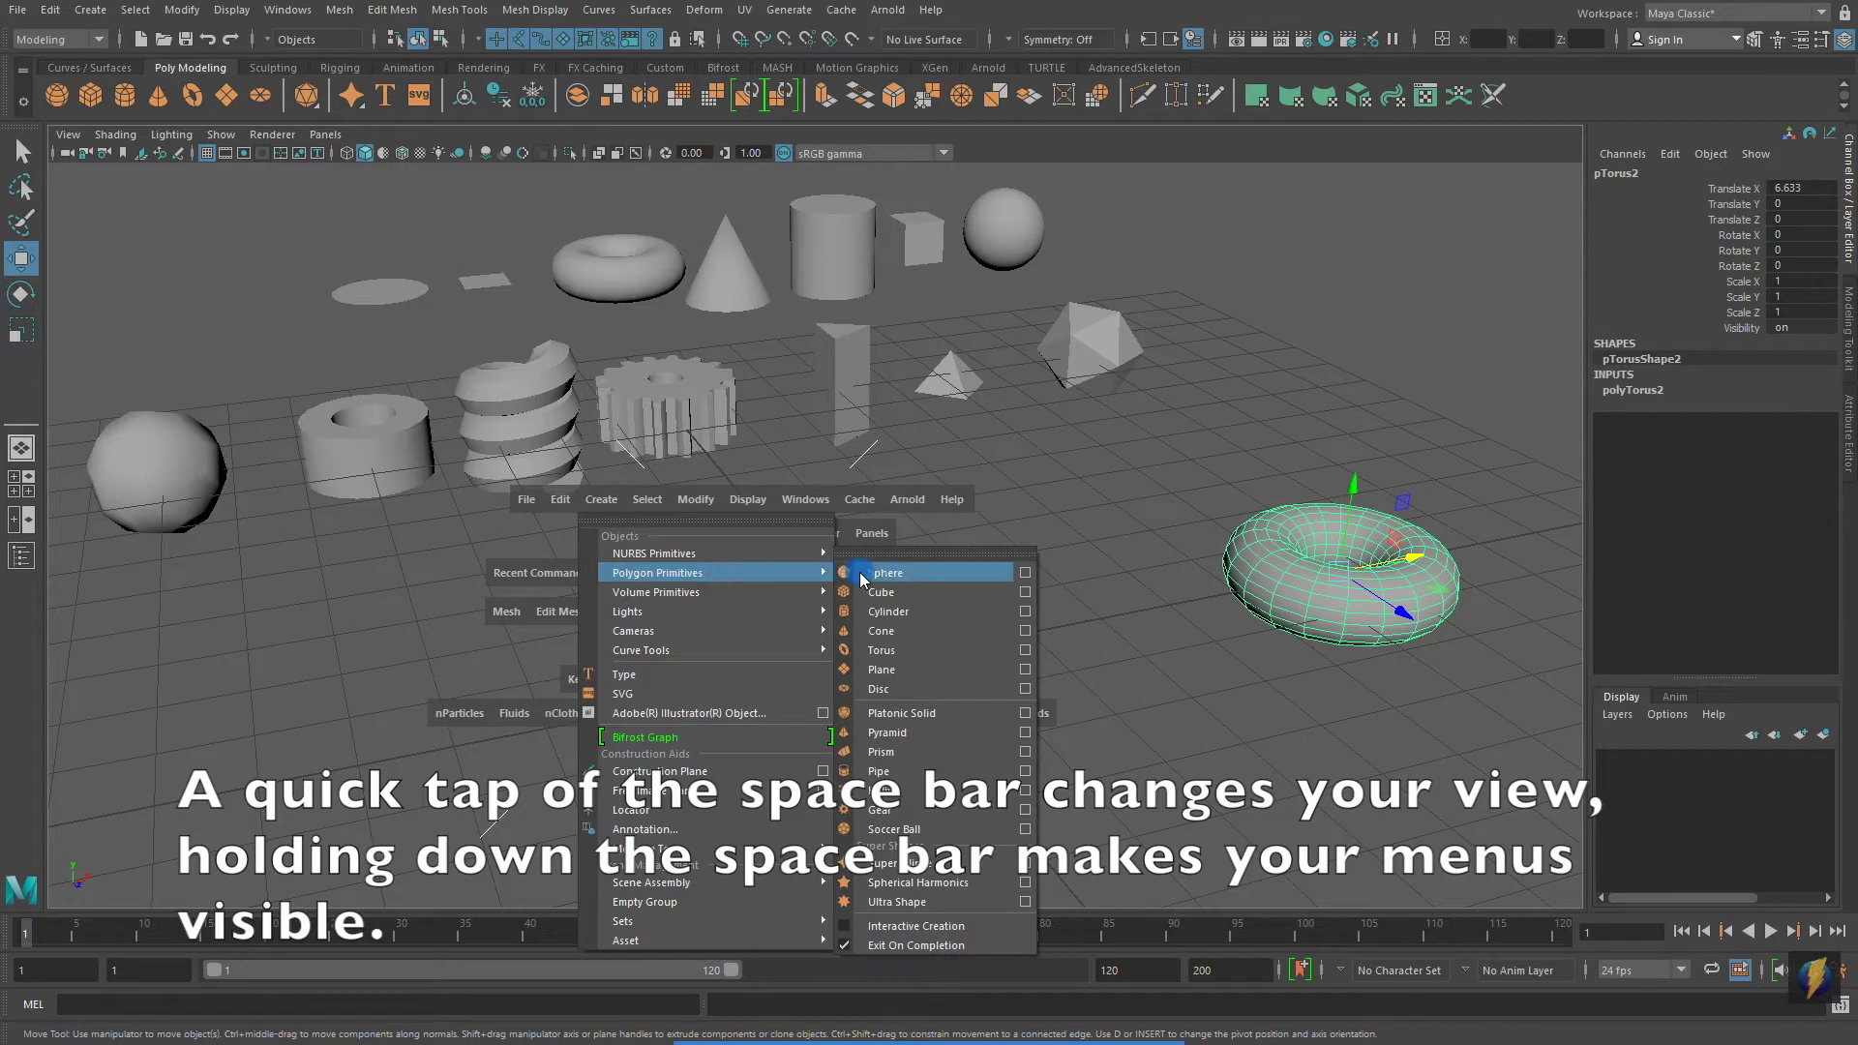
click(886, 613)
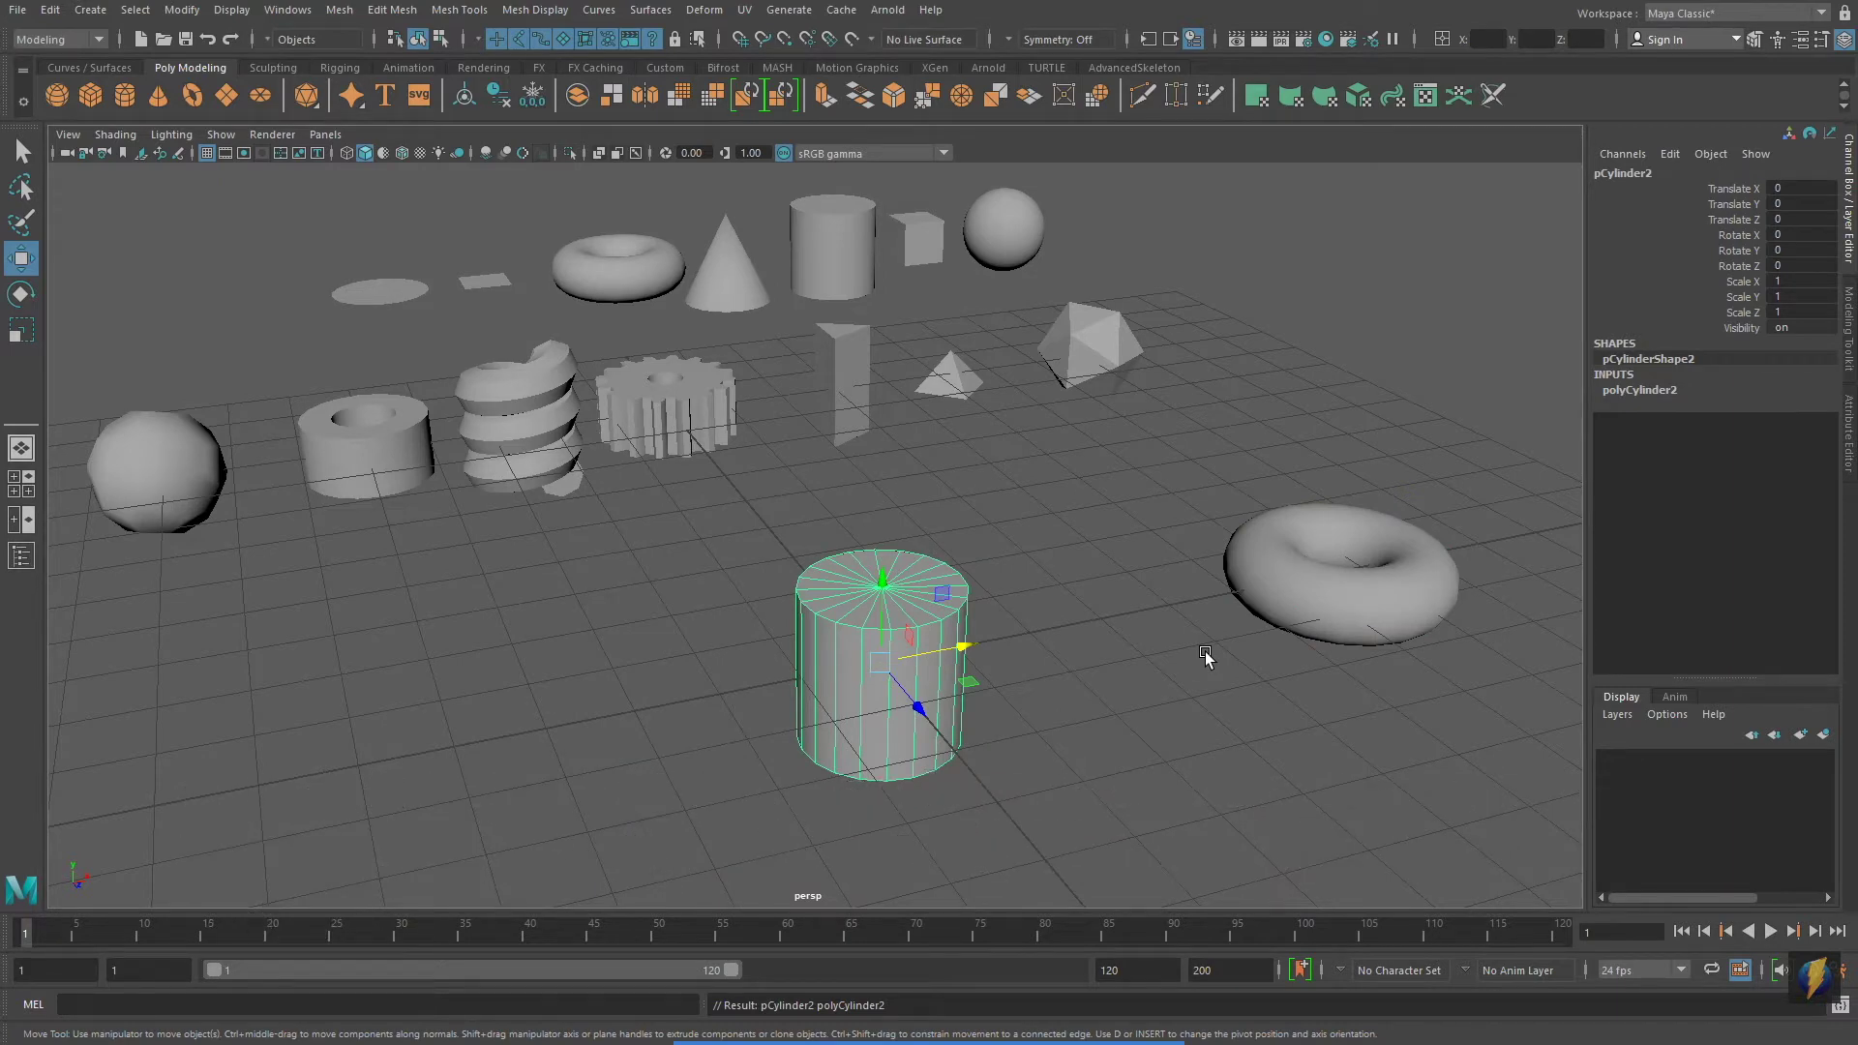
key(ctrl+s)
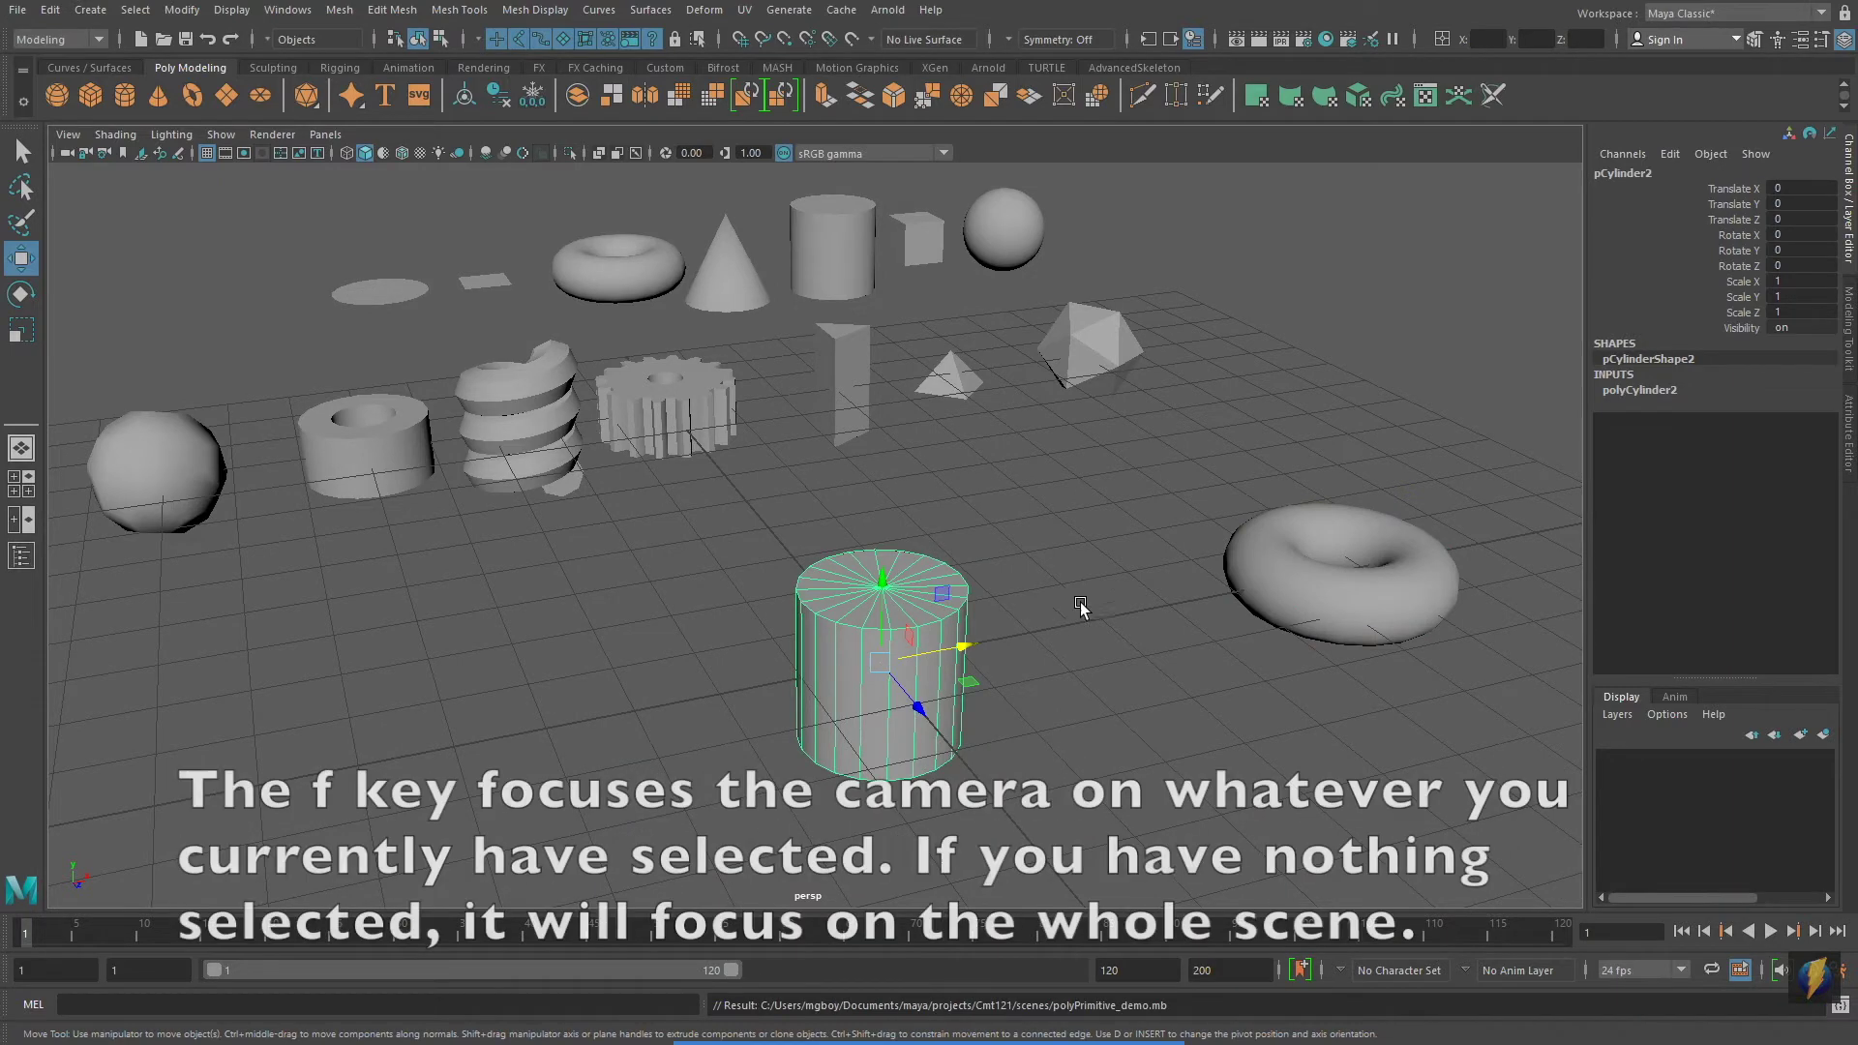
Select the polygon sphere at the end of the back row and frame it in the perspective view
click(1016, 240)
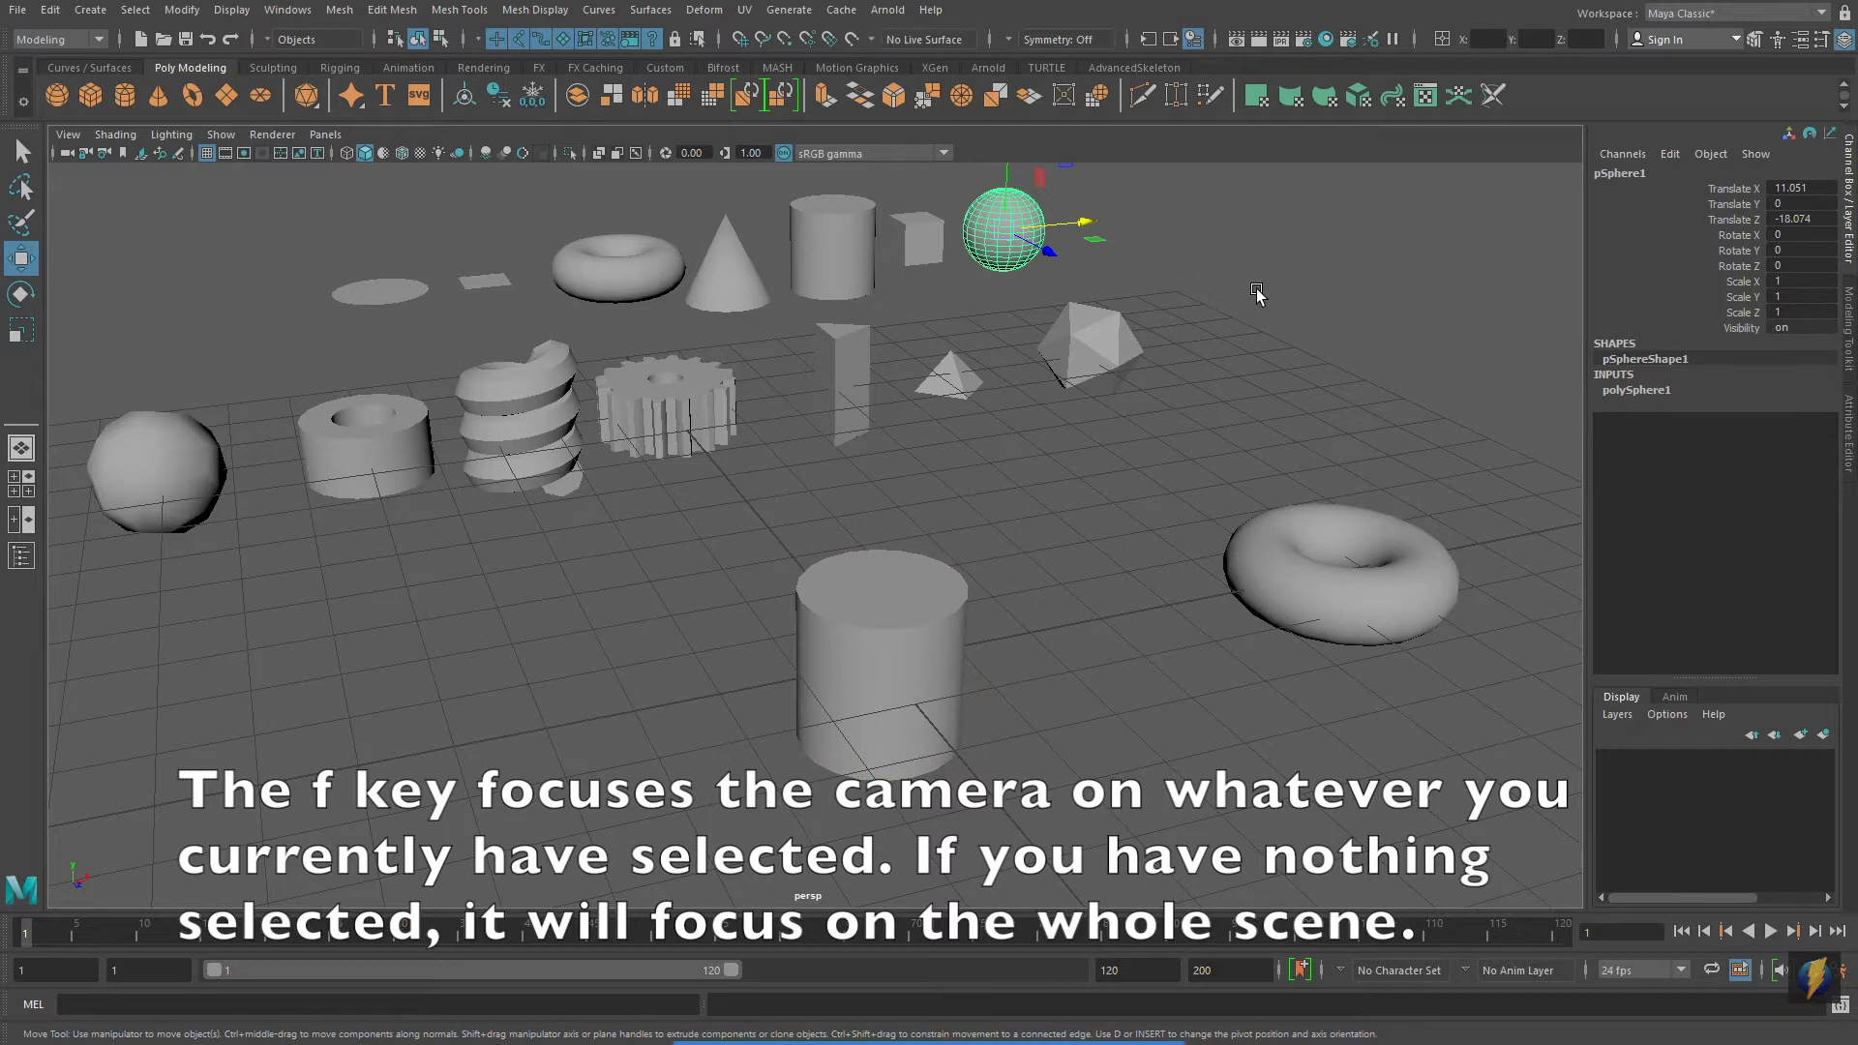
key(f)
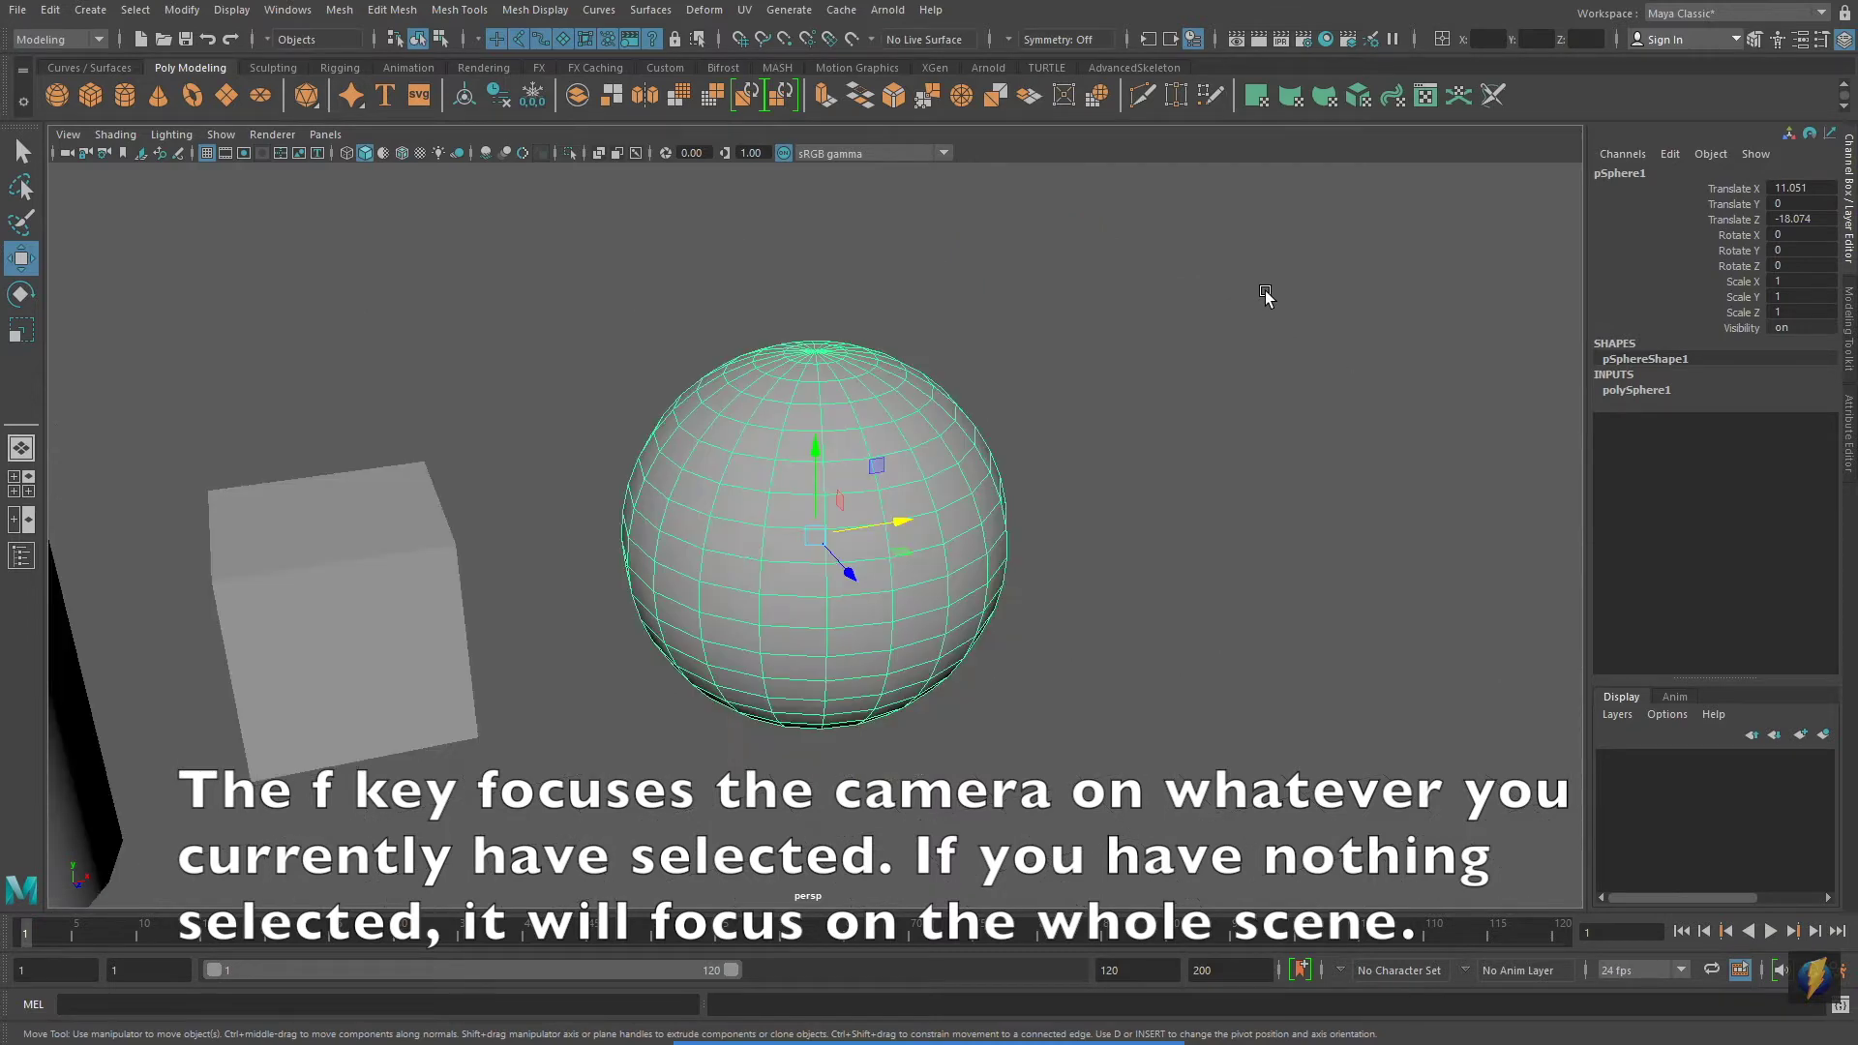
mouse_move(1271, 531)
alt+mouse_down()
mouse_move(996, 532)
mouse_move(1116, 552)
mouse_move(1252, 513)
alt+mouse_up()
alt+right_drag(1252, 514, 1236, 505)
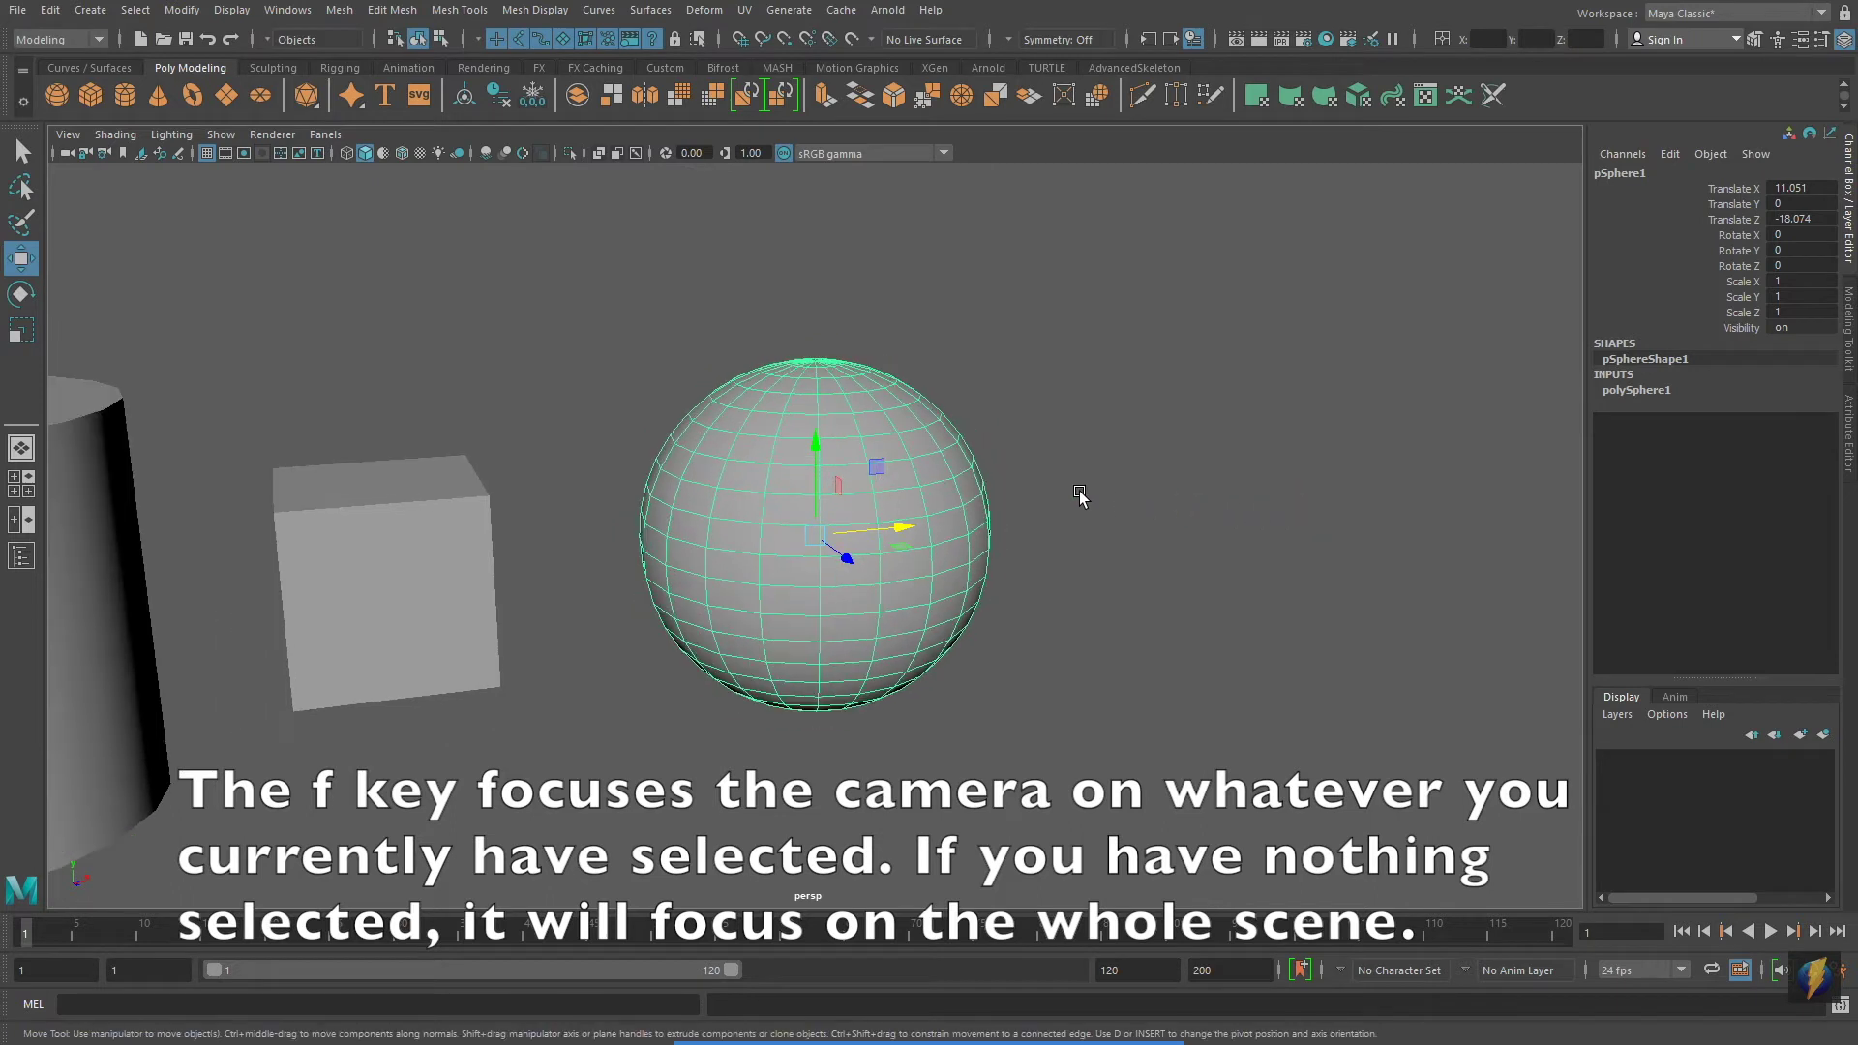
alt+drag(1080, 496, 1106, 497)
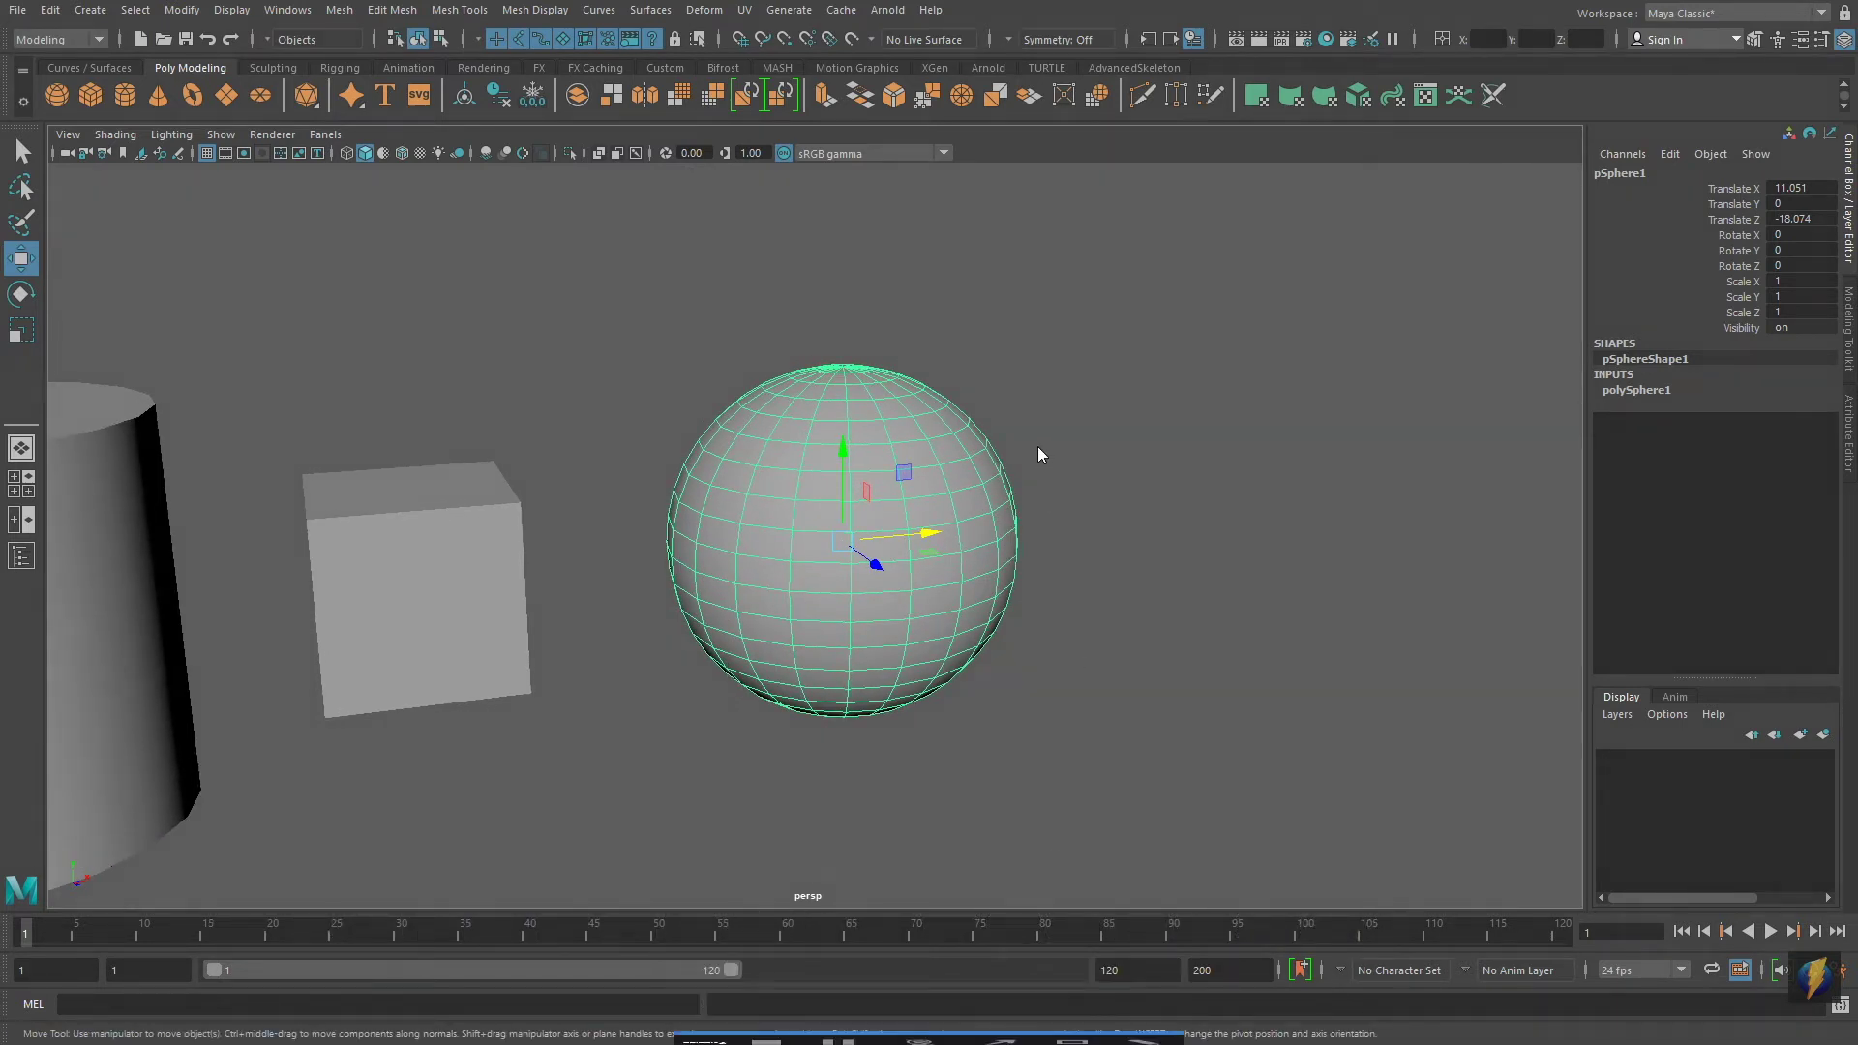
mouse_move(875, 343)
mouse_down()
mouse_move(542, 321)
mouse_move(56, 211)
mouse_move(35, 158)
mouse_move(48, 320)
mouse_move(1066, 323)
mouse_move(1491, 288)
mouse_move(1589, 174)
mouse_move(1688, 183)
mouse_move(1701, 327)
mouse_up()
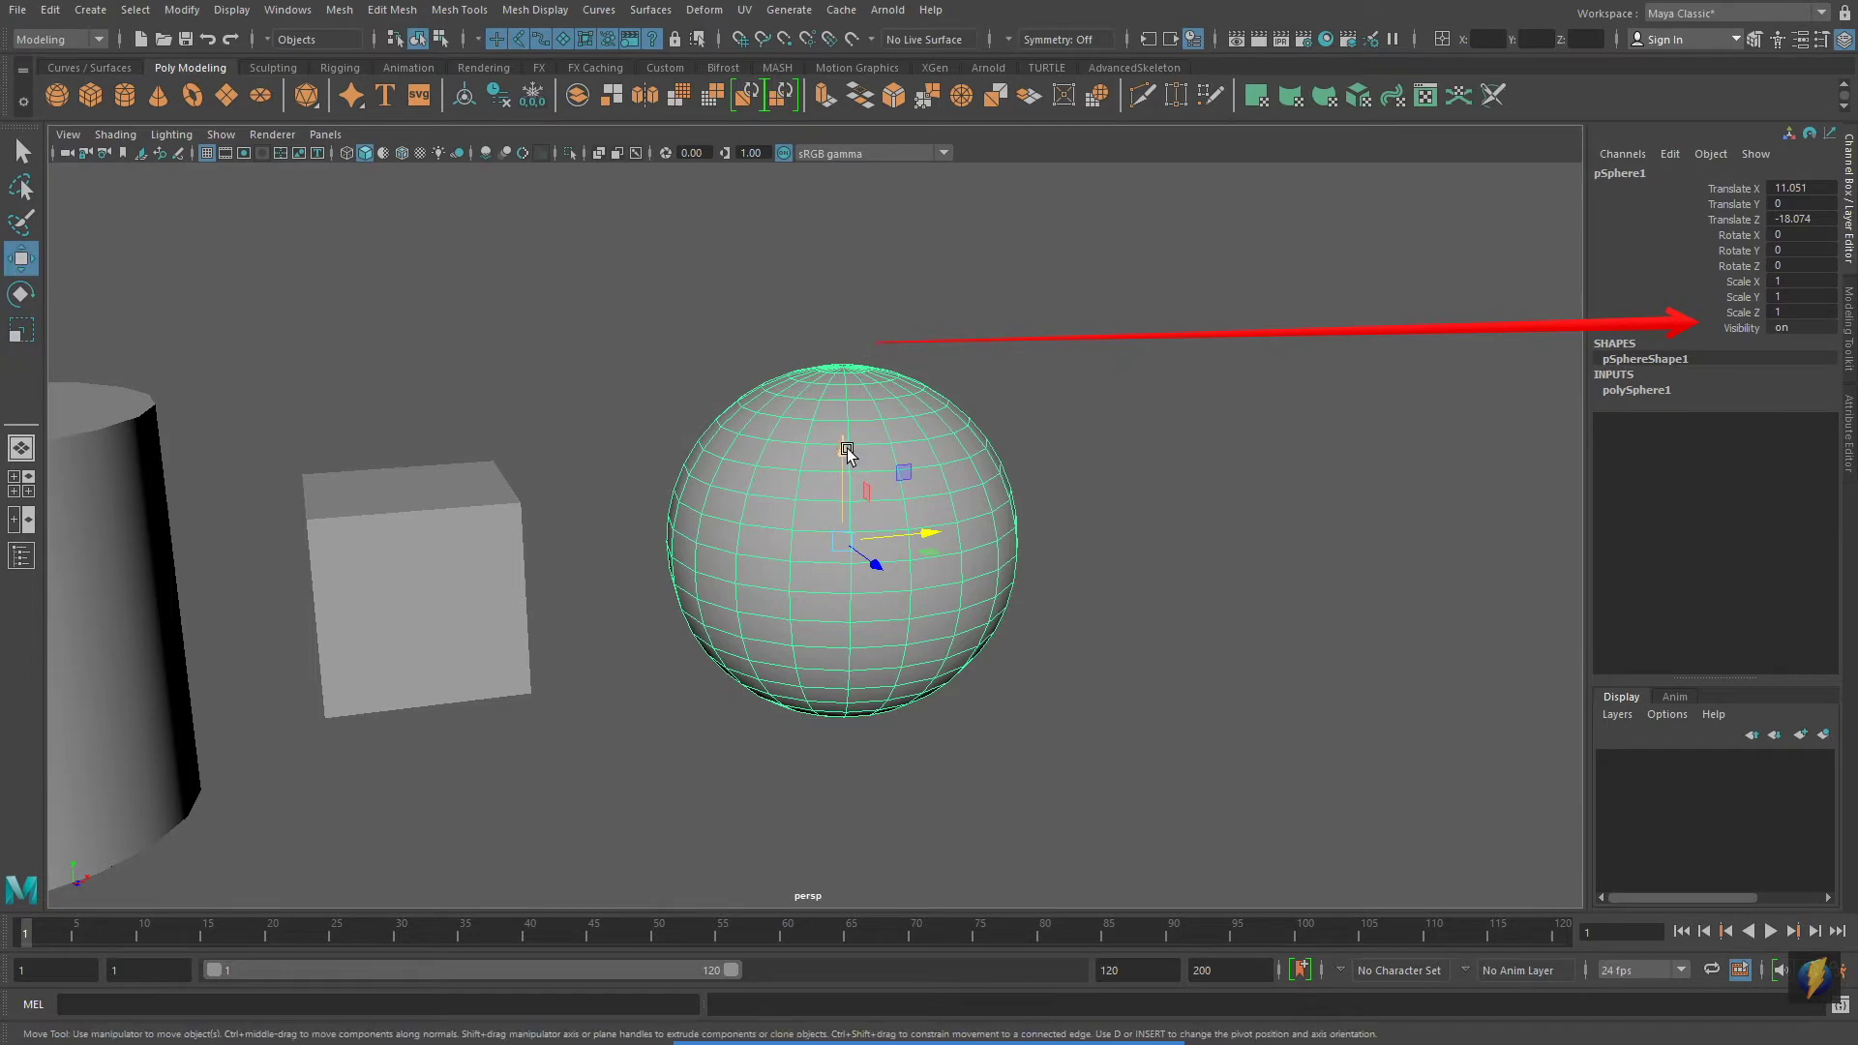
Try moving the sphere along Y and by about -0.76 along X, undoing each move
mouse_move(847, 451)
mouse_down()
mouse_move(844, 432)
mouse_move(827, 451)
mouse_move(800, 333)
mouse_move(777, 380)
mouse_up()
key(ctrl+z)
drag(938, 527, 954, 566)
key(ctrl+z)
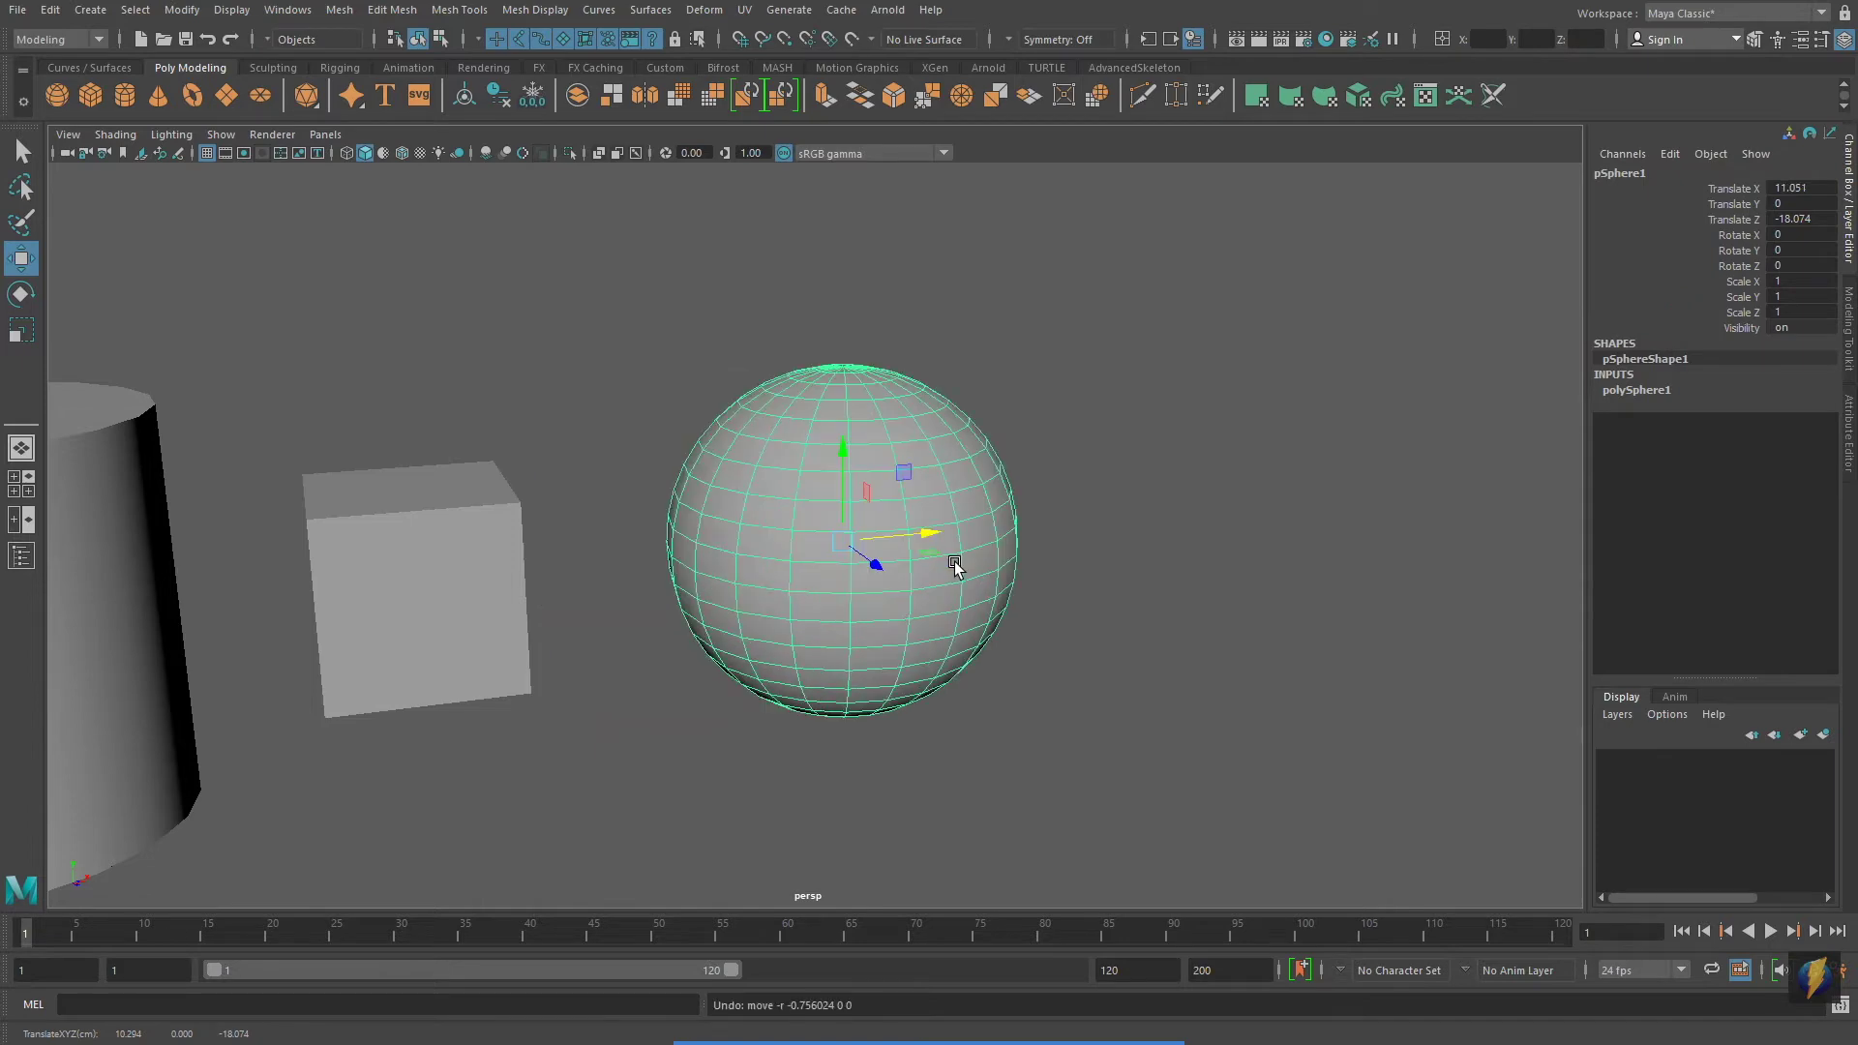
Try rotating the sphere about Z by roughly -37.4 degrees with the Rotate tool and undo the rotation
click(20, 293)
drag(819, 460, 871, 481)
key(ctrl+z)
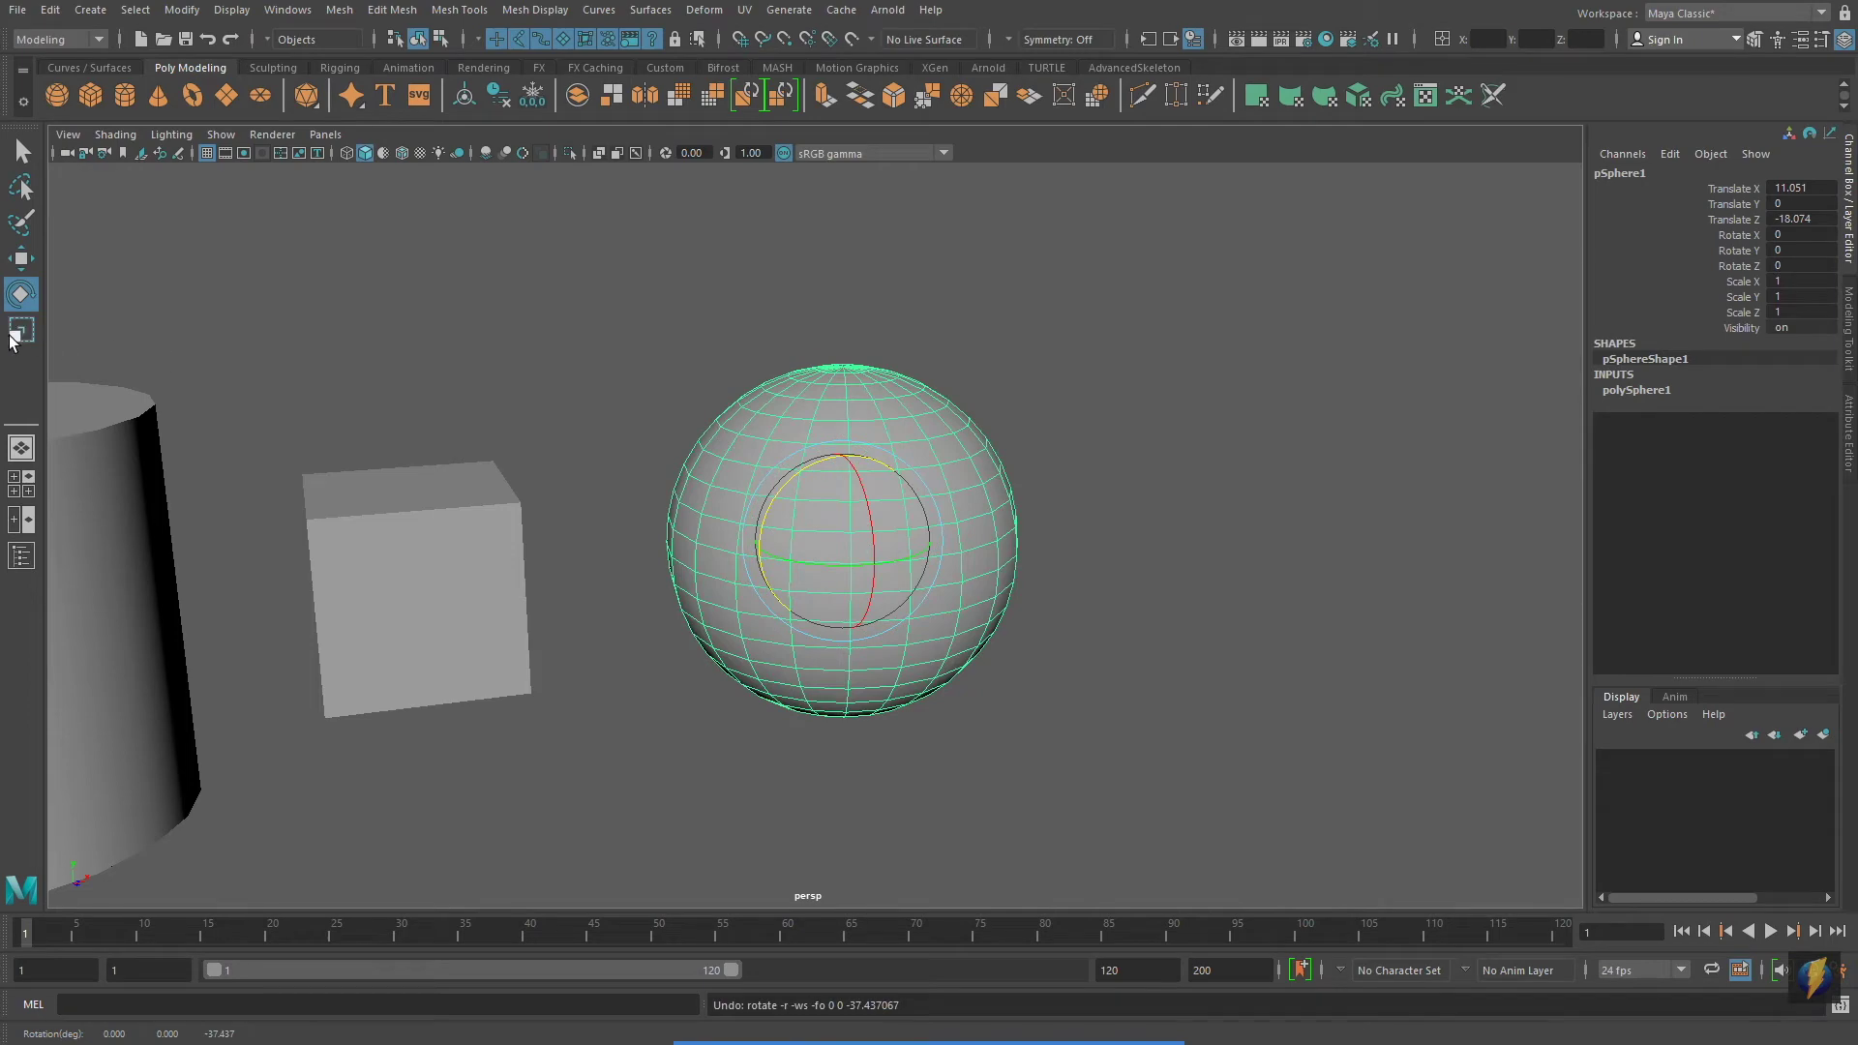
Try scaling the sphere uniformly to about 1.55 and along Y only to about 2.17, undoing each change
click(20, 330)
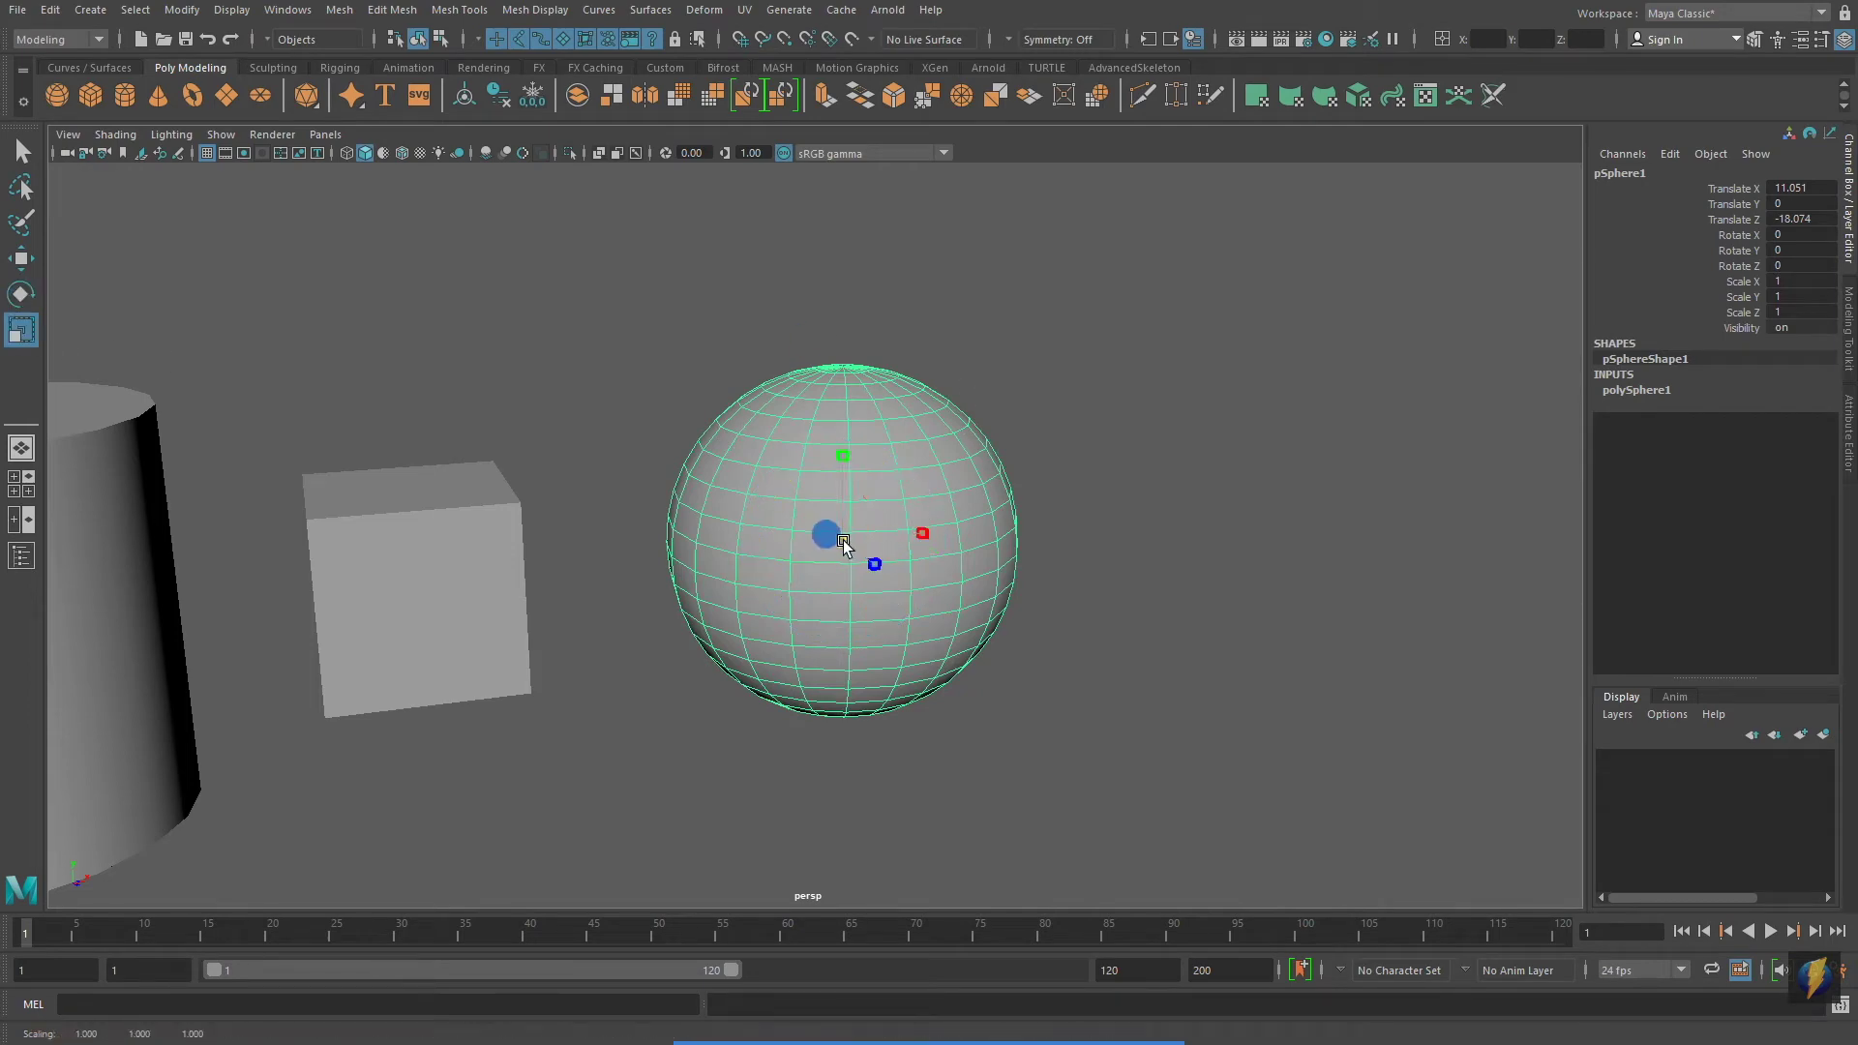
drag(849, 546, 996, 568)
key(ctrl+z)
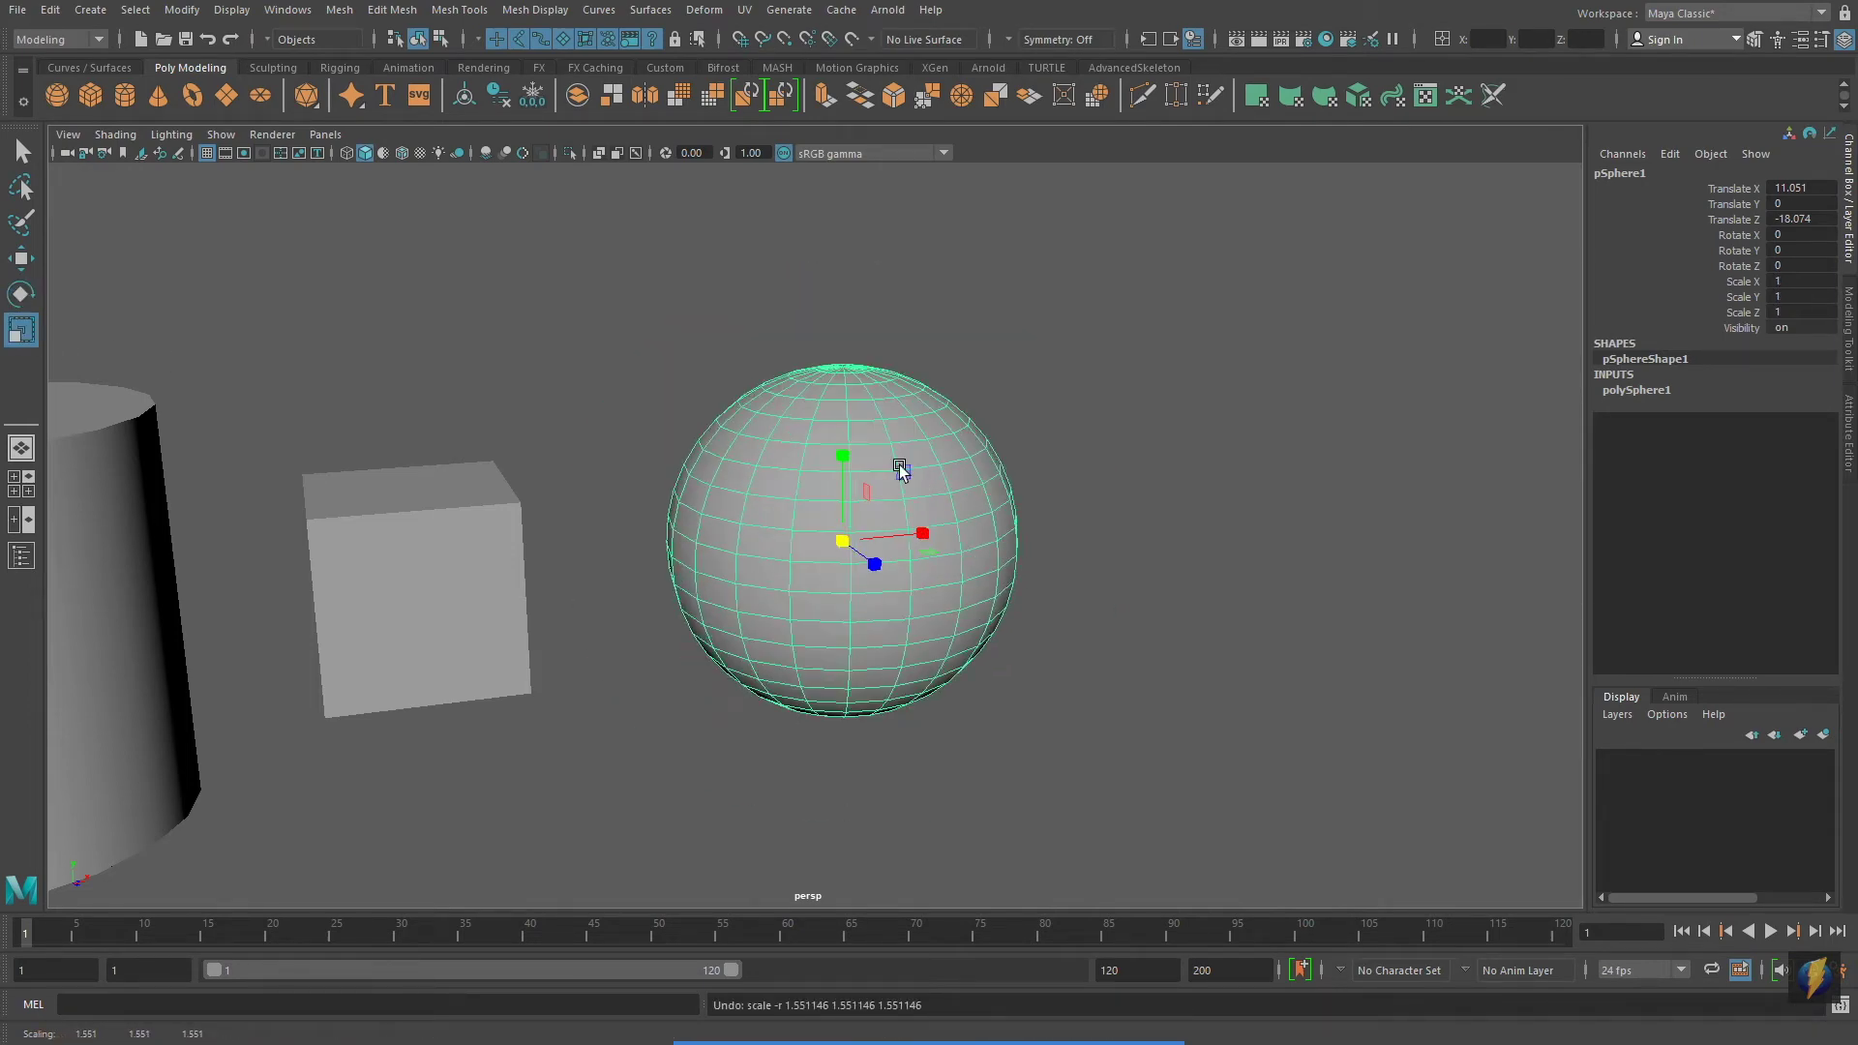
drag(841, 453, 822, 351)
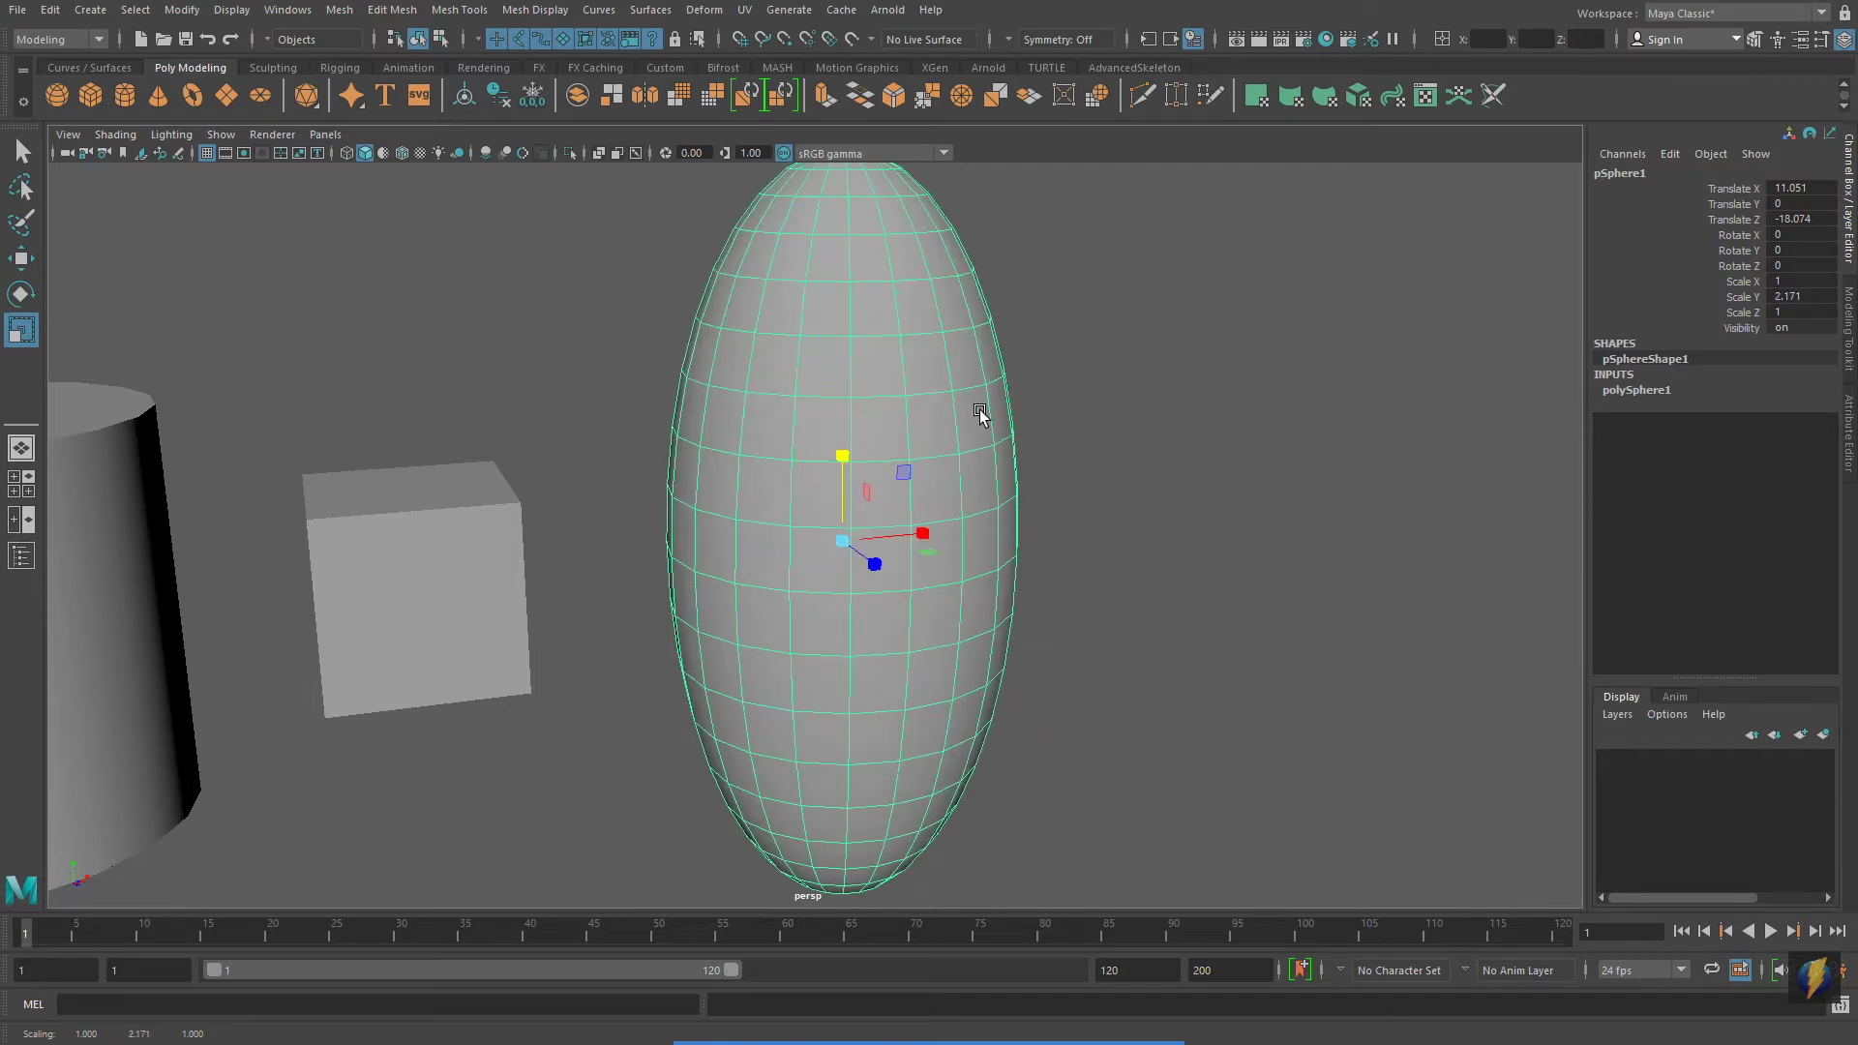
key(ctrl+z)
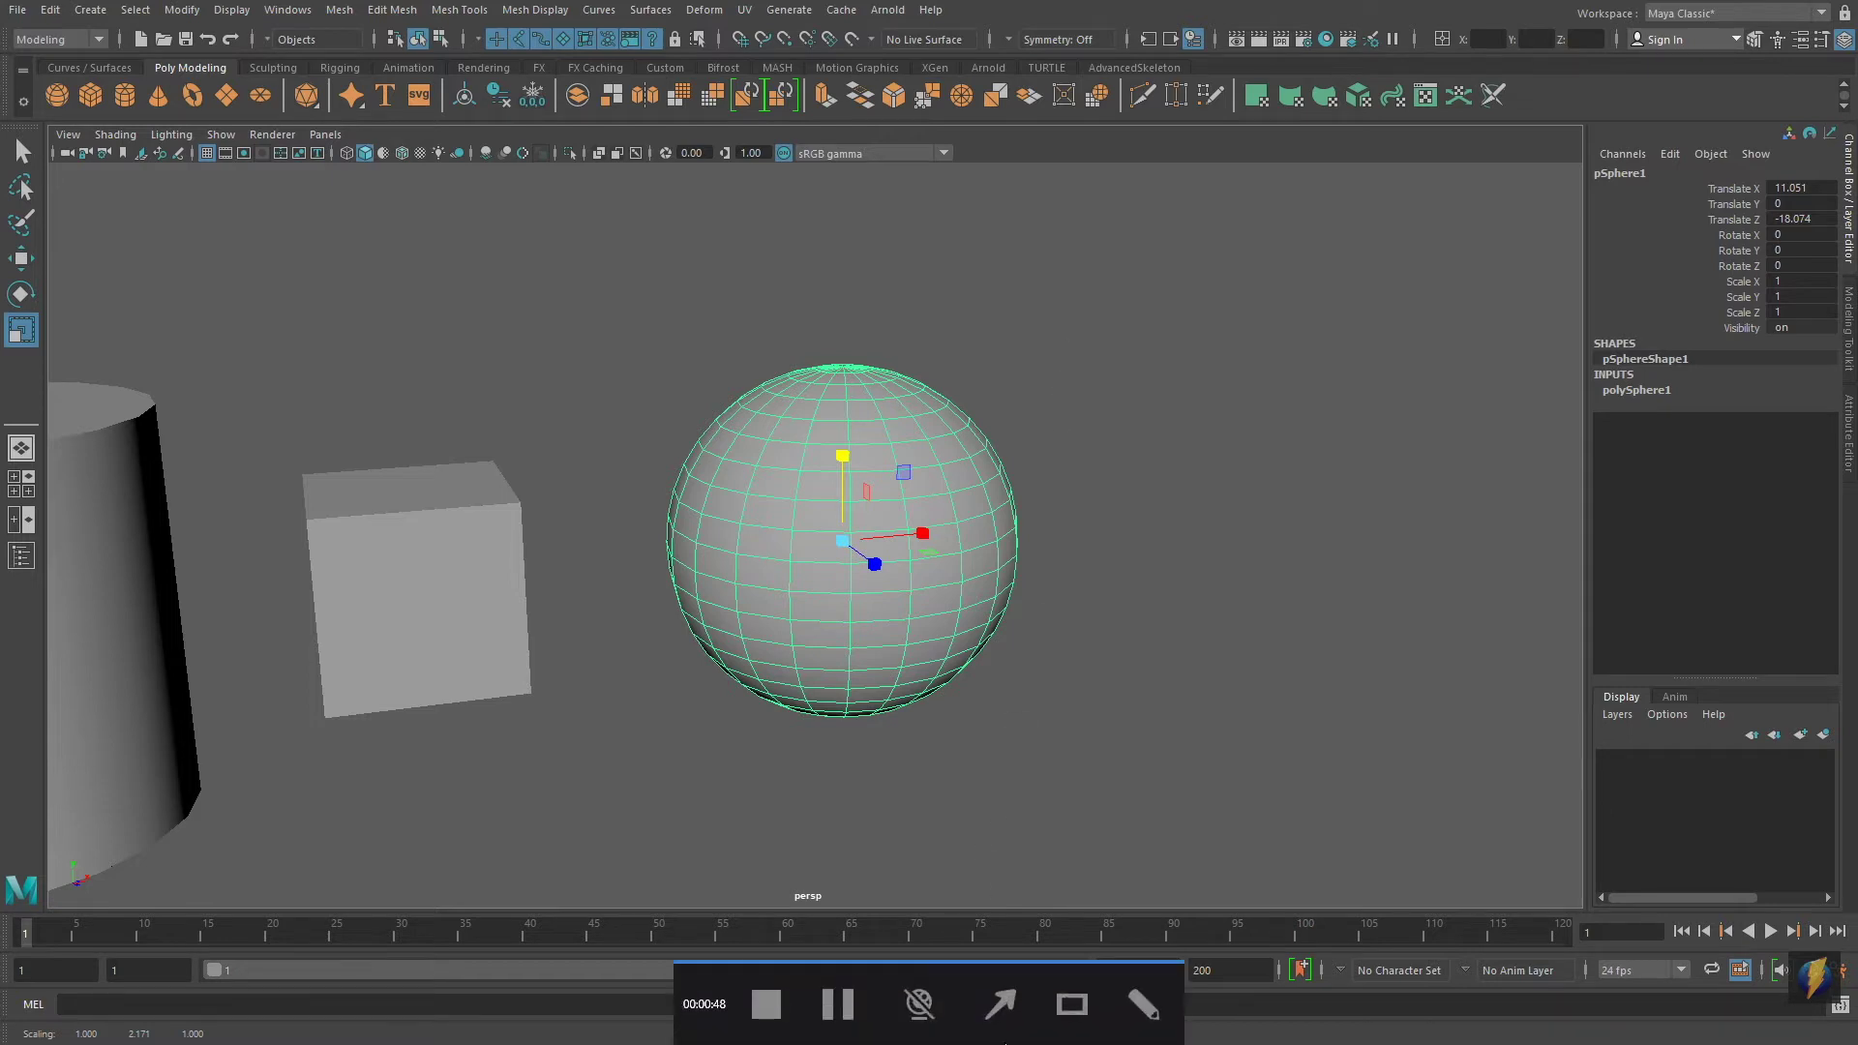
Expand the sphere's polySphere1 inputs and try a radius of 2 before reducing the radius to half its original size
mouse_move(1202, 549)
mouse_down()
mouse_move(1435, 473)
mouse_move(1591, 378)
mouse_move(1607, 401)
mouse_up()
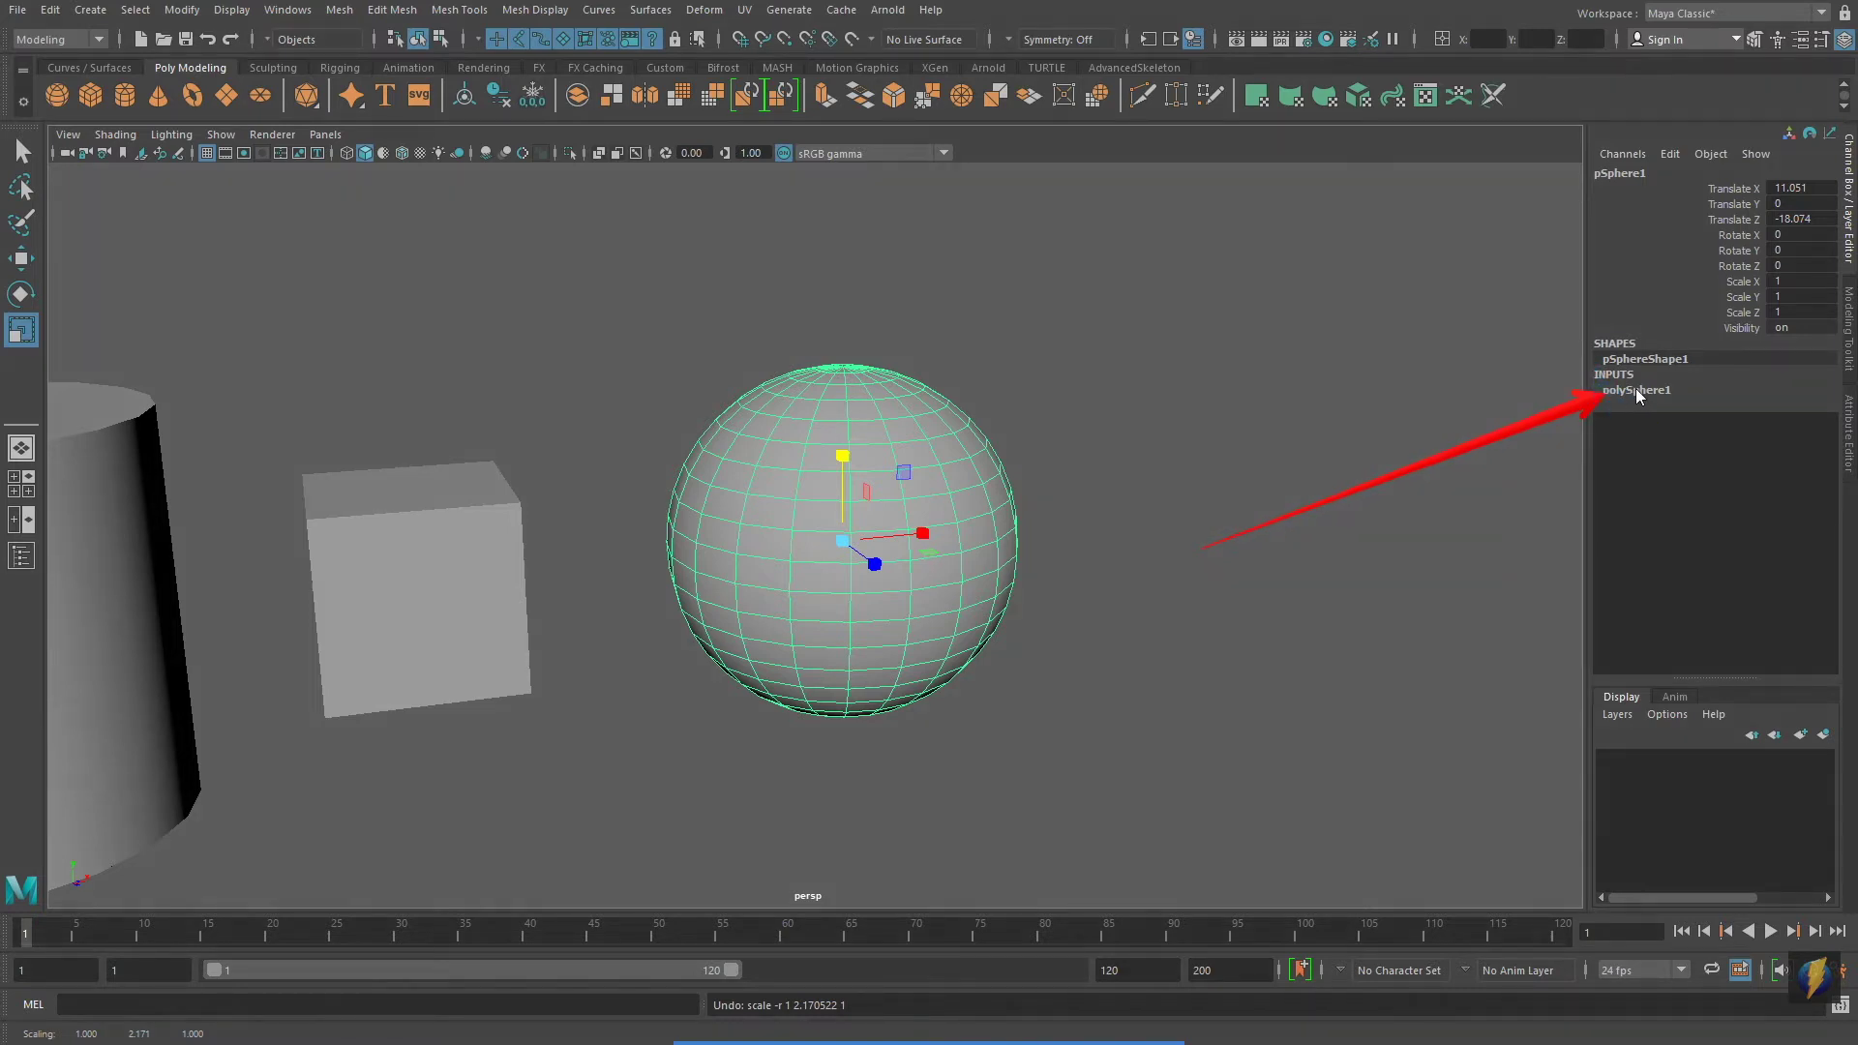
click(1637, 389)
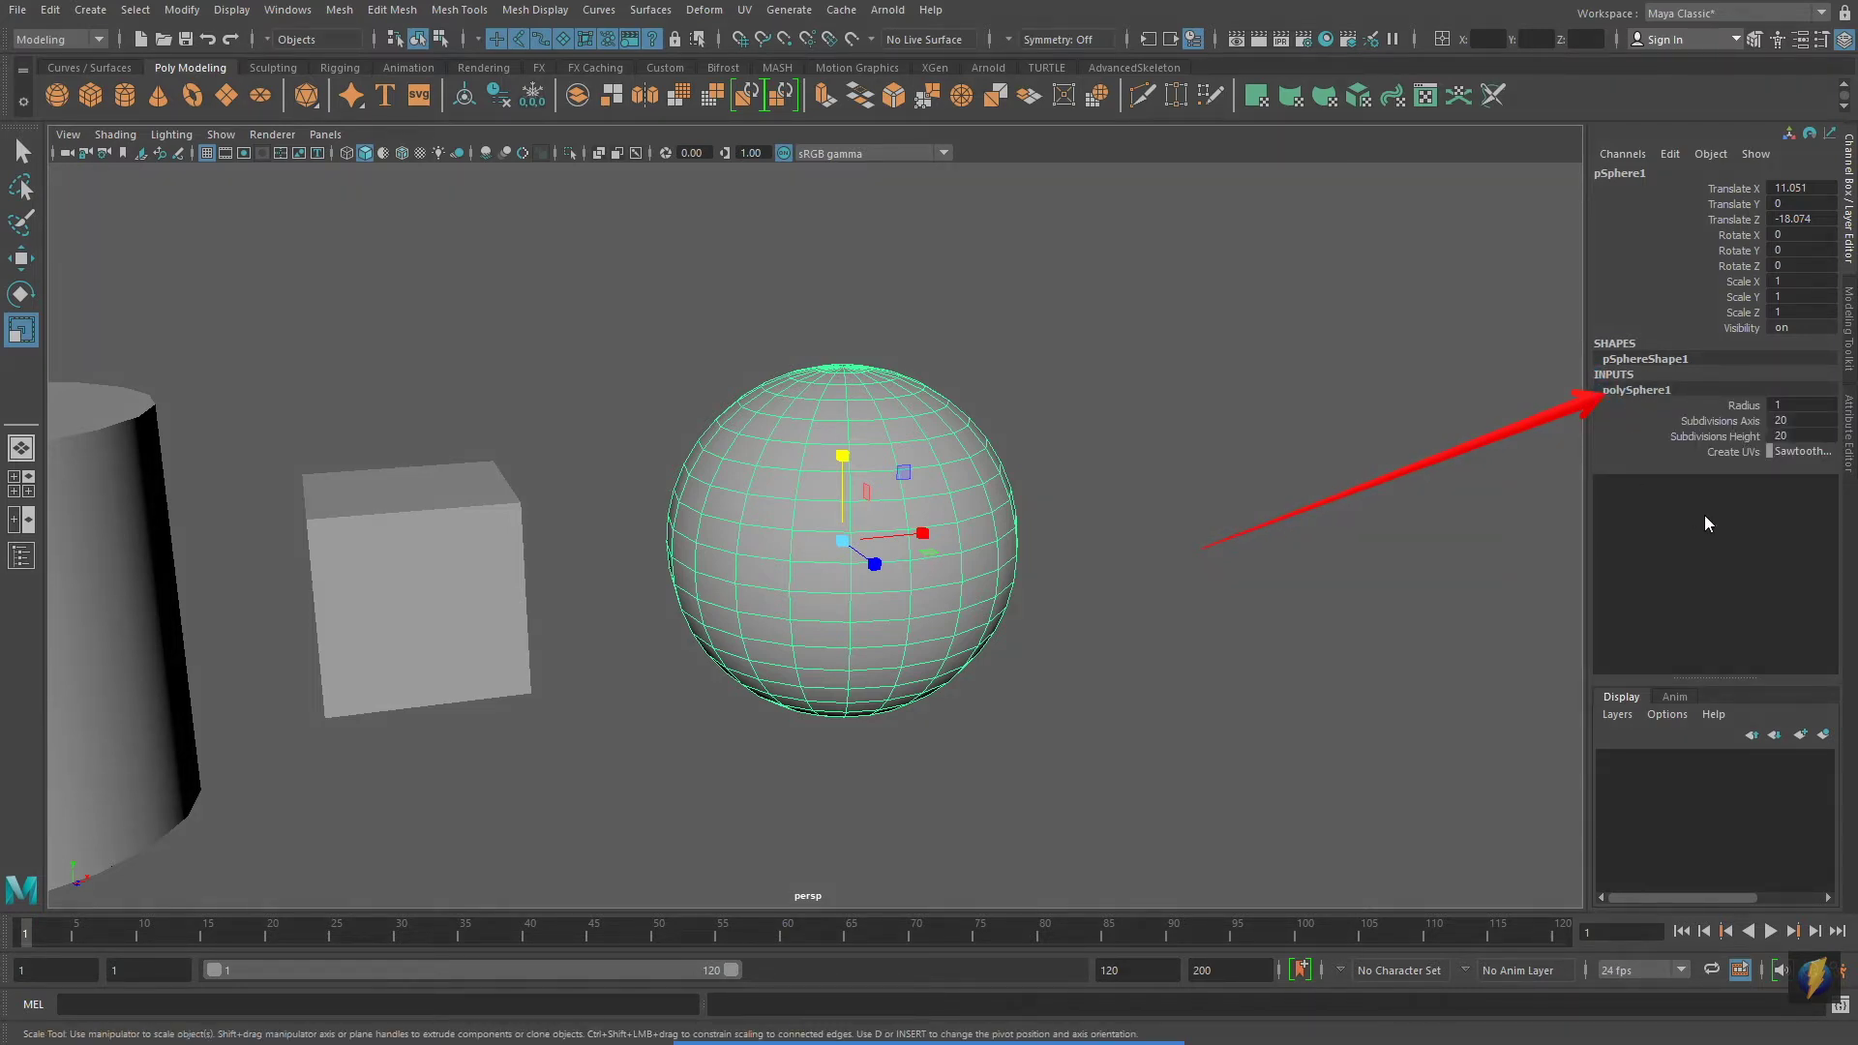
double_click(1796, 404)
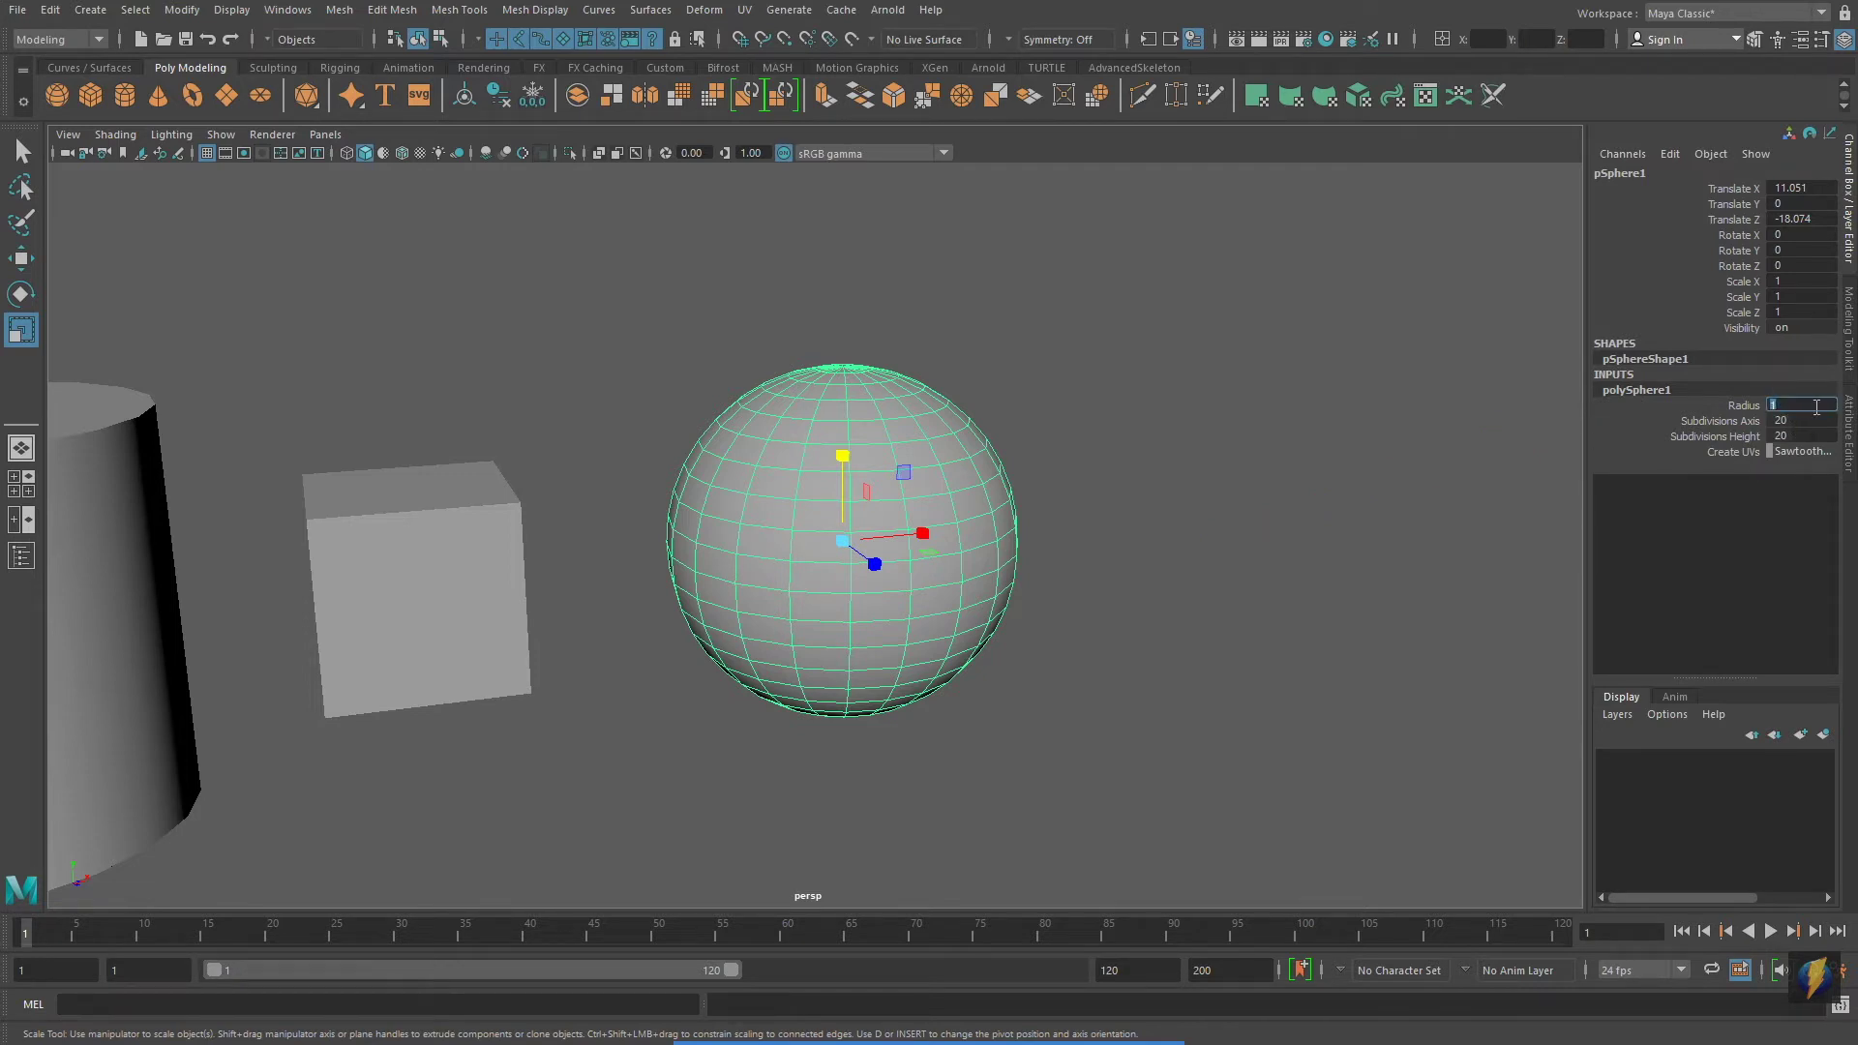
key(Return)
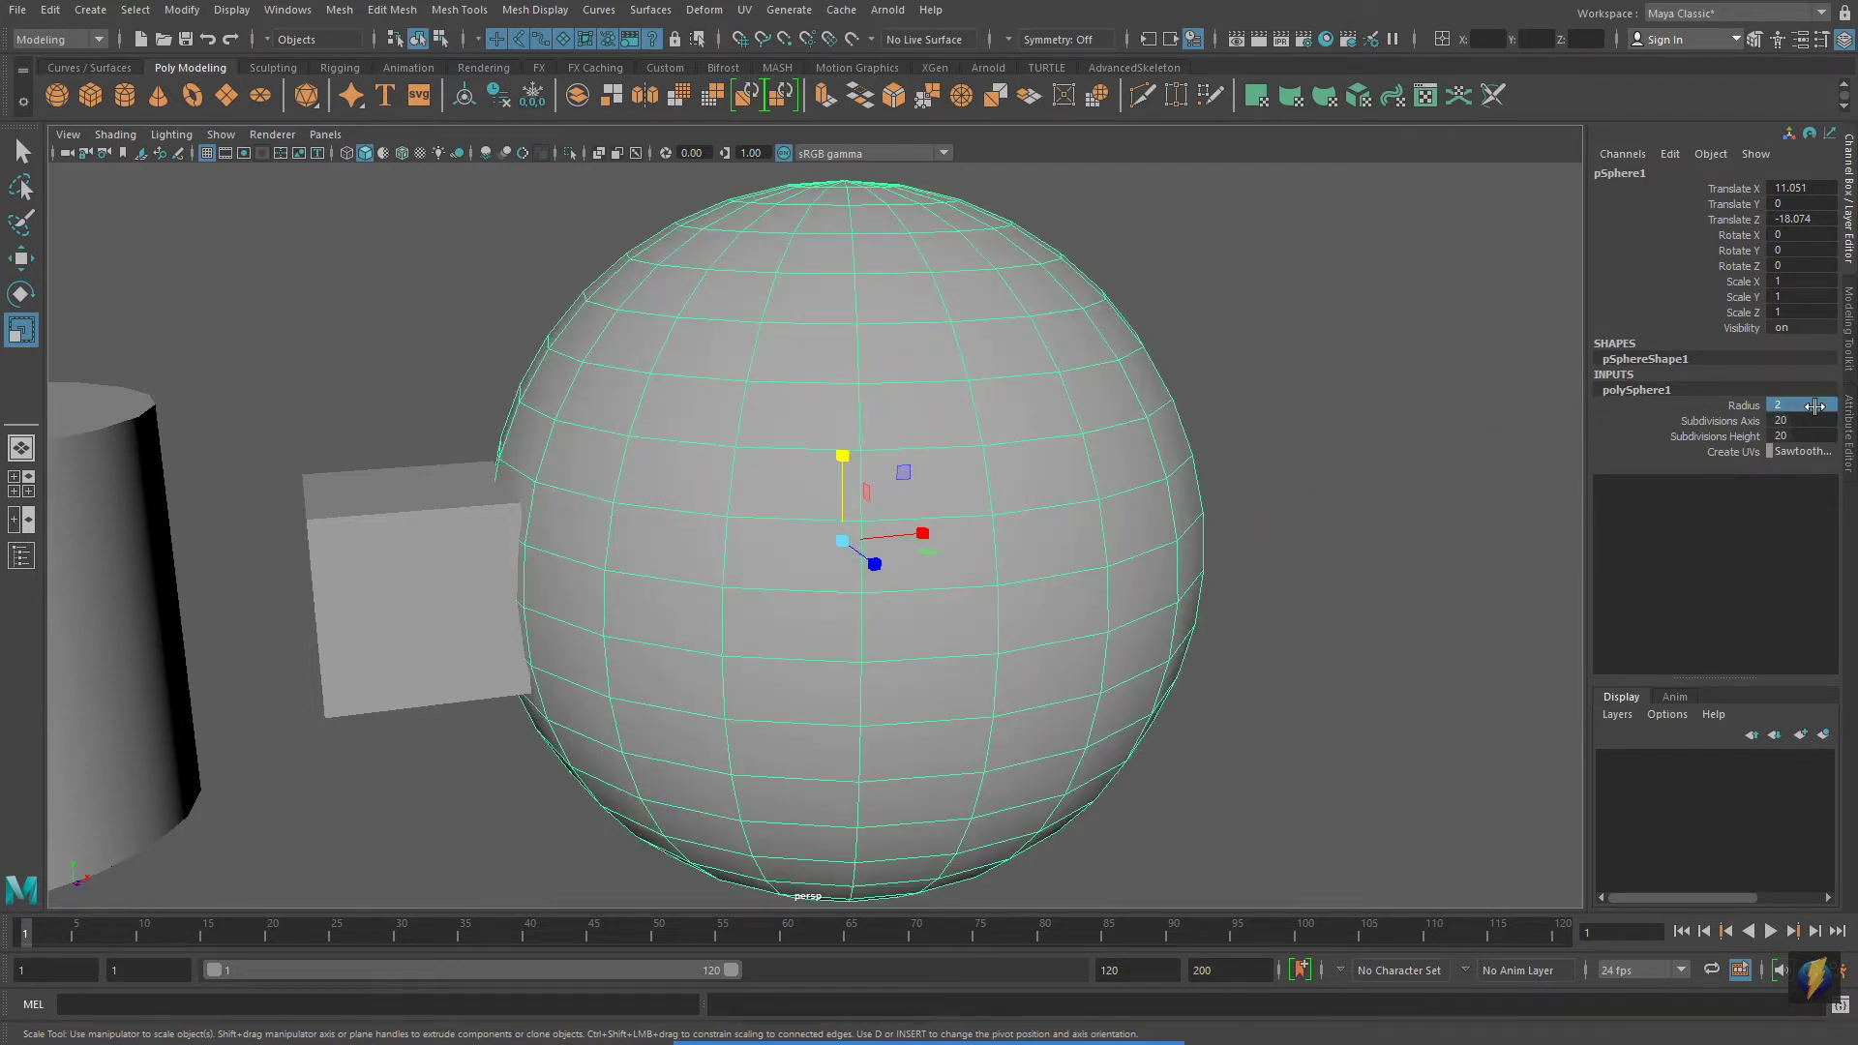
double_click(1816, 406)
key(Return)
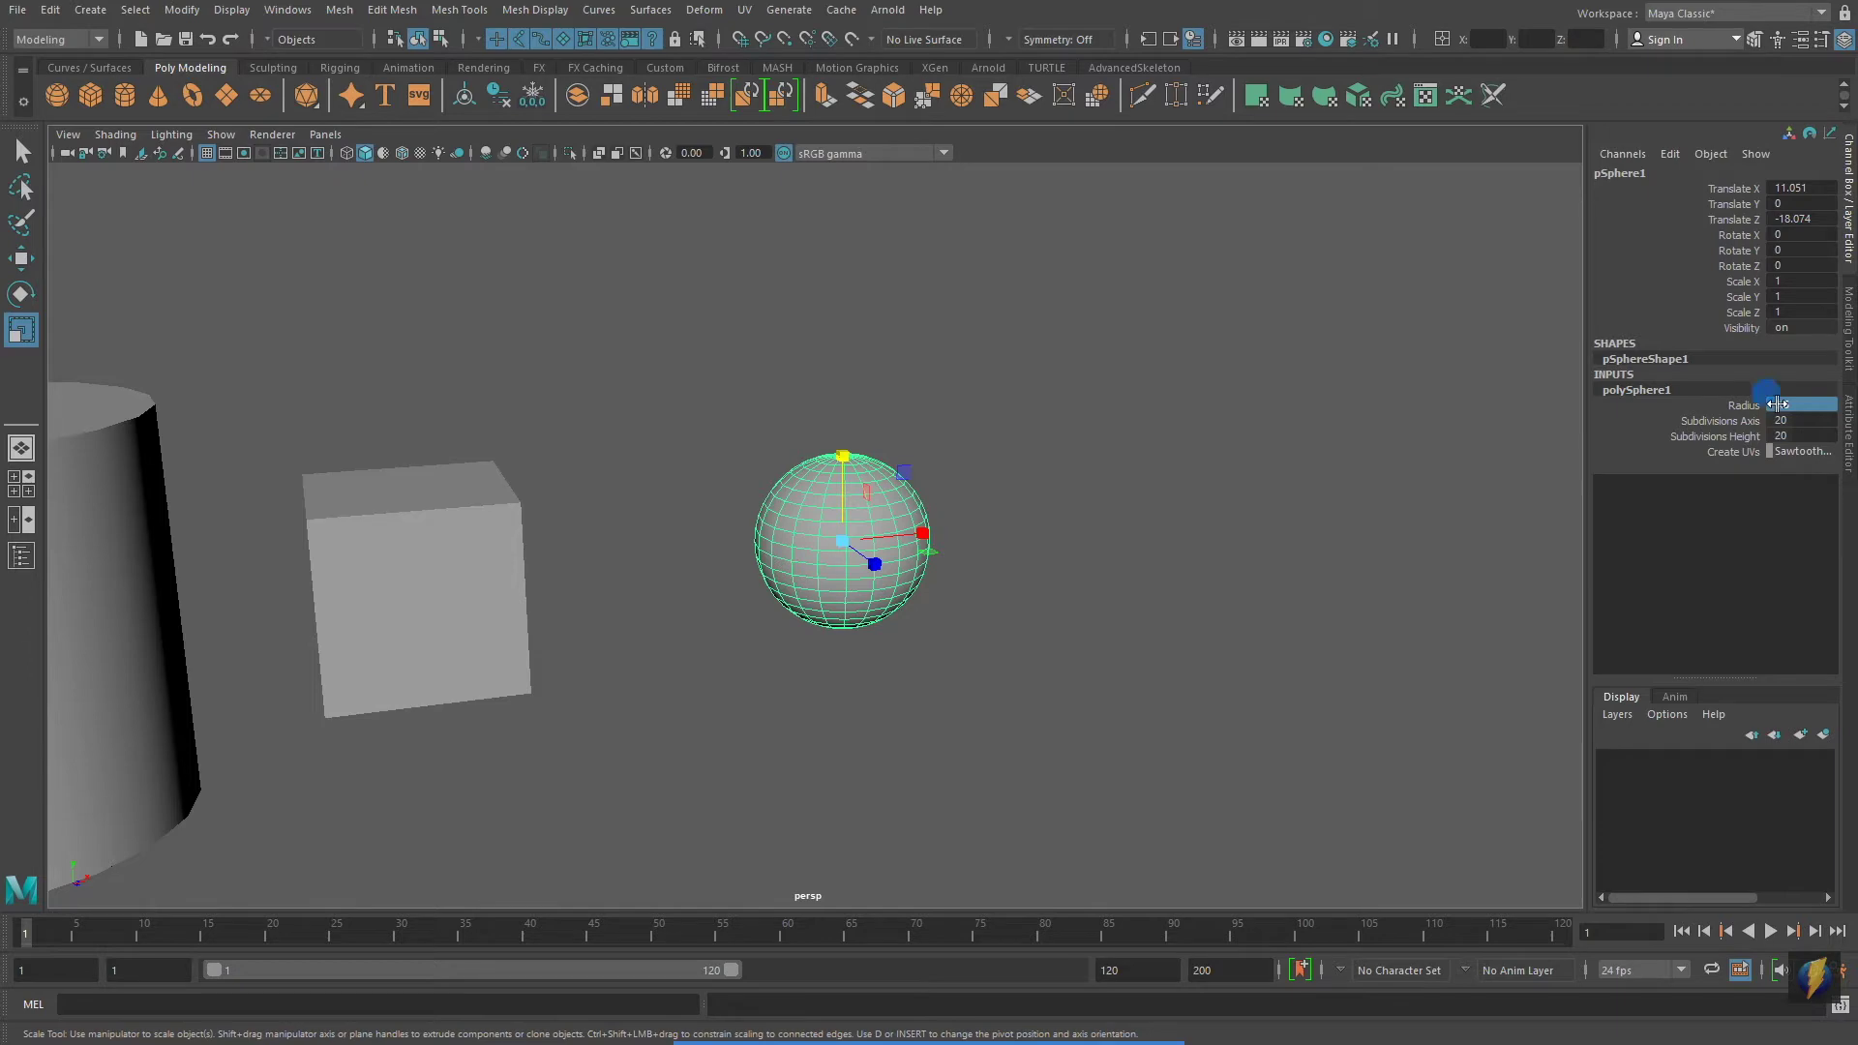
Reset the sphere's radius to 1 and scrub it interactively up to 1.3
drag(1781, 403, 1742, 388)
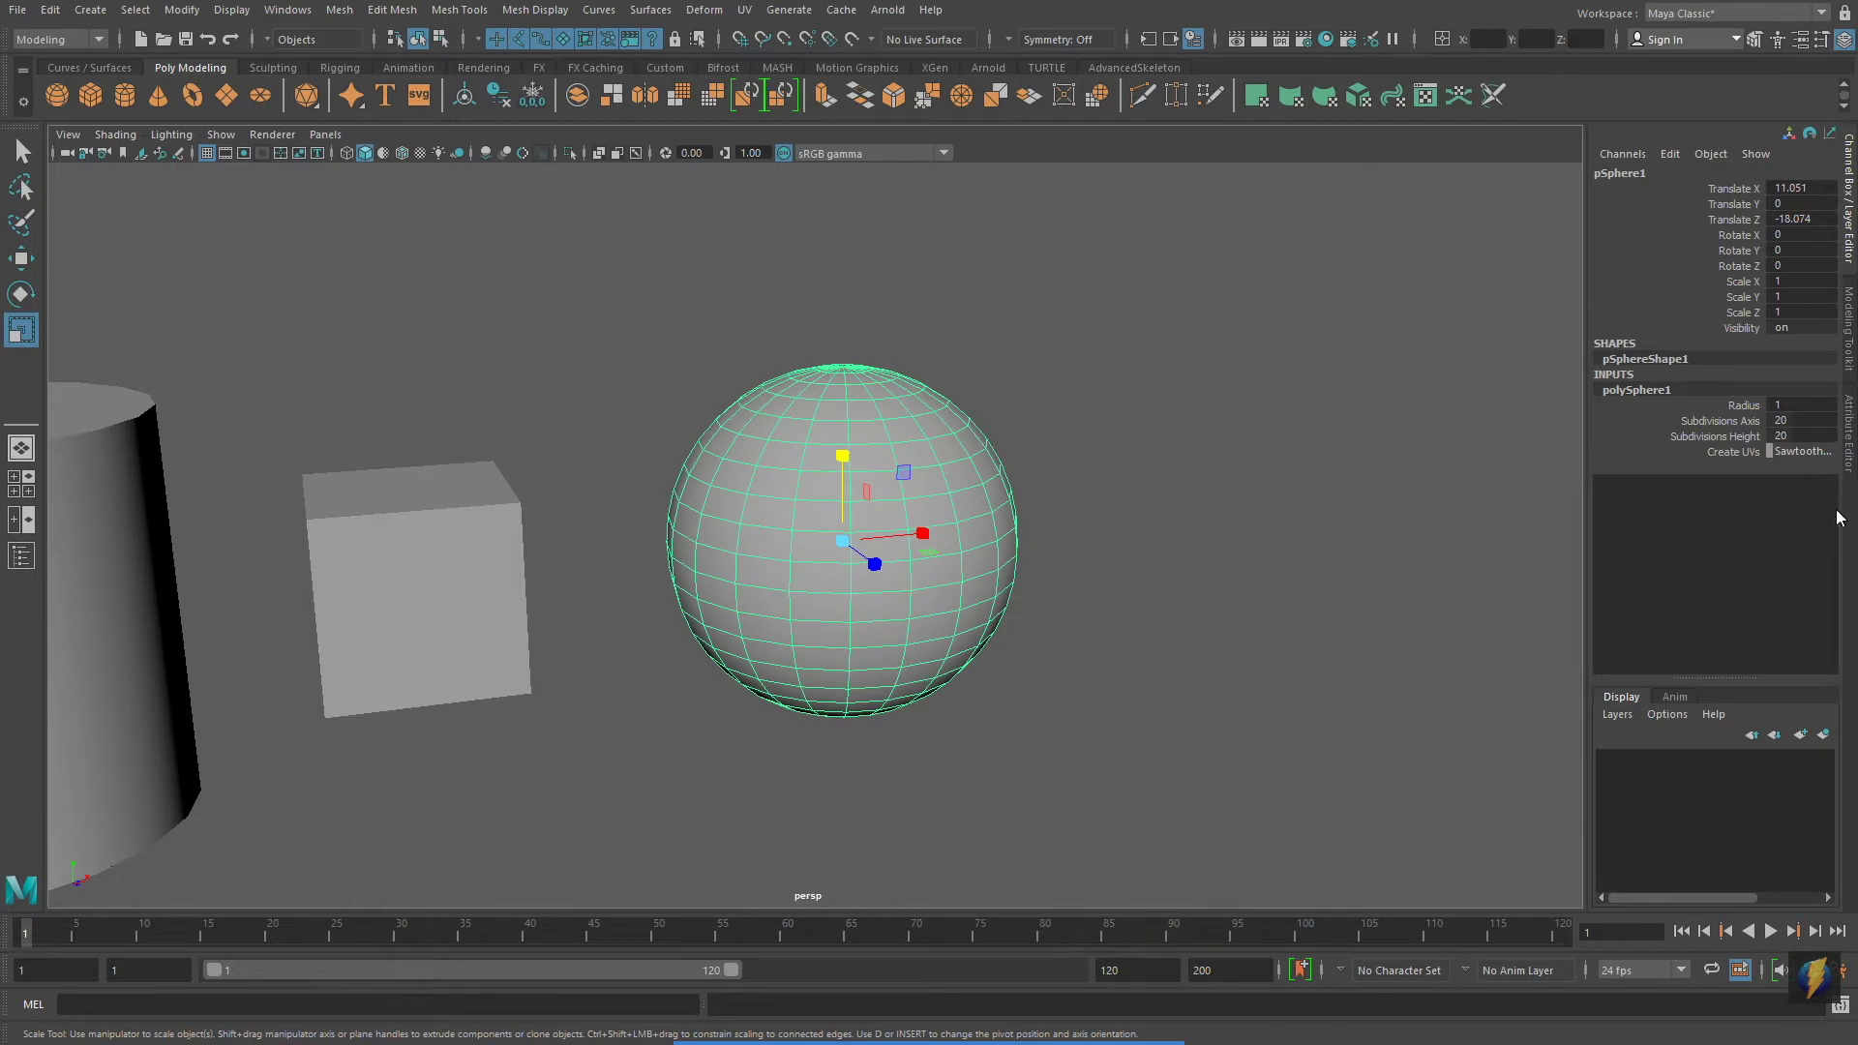
click(1741, 407)
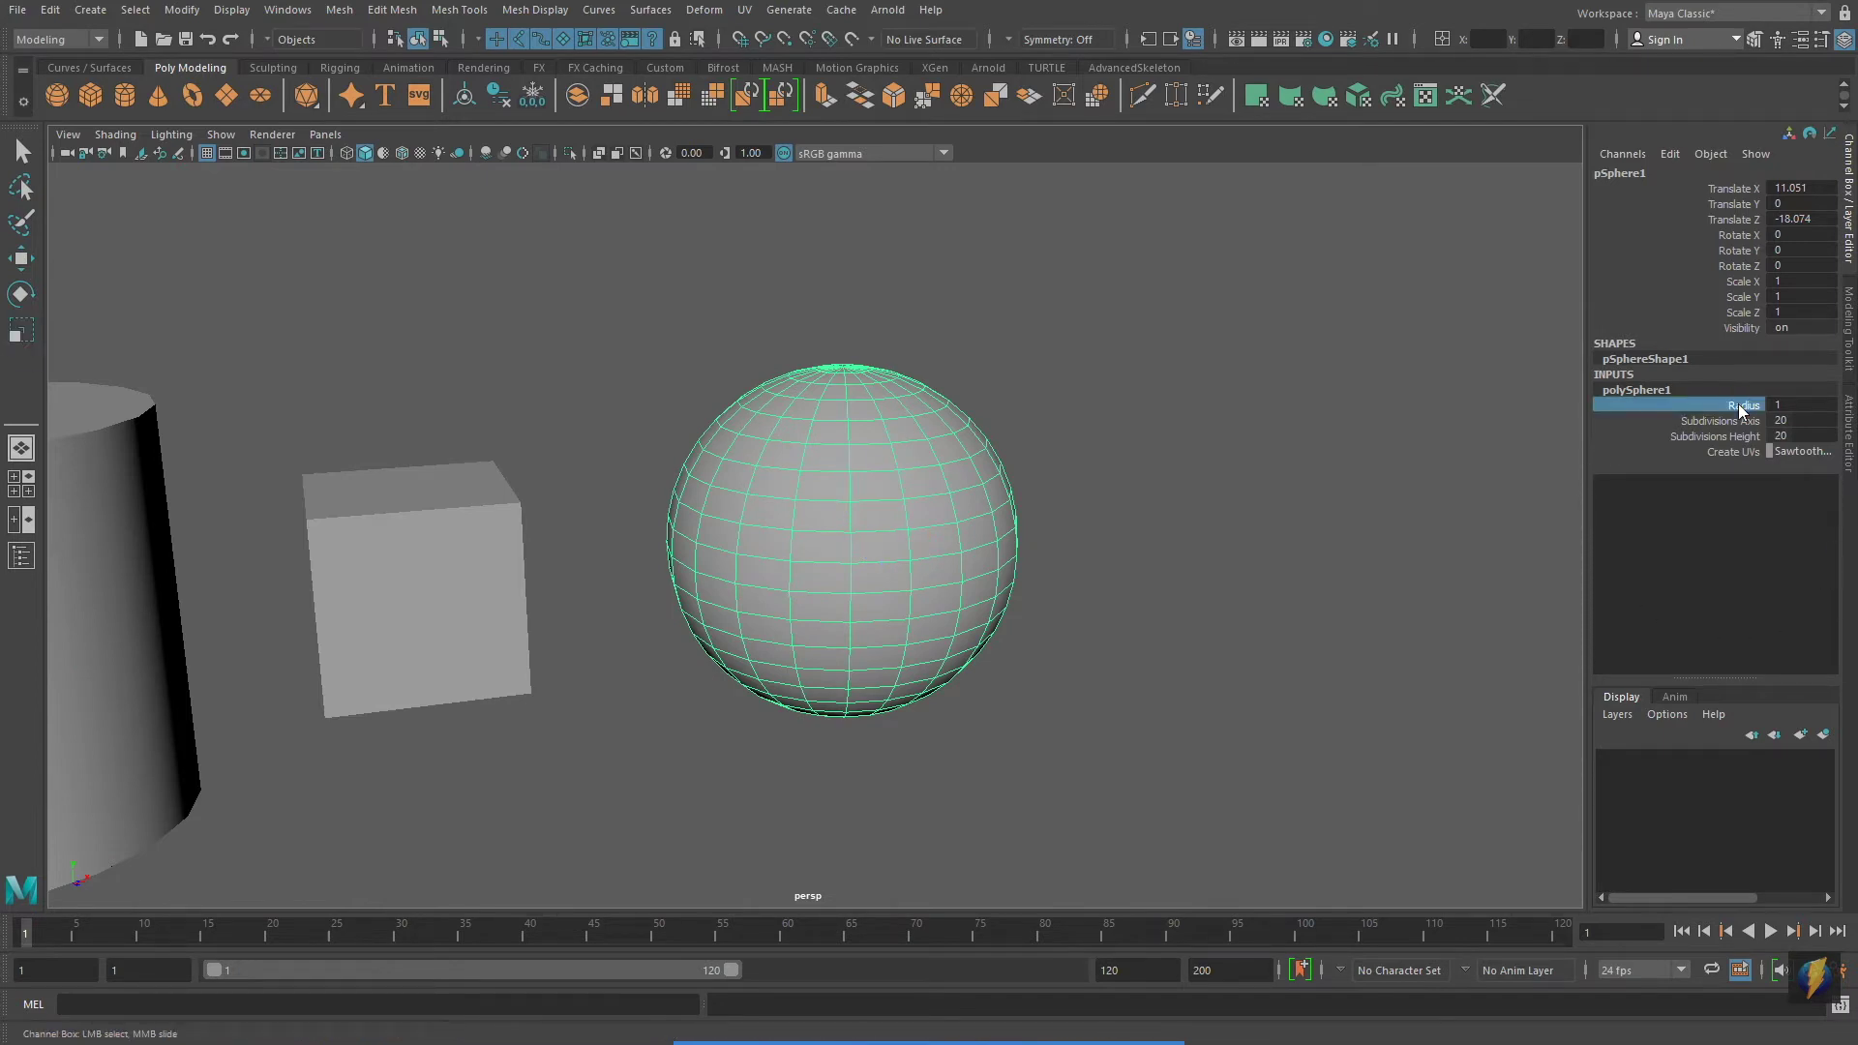
mouse_move(1247, 428)
middle_down()
mouse_move(1227, 432)
mouse_move(1249, 432)
middle_up()
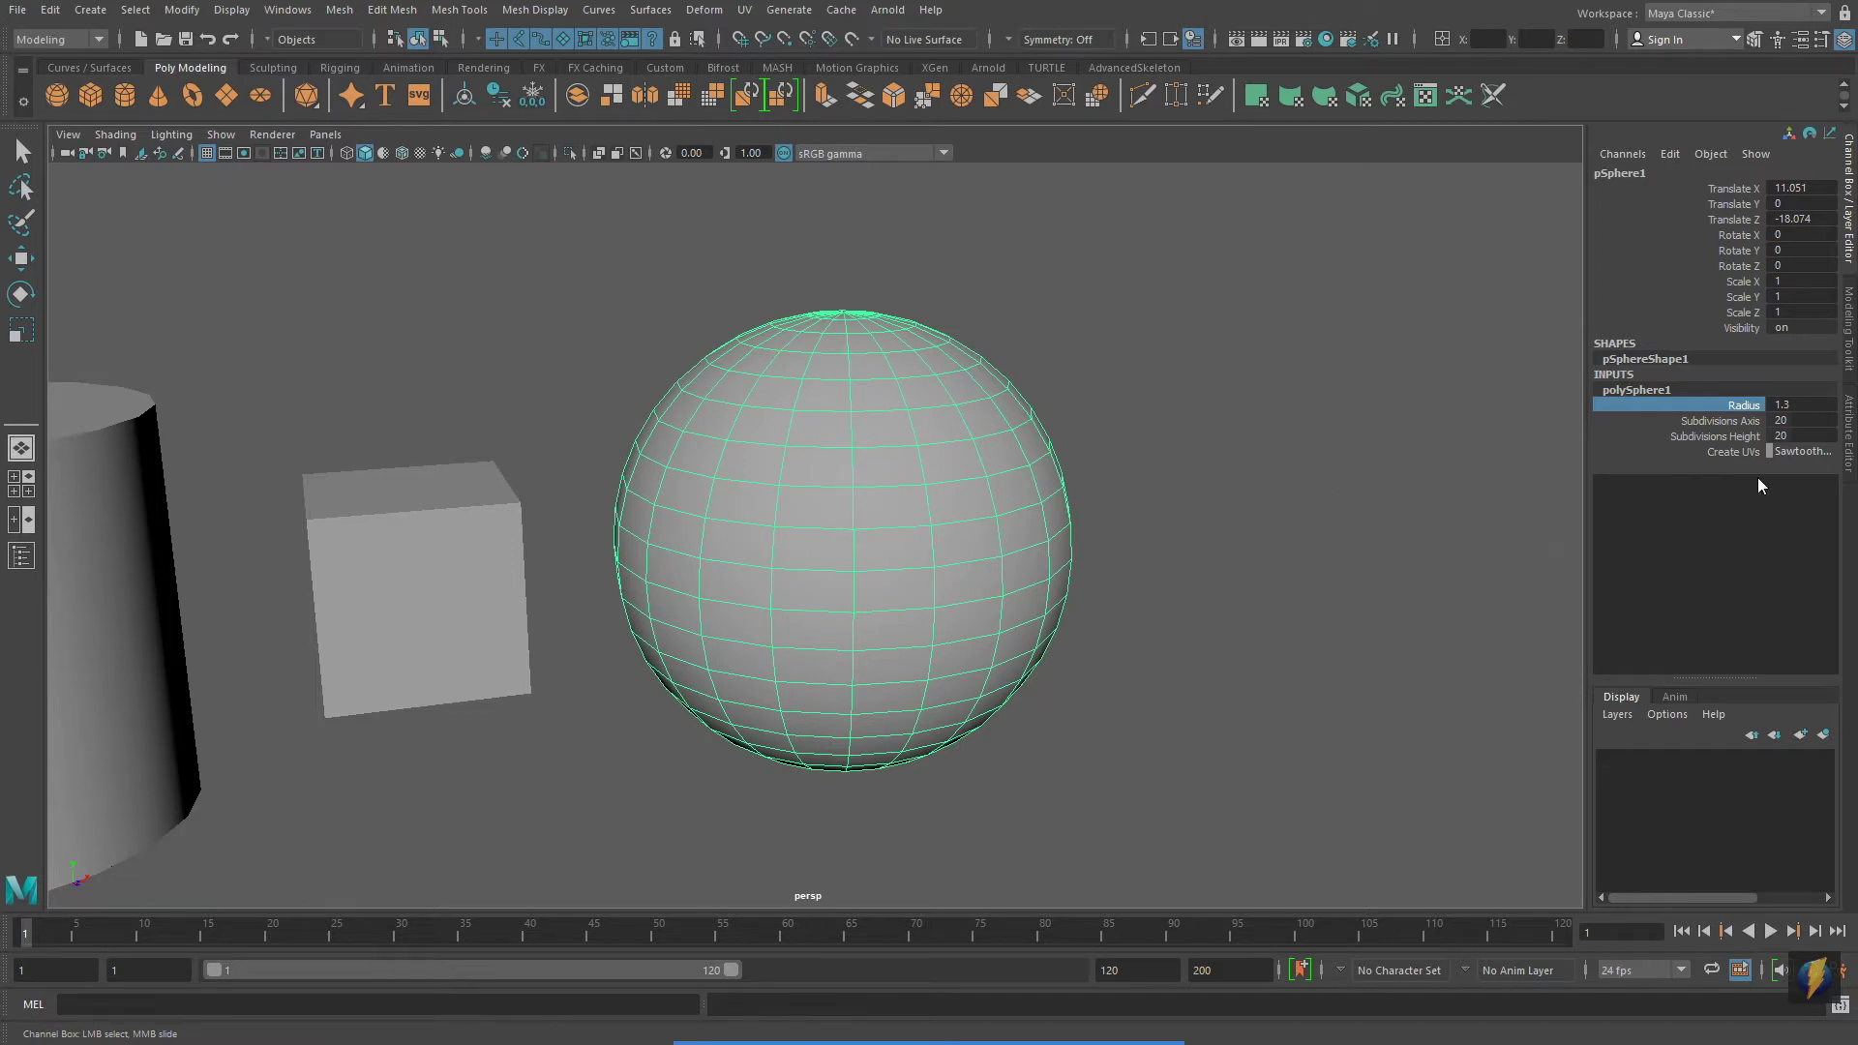
Try raising the sphere's axis and height subdivisions to 50 each
click(1732, 426)
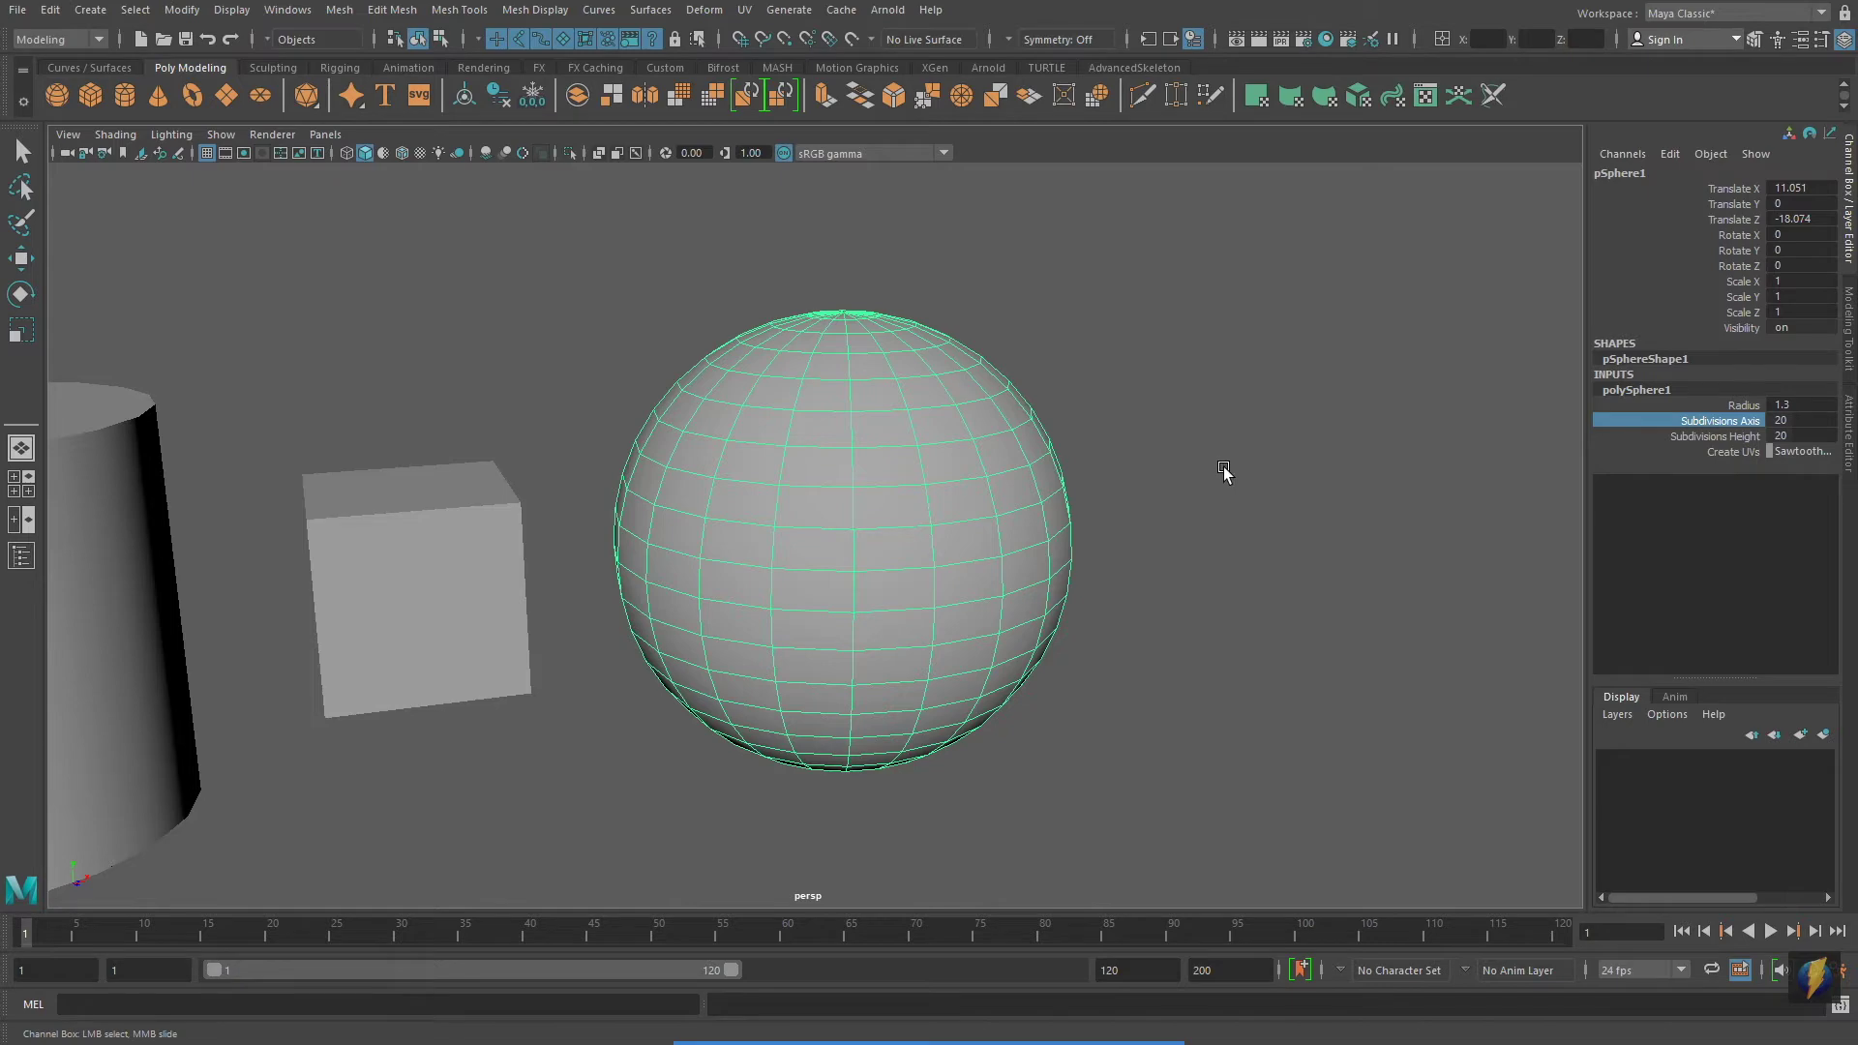
middle_drag(1224, 467, 1574, 491)
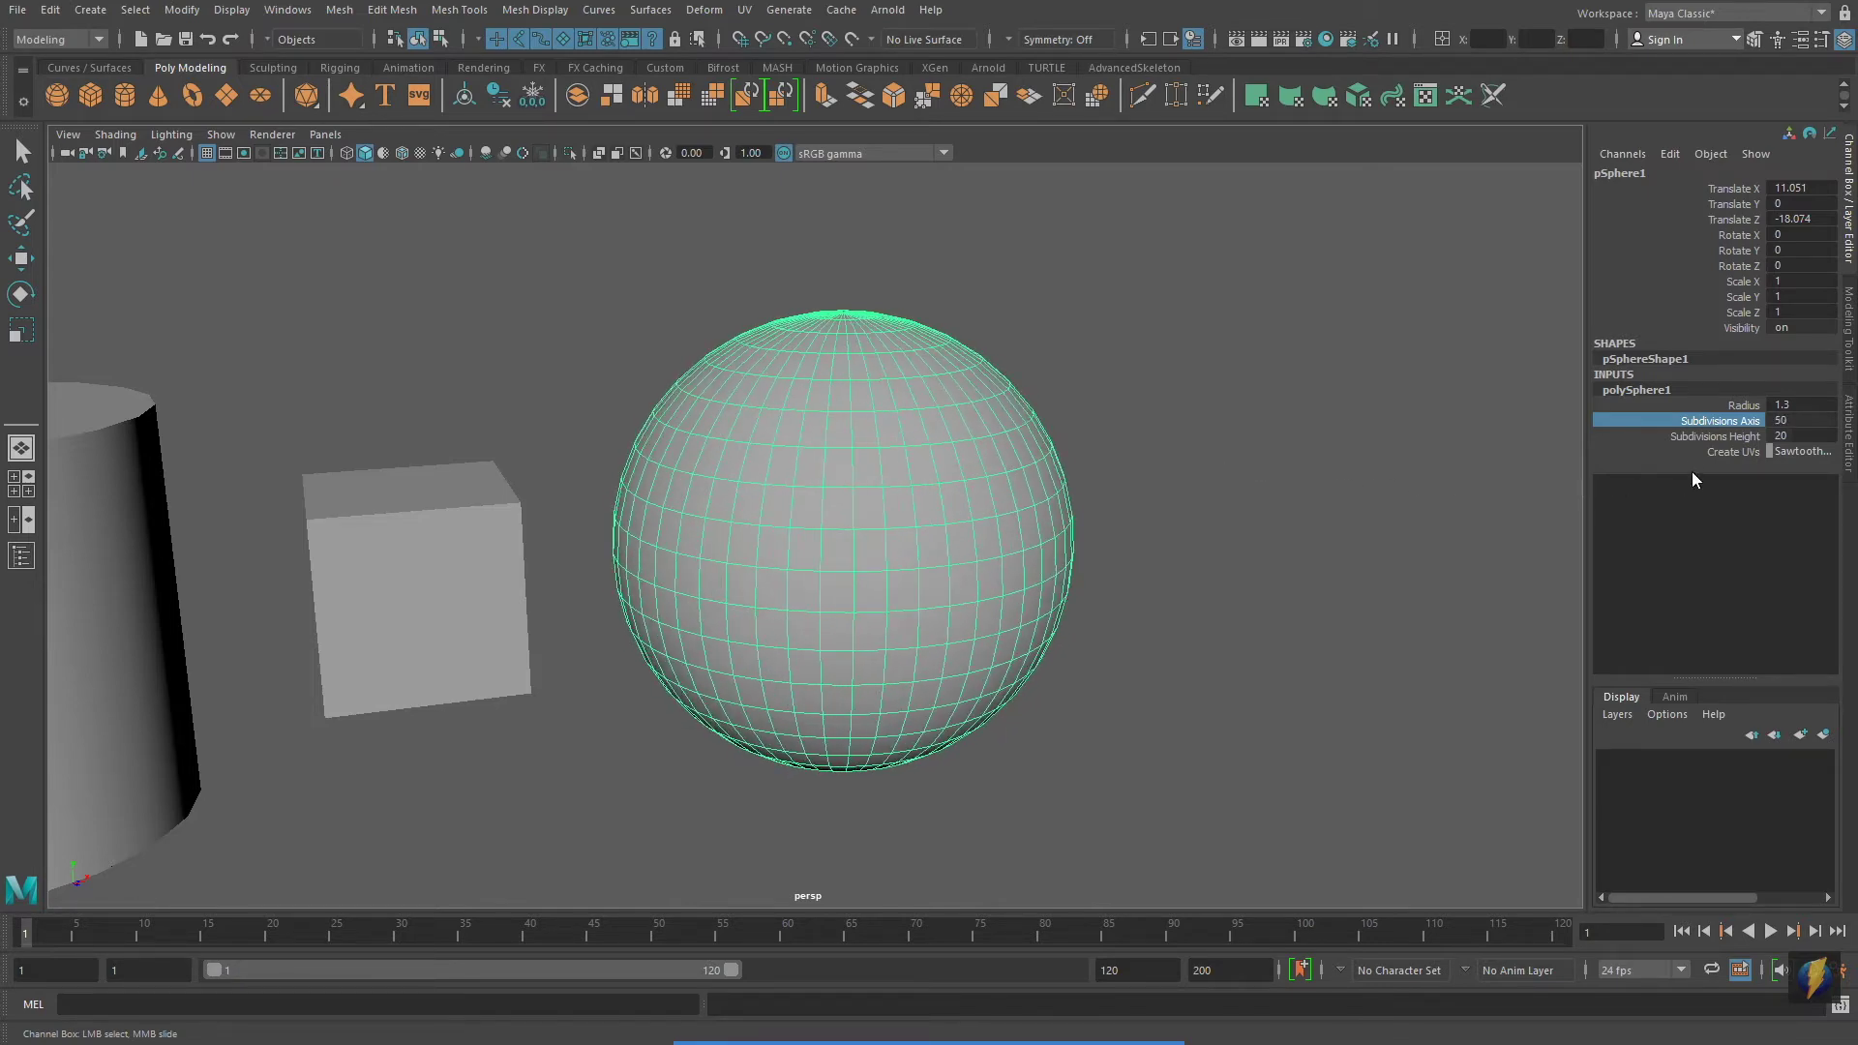
click(1692, 438)
middle_drag(1103, 523, 1549, 561)
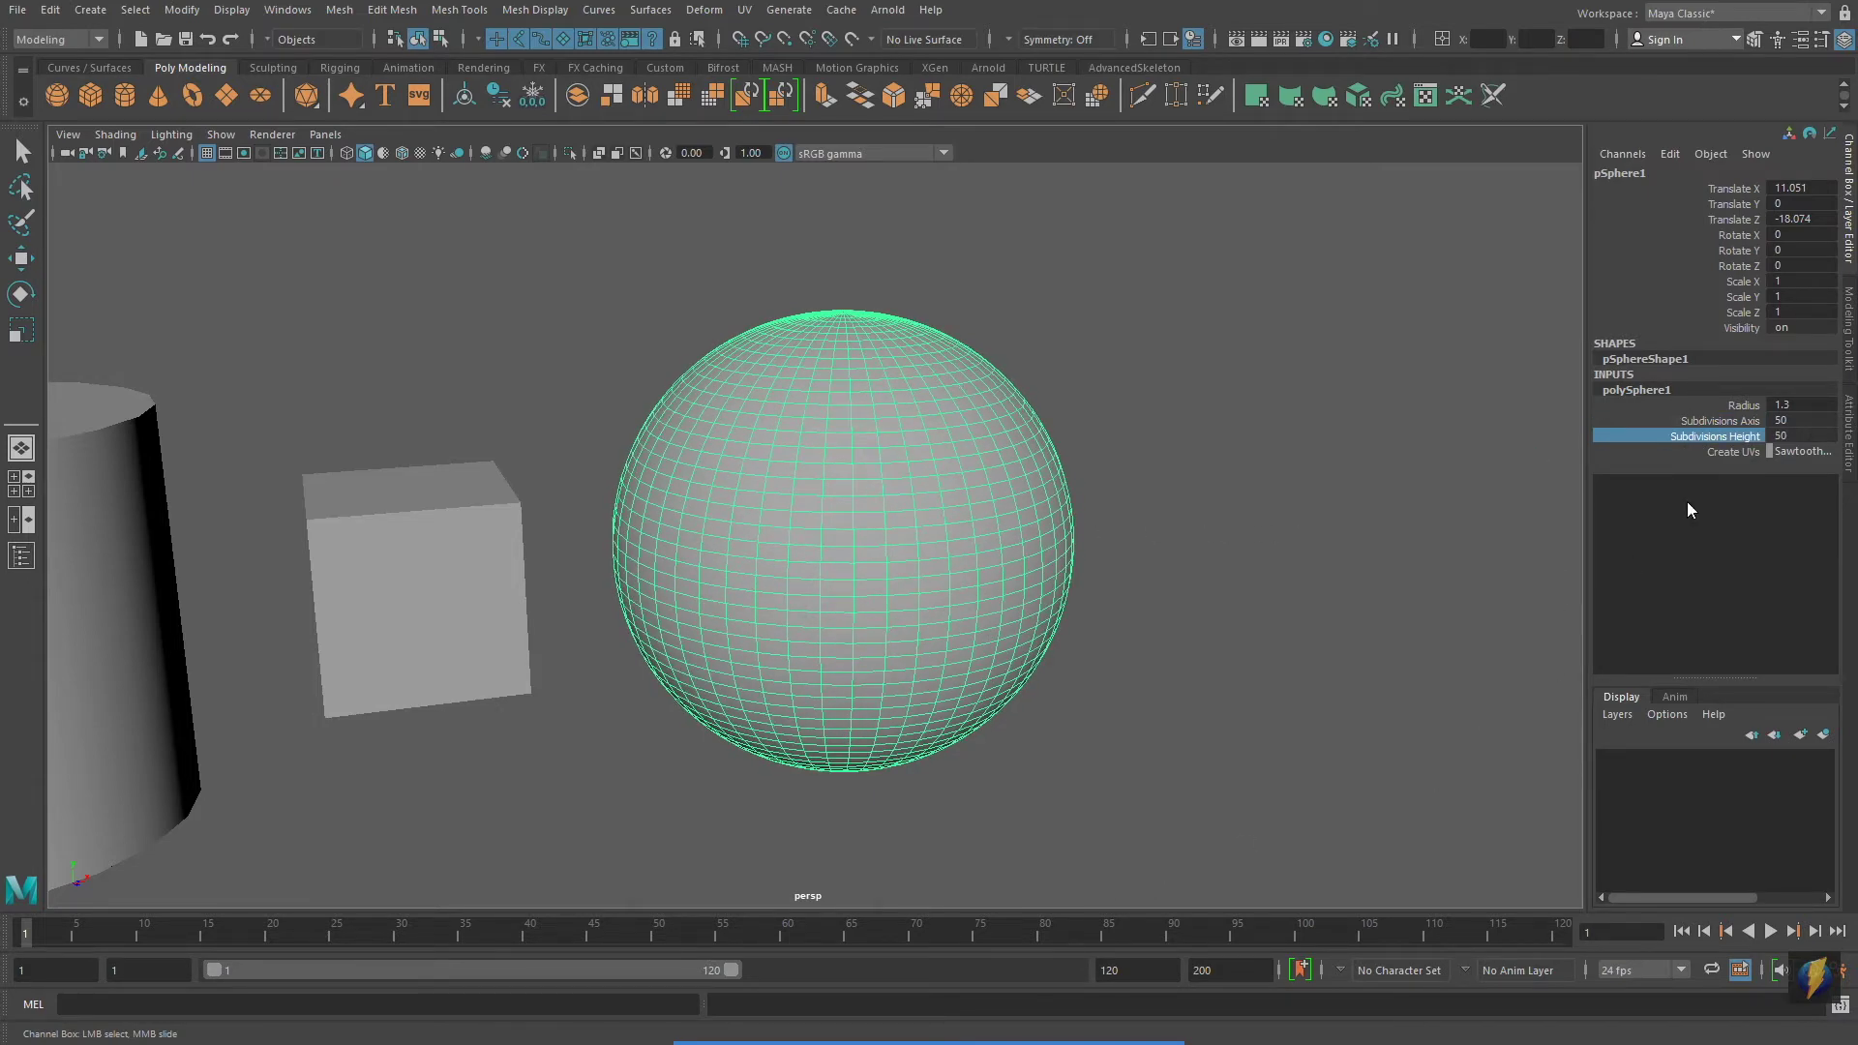
Try reducing the sphere's axis and height subdivisions to 3 each
click(1684, 422)
middle_drag(1398, 506, 637, 503)
click(1711, 438)
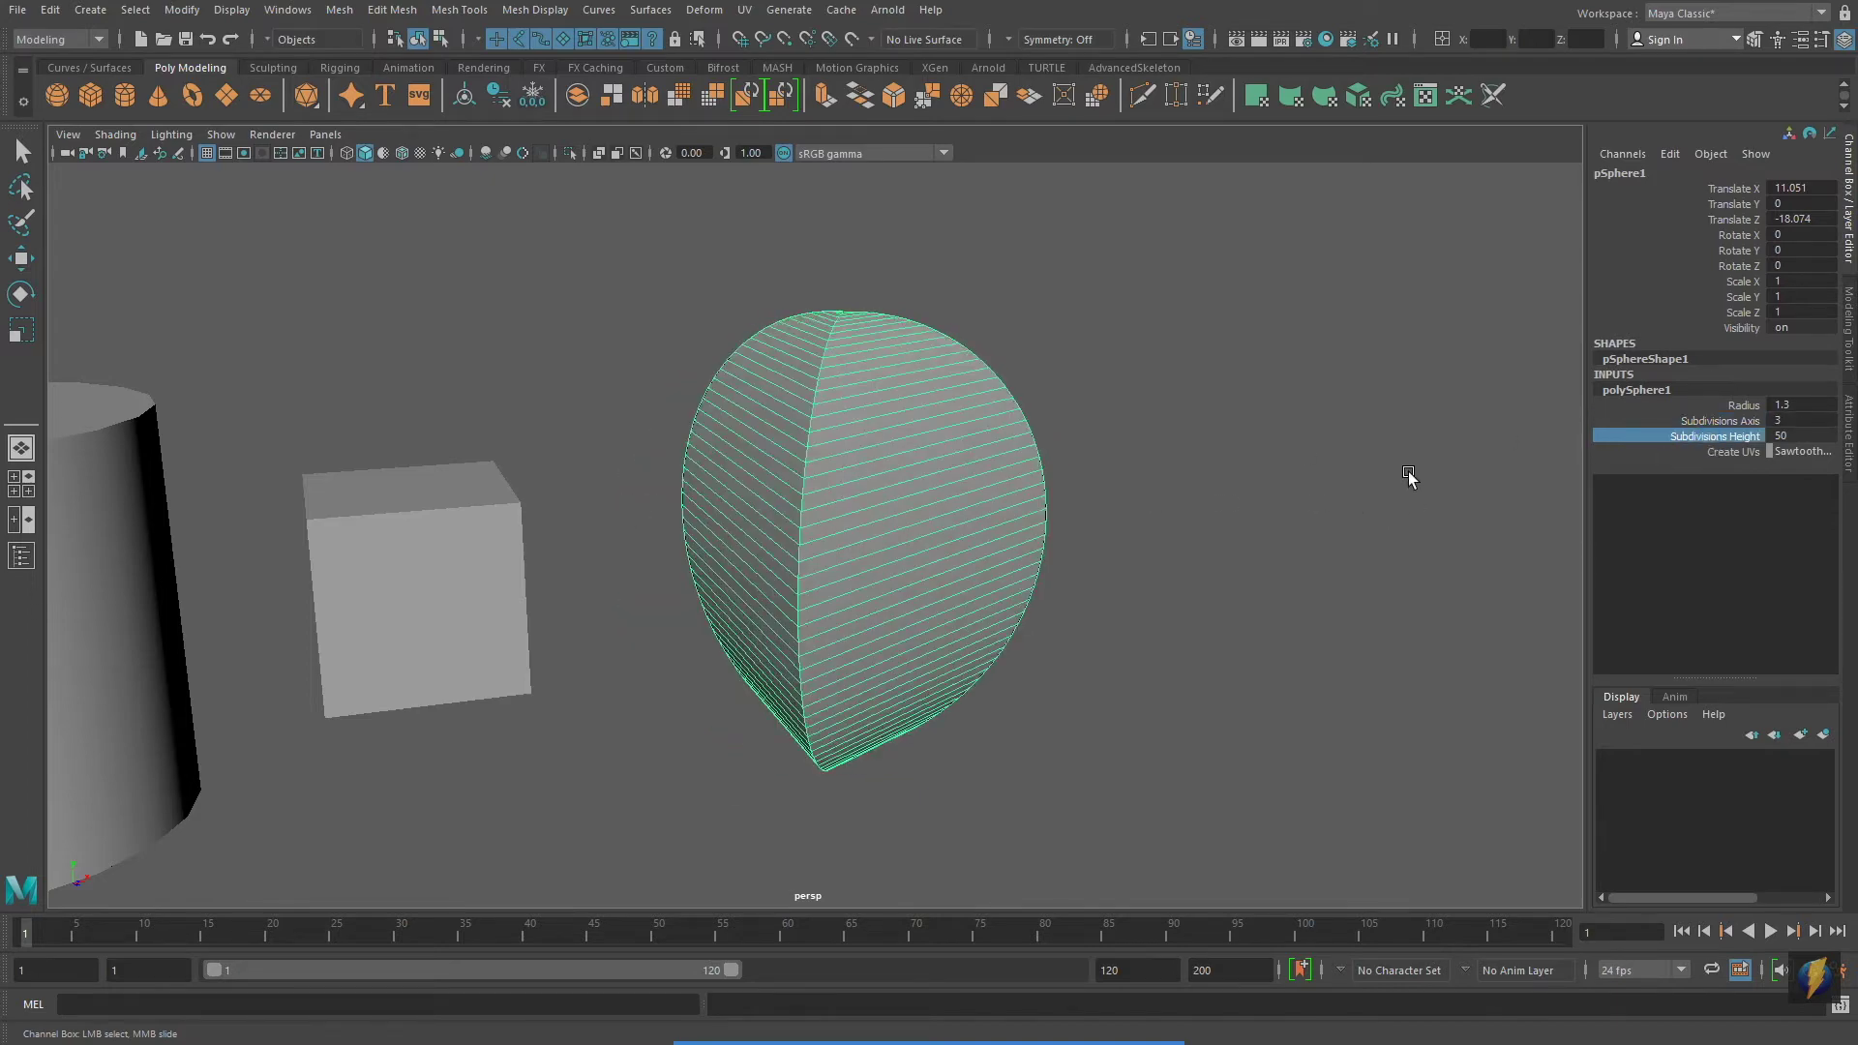
middle_drag(1411, 477, 655, 468)
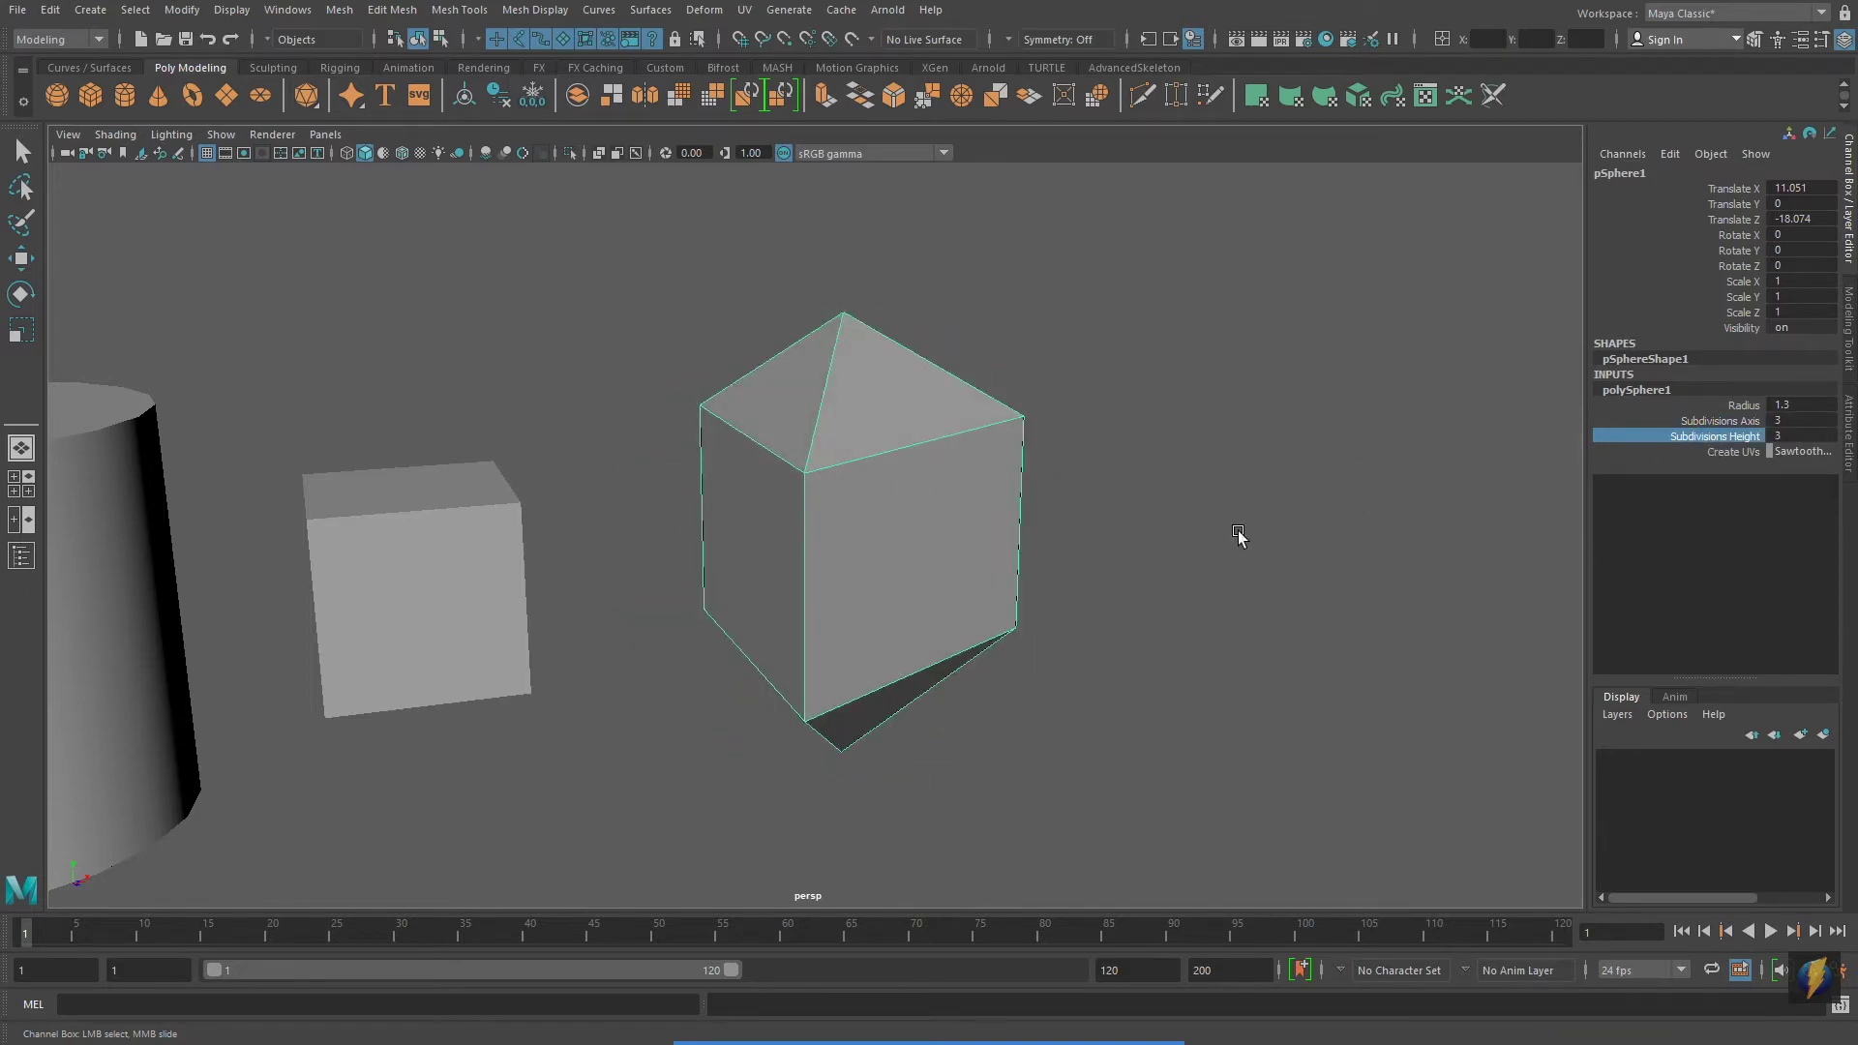
Set the sphere's Subdivisions Axis and Subdivisions Height both to exactly 8
mouse_move(1355, 533)
alt+mouse_down()
mouse_move(1029, 526)
mouse_move(1240, 543)
mouse_move(1348, 529)
alt+mouse_up()
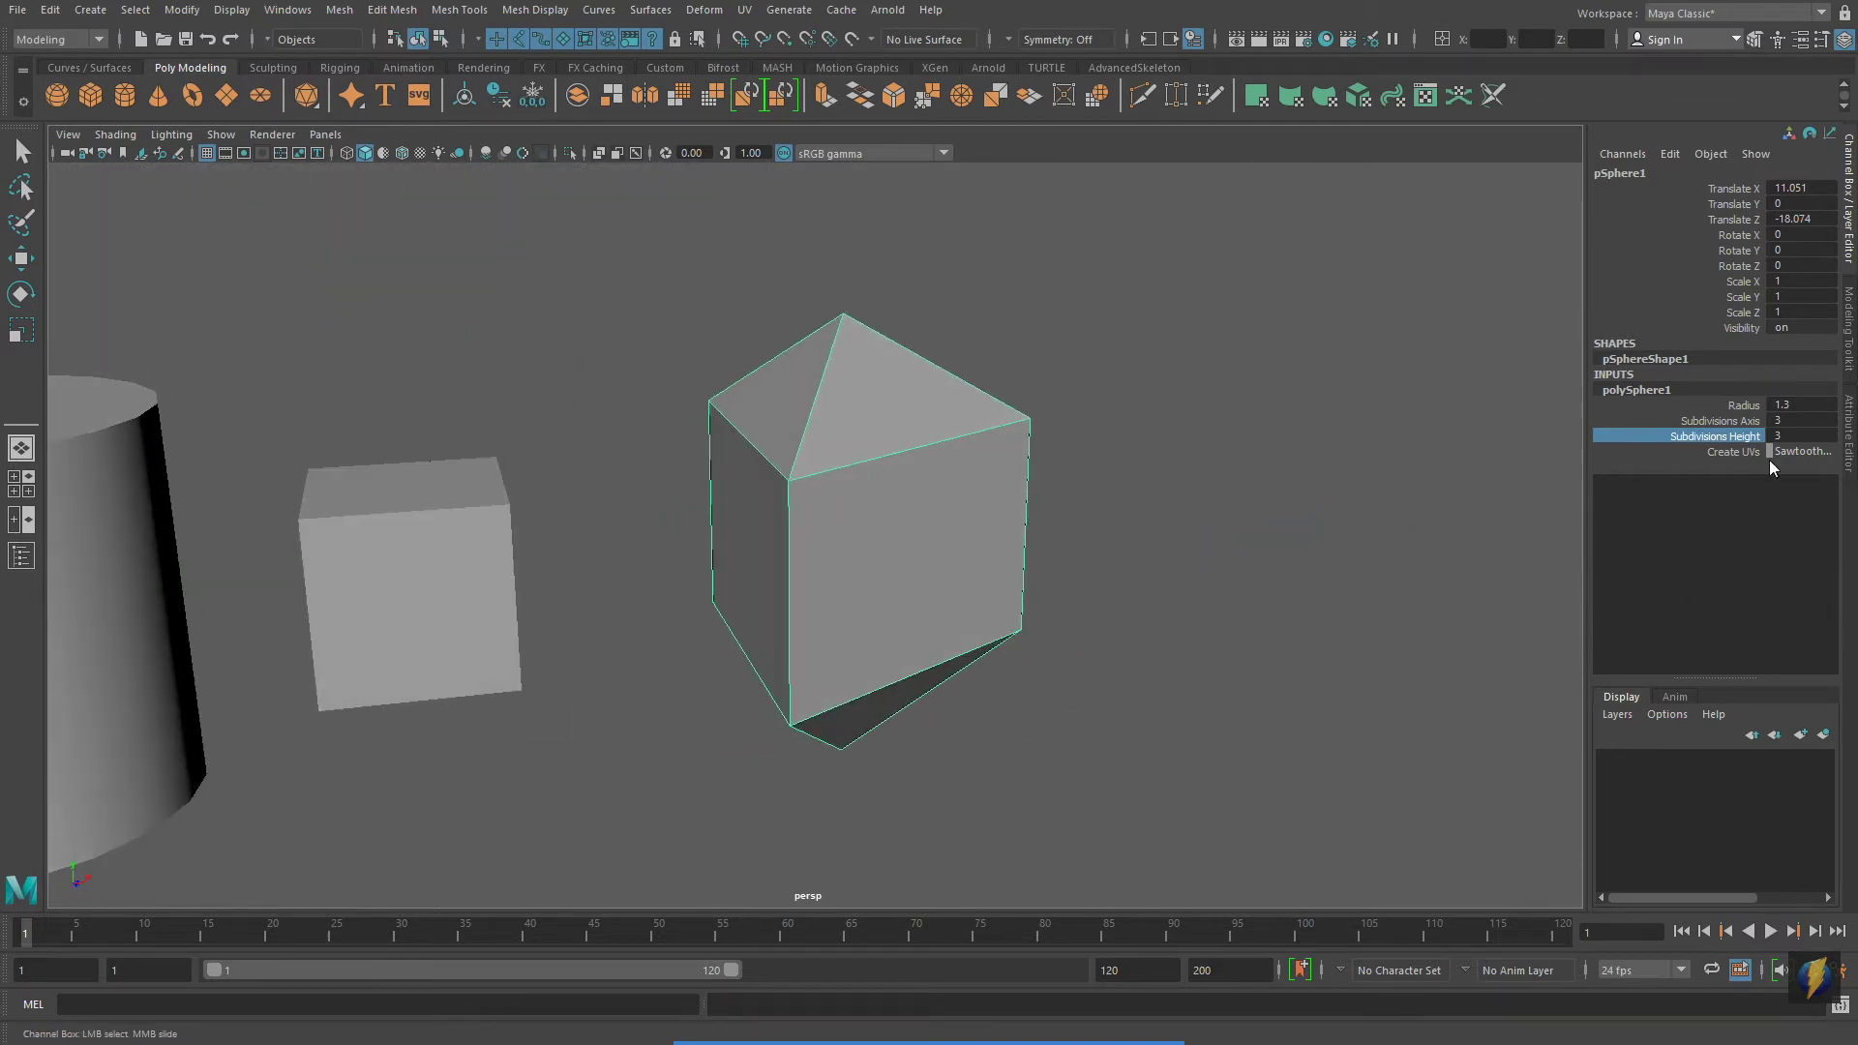
double_click(1783, 420)
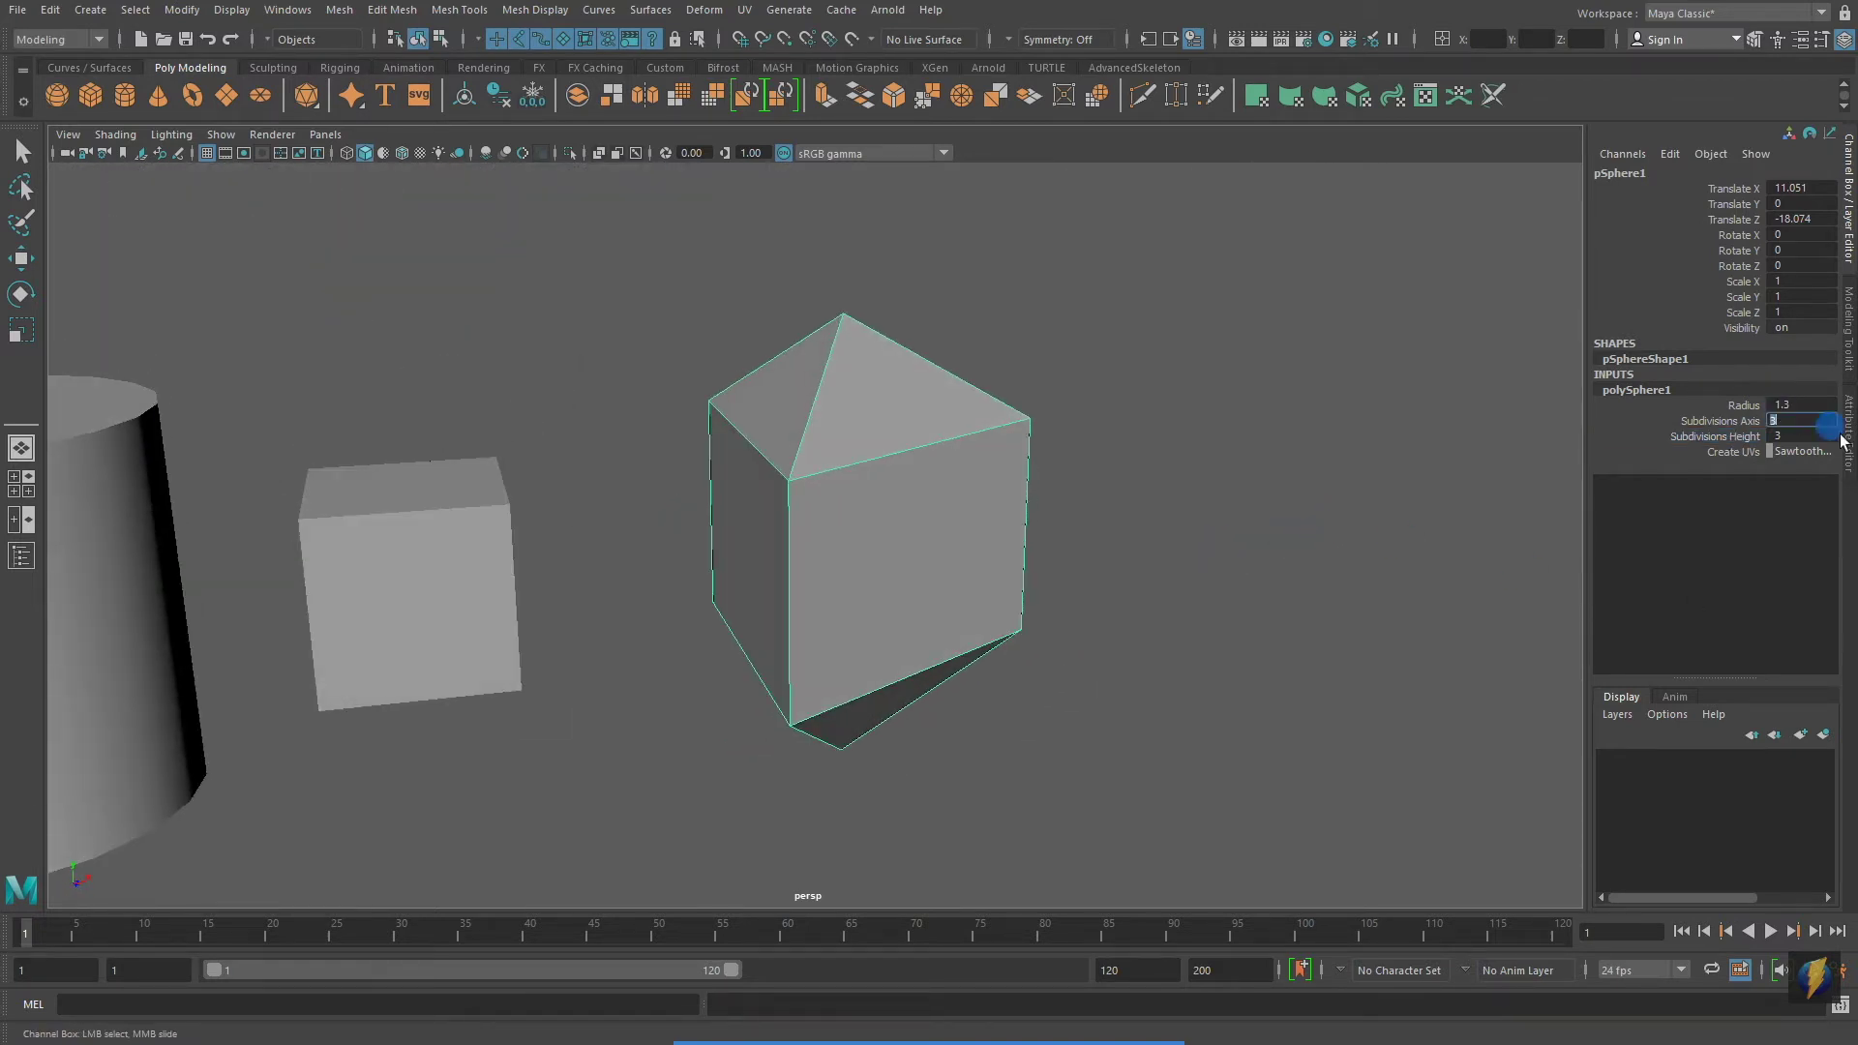
key(Return)
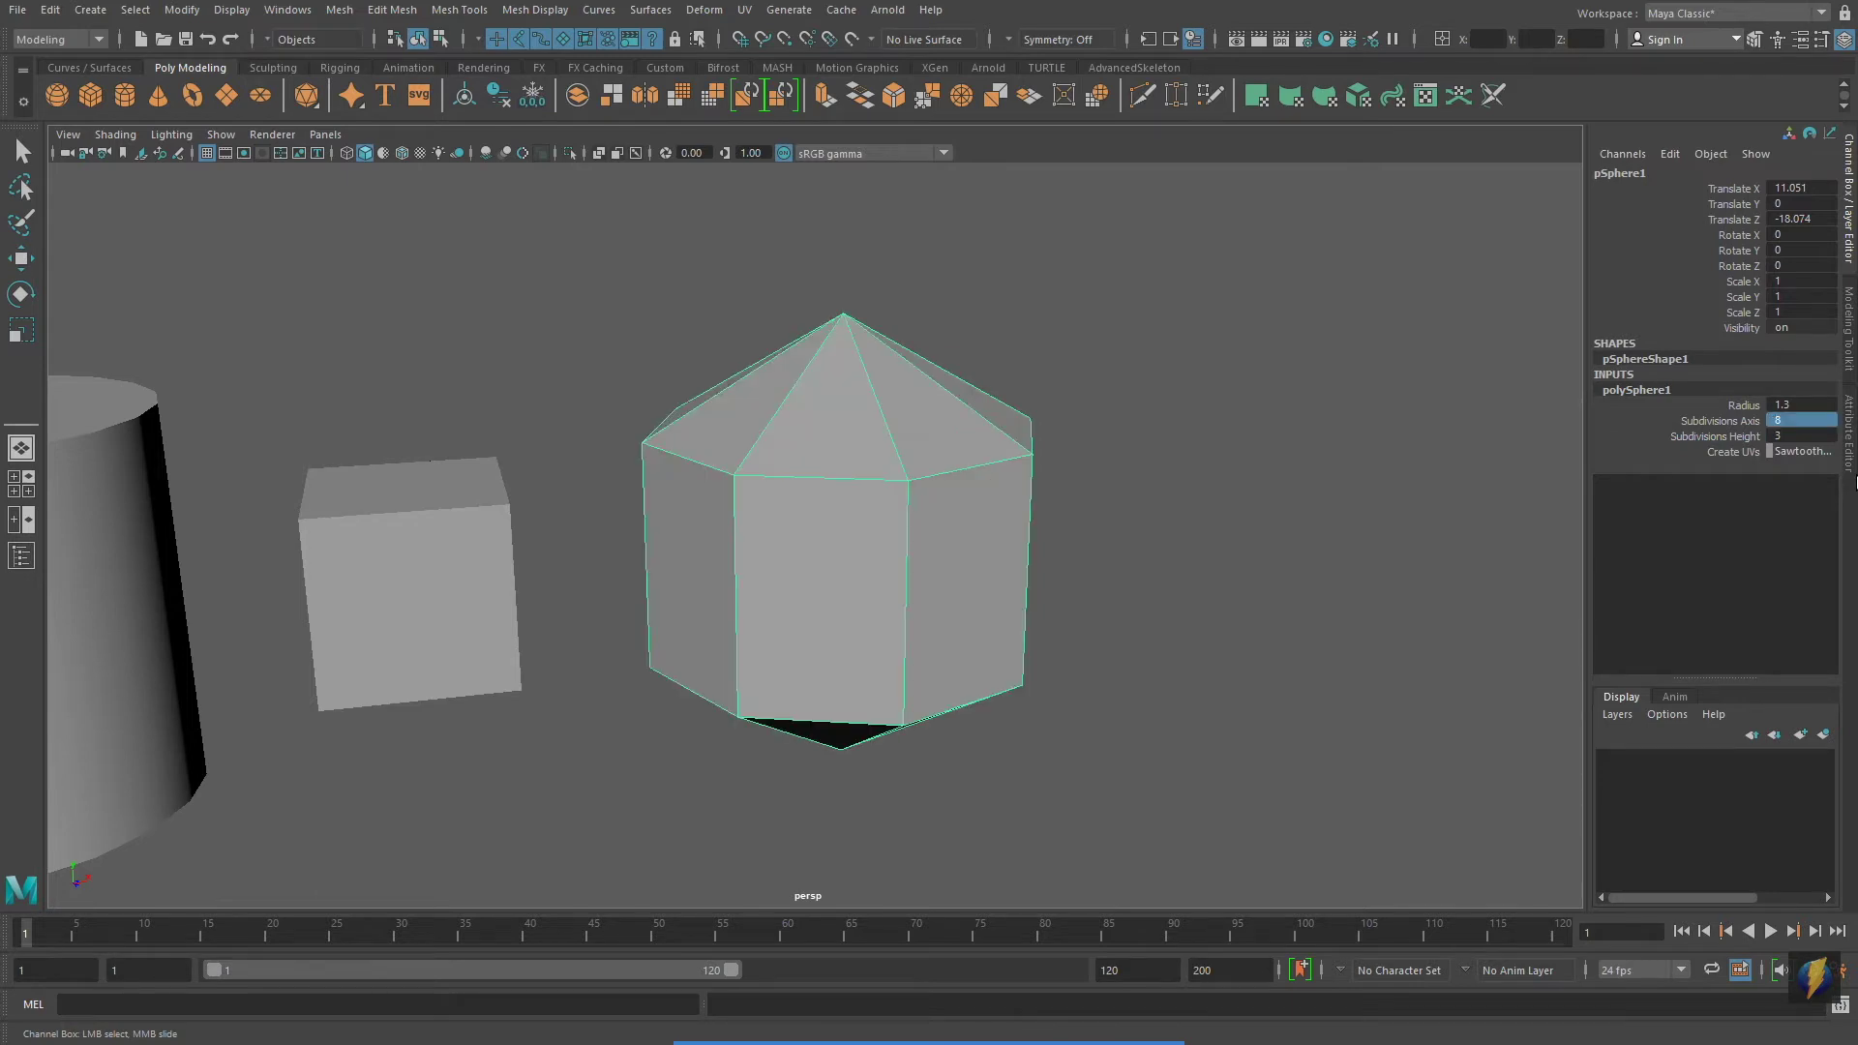
double_click(1784, 436)
key(Return)
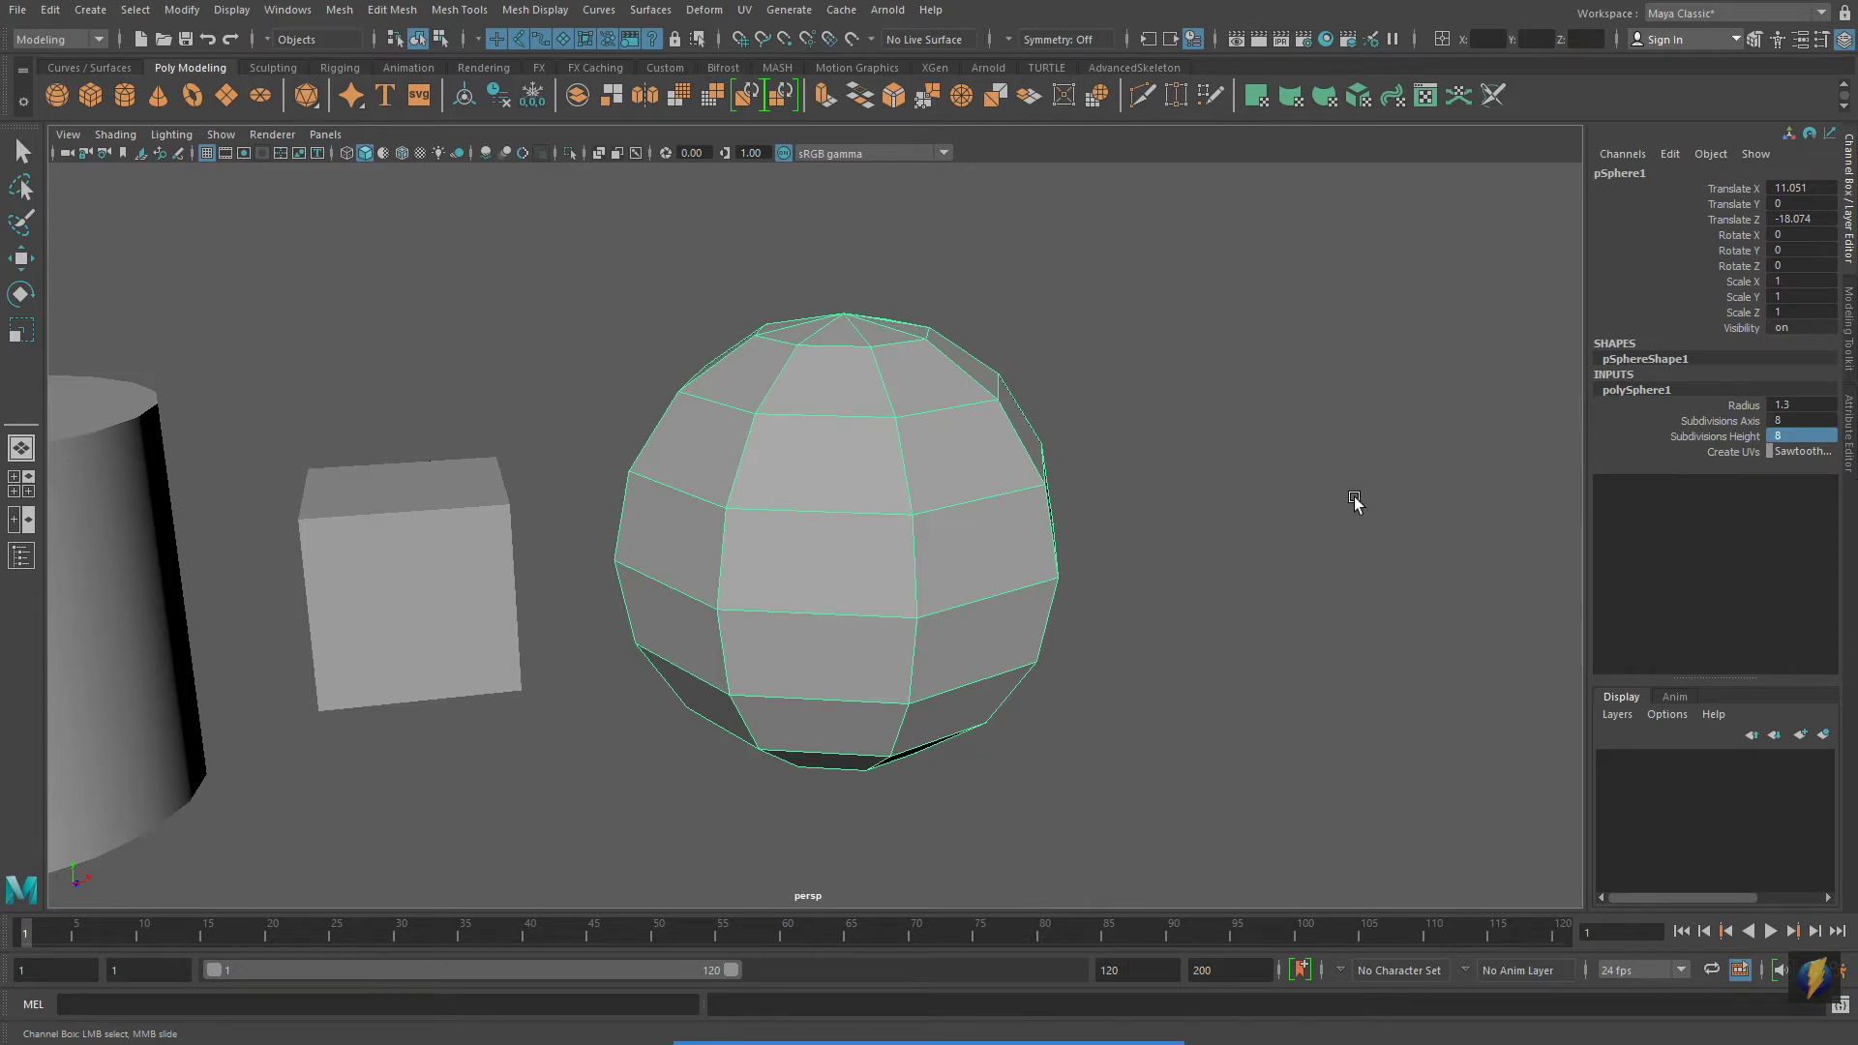
Select and frame the cube and the neighbouring cylinder in the viewport, ending with a wider view around the cylinder
click(361, 610)
key(r)
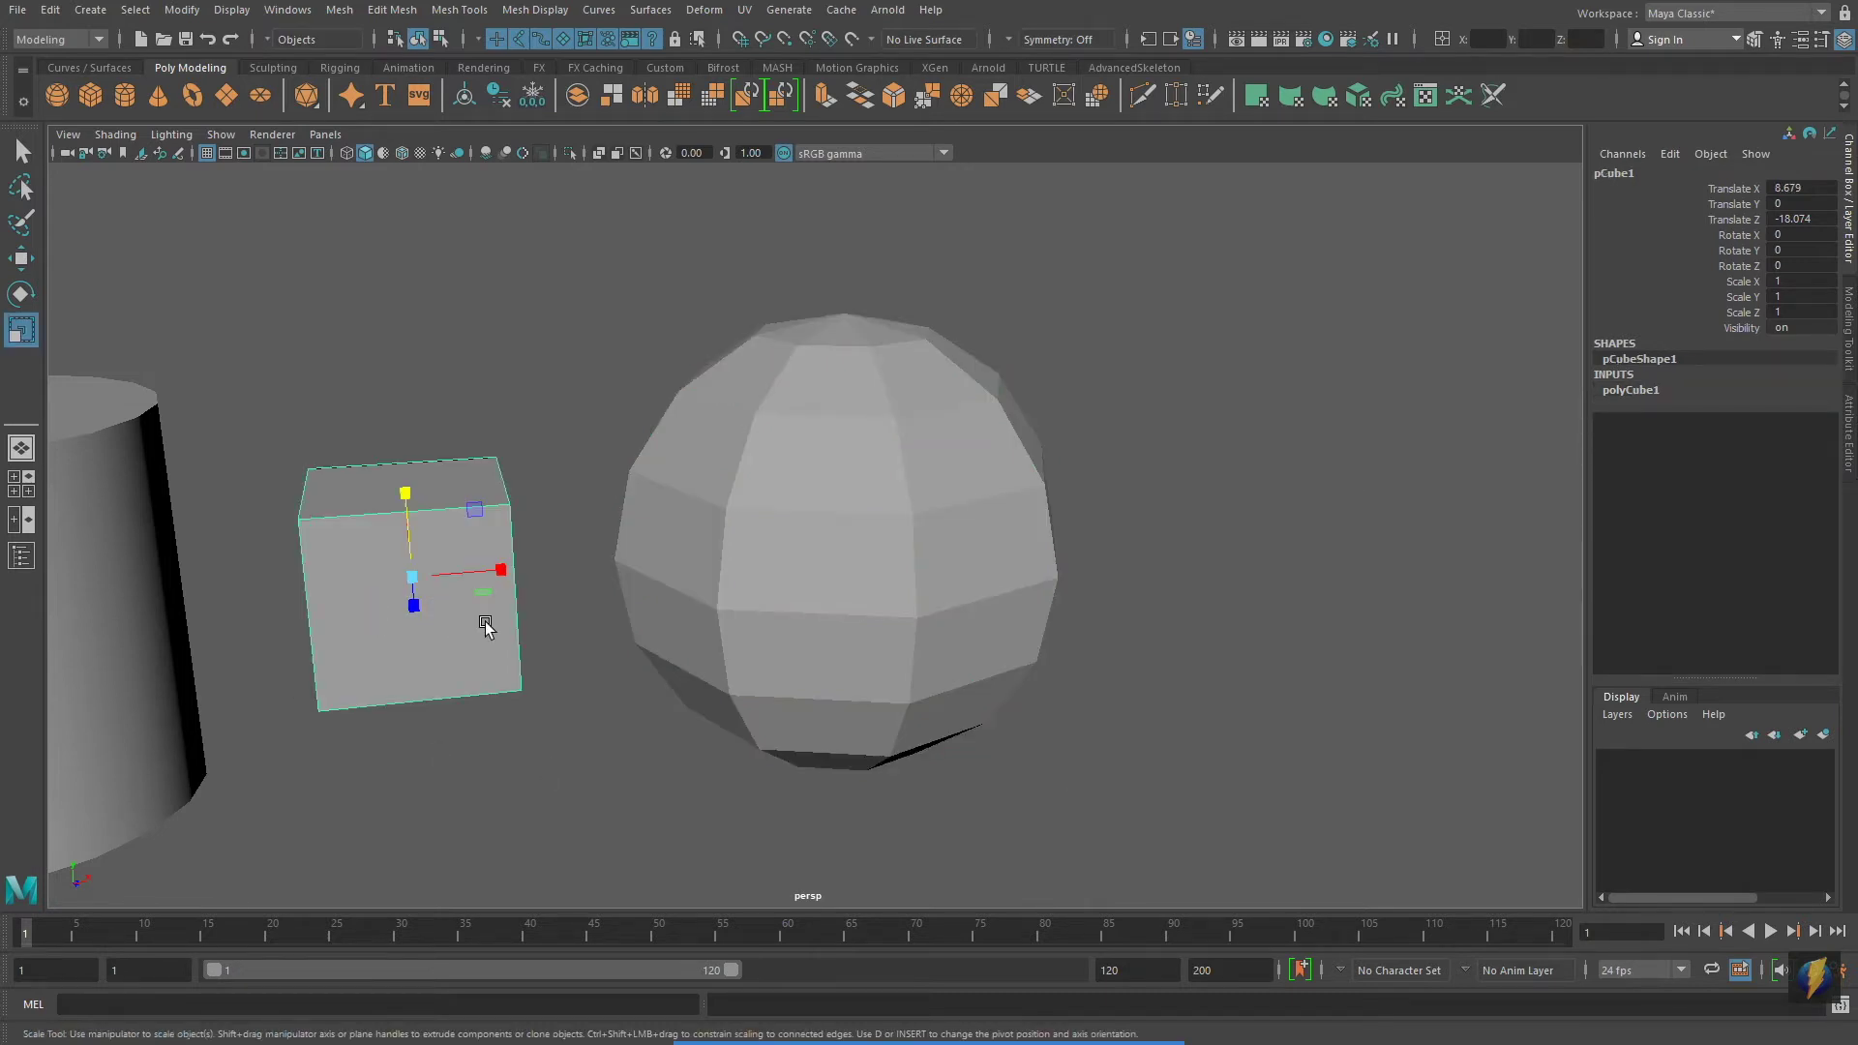
key(f)
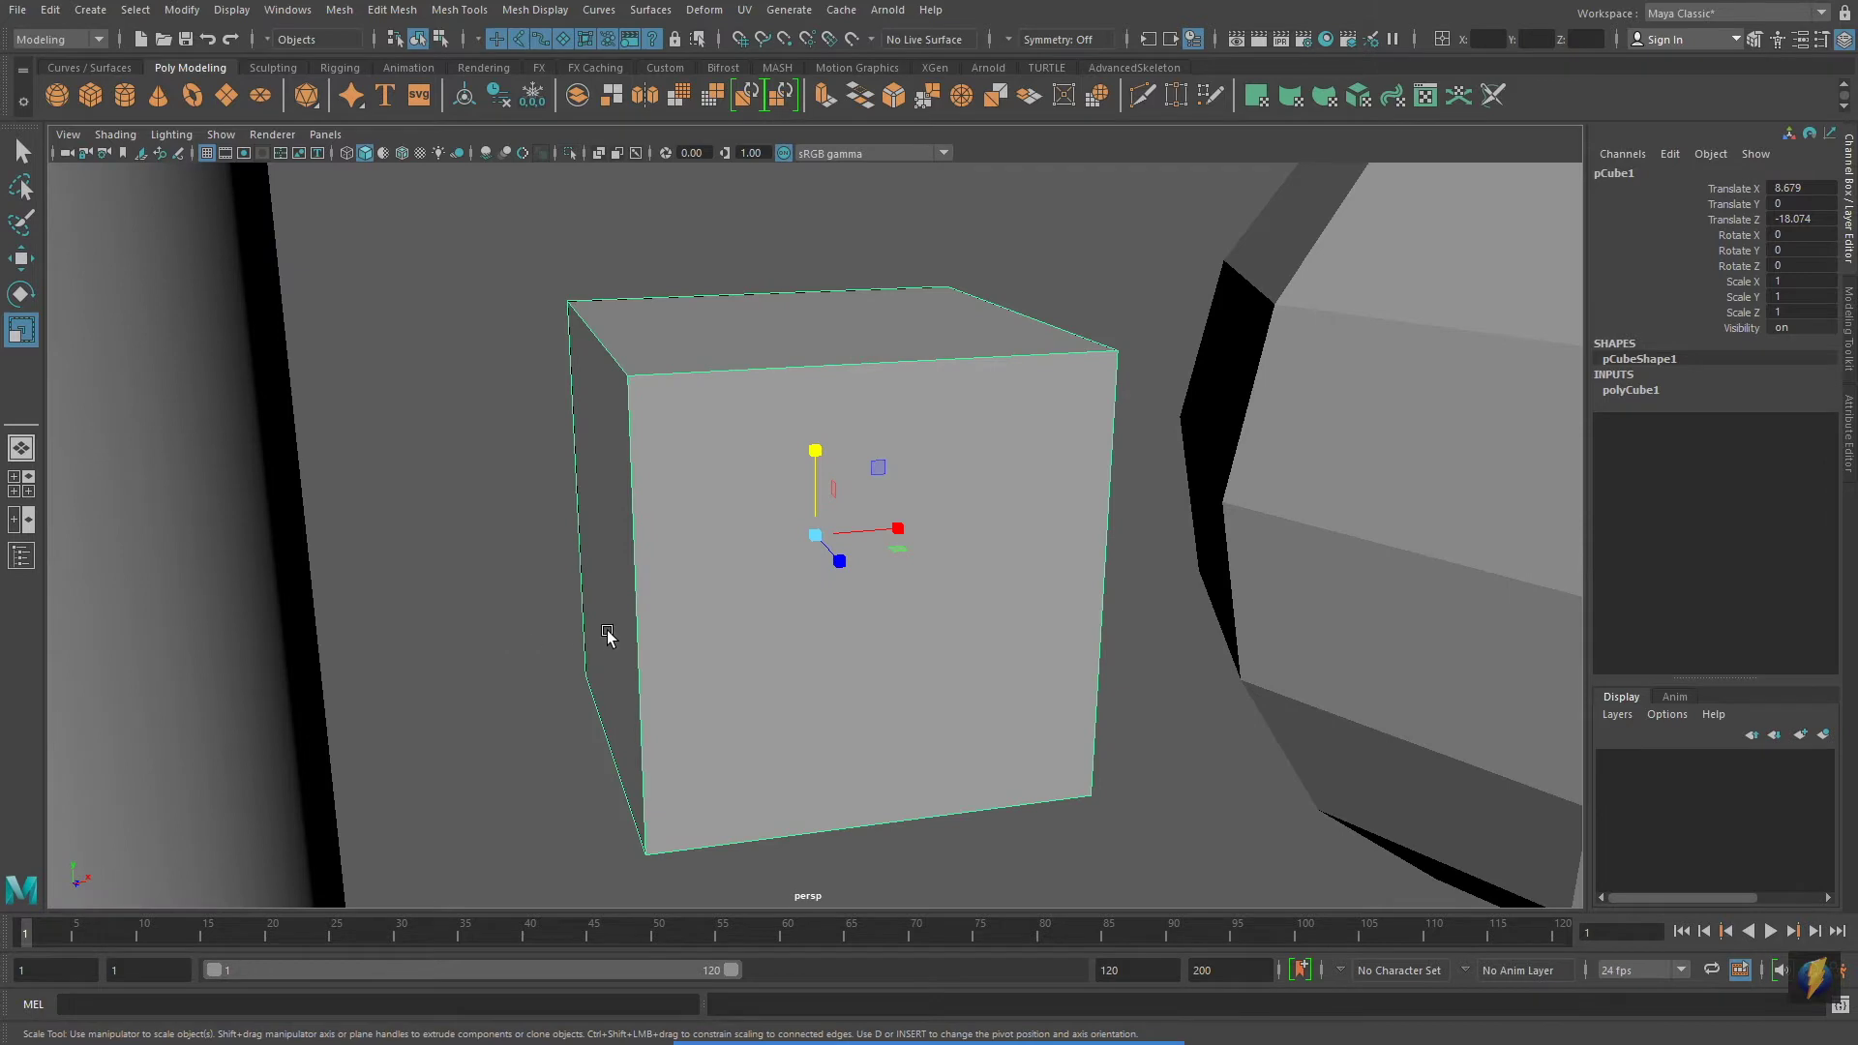
alt+right_drag(1107, 643, 439, 610)
click(482, 601)
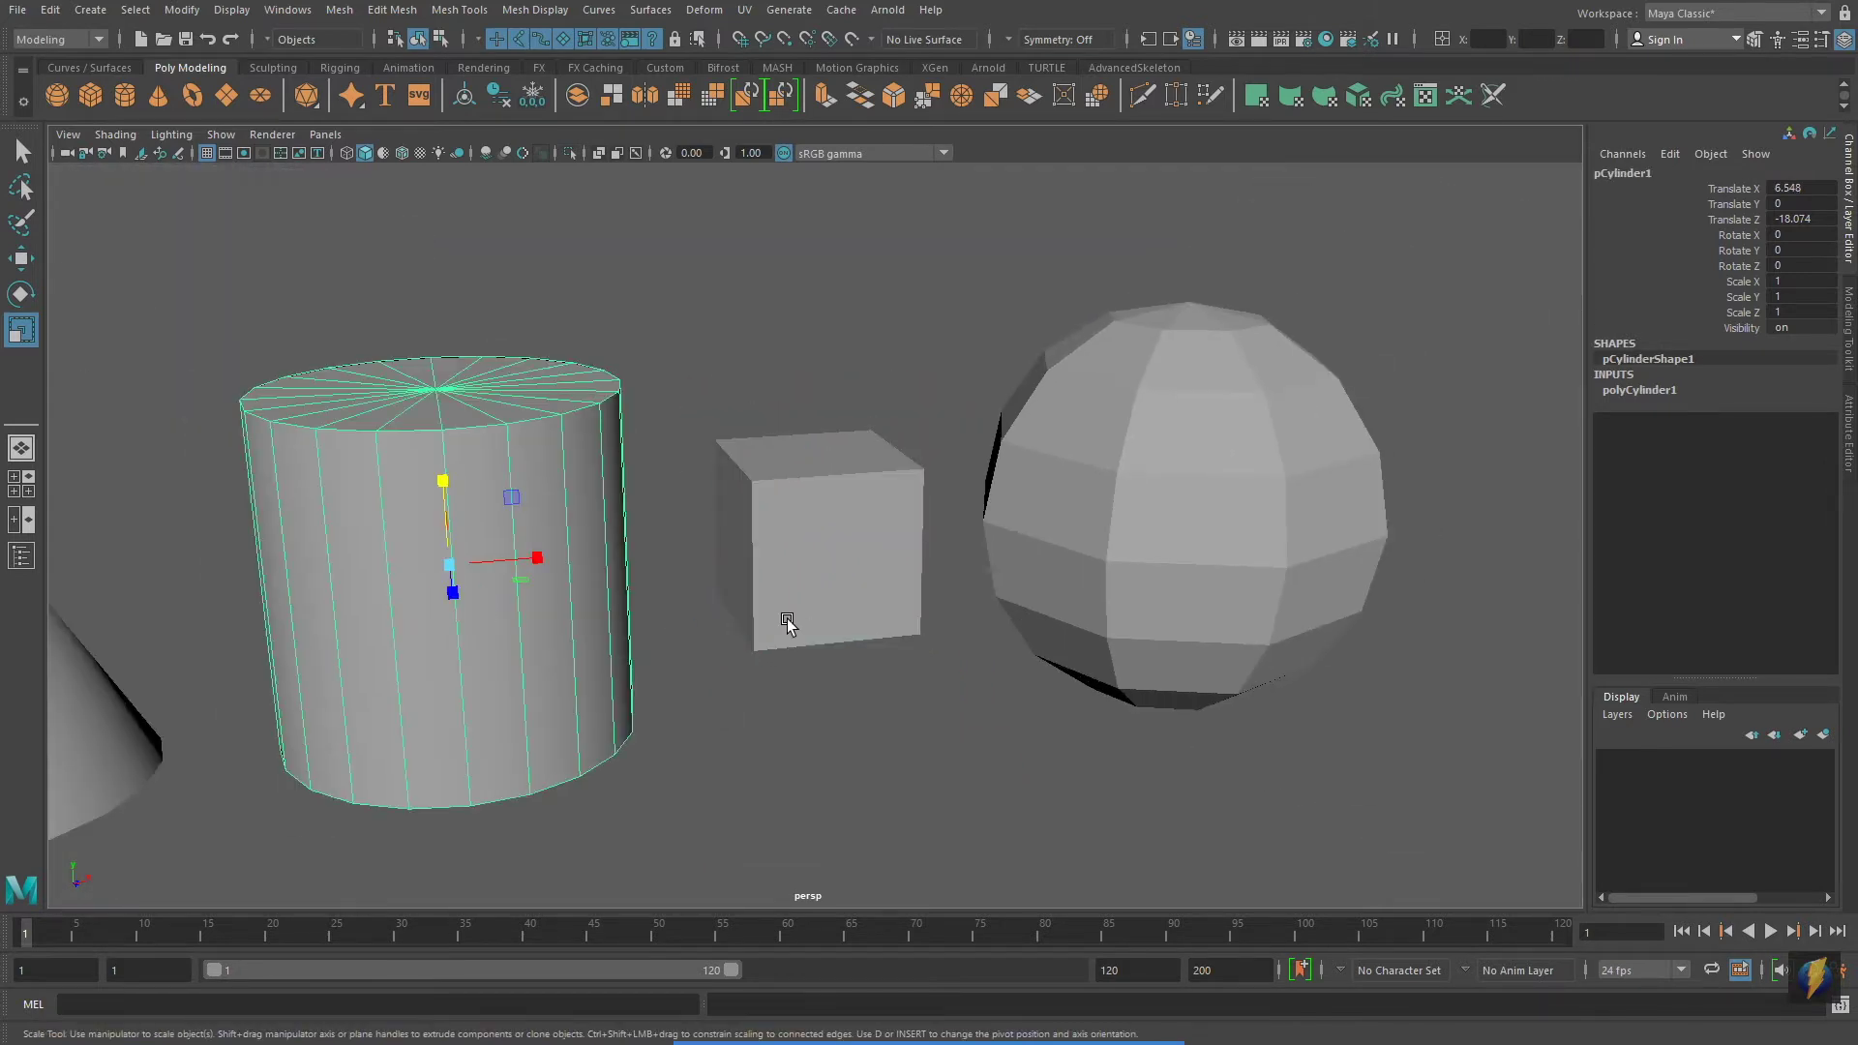
key(f)
alt+right_drag(1110, 695, 807, 641)
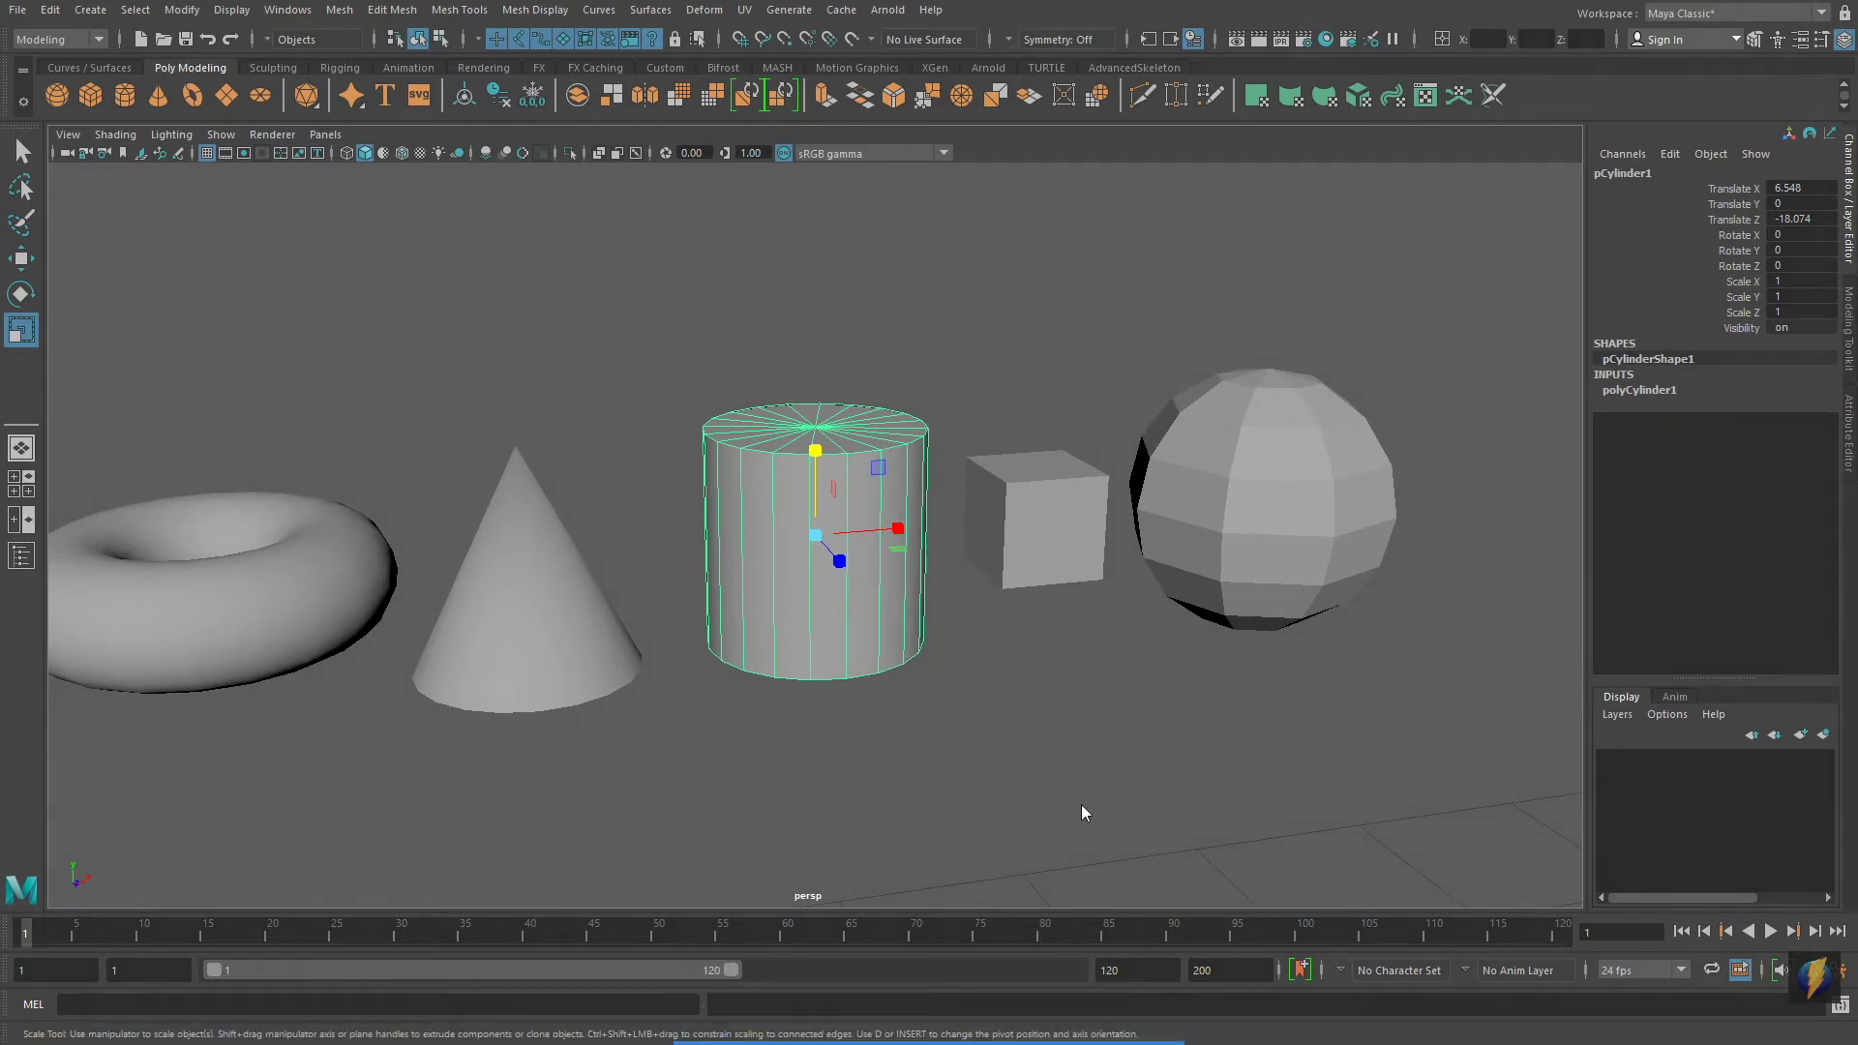
Show the Outliner beside the viewport and select pSphere1, pCube1, pCylinder1, pCone1 and pTorus1 in it one after another
mouse_move(1082, 811)
mouse_down()
mouse_move(666, 868)
mouse_move(34, 450)
mouse_move(37, 558)
mouse_up()
click(21, 559)
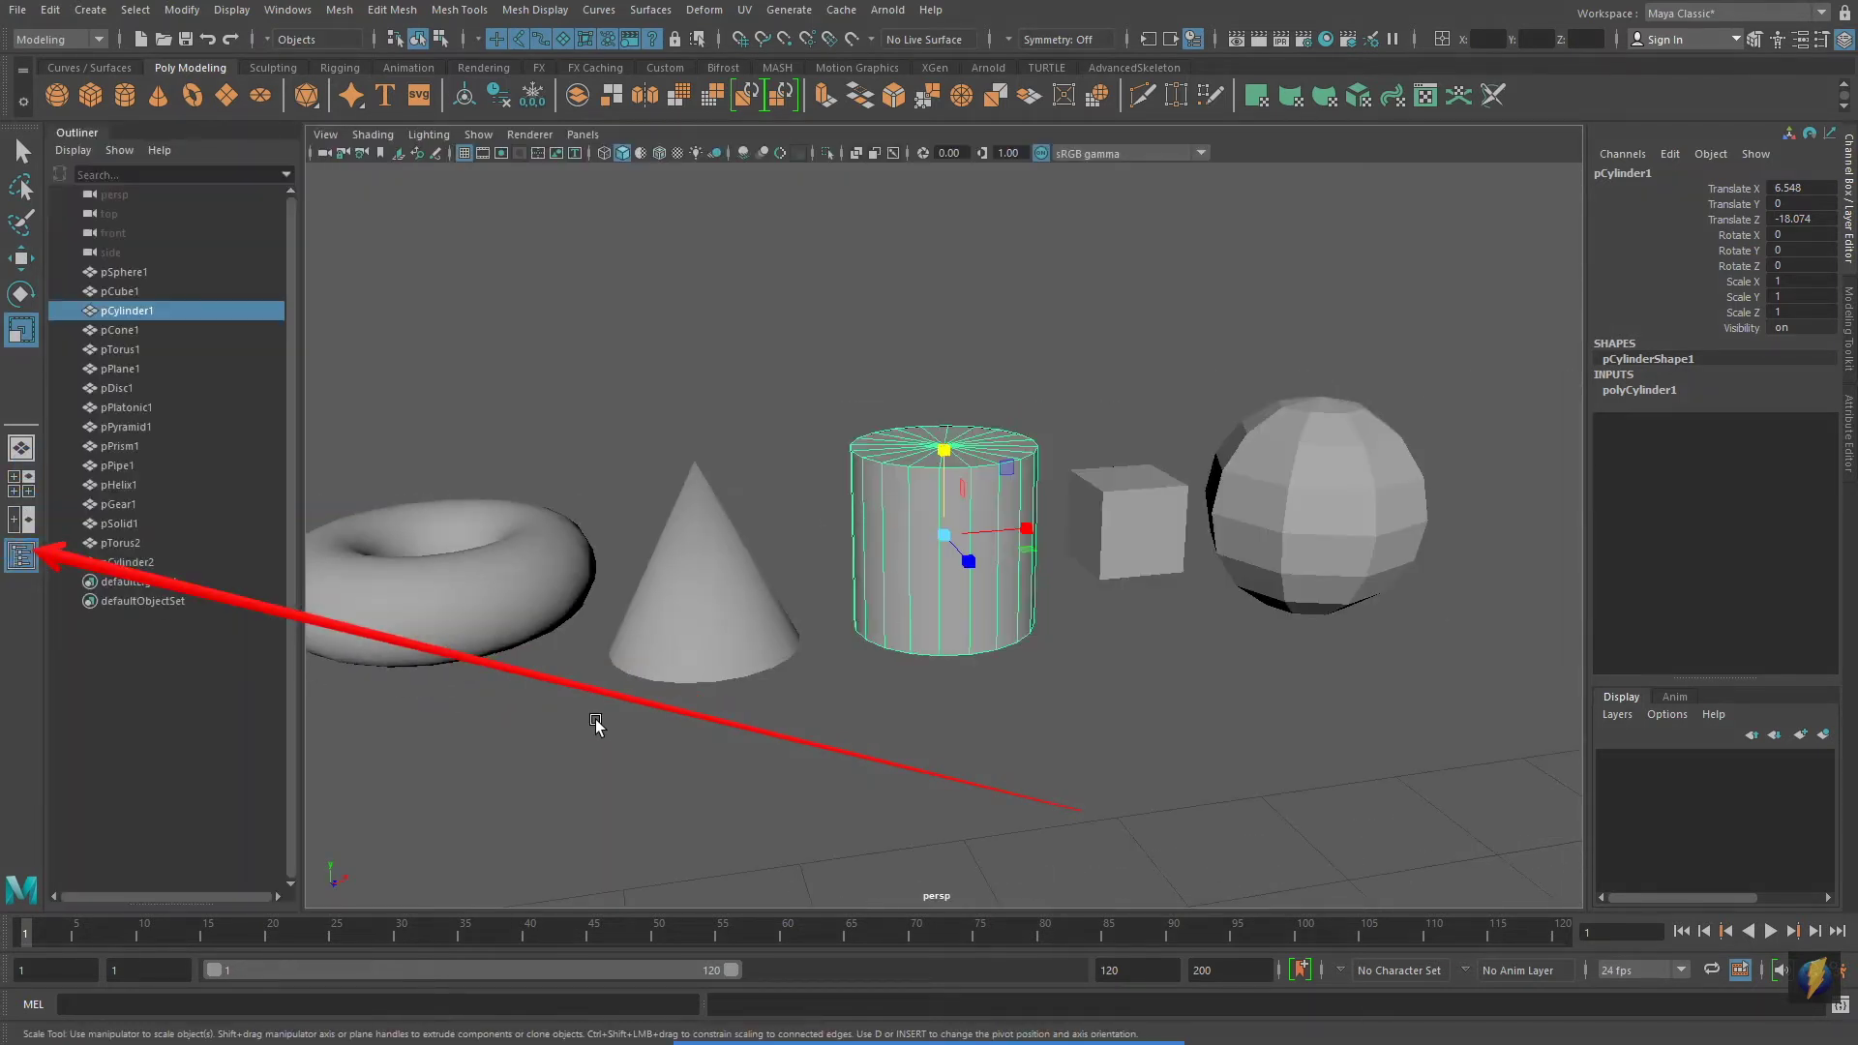
click(129, 271)
click(130, 294)
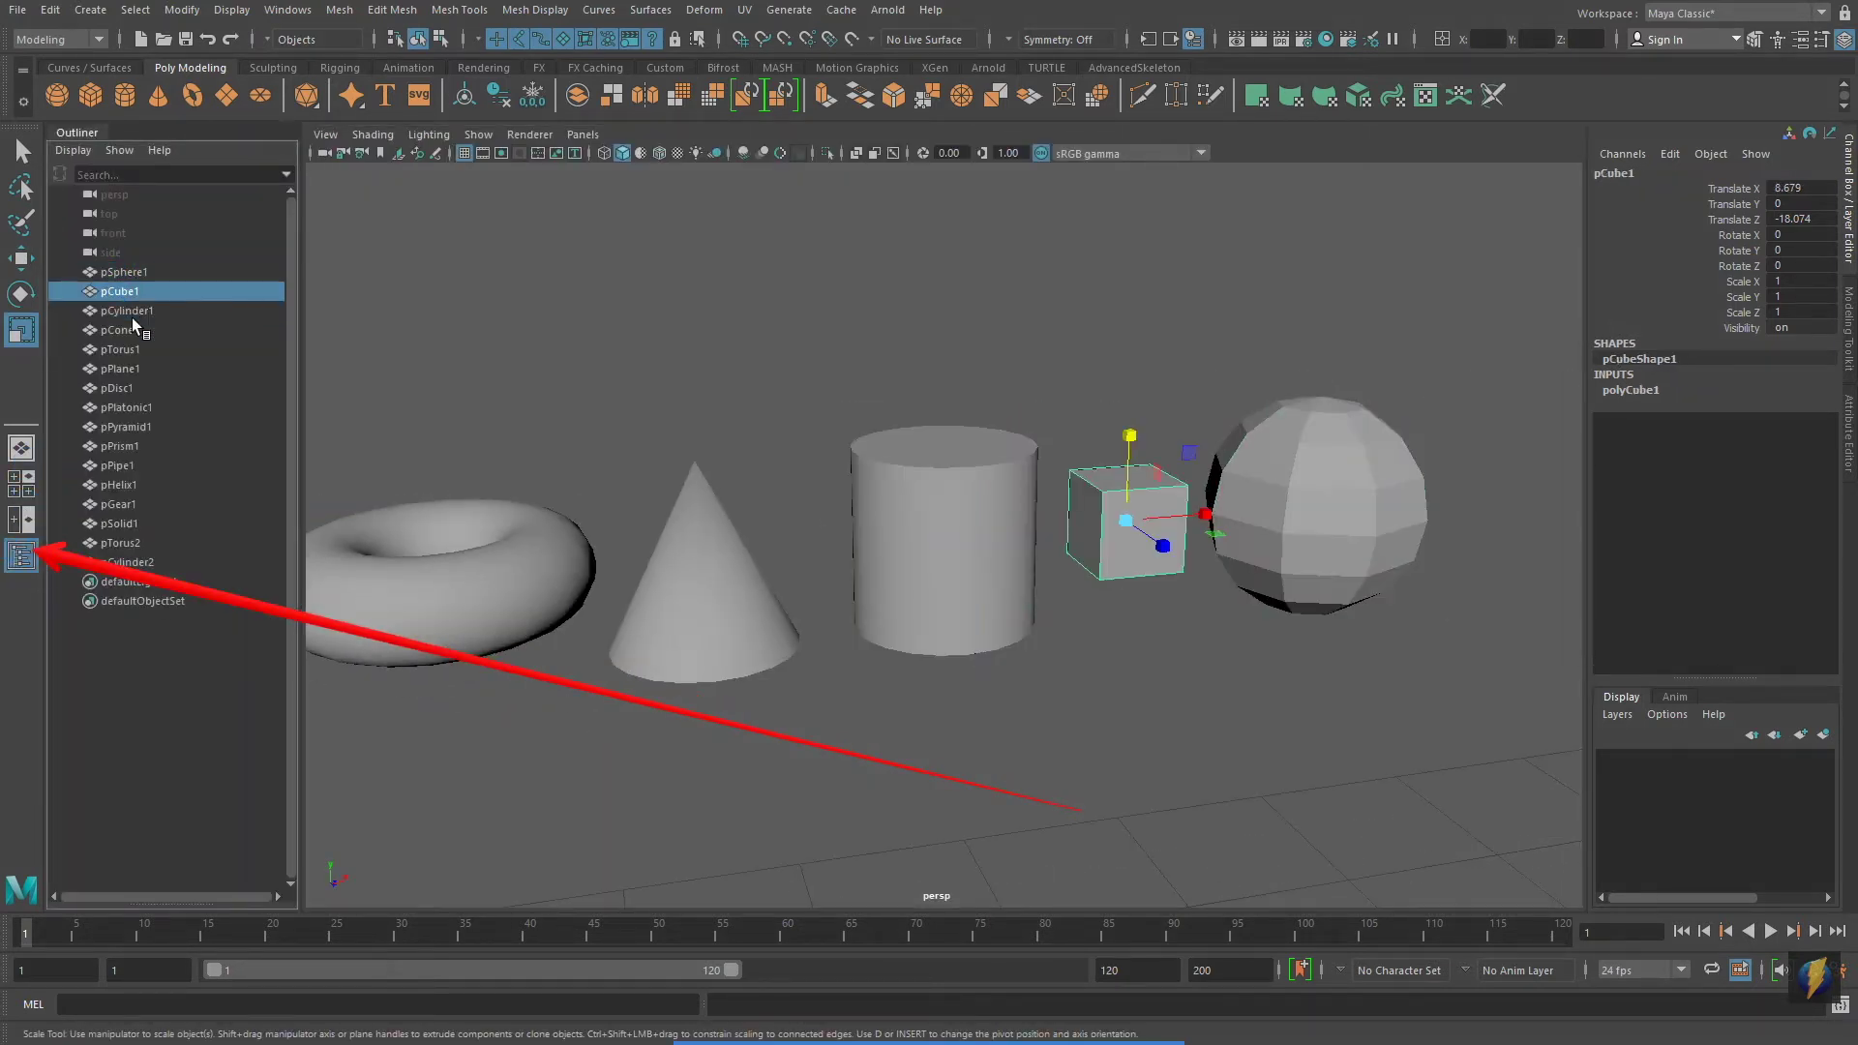
click(132, 313)
click(134, 331)
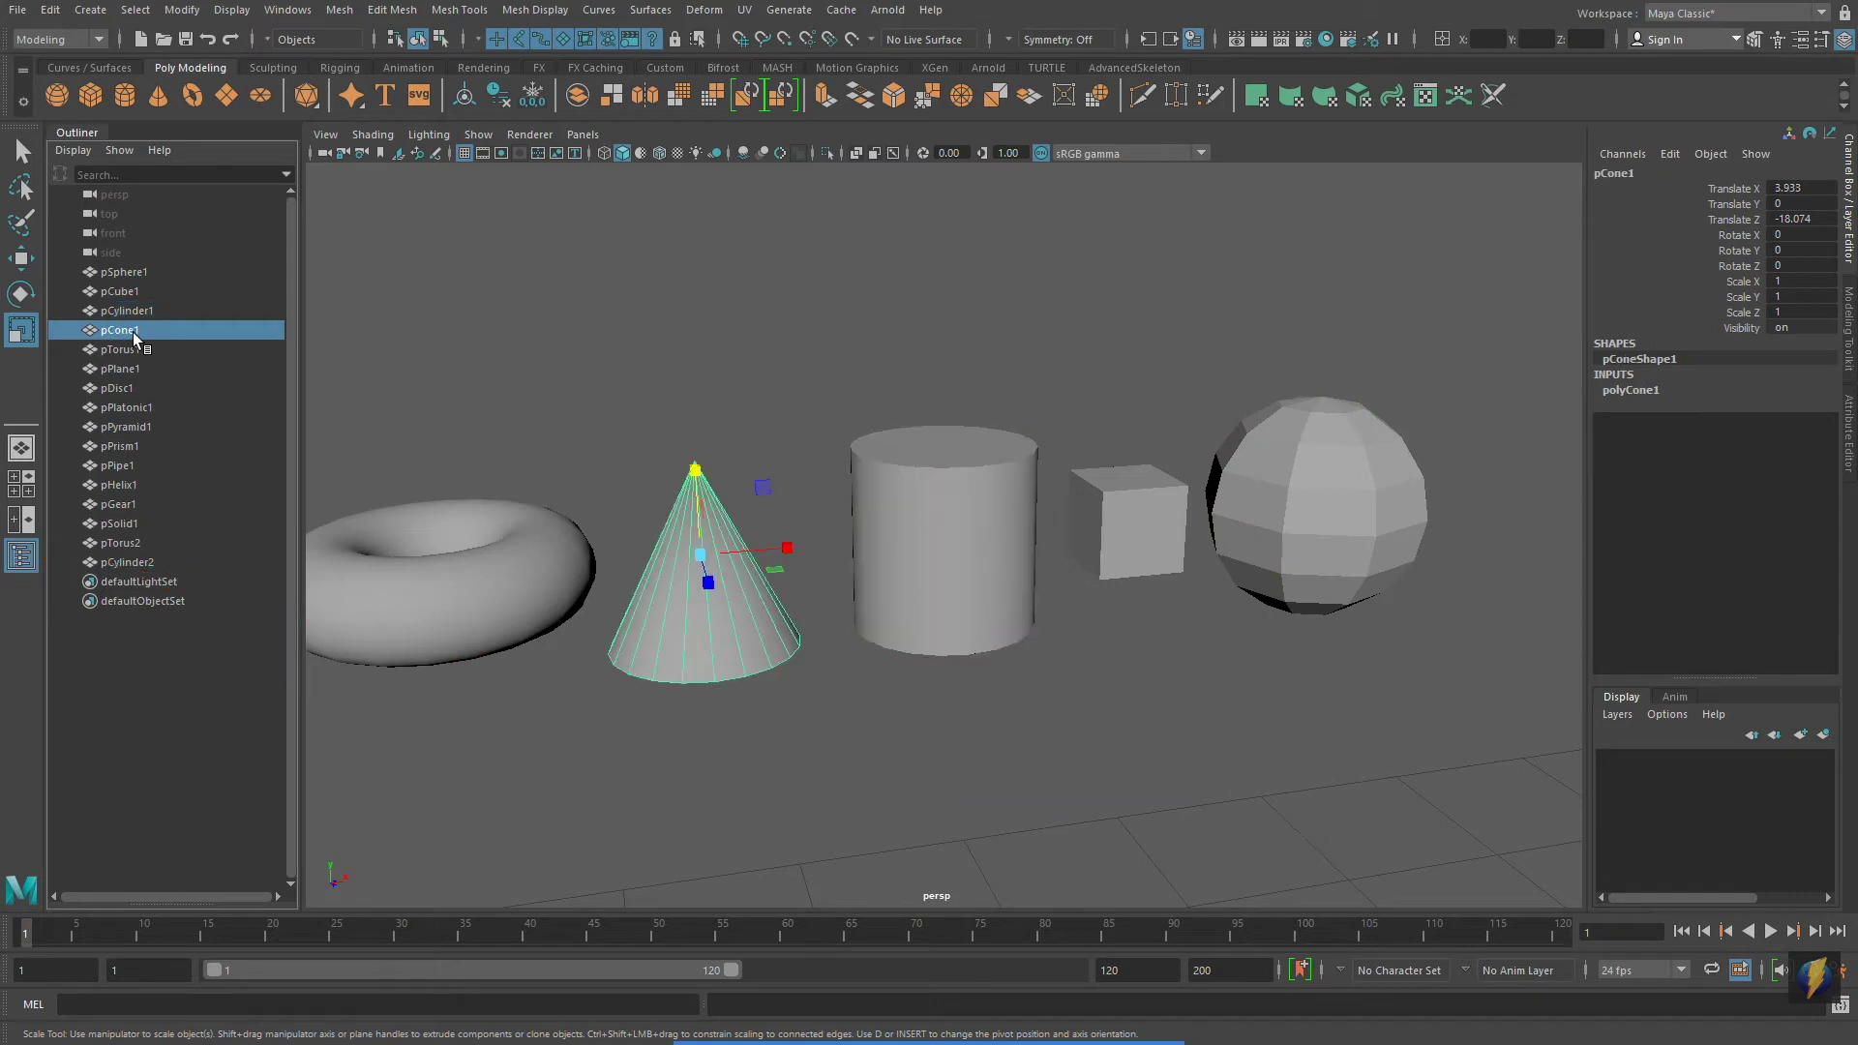
click(125, 350)
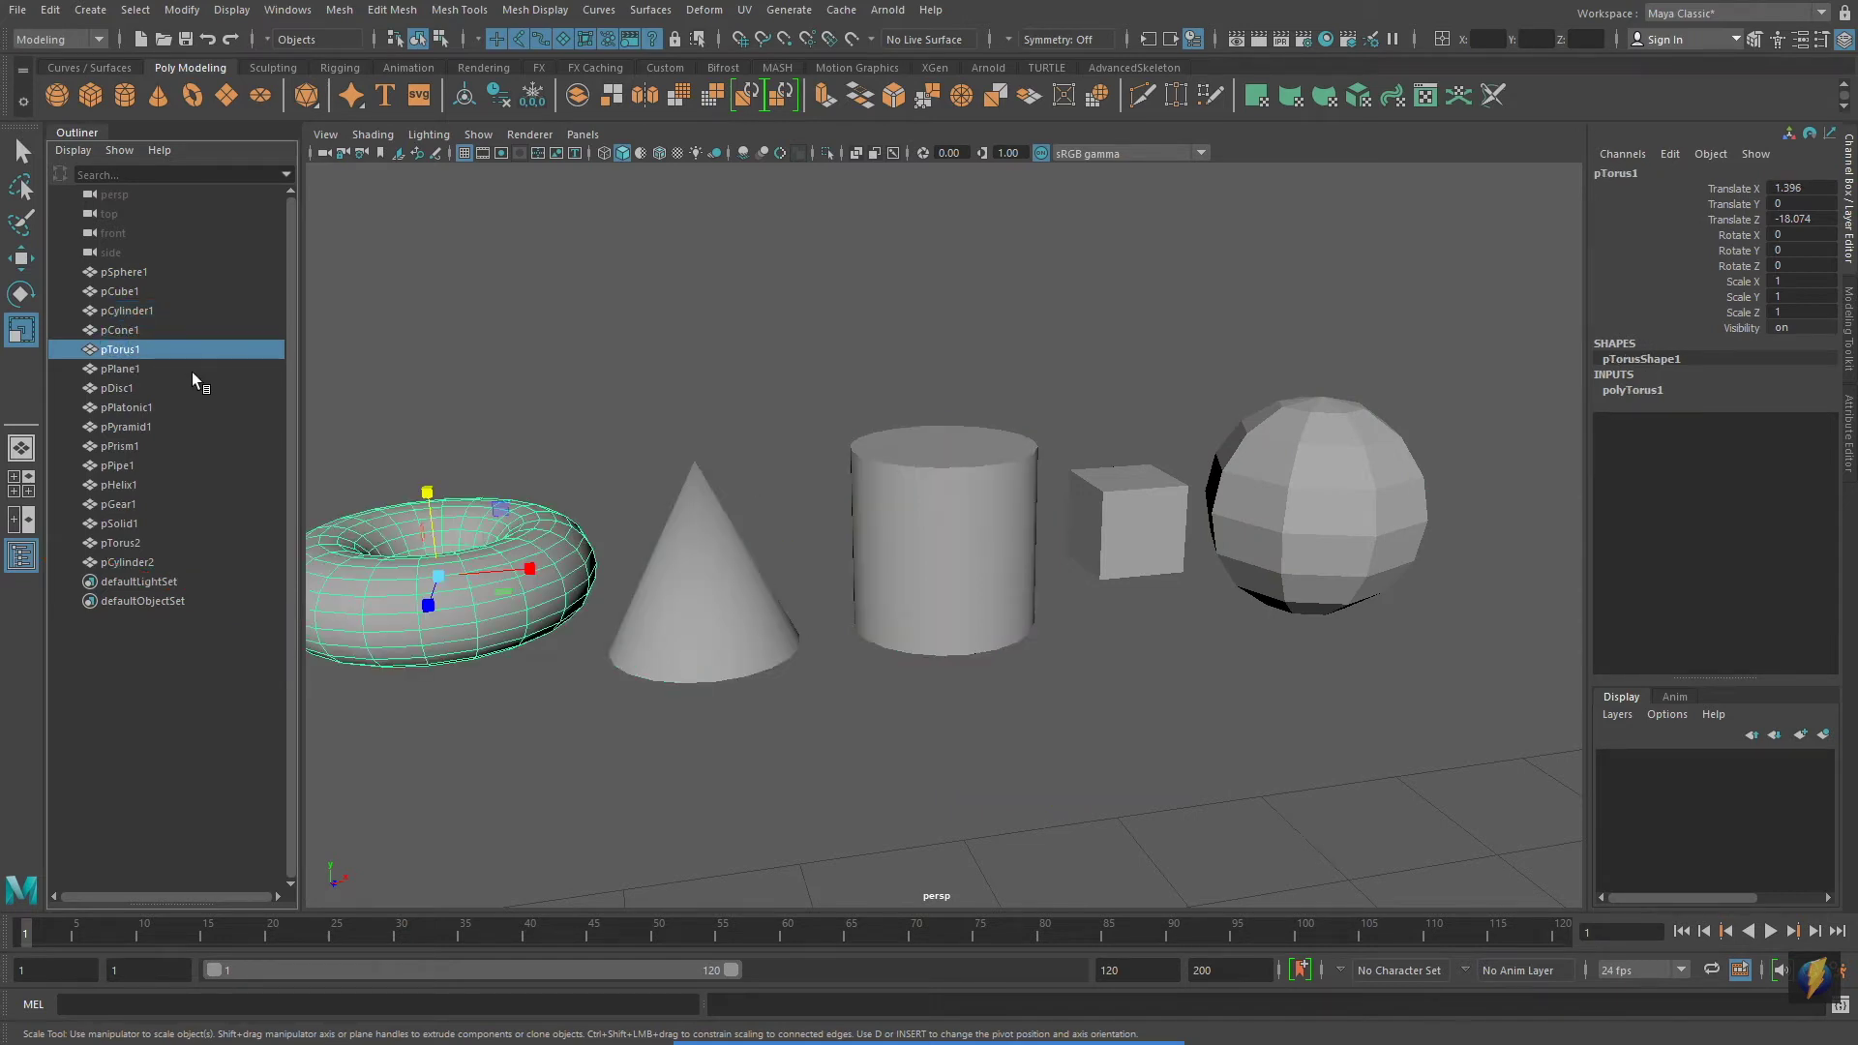
Clear the selection and frame the whole scene, and locate pCone1 through the Outliner by framing it
click(1181, 724)
key(a)
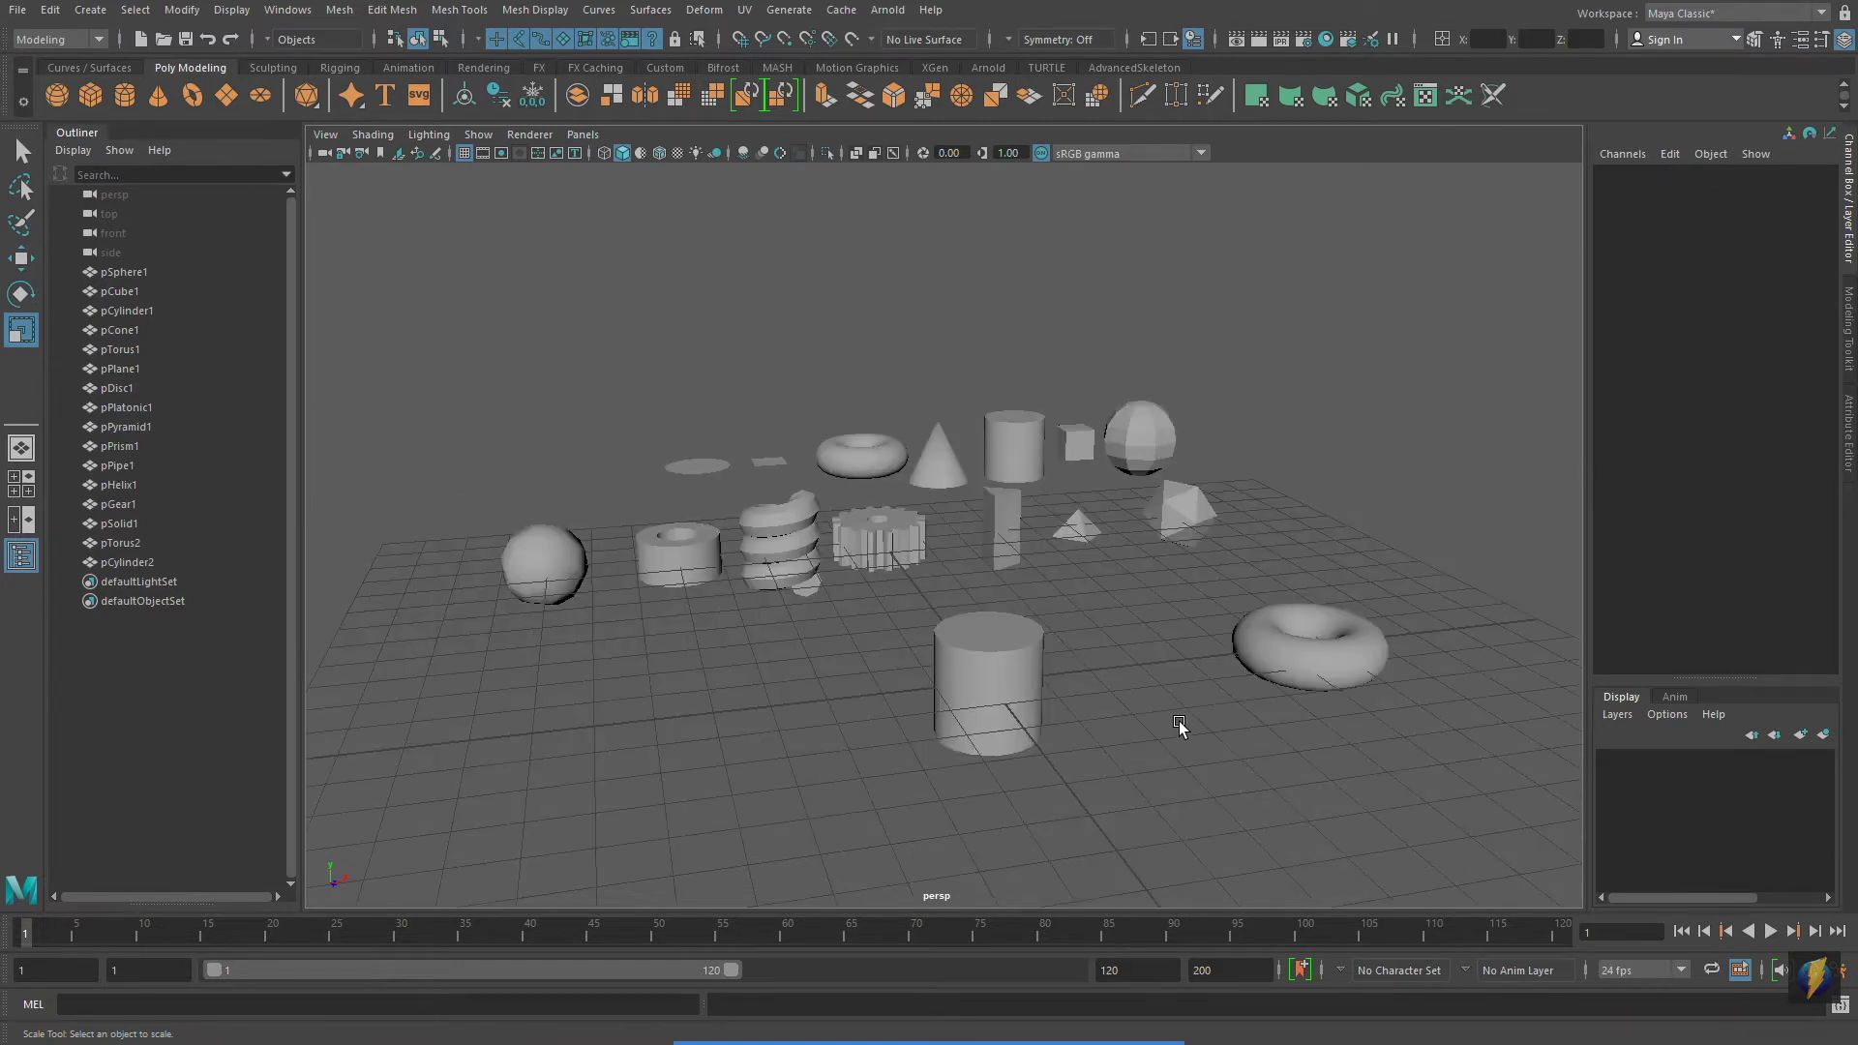
click(117, 330)
key(f)
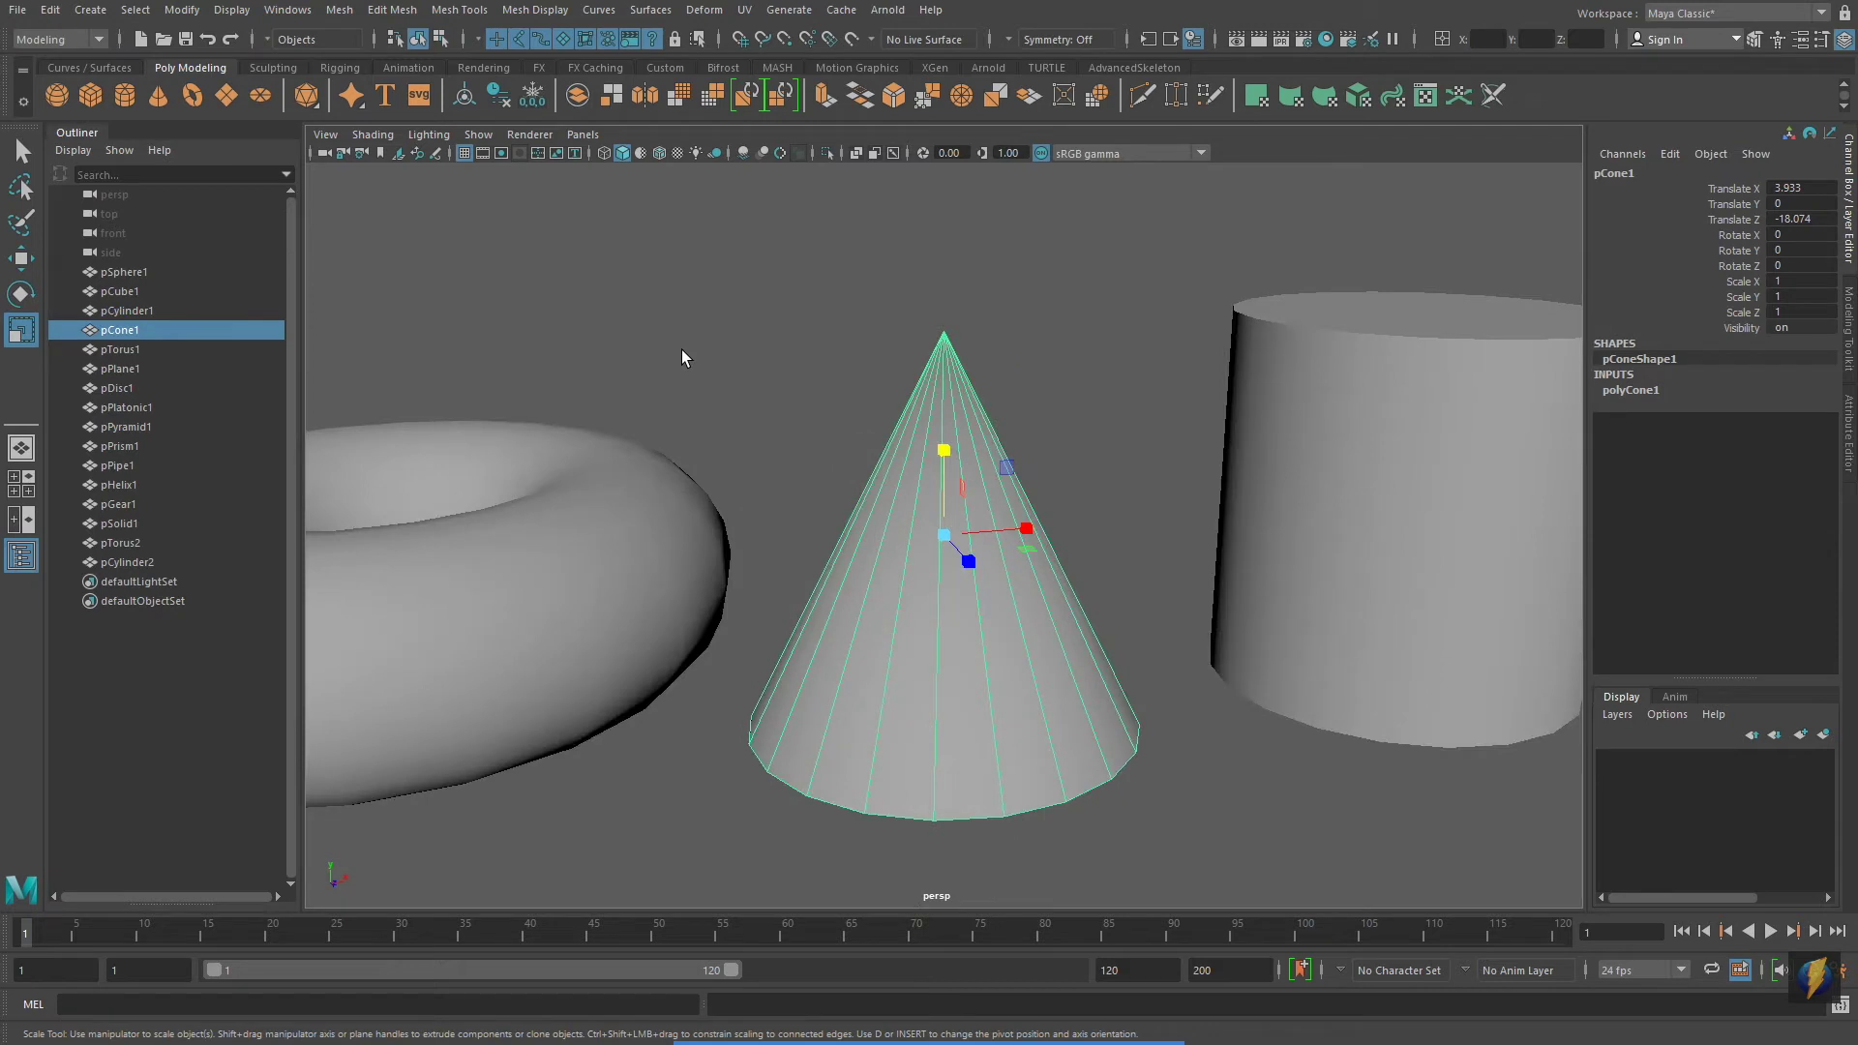
Select and frame pCylinder1 from the Outliner, and set its polyCylinder1 radius to 0.4 and height to 2.1
click(137, 311)
key(f)
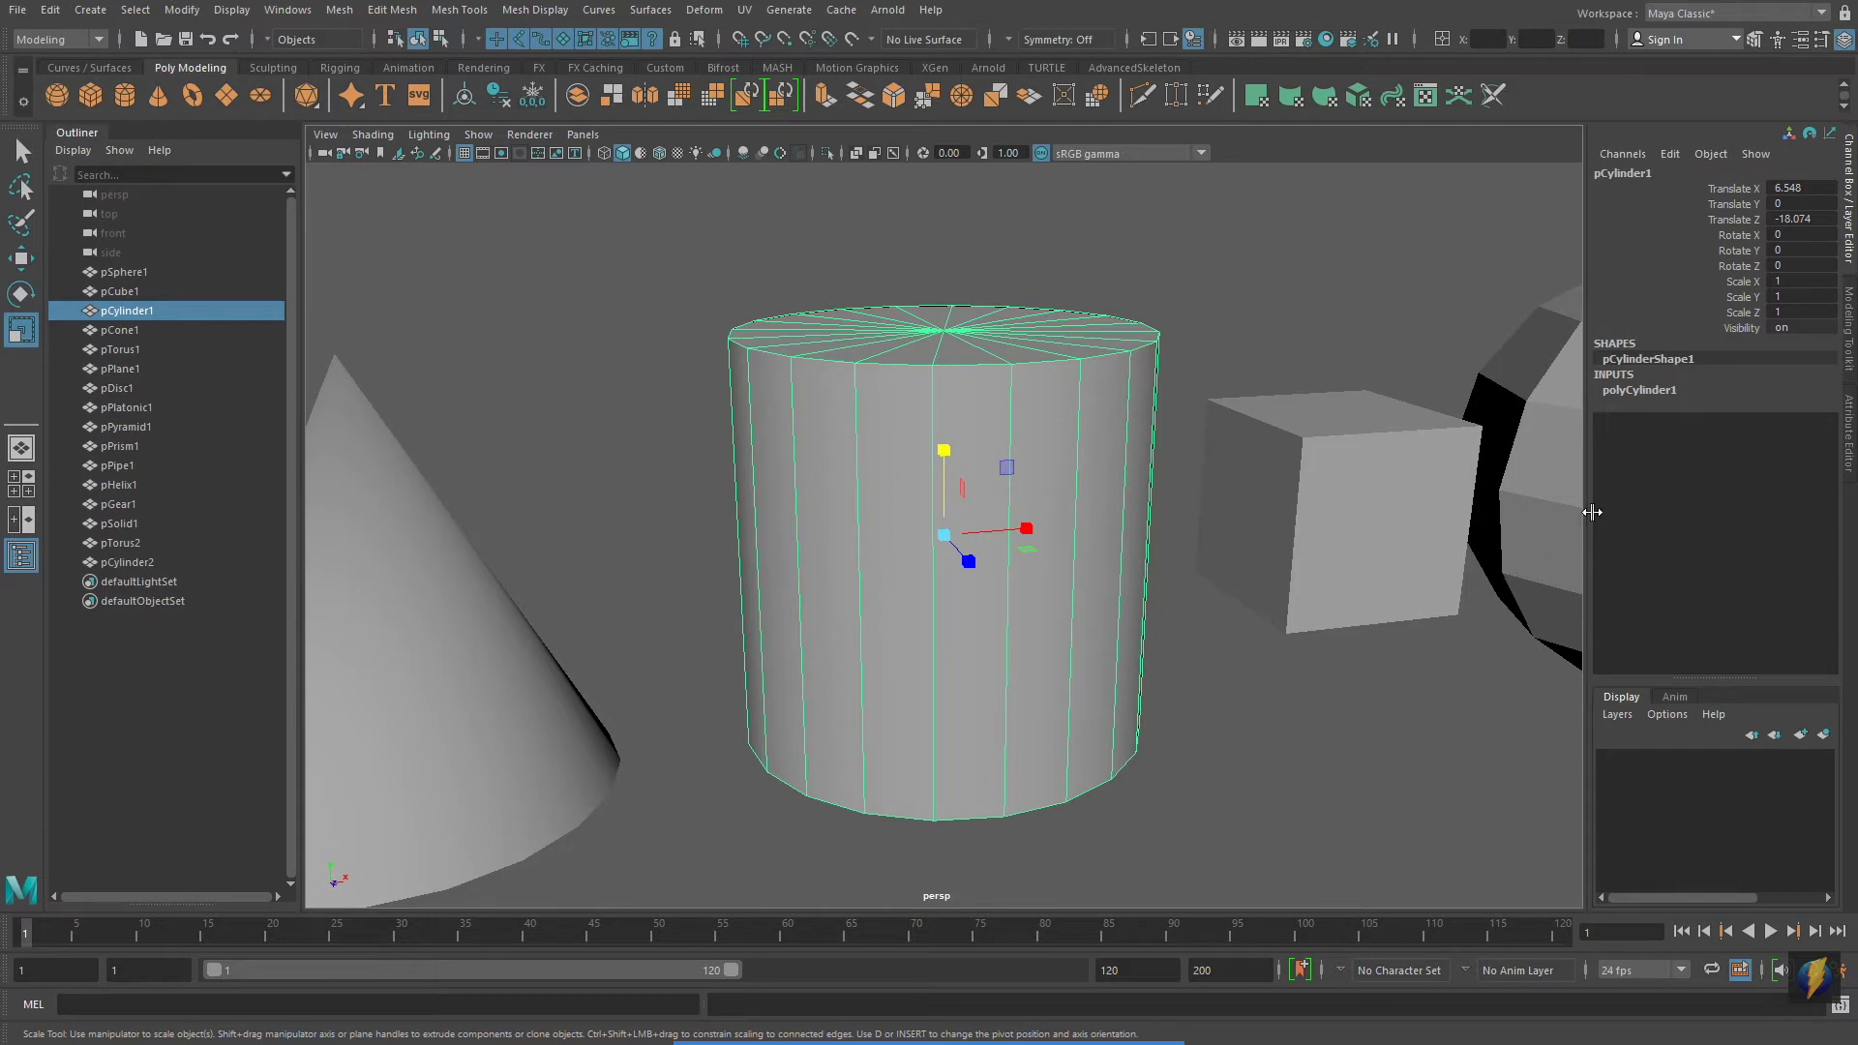
click(1635, 389)
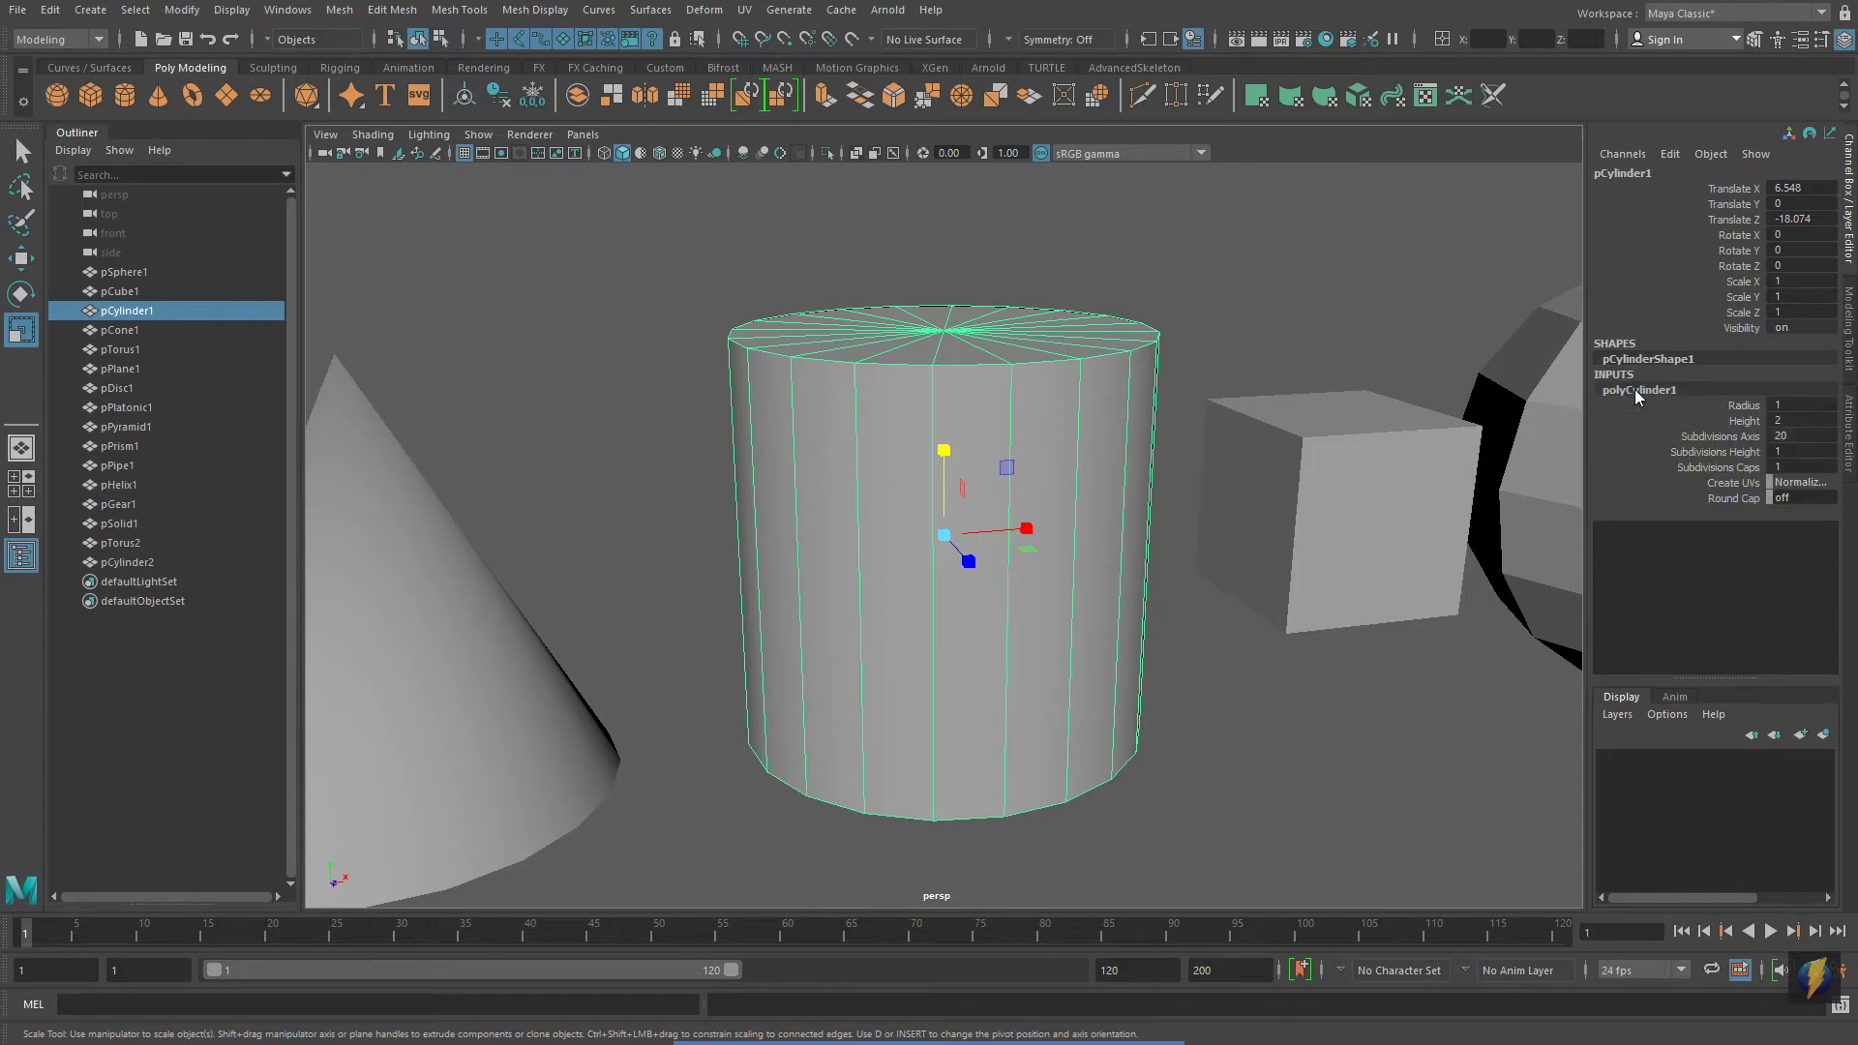
click(1746, 407)
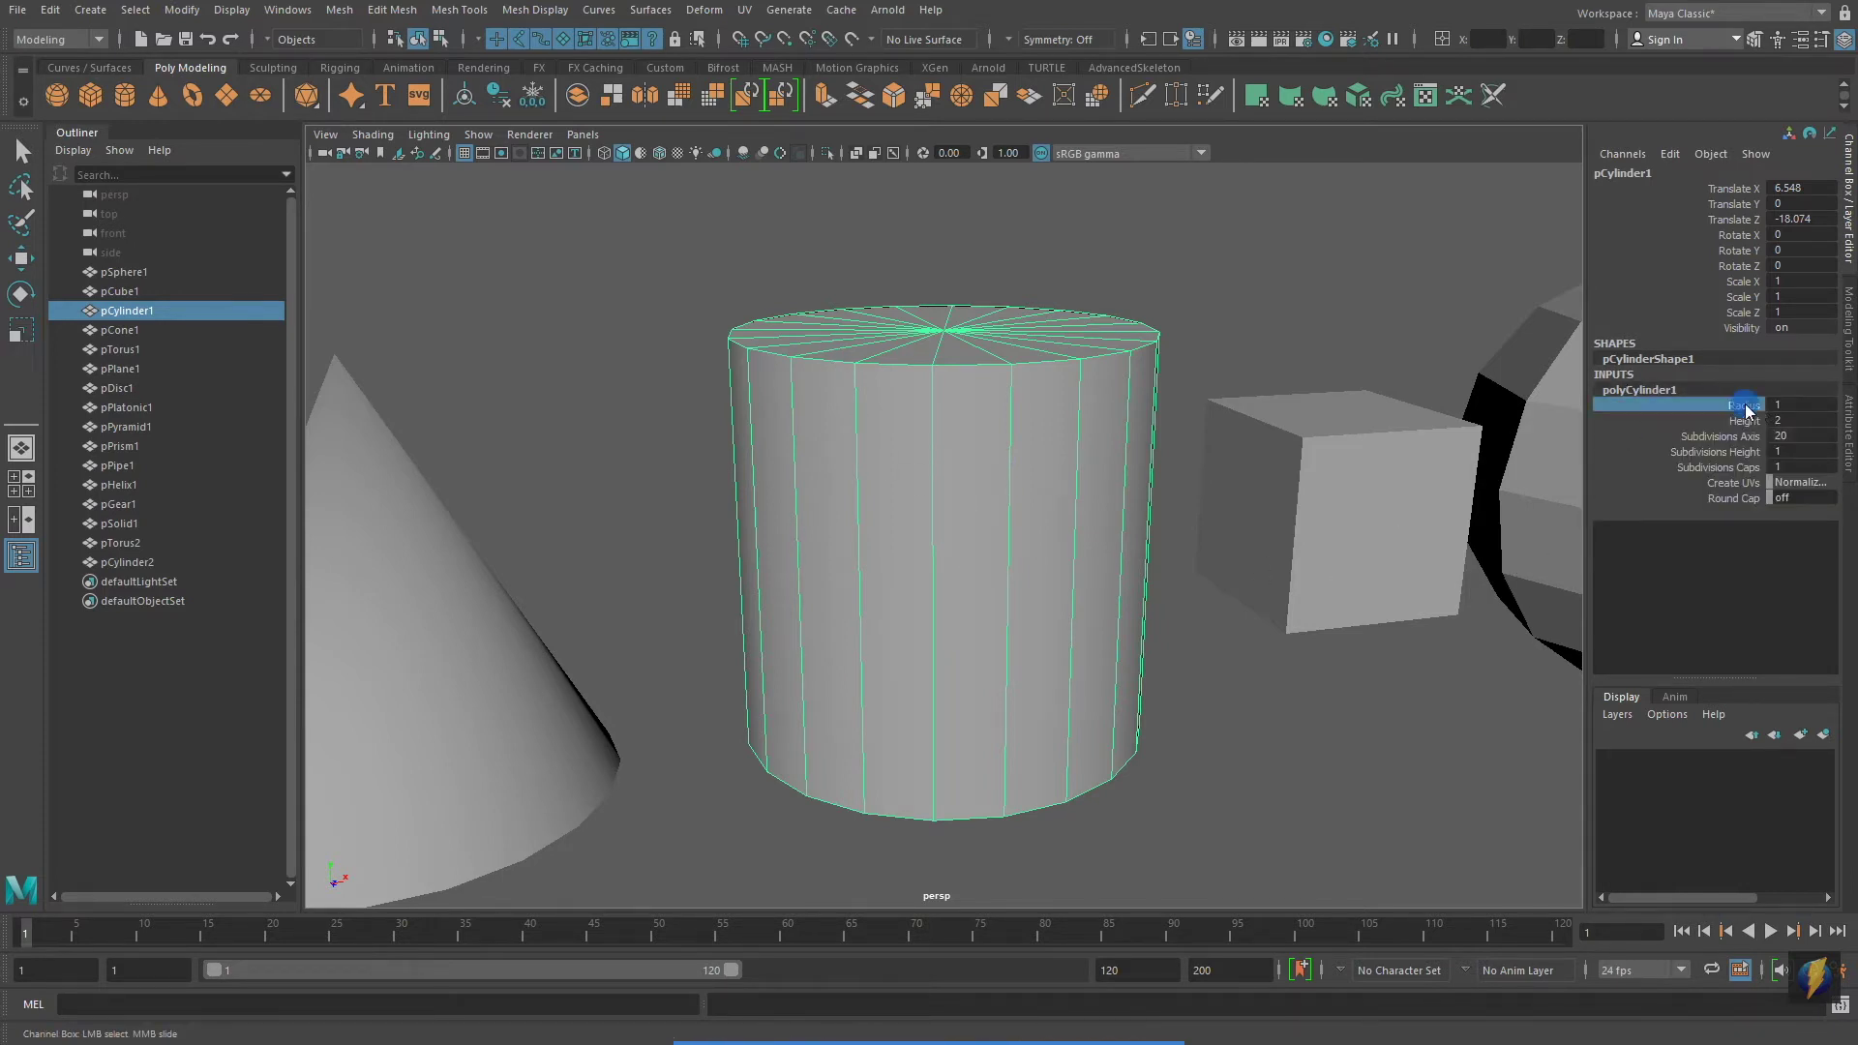
mouse_move(1248, 559)
middle_down()
mouse_move(1223, 552)
mouse_move(1252, 567)
mouse_move(1235, 566)
middle_up()
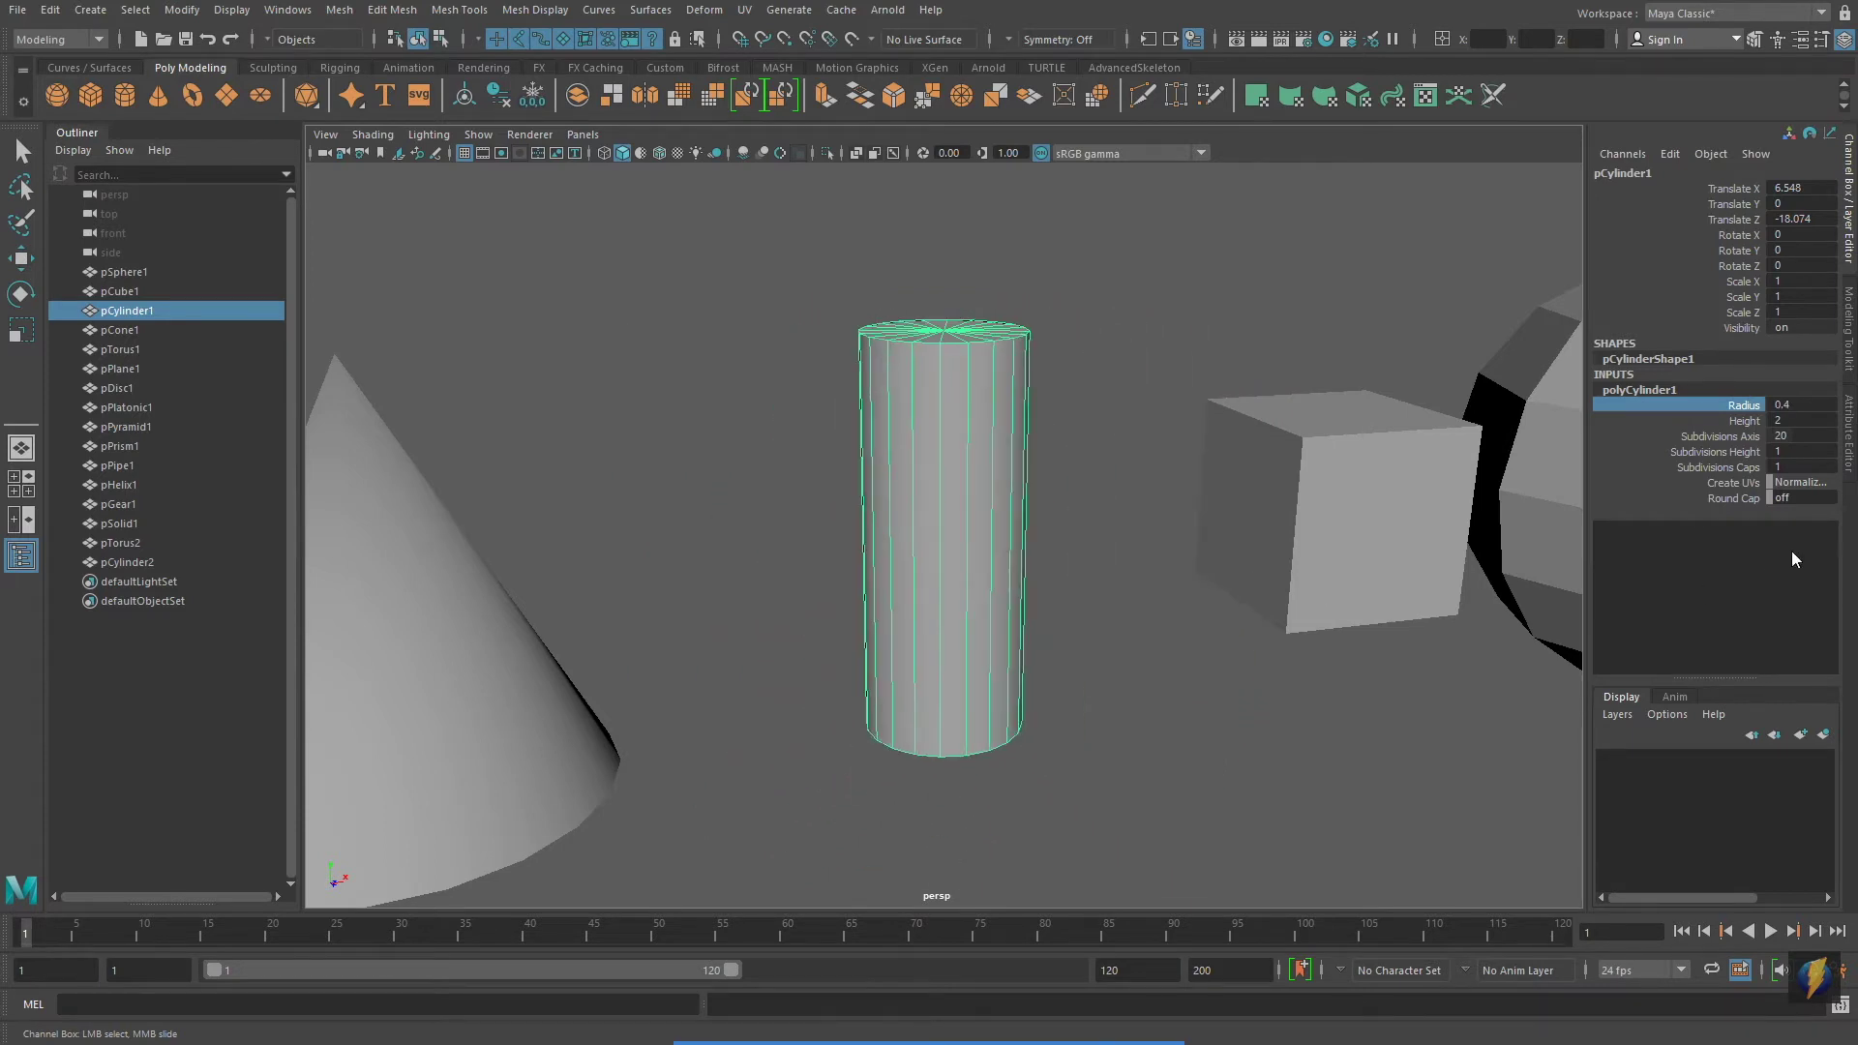
click(1745, 422)
middle_drag(1365, 539, 1324, 550)
Try 50 axis subdivisions on the cylinder and reduce them to 8
click(1728, 438)
alt+drag(1258, 513, 1259, 561)
middle_drag(1132, 616, 1724, 640)
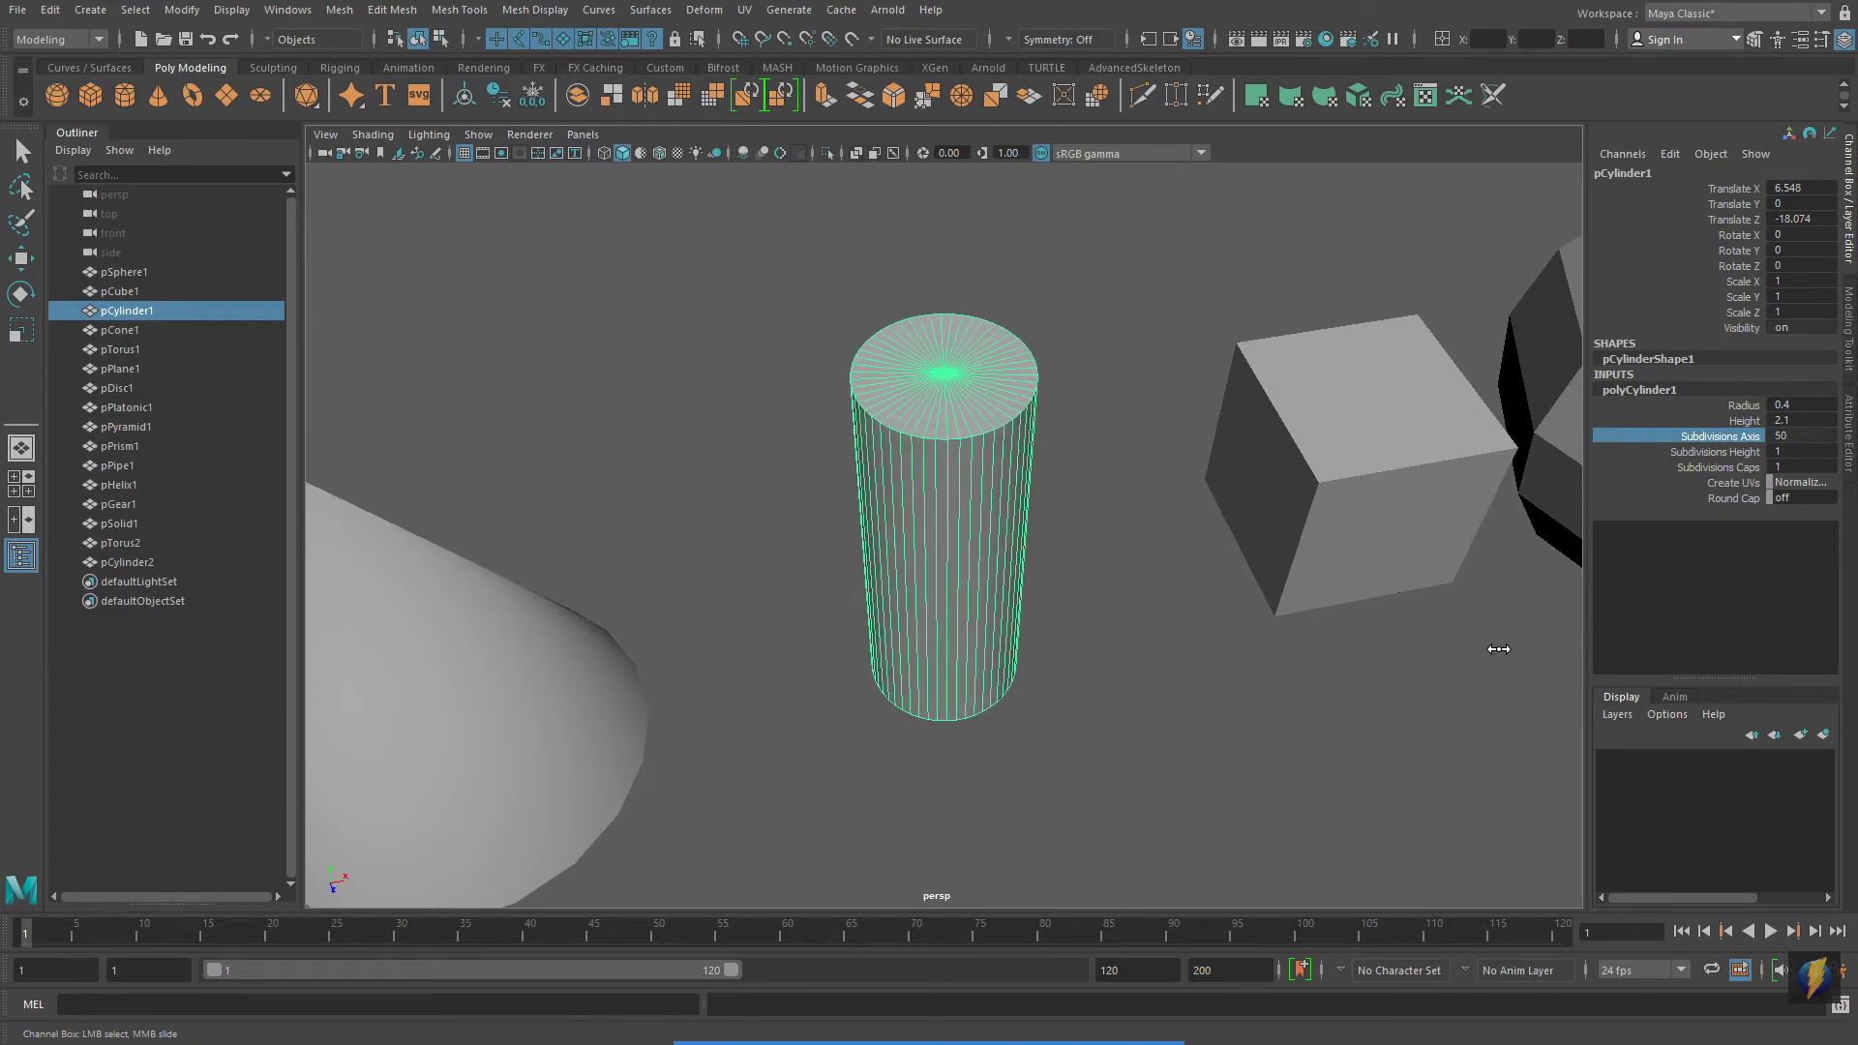
middle_drag(1498, 649, 1020, 653)
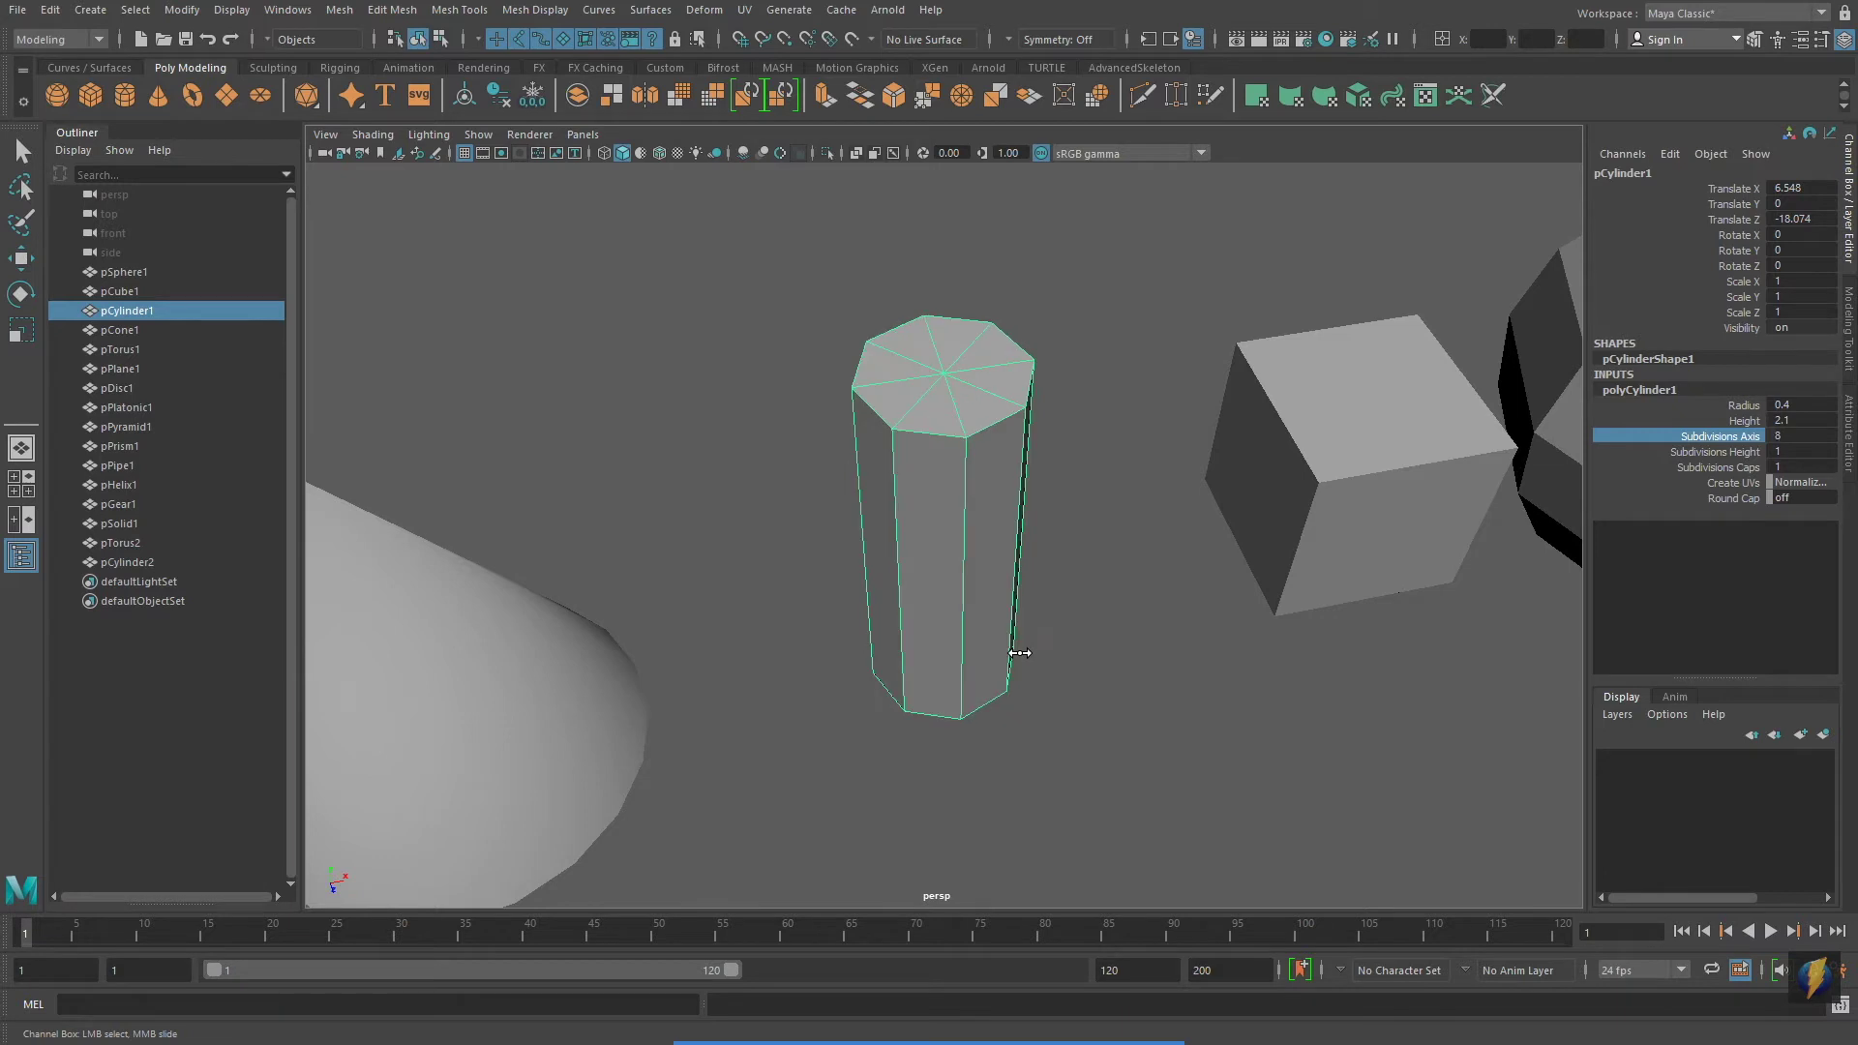
Raise the cylinder's Subdivisions Height to 11
alt+drag(1031, 668, 1137, 630)
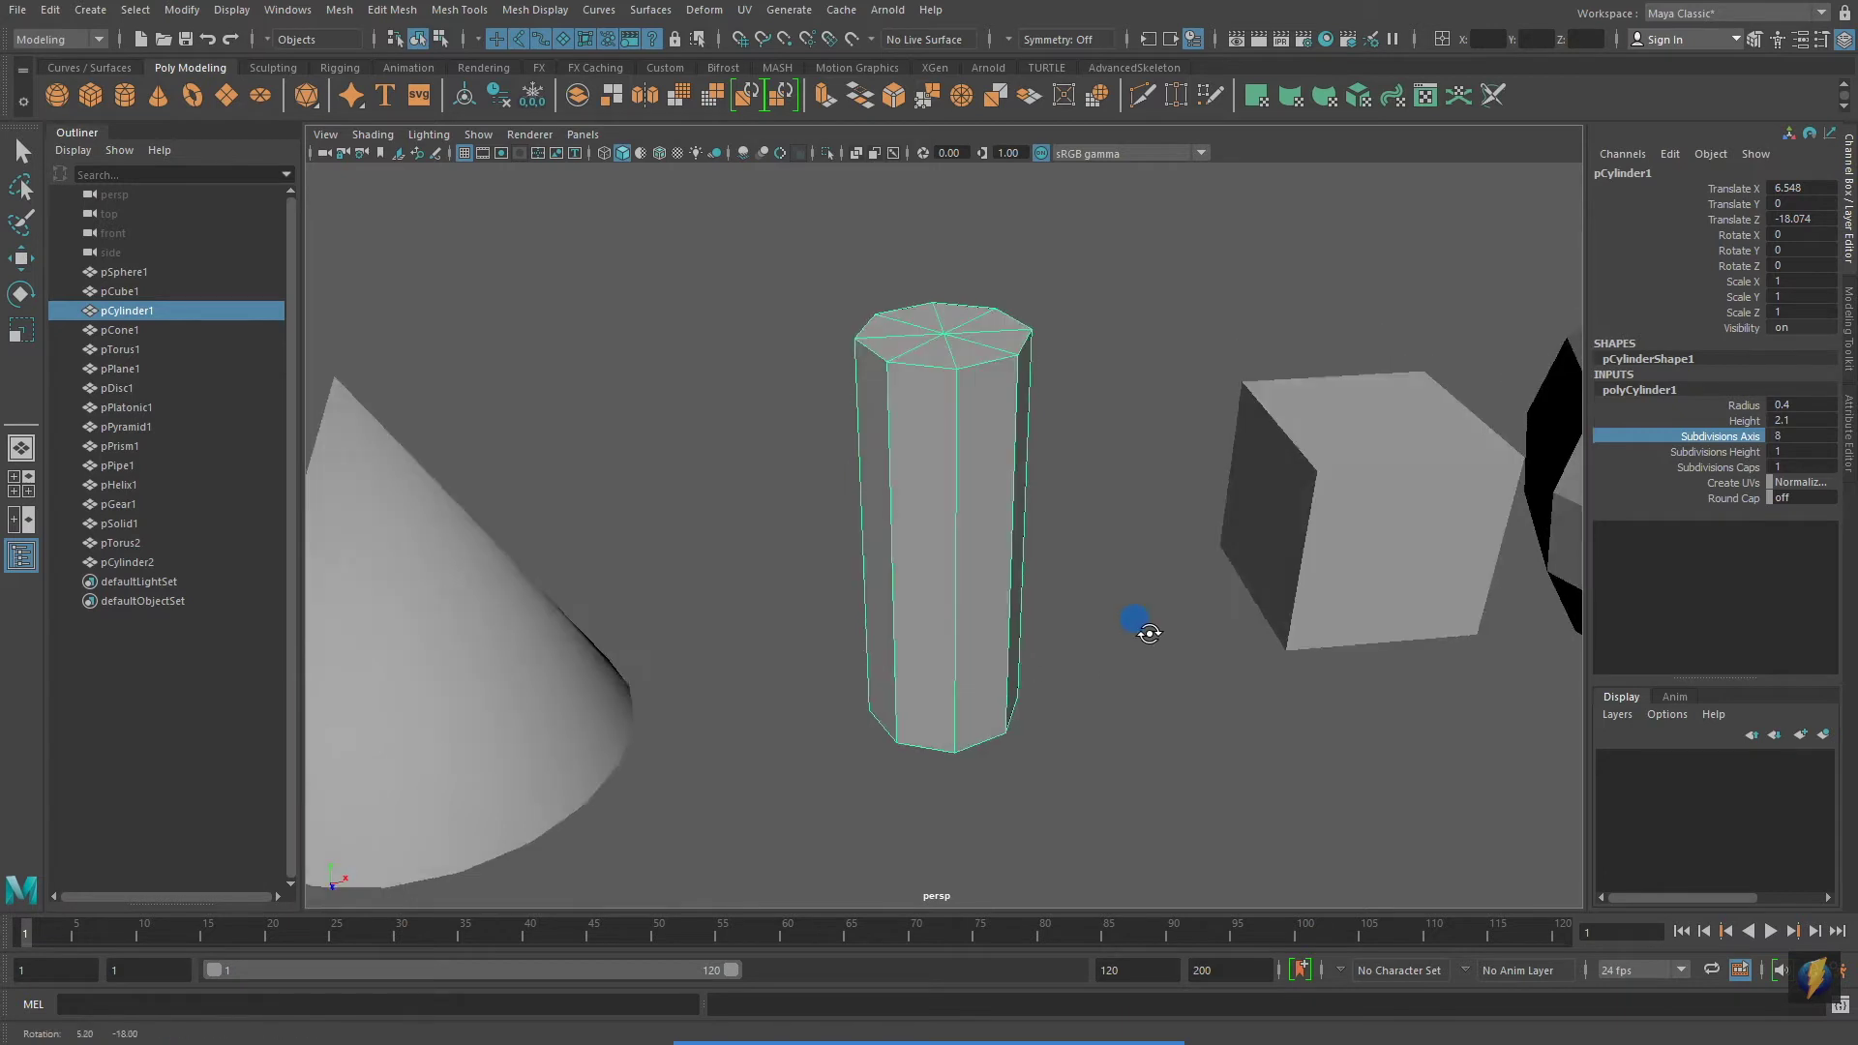
click(1704, 452)
alt+drag(1284, 573, 1239, 561)
middle_drag(1045, 579, 1142, 591)
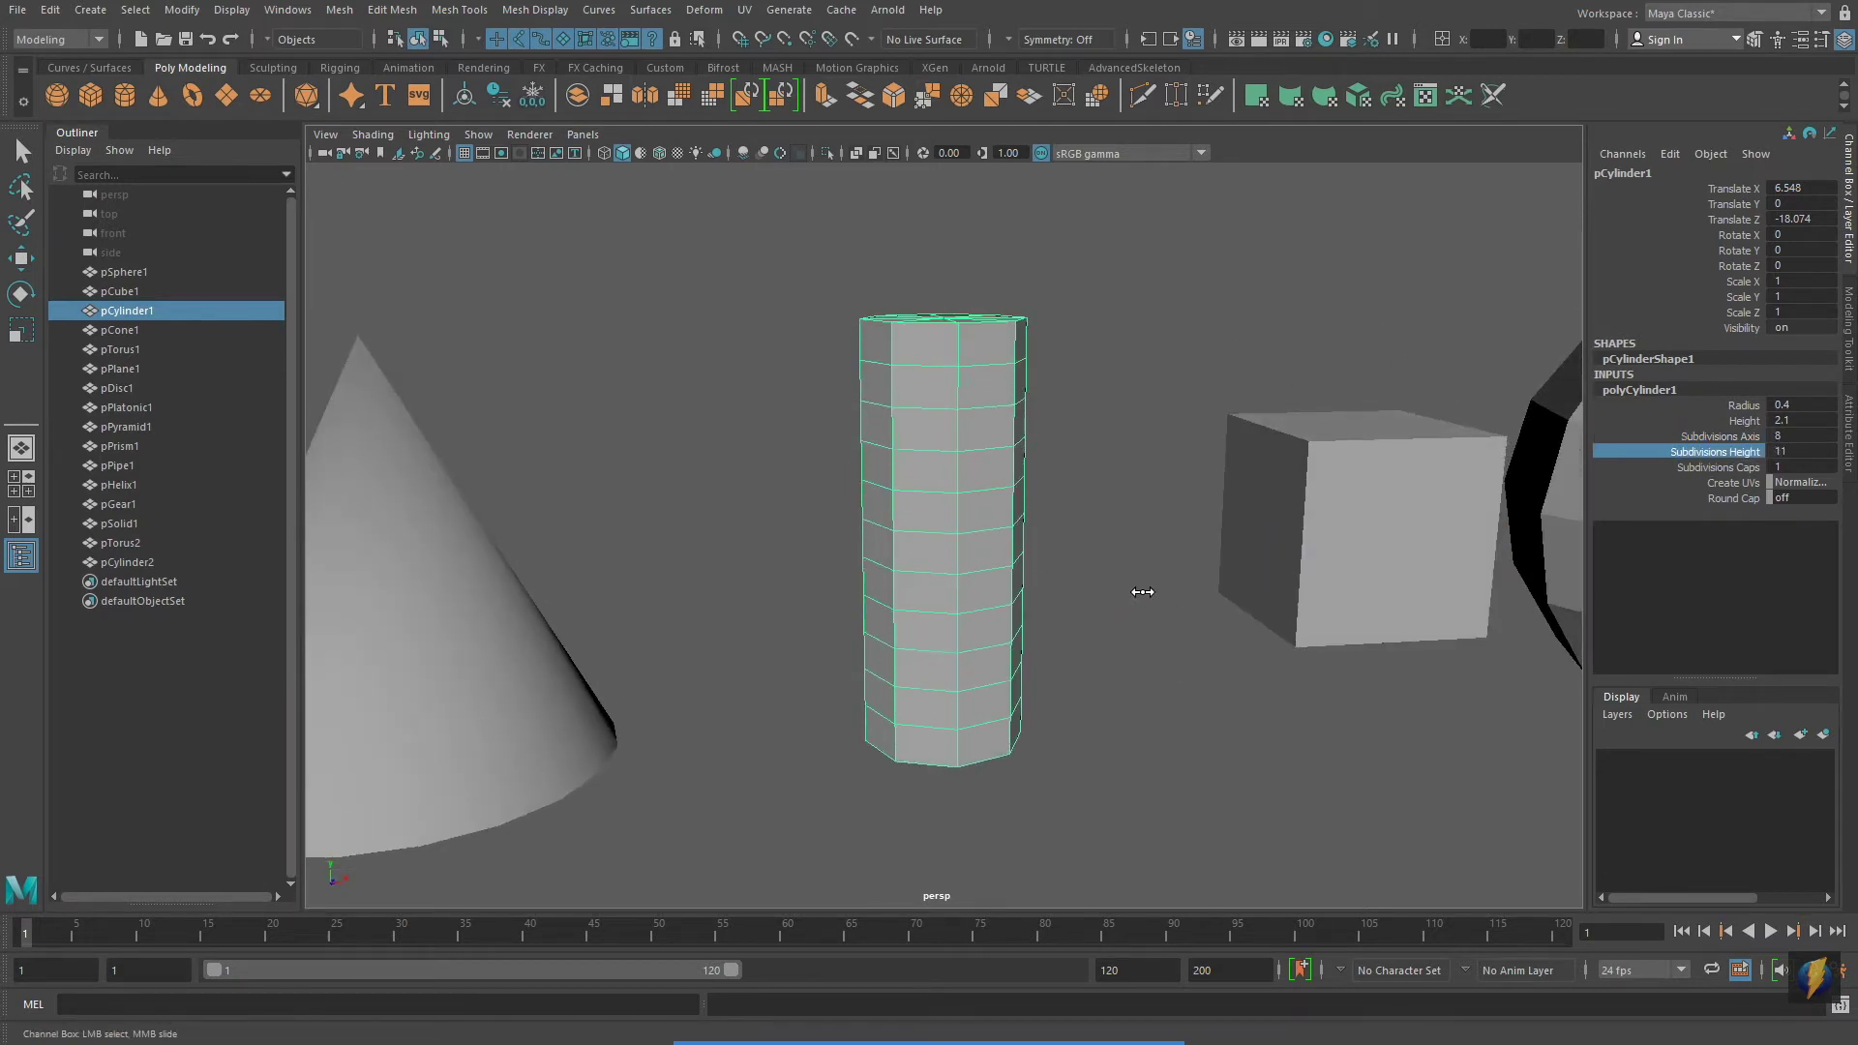
Raise the cylinder's Subdivisions Caps to 6 while viewing its top cap
alt+drag(1070, 523, 1062, 577)
alt+right_drag(1125, 567, 1204, 613)
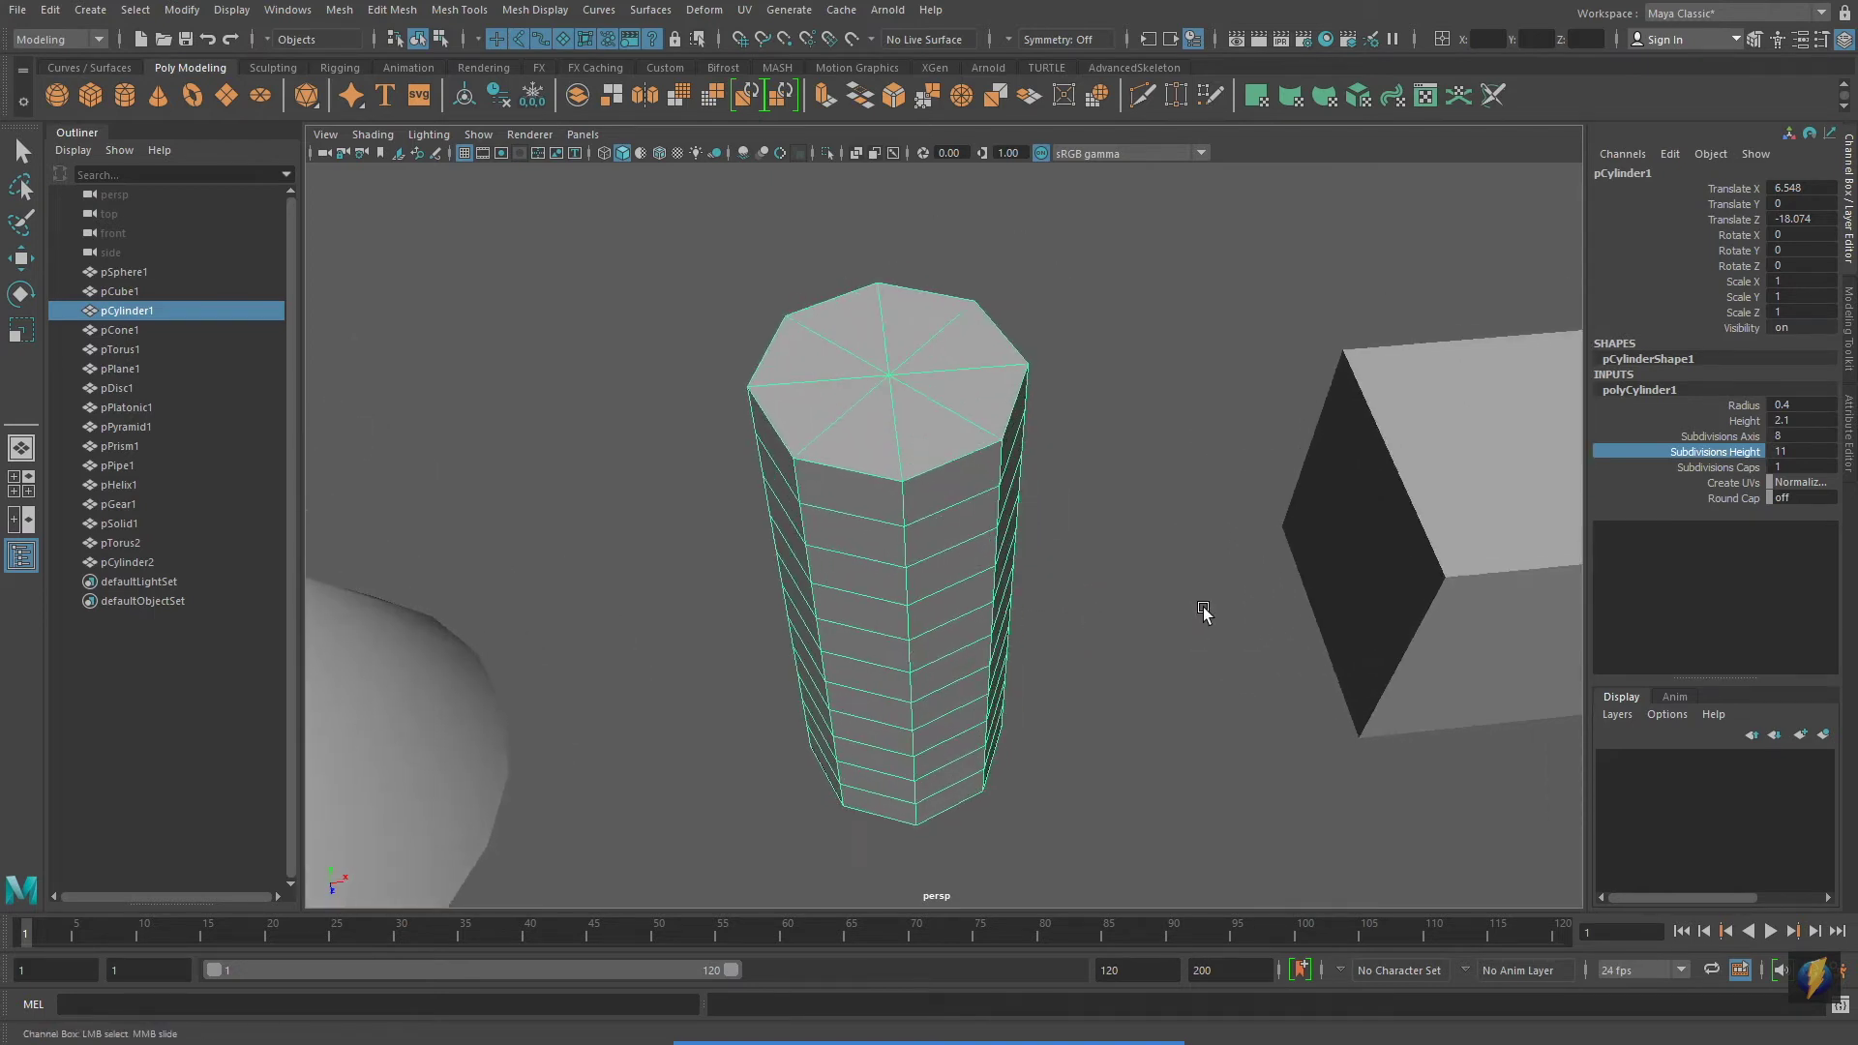
click(1716, 468)
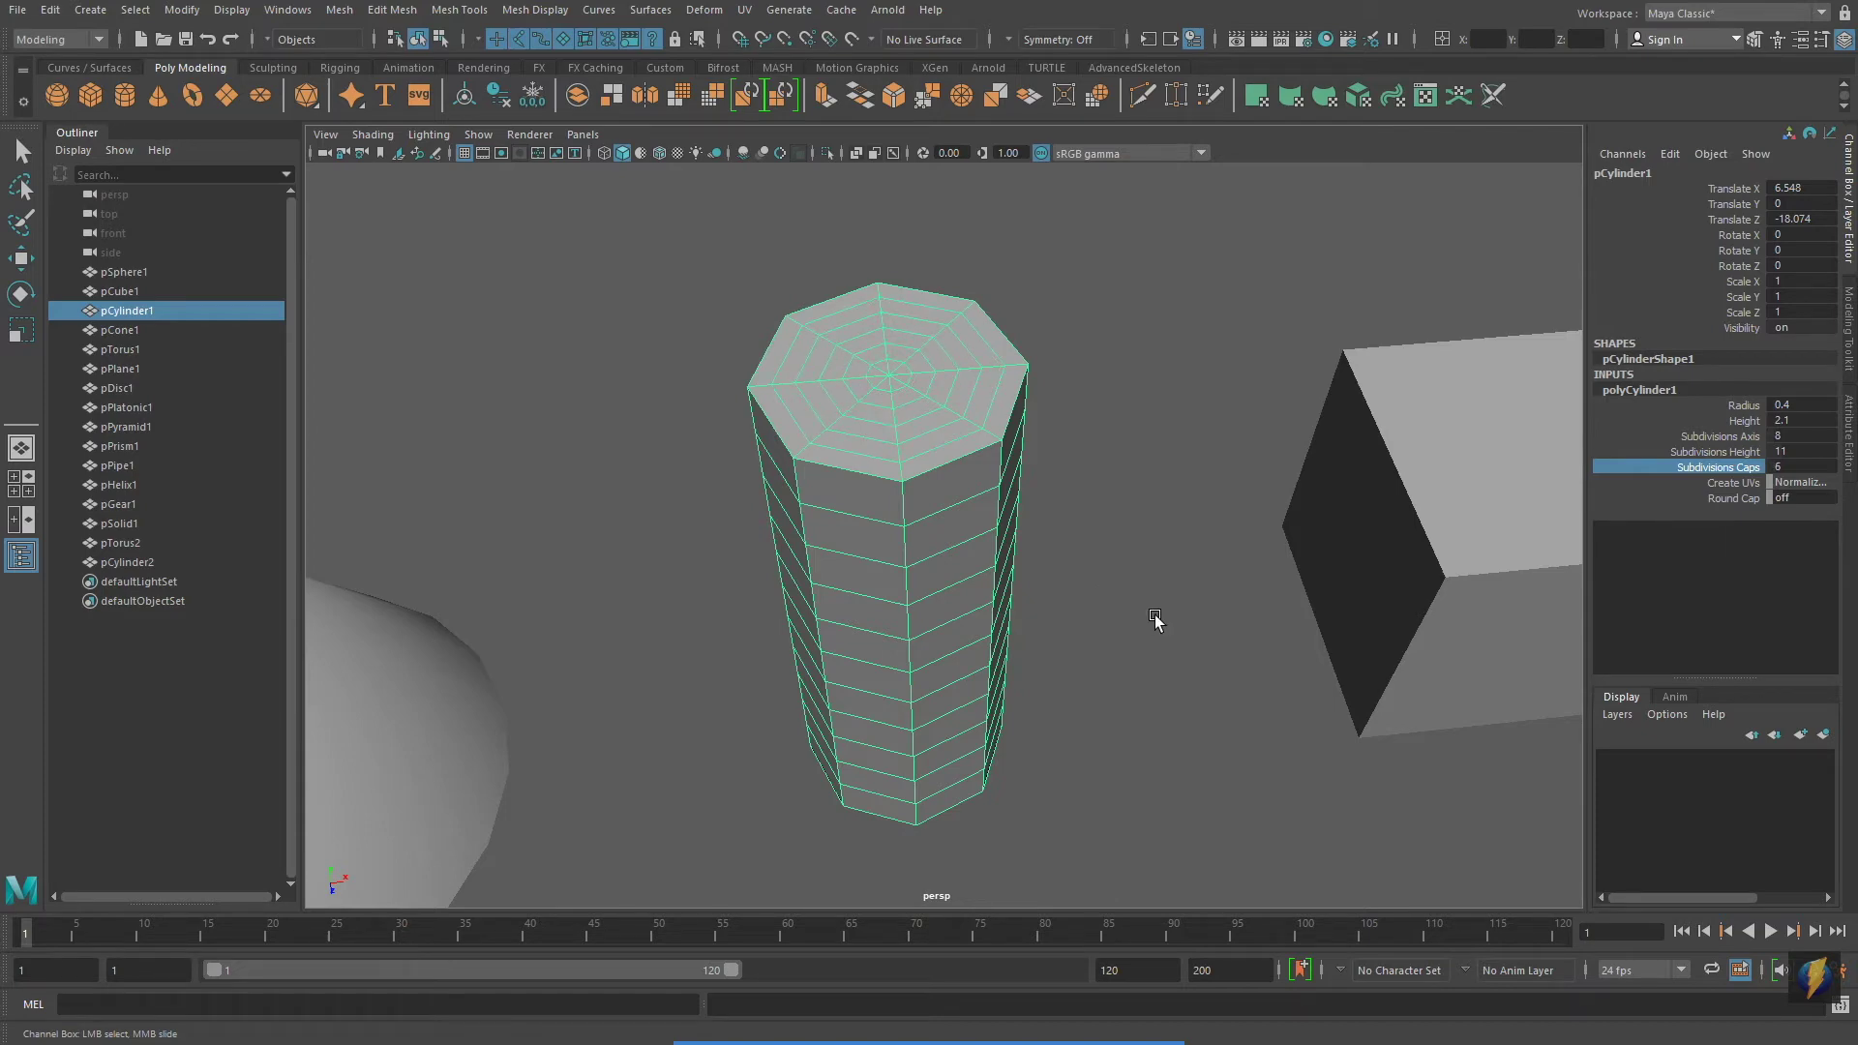
Turn on Round Cap for the cylinder
alt+drag(1152, 623, 1107, 593)
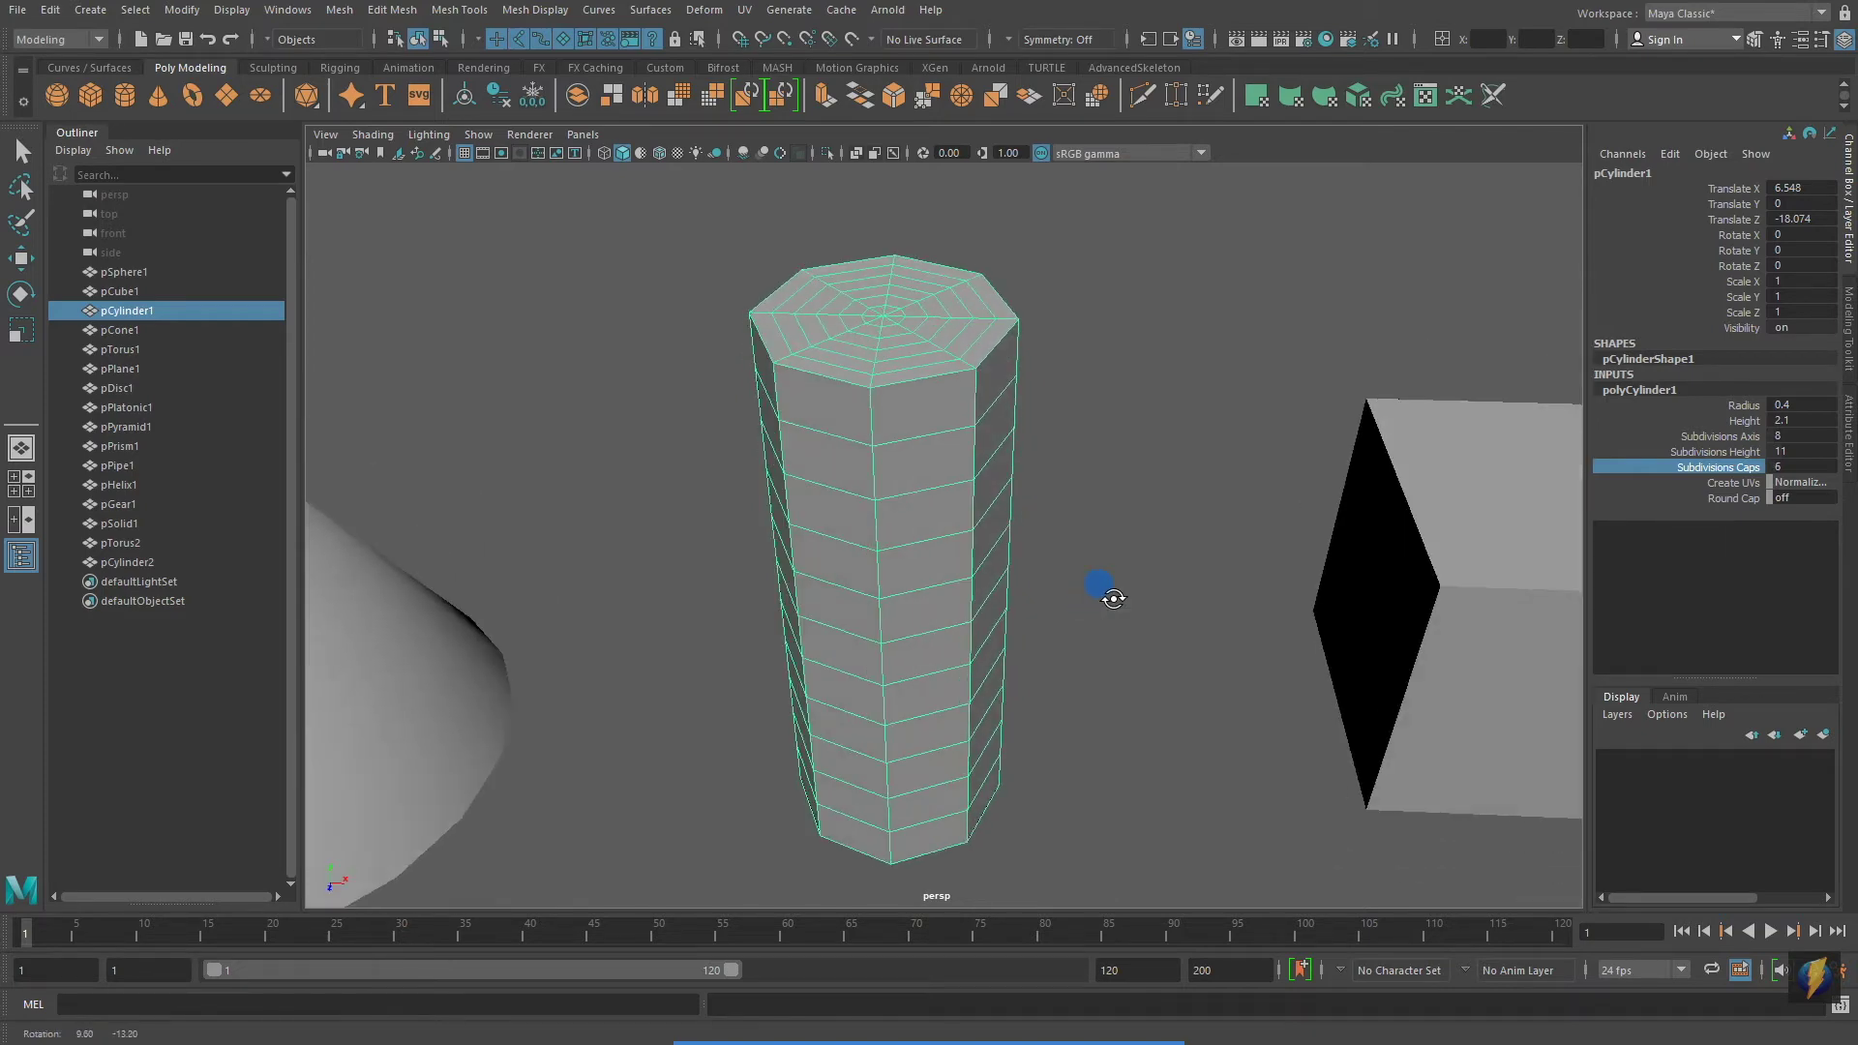
click(1789, 498)
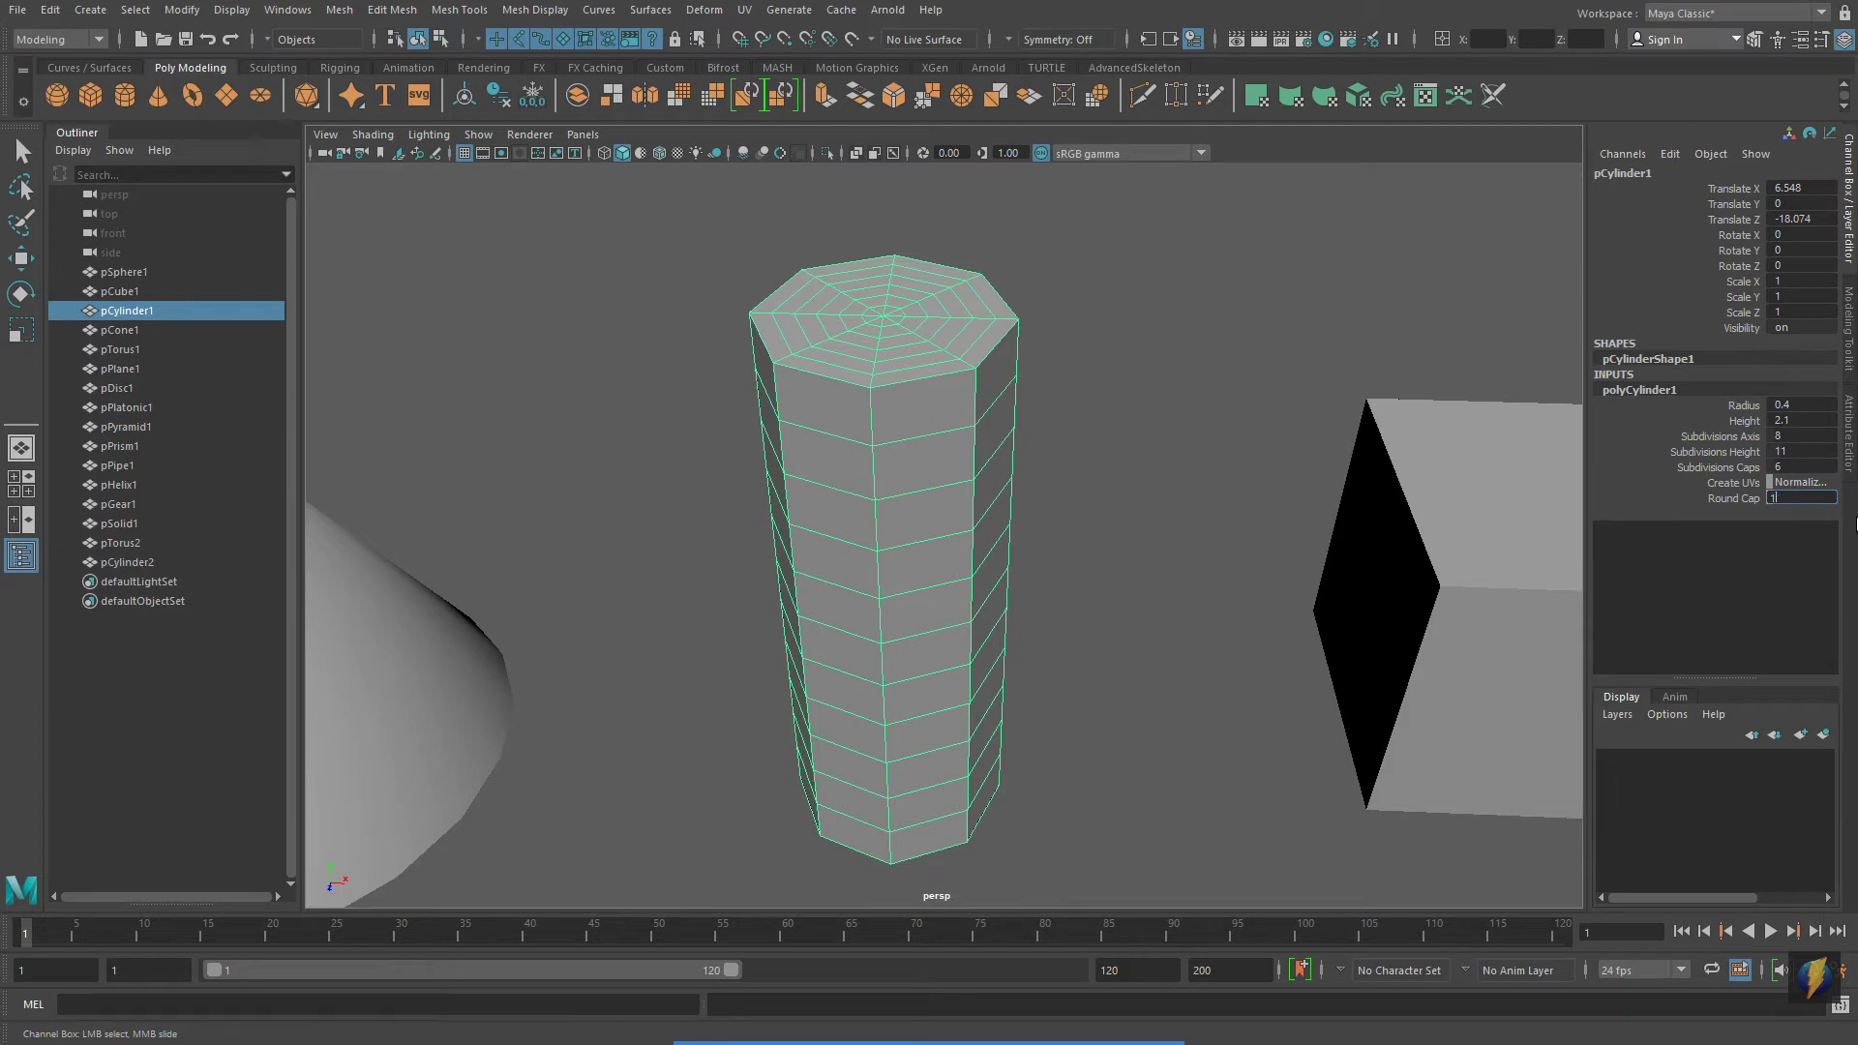
key(Return)
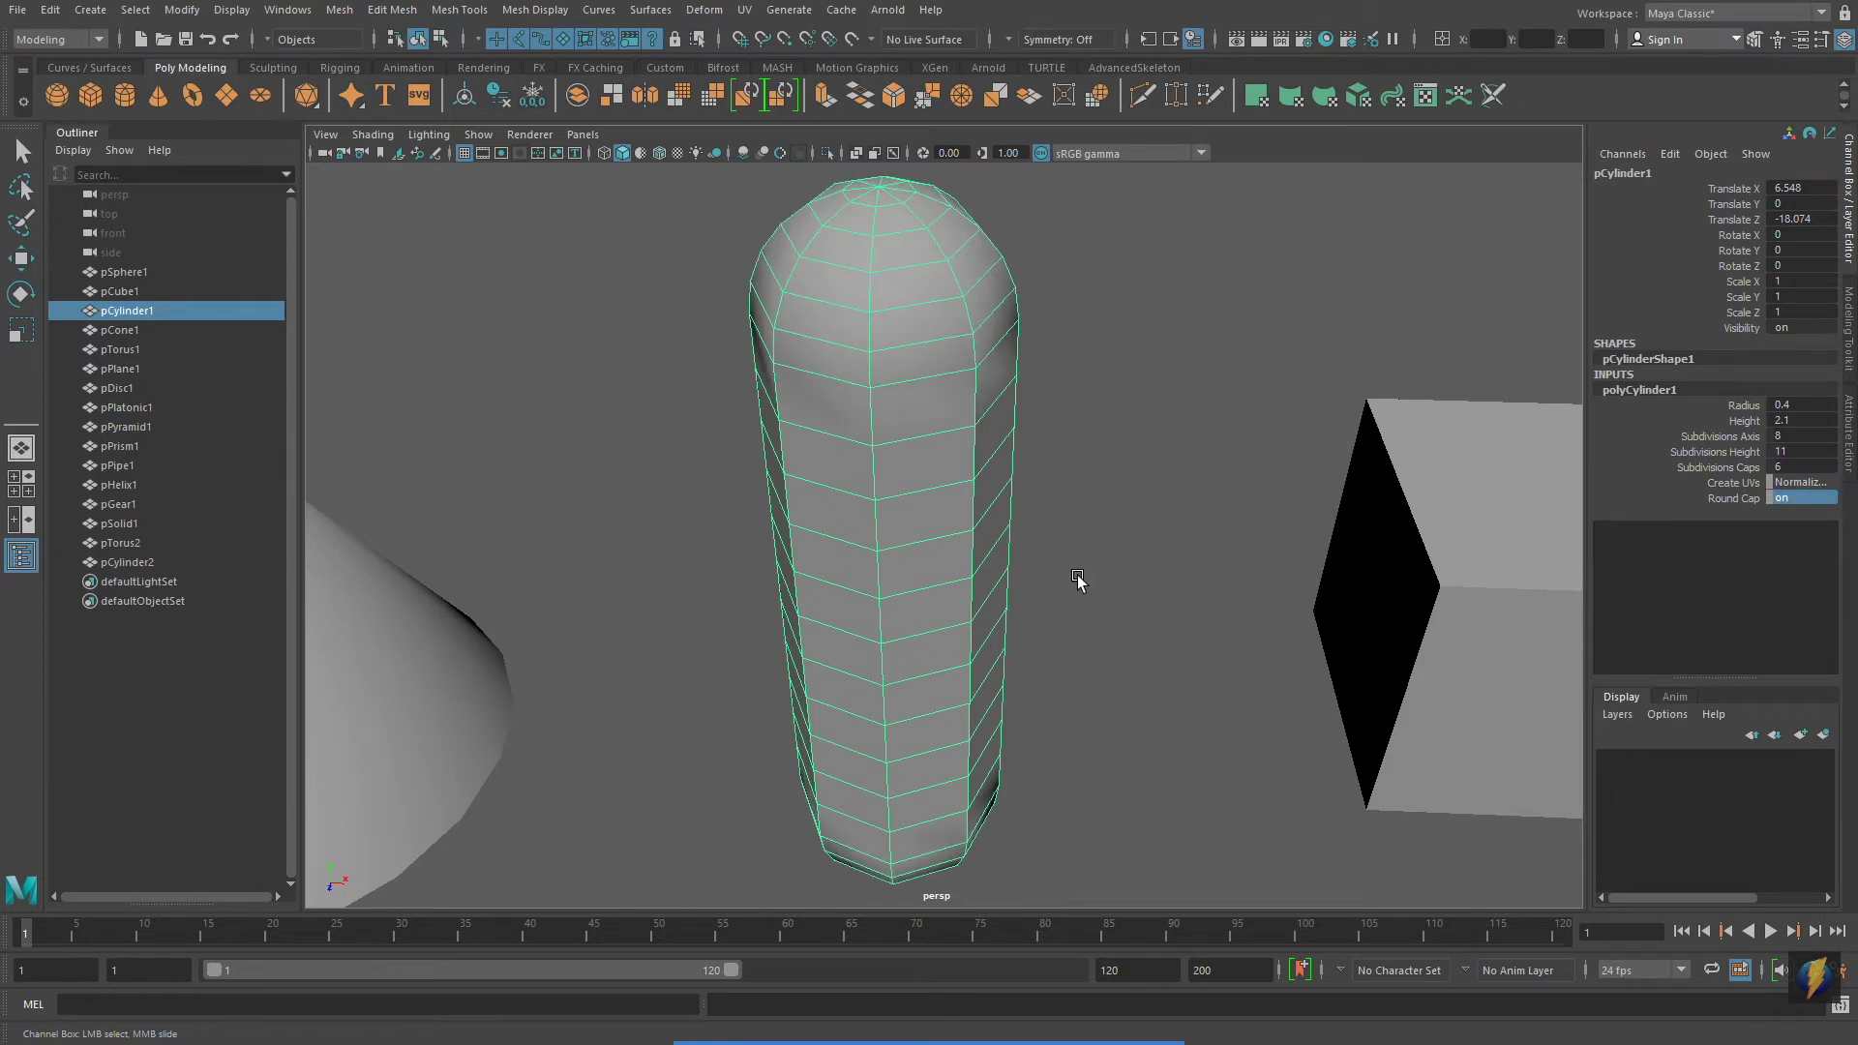
Select the cone and set 16 axis subdivisions, 5 height subdivisions and 4 cap subdivisions
scroll(1081, 581, down, 5)
alt+drag(1037, 589, 1091, 523)
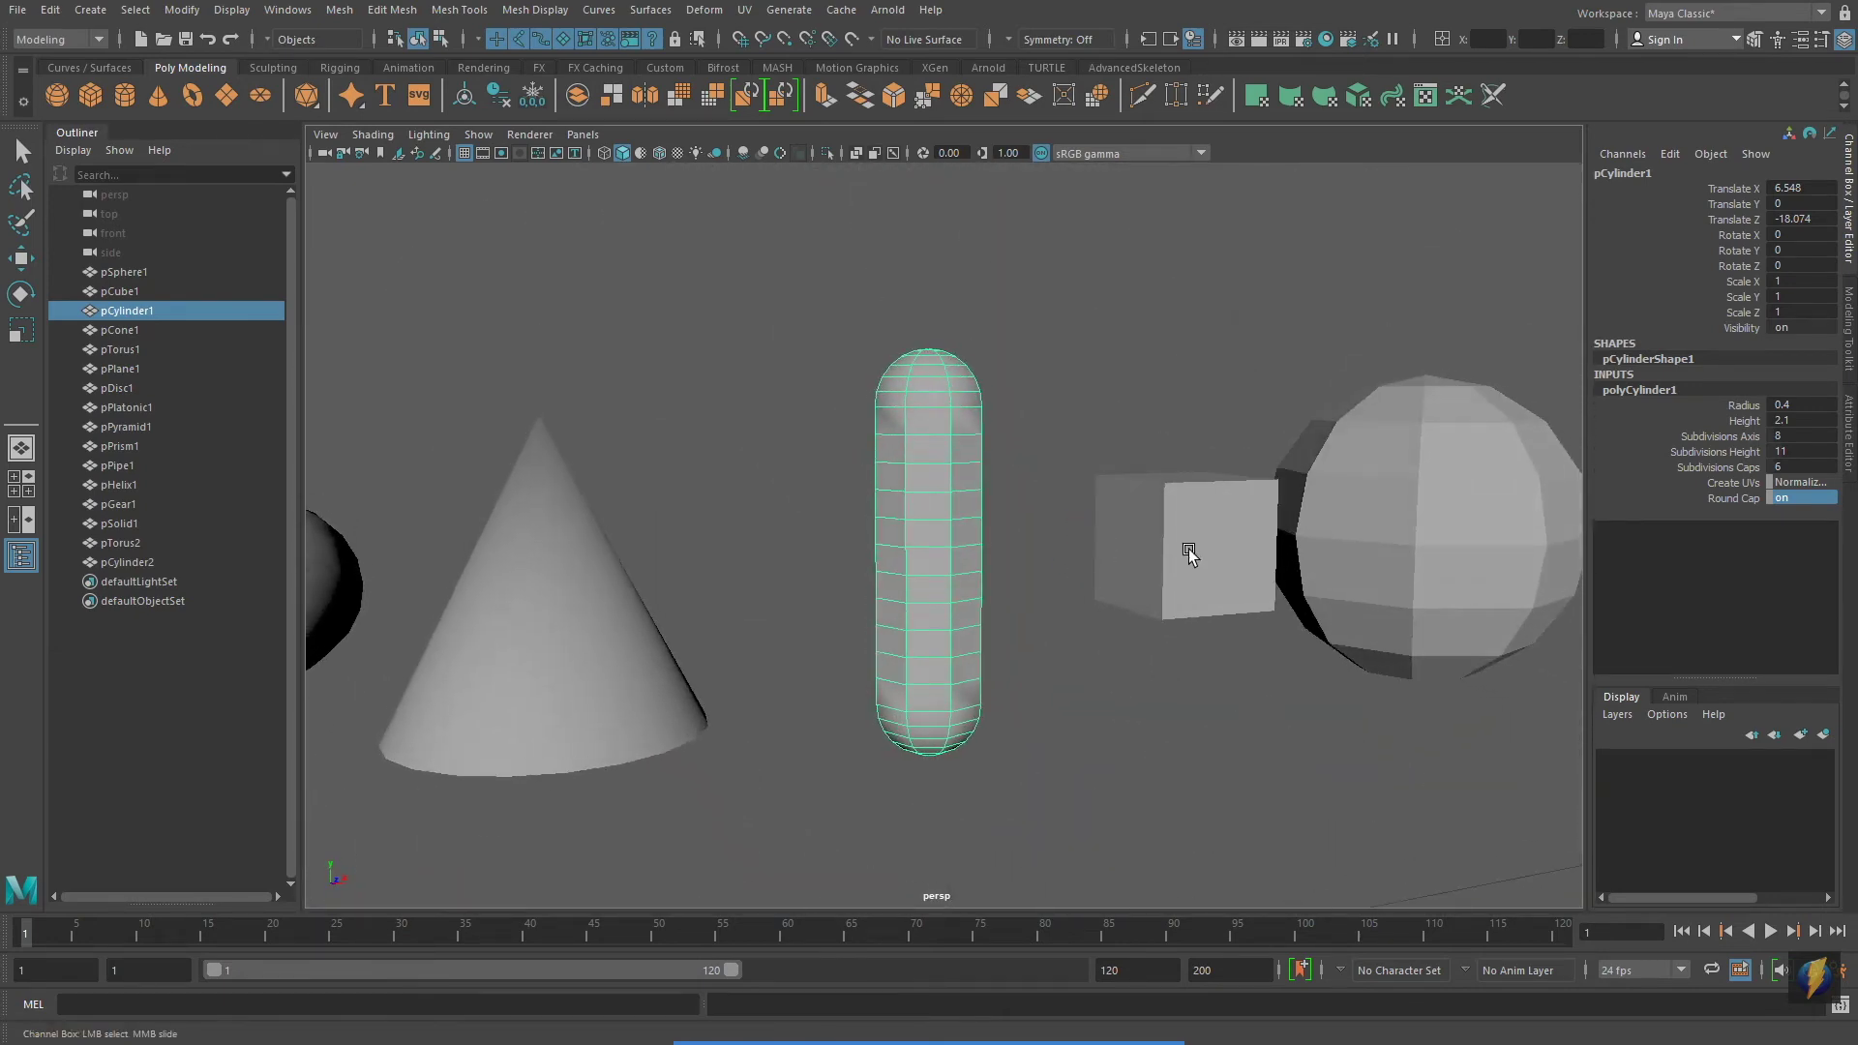
key(Right)
key(f)
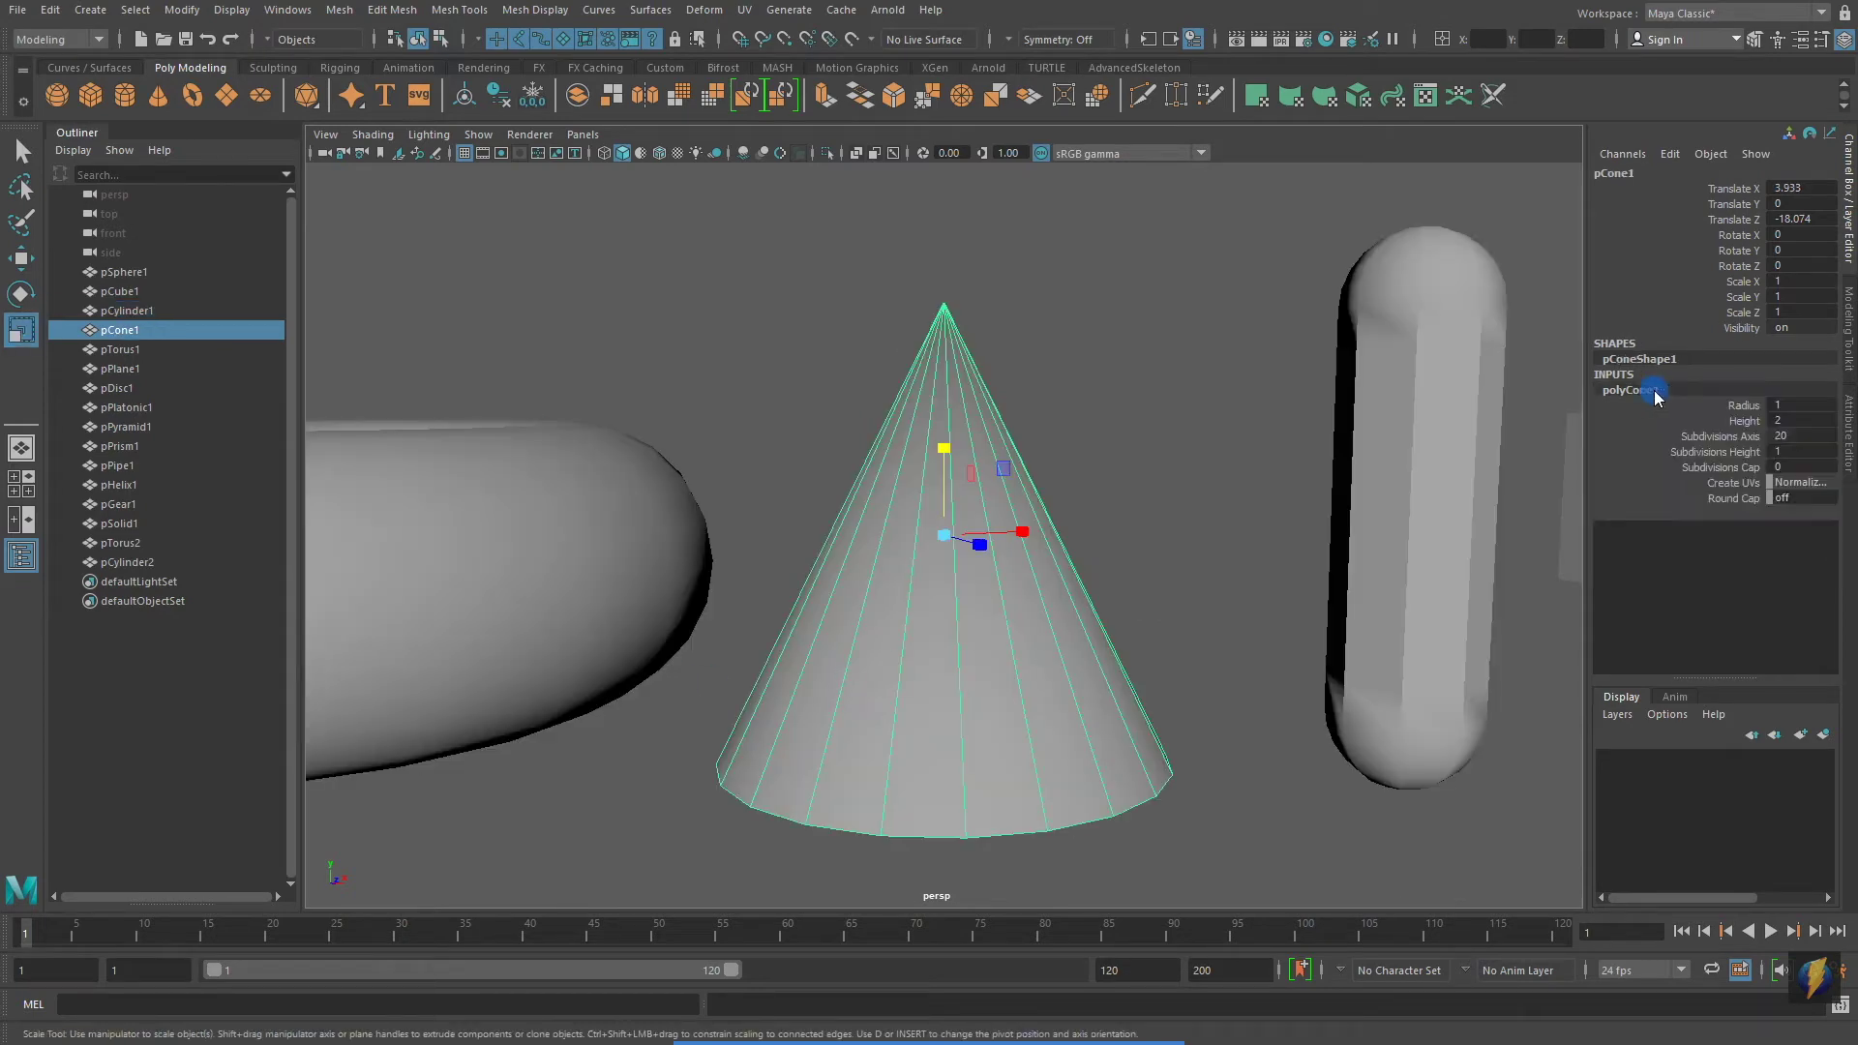
click(1733, 436)
middle_drag(1336, 489, 1215, 527)
click(1732, 452)
click(1733, 468)
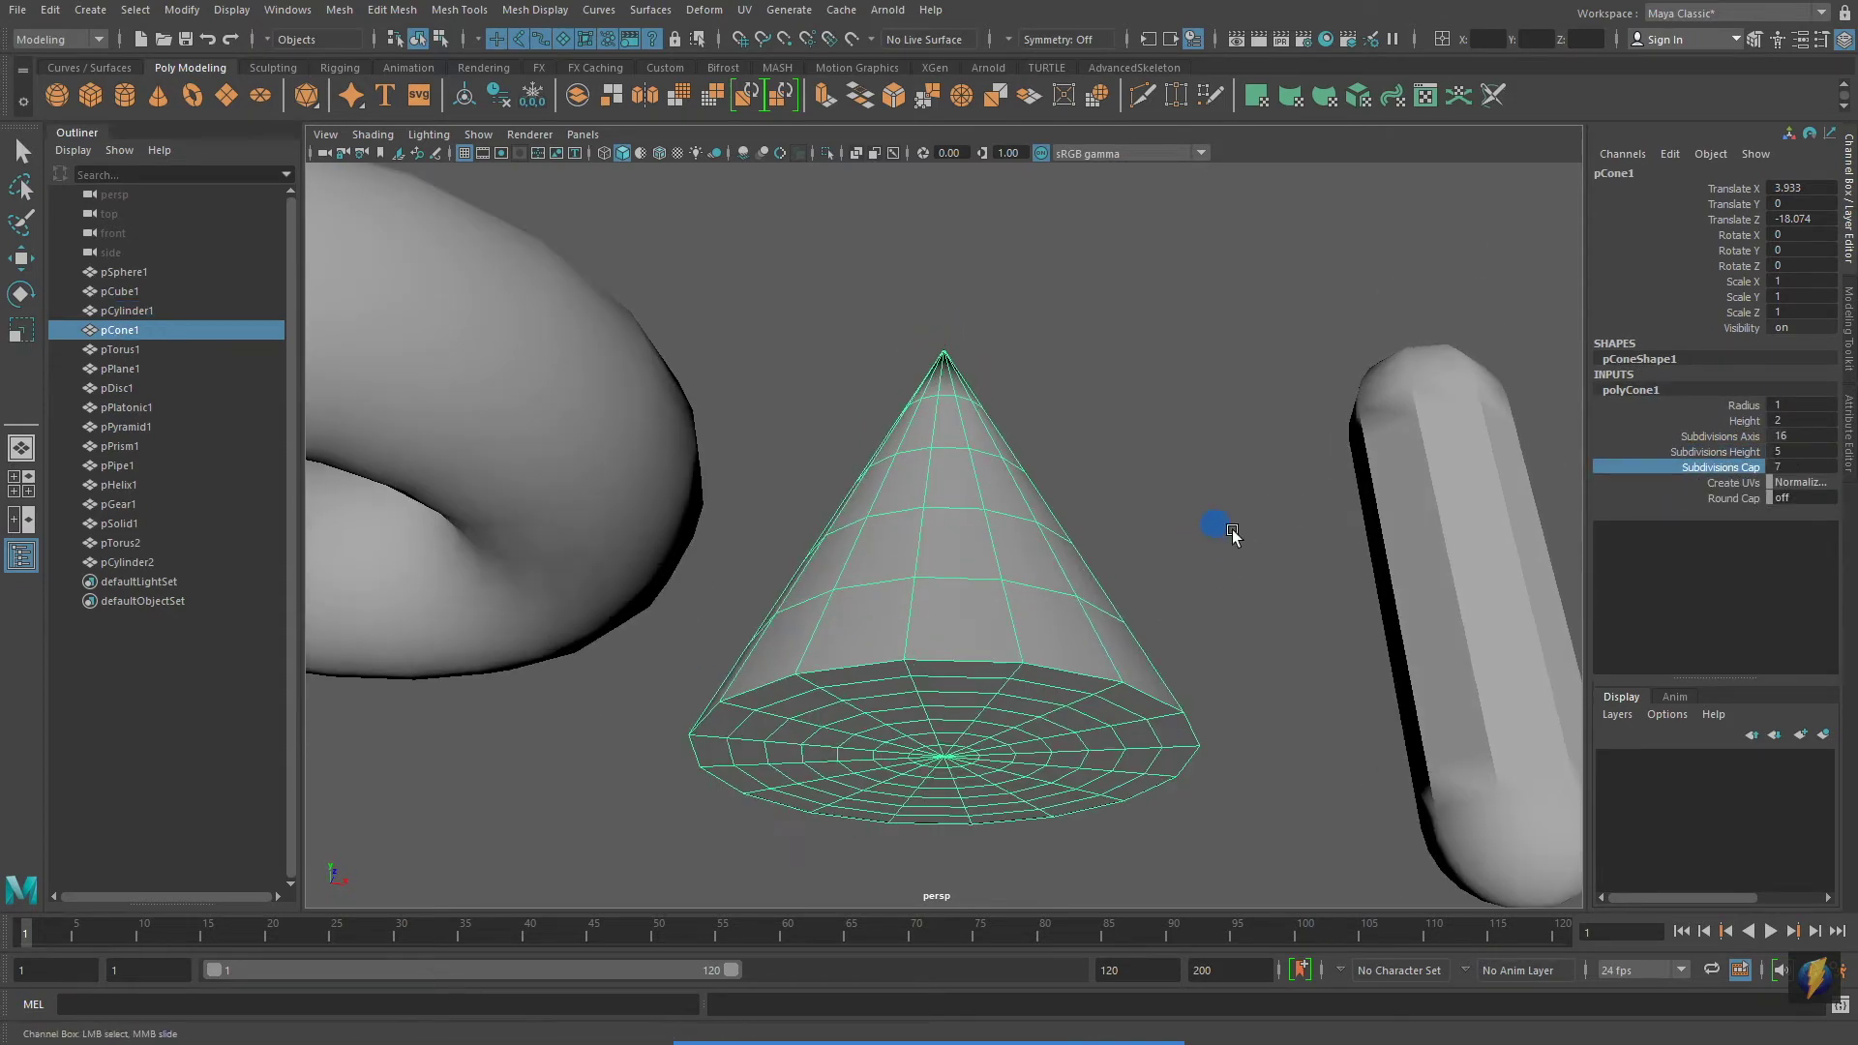
middle_drag(1220, 523, 1304, 553)
middle_drag(1304, 552, 1258, 556)
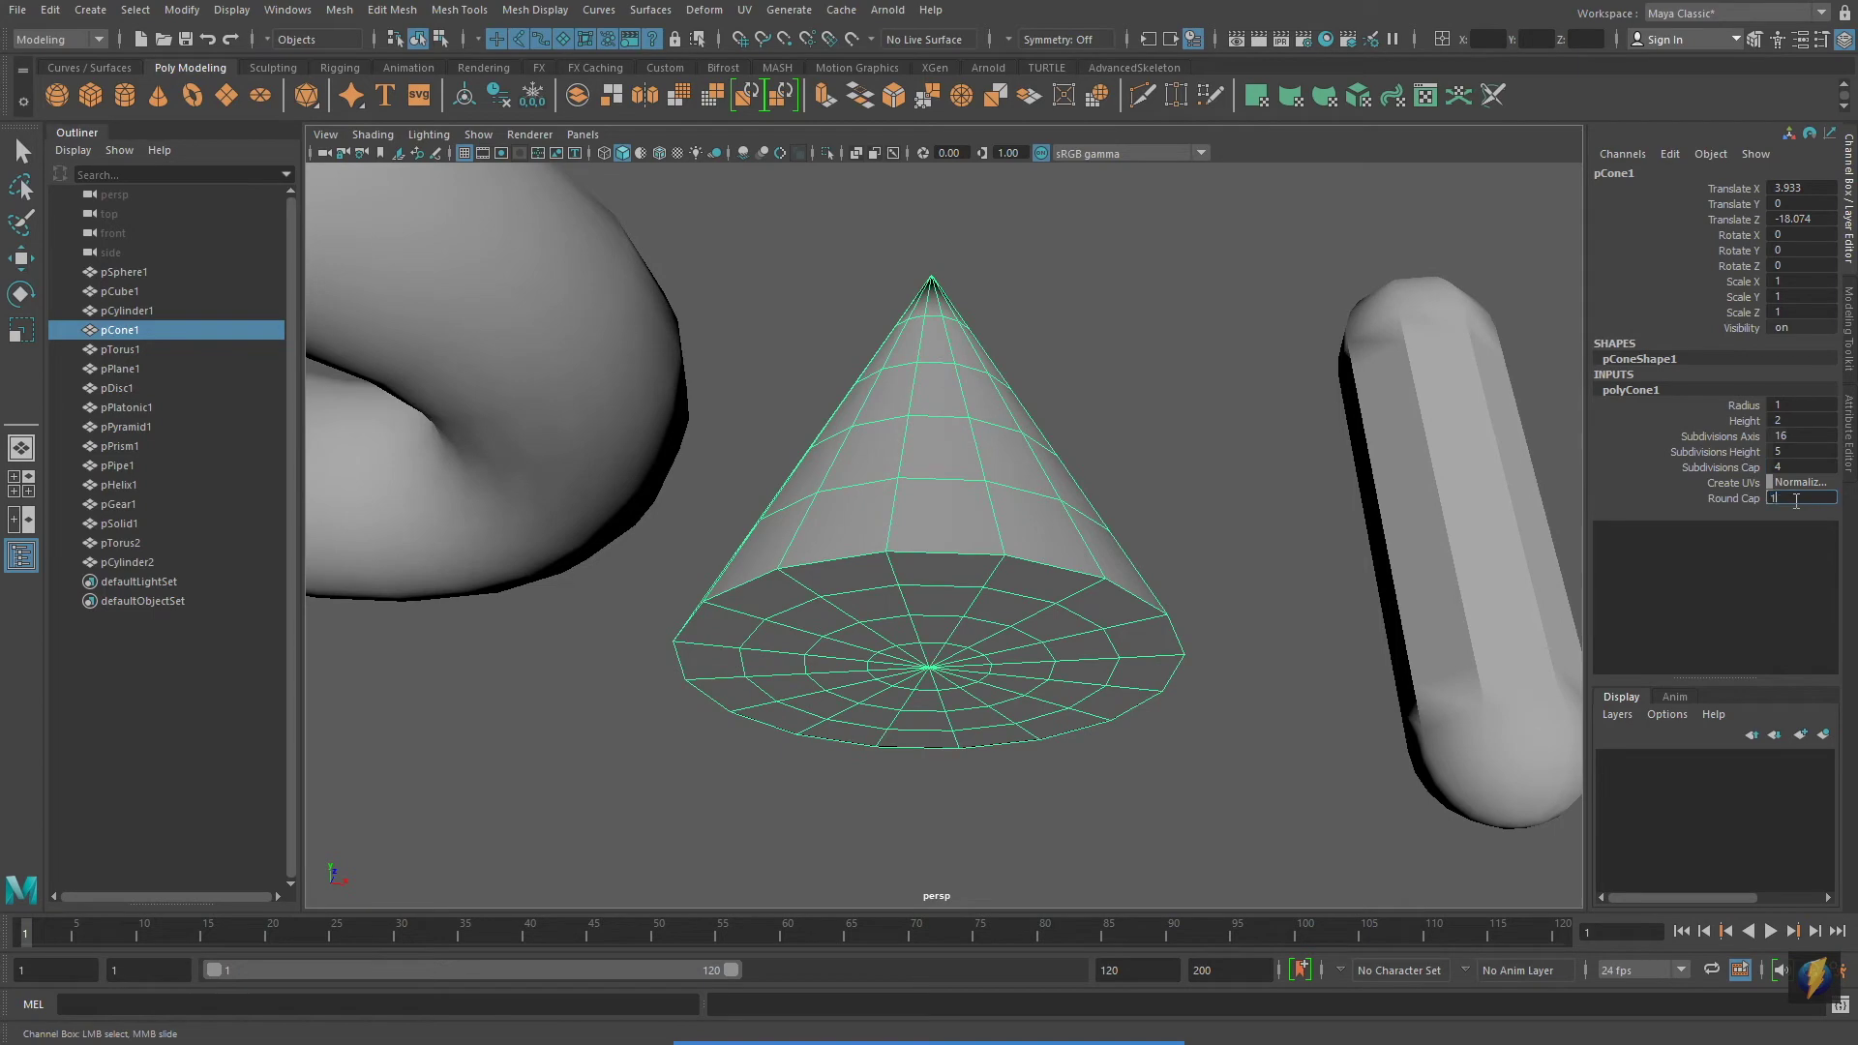
Try Round Cap on the cone and turn it back off
key(Return)
text(0)
key(Return)
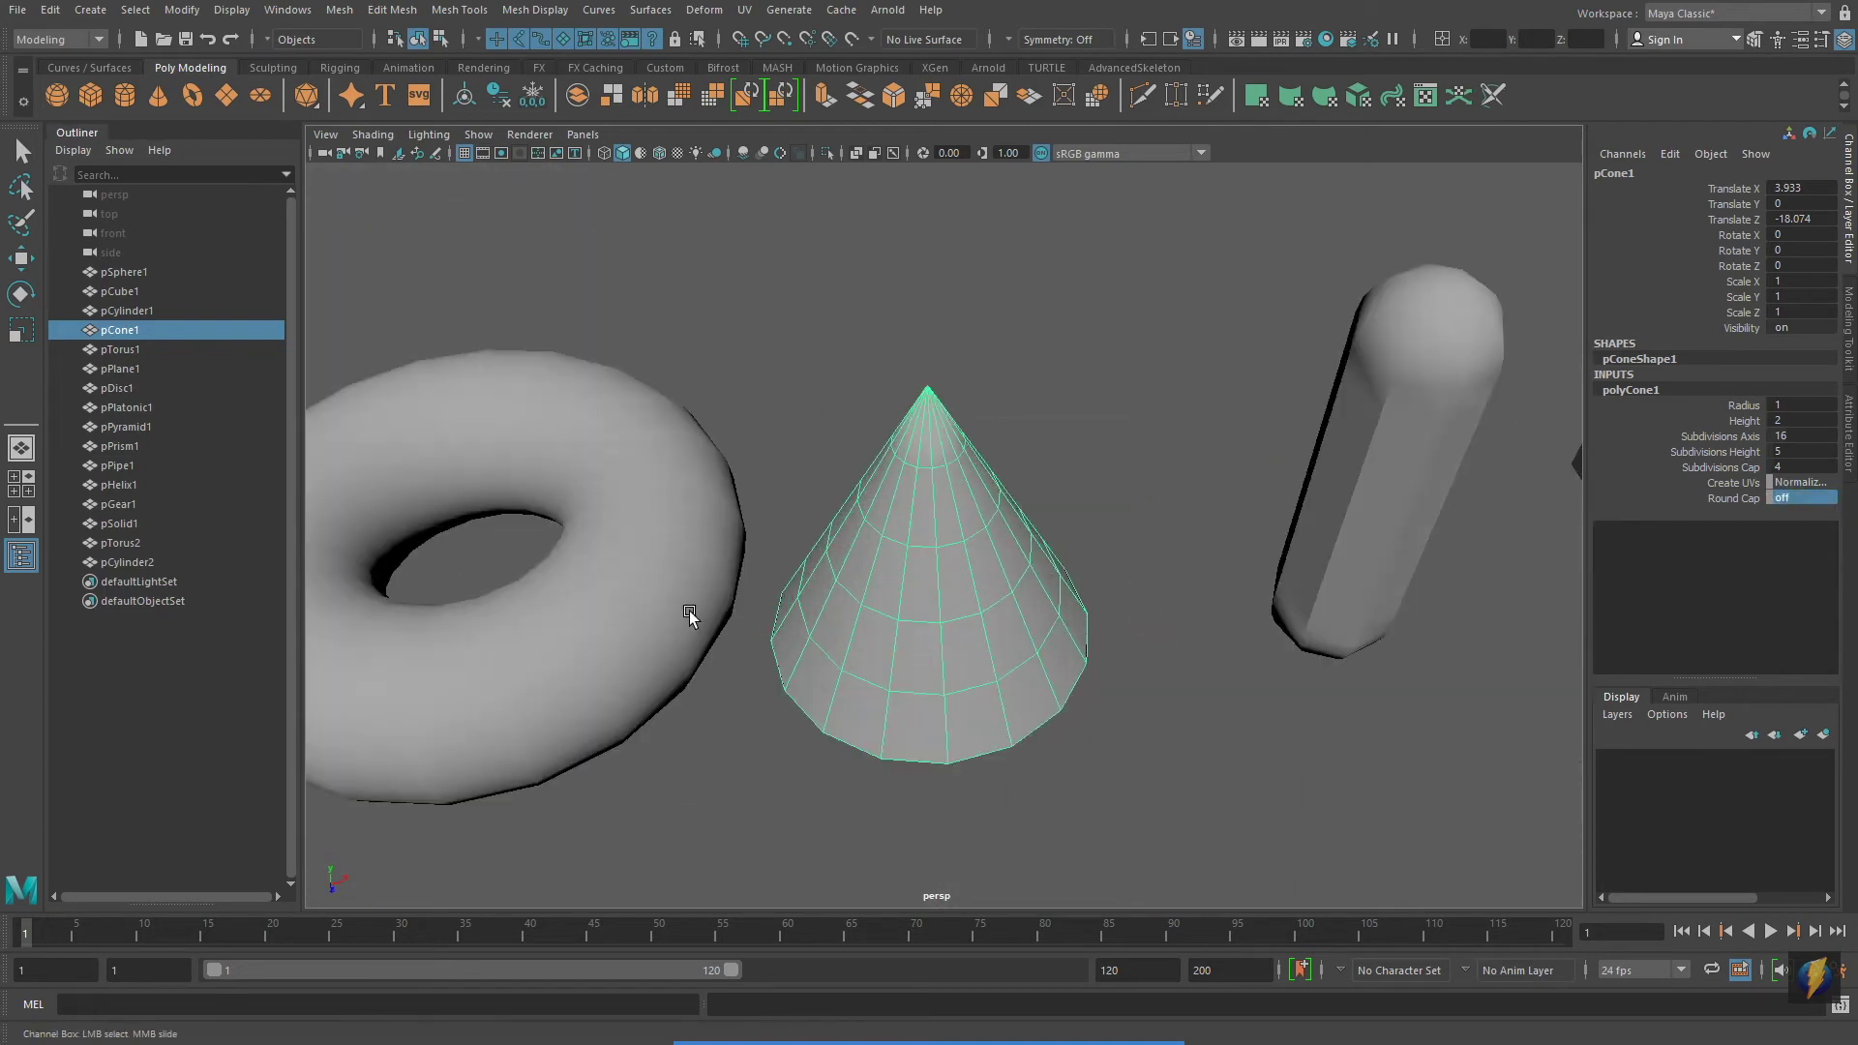
Select the torus beside the cone and set its Radius to 1.2 and Section Radius to 0.09
click(689, 616)
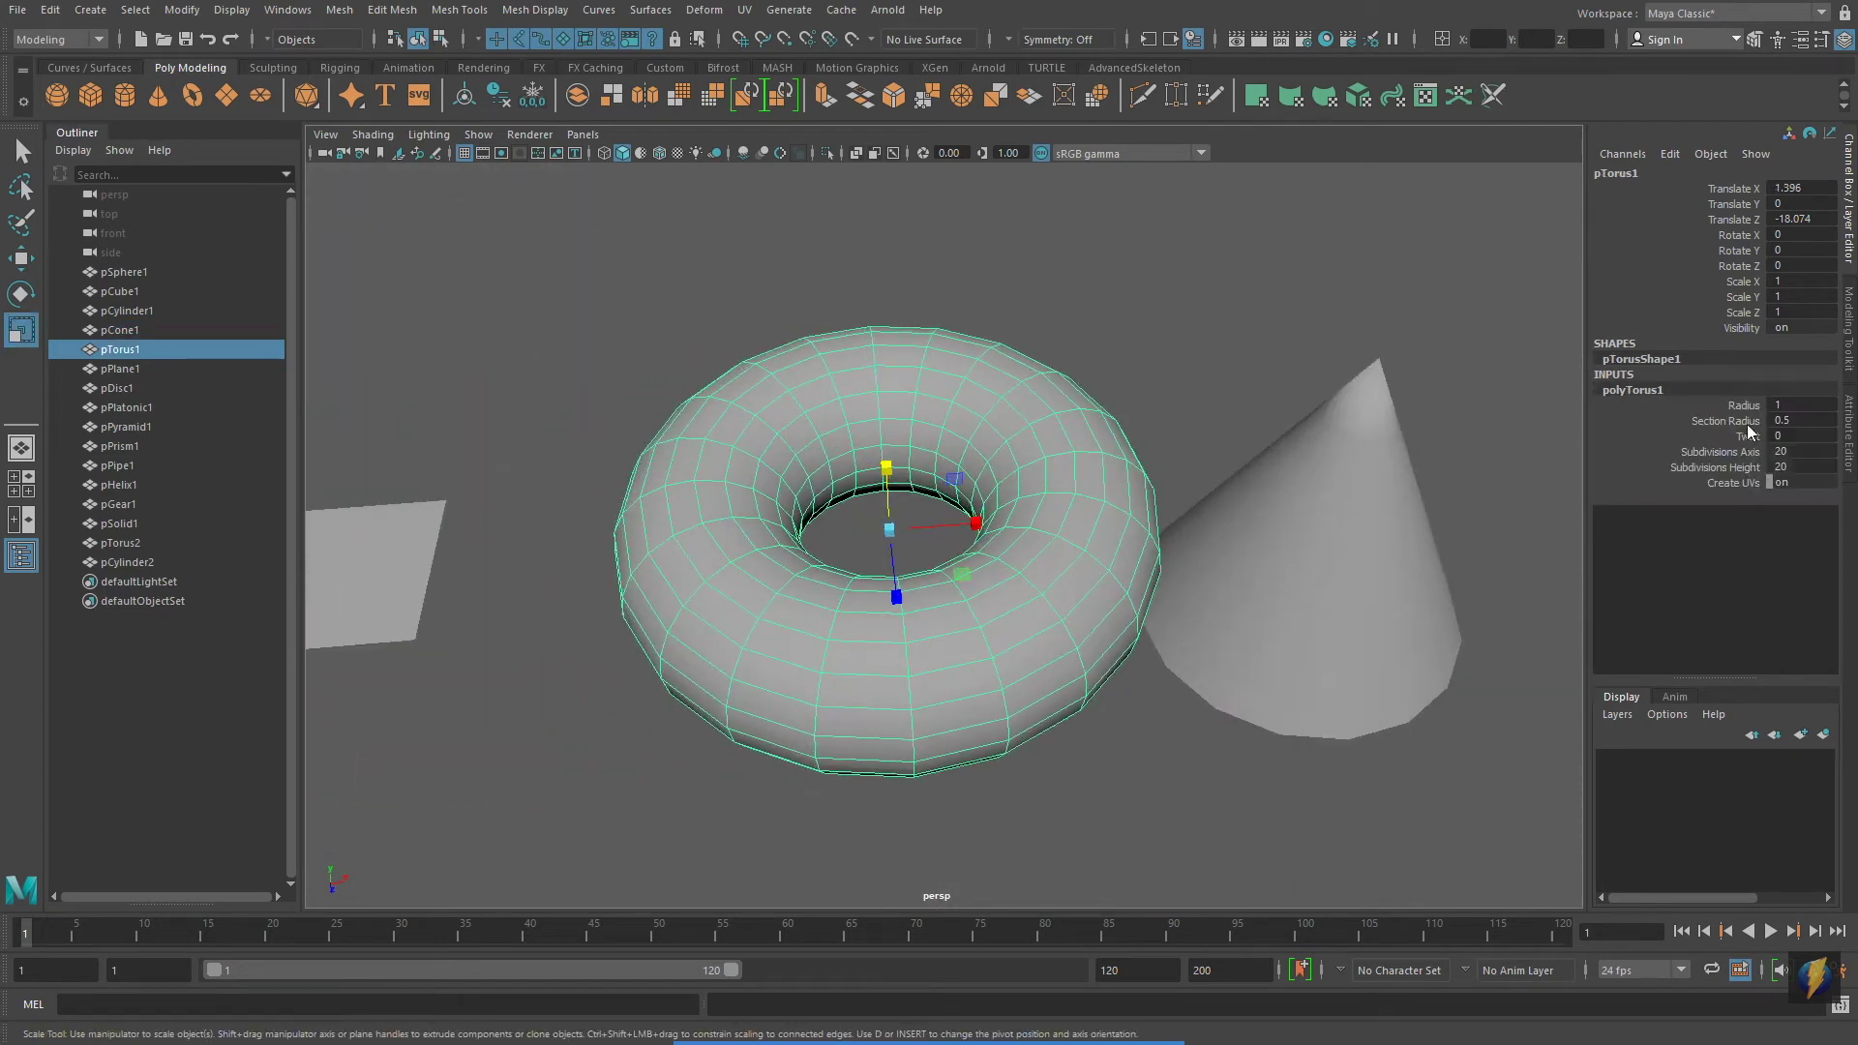
click(1742, 405)
middle_drag(1245, 559, 1103, 543)
click(1727, 421)
middle_drag(1375, 547, 1164, 624)
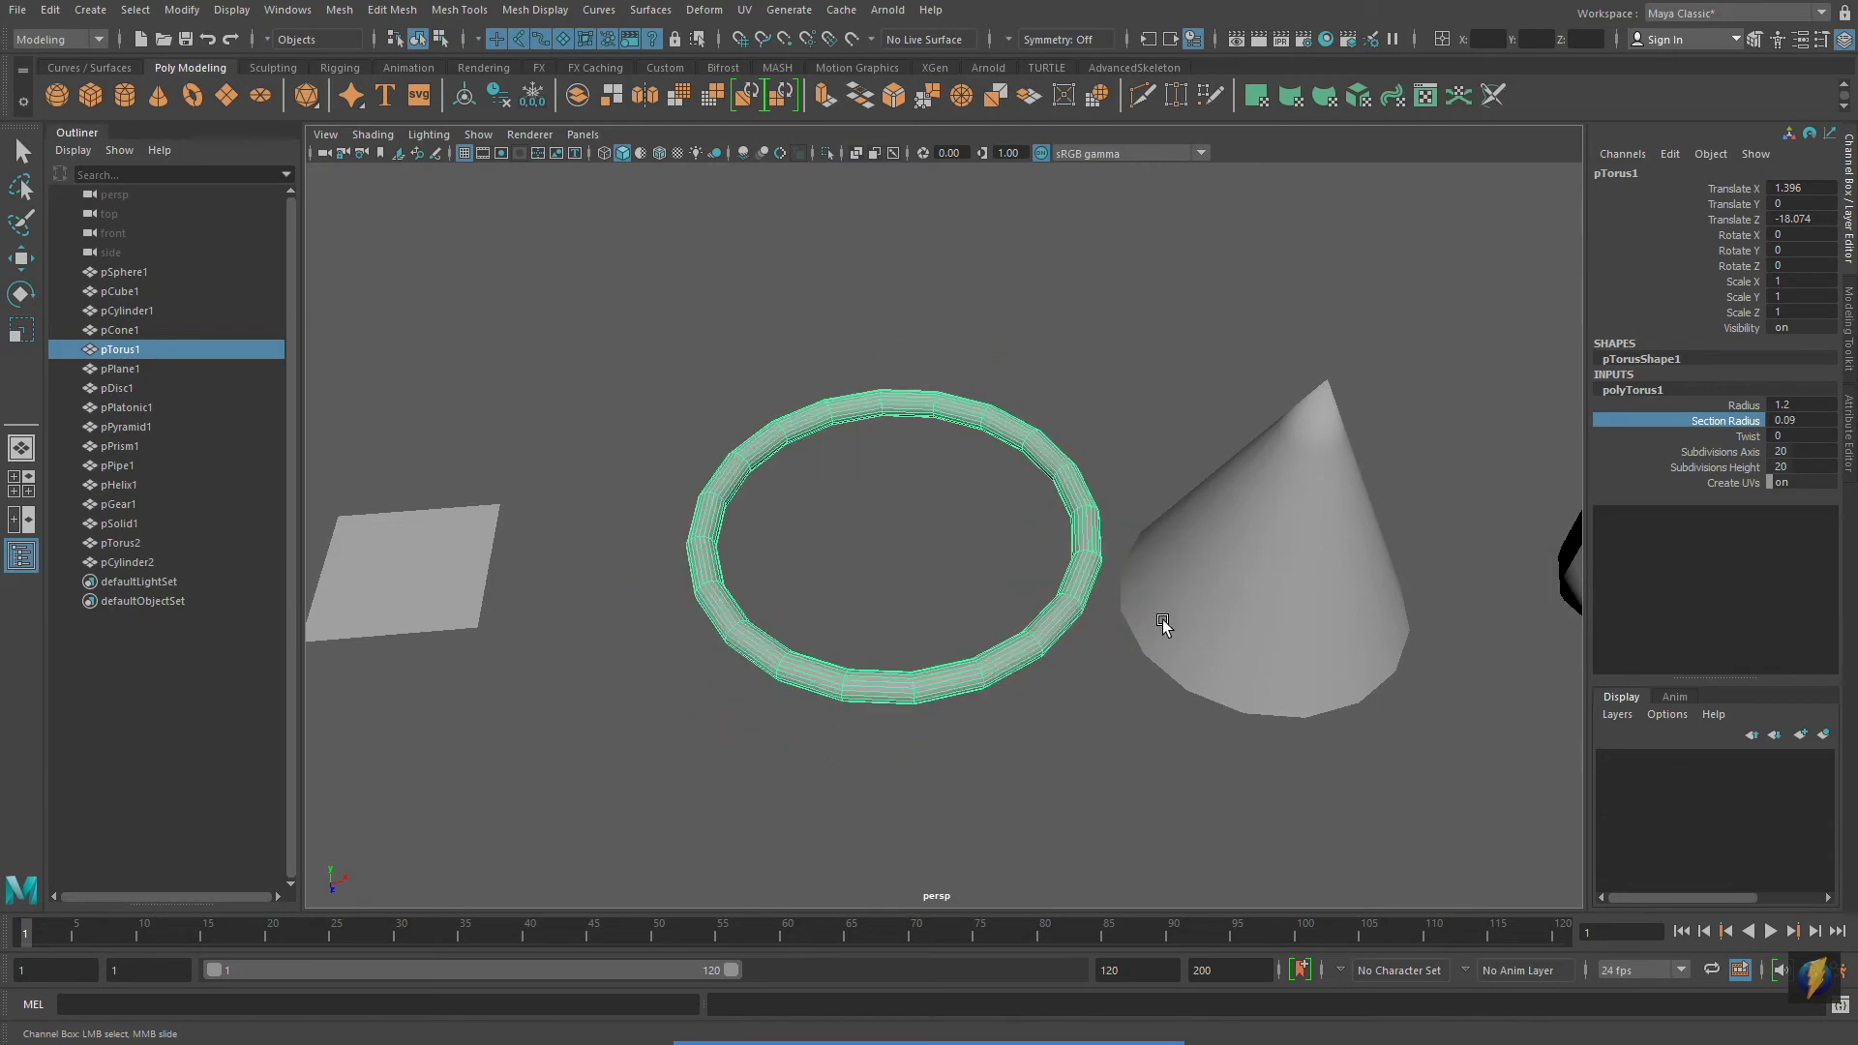
Reduce the torus's Subdivisions Axis and Subdivisions Height to 8 each
click(1723, 452)
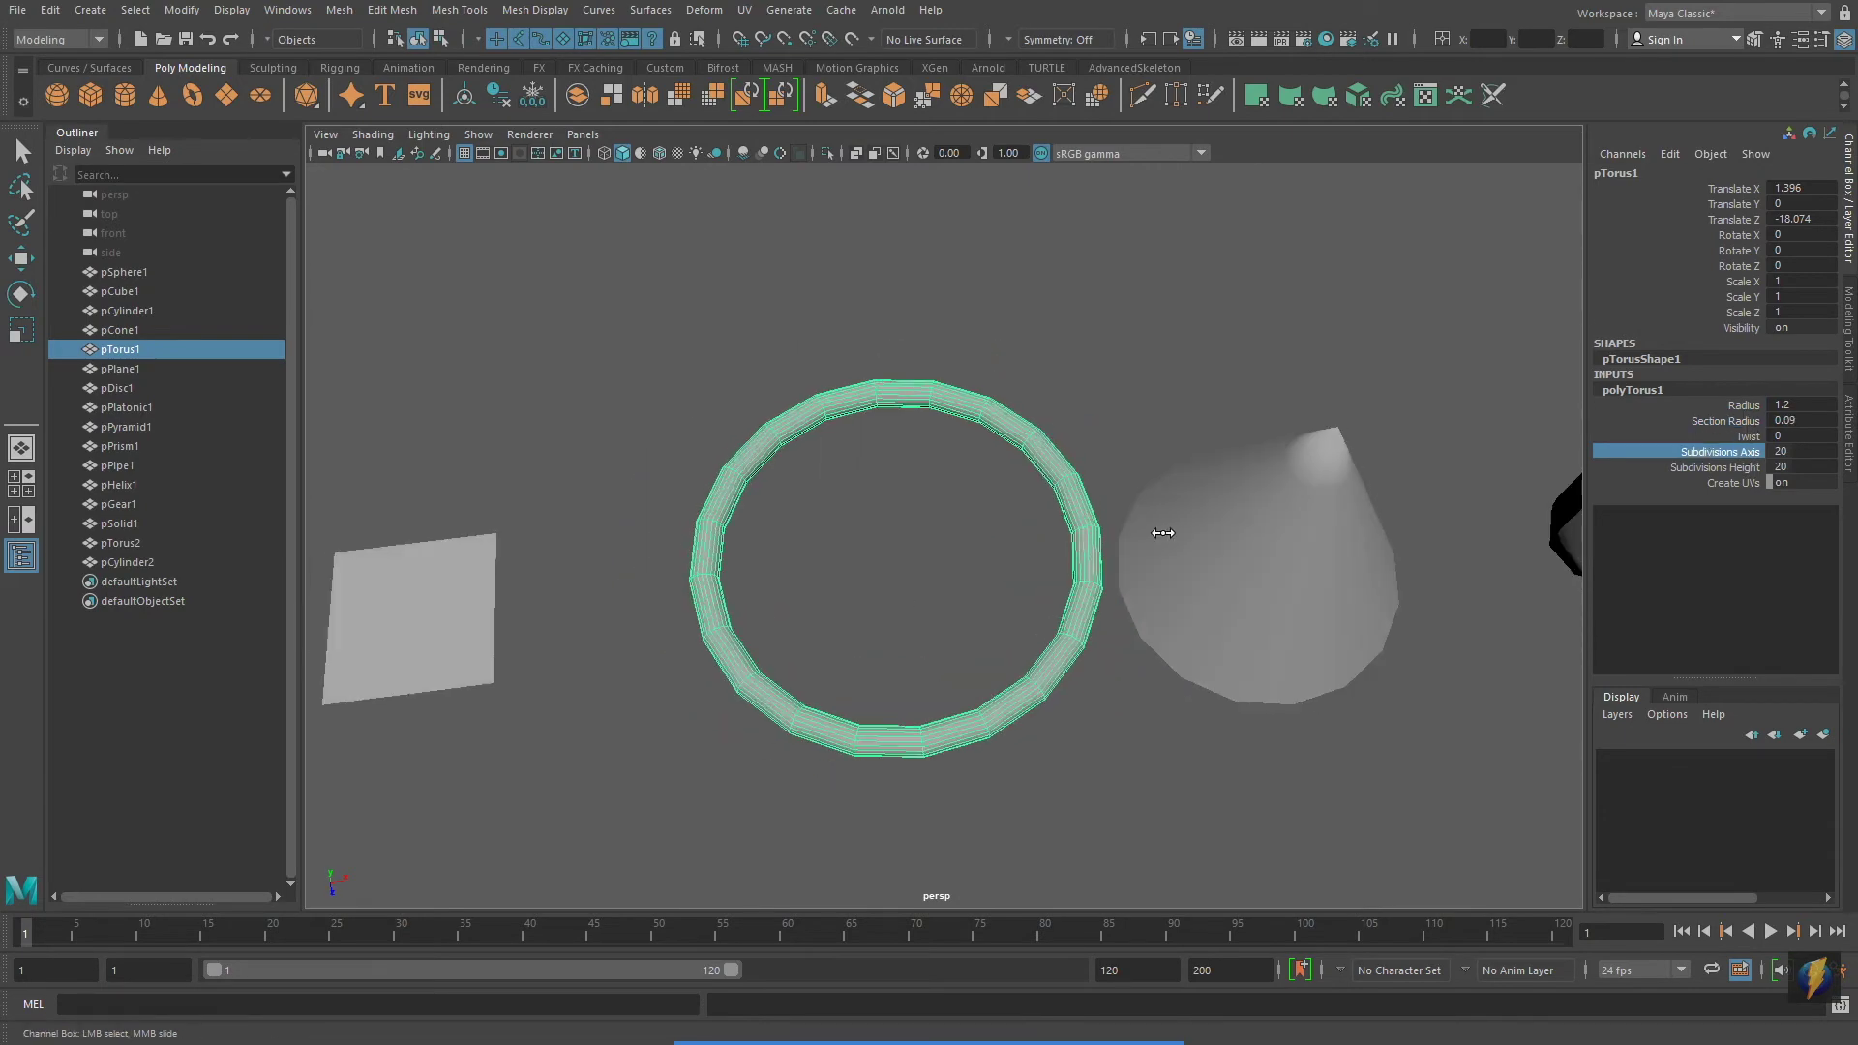
middle_drag(1174, 531, 1046, 495)
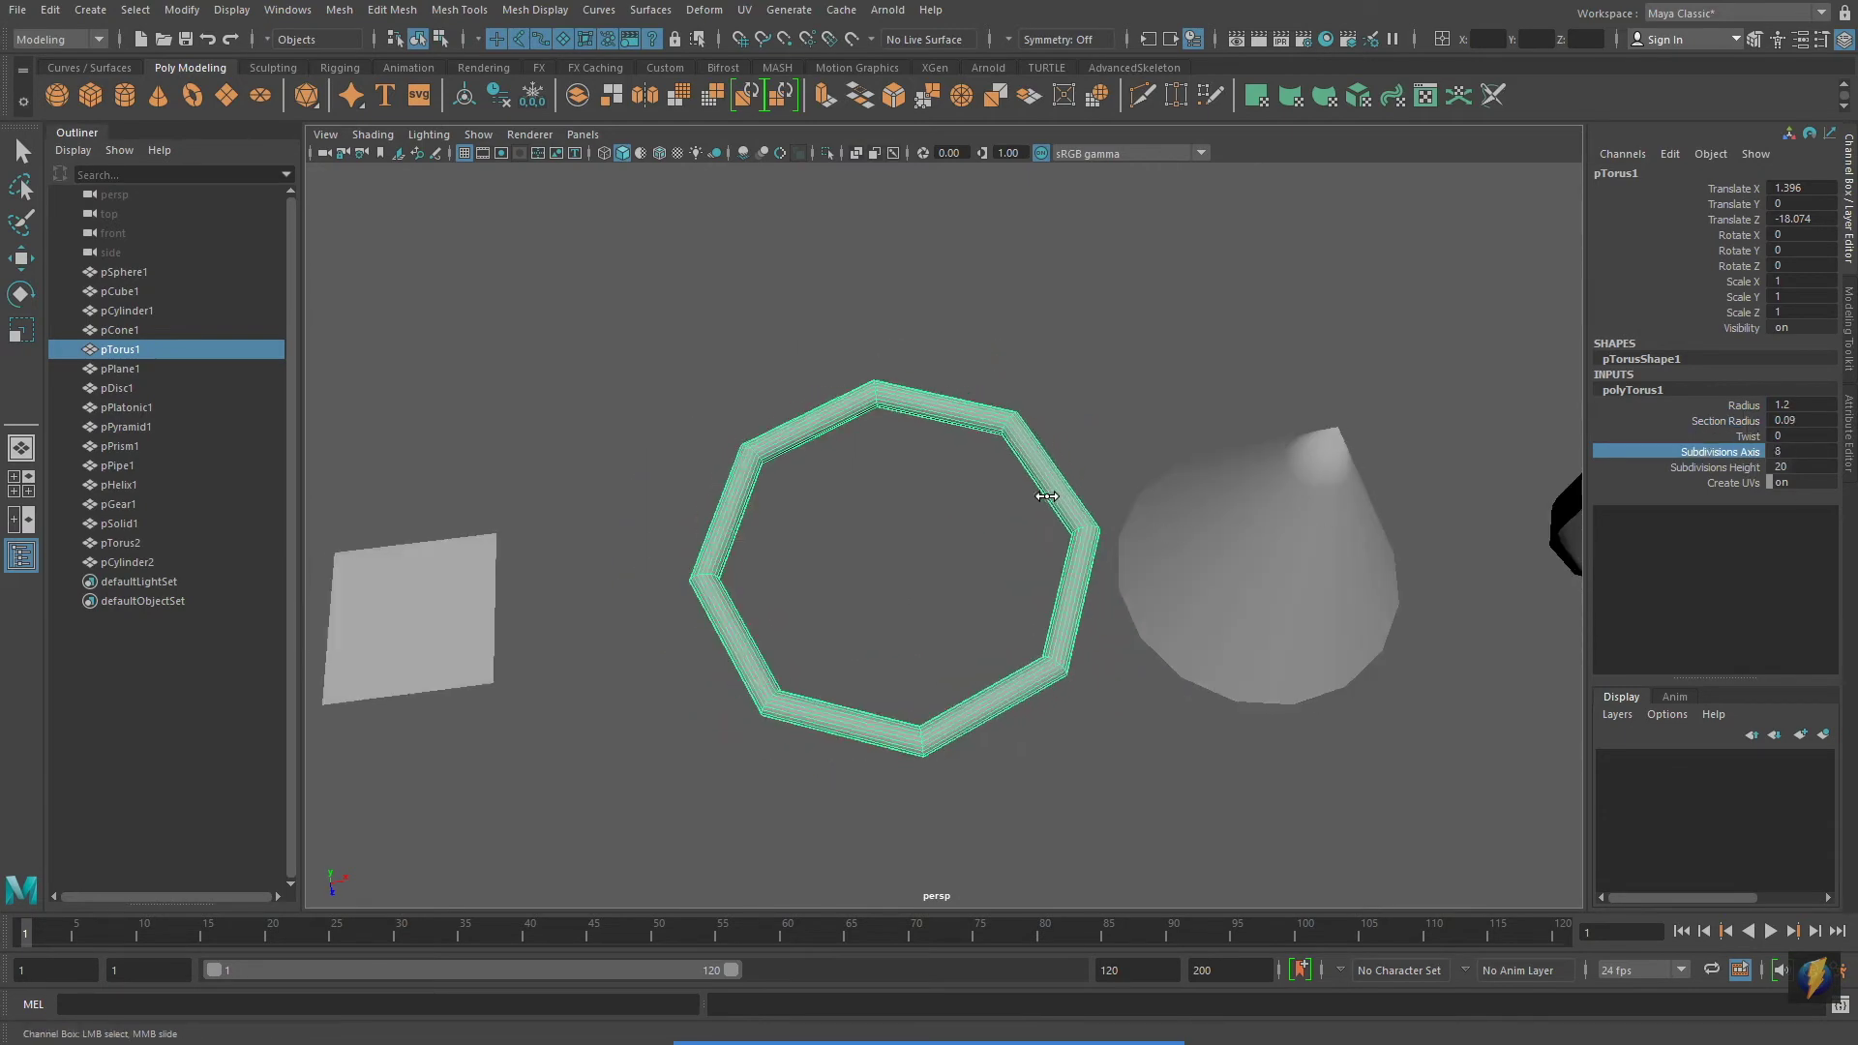
click(1715, 468)
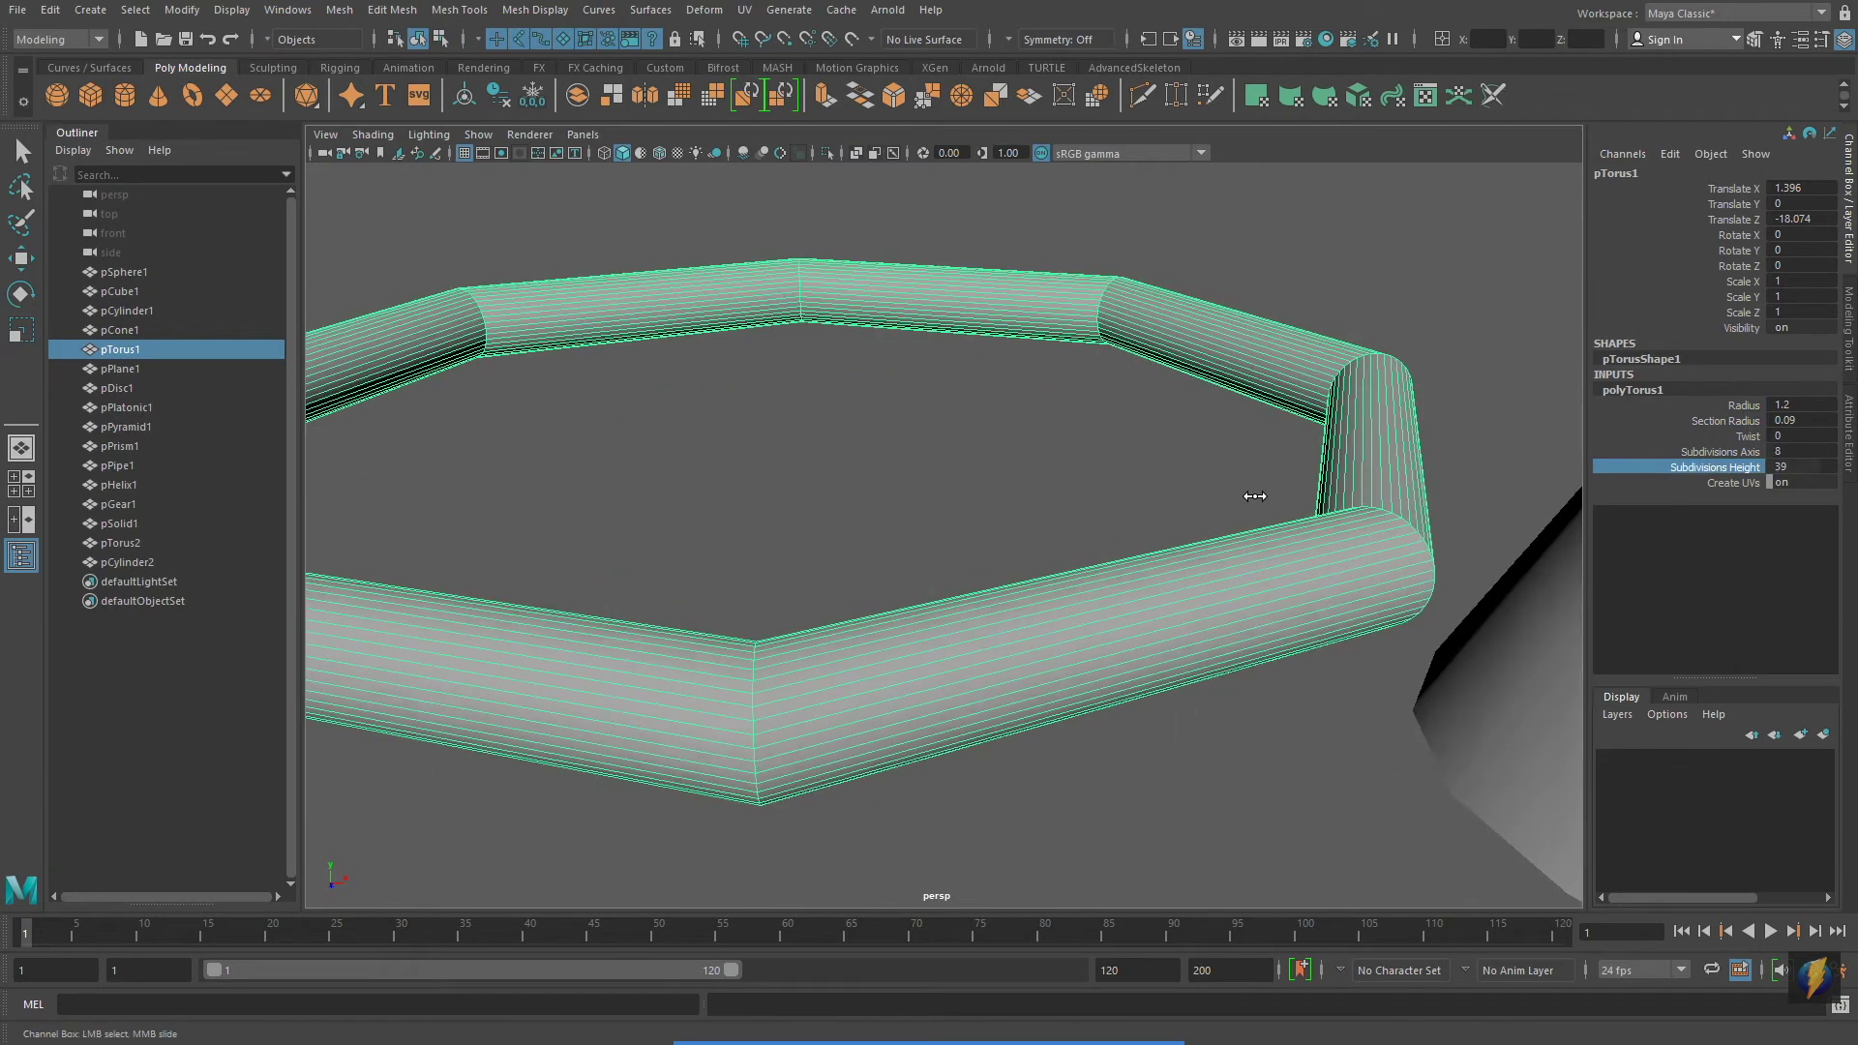
middle_drag(1253, 497, 1003, 519)
alt+right_drag(1004, 518, 423, 410)
Select and frame the plane, and adjust its Subdivisions Width
click(622, 527)
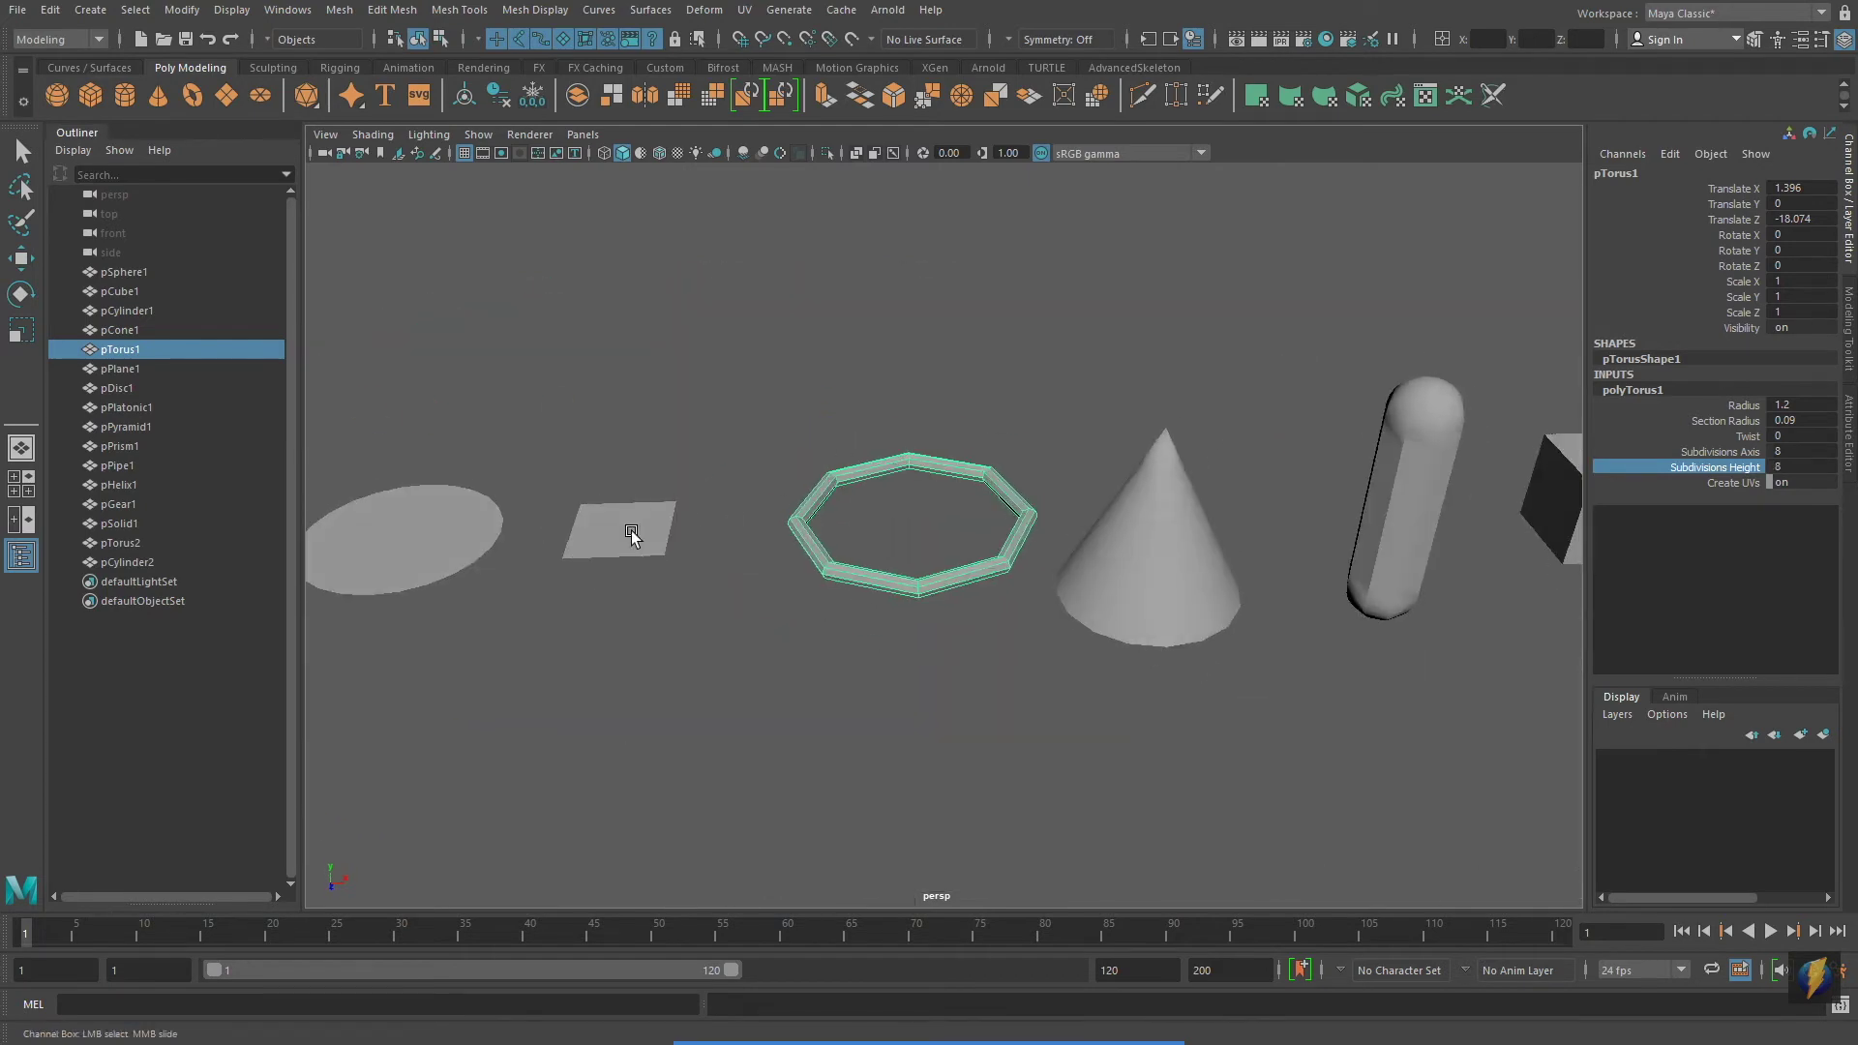
key(f)
key(r)
click(1743, 396)
click(1716, 437)
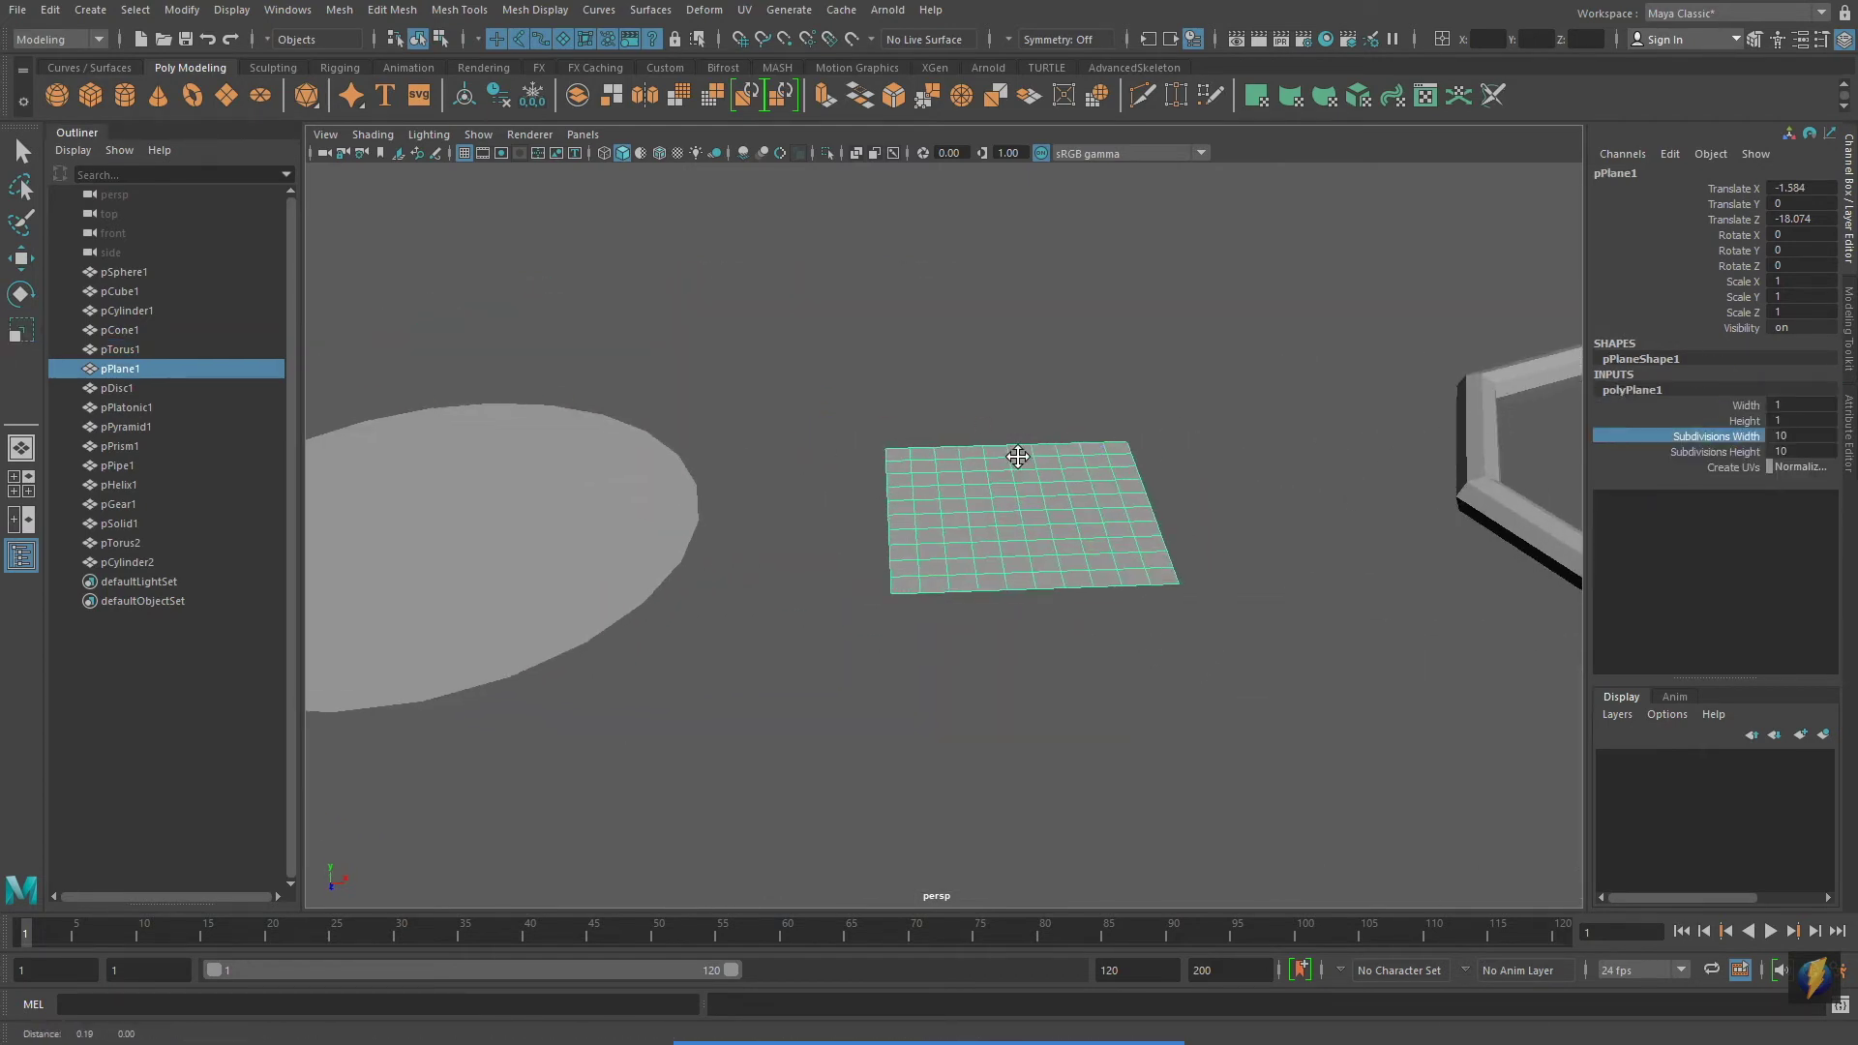
middle_drag(1016, 448, 1134, 482)
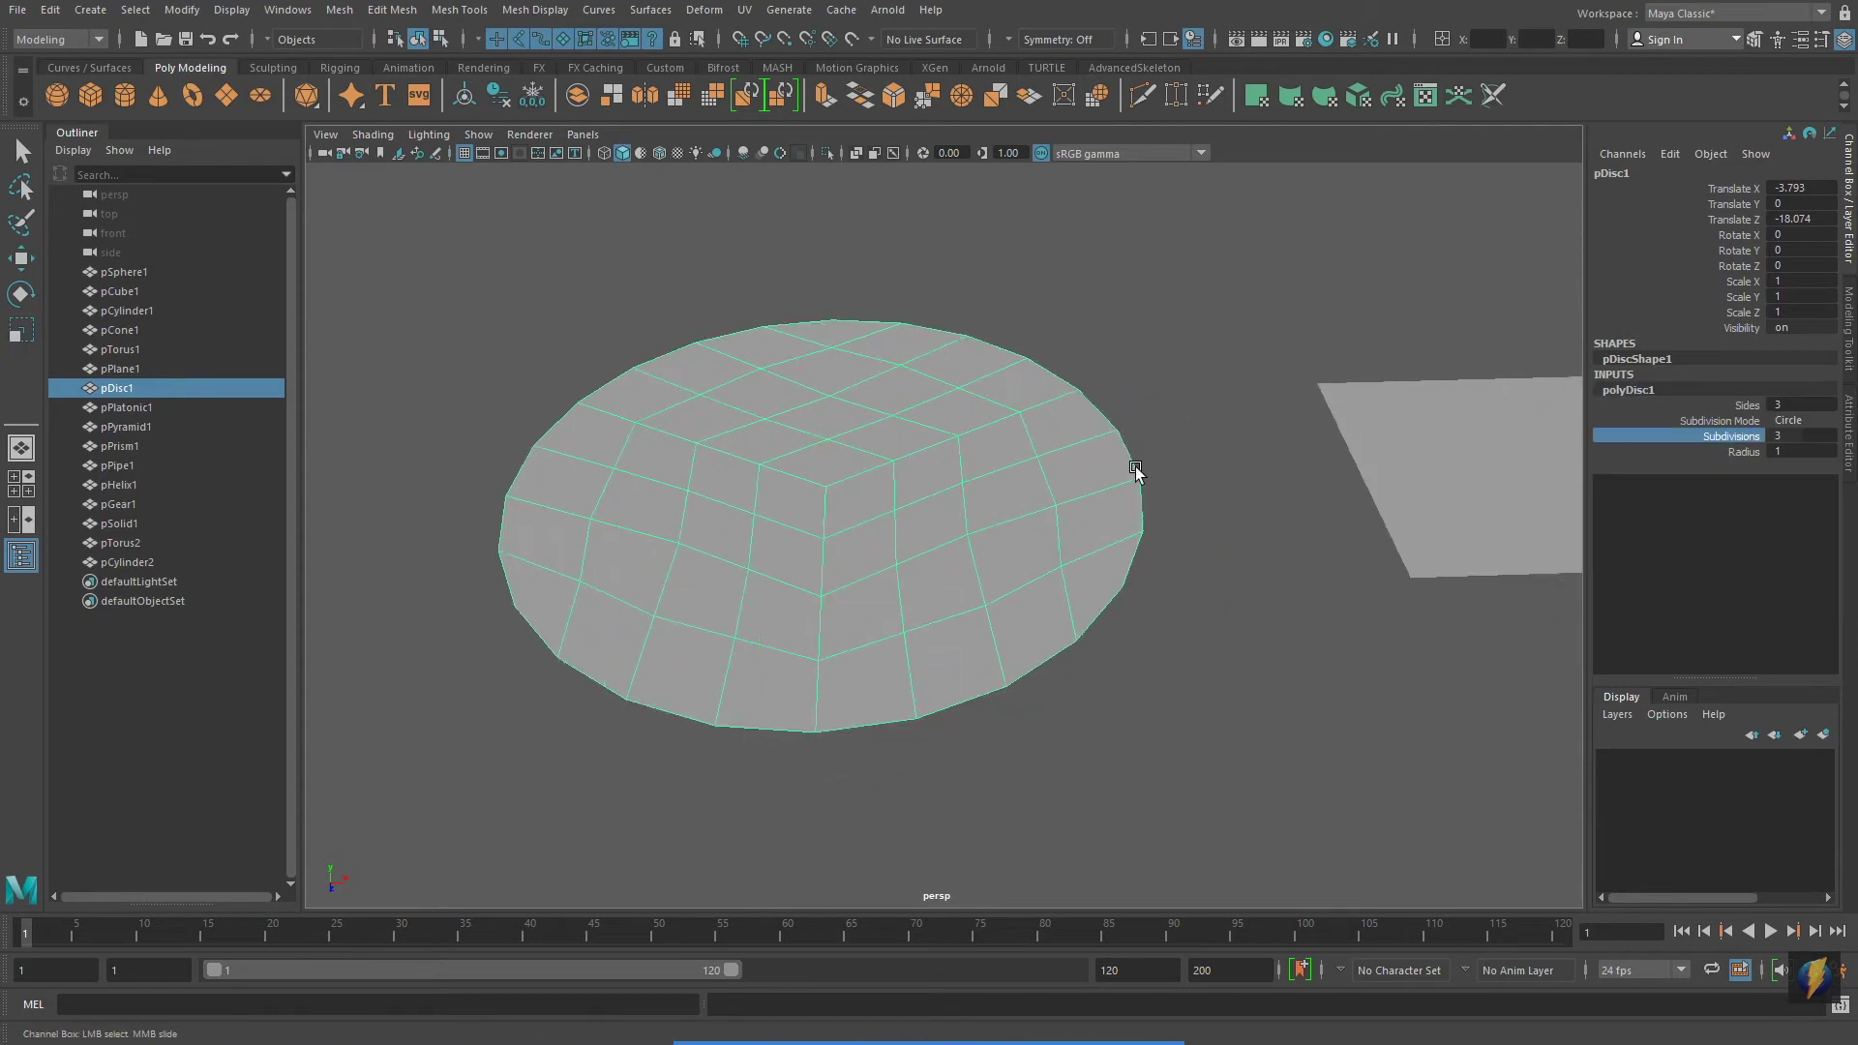
Lower the disc's Subdivisions to 2, try the Triangles and Caps subdivision modes, and return to Circle
mouse_move(1136, 471)
middle_down()
mouse_move(1181, 465)
mouse_move(1122, 471)
middle_up()
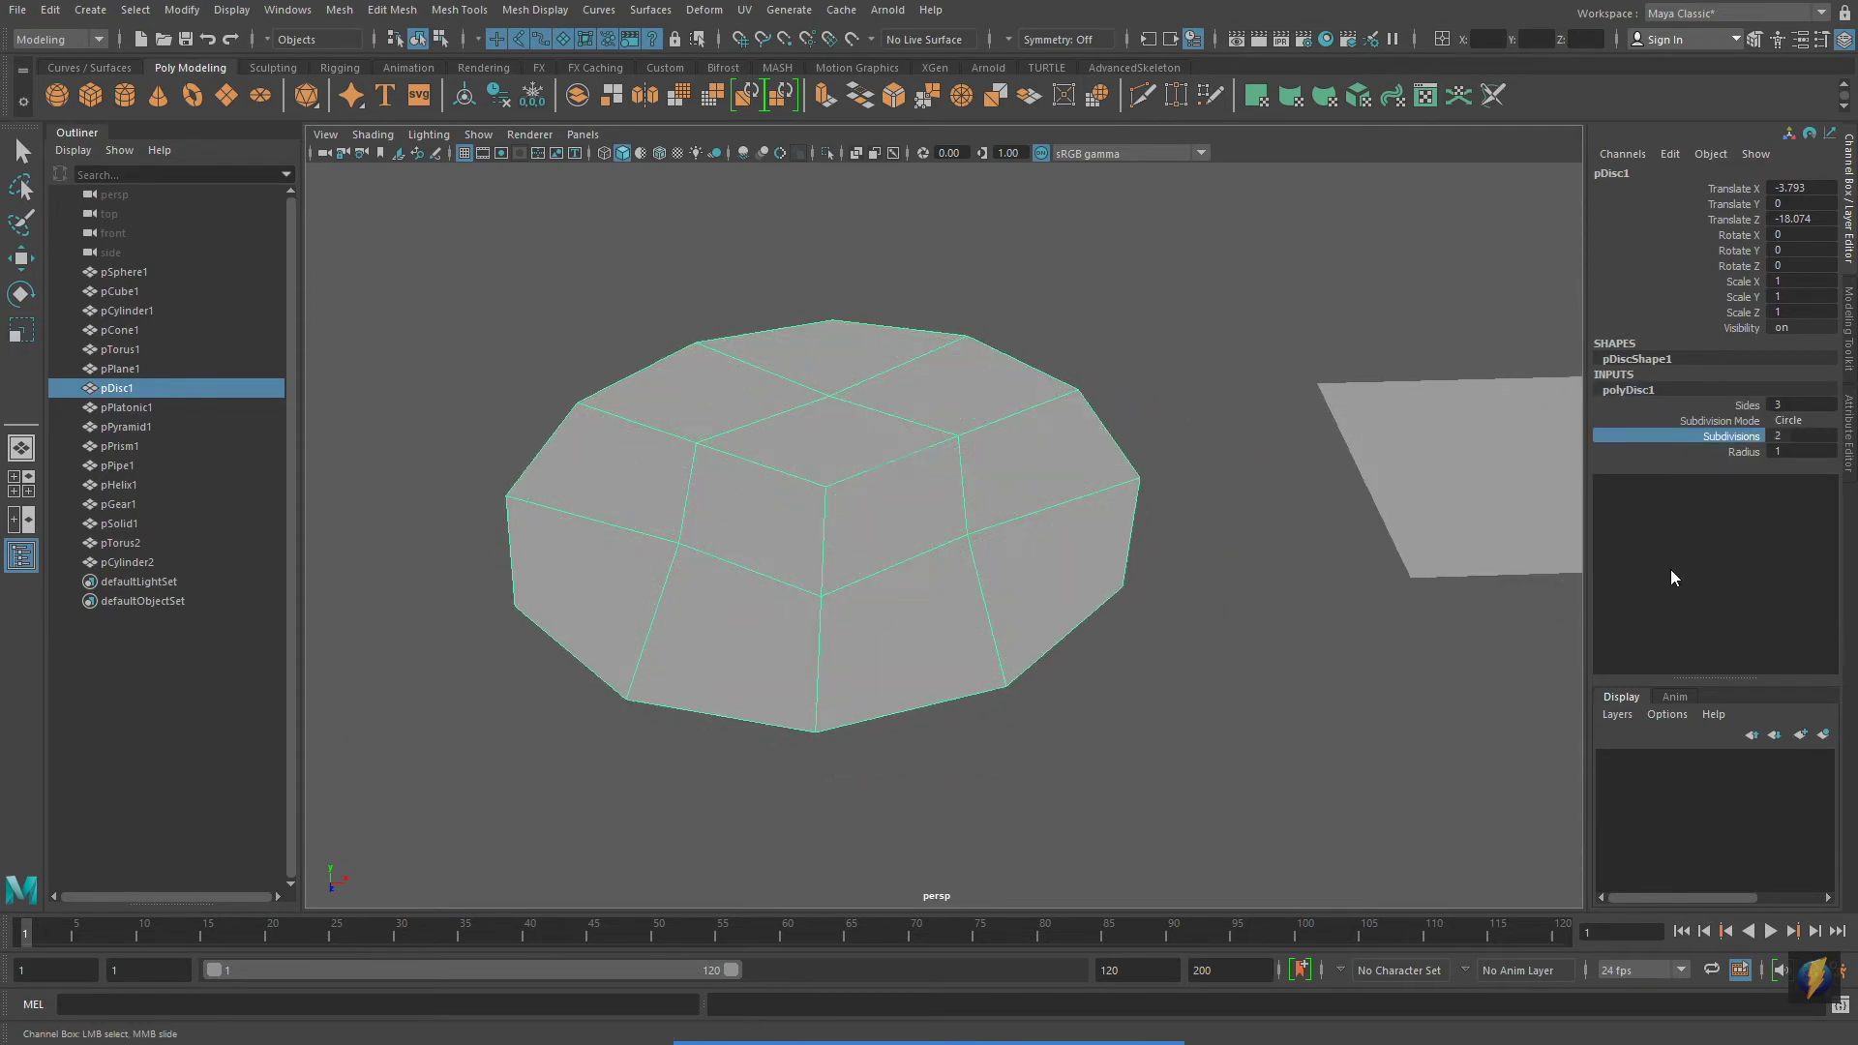
click(1793, 421)
click(1791, 456)
click(1798, 422)
click(1783, 492)
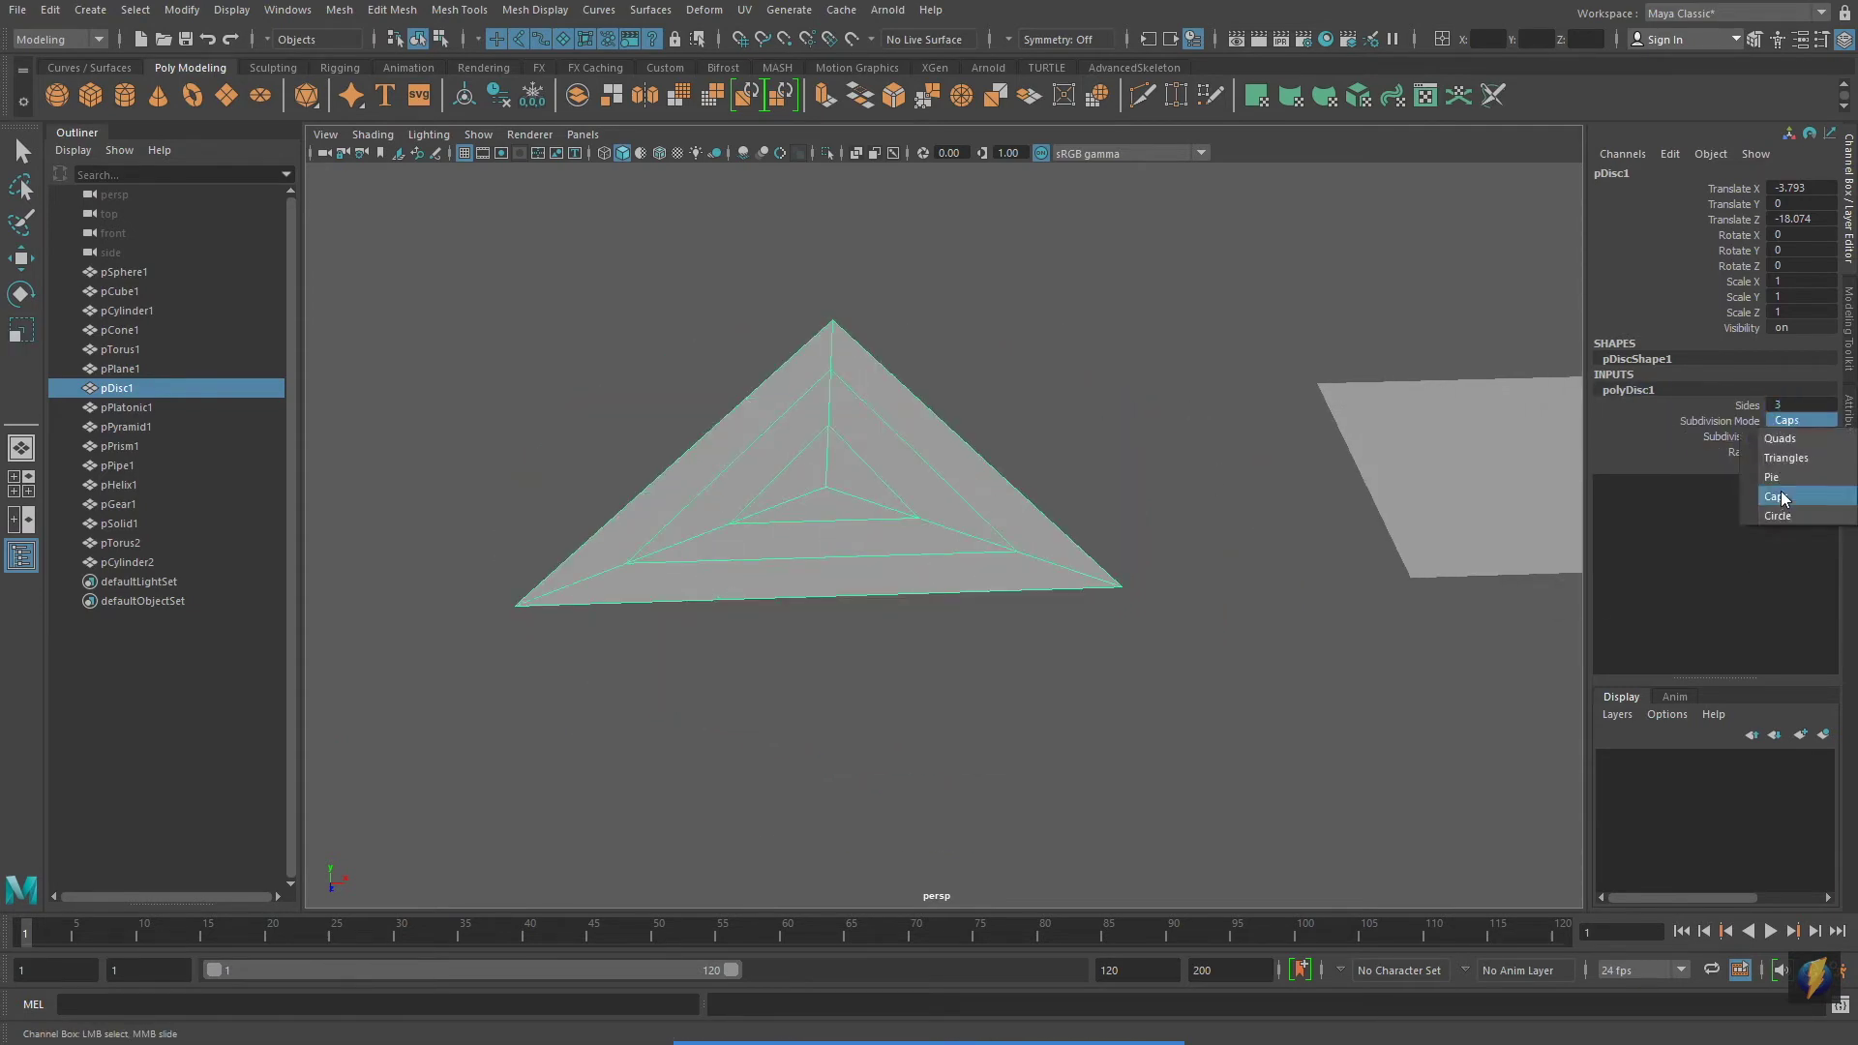
click(1781, 515)
Set the disc's Sides to 4
click(1752, 409)
mouse_move(1127, 476)
middle_down()
mouse_move(1140, 448)
mouse_move(1162, 465)
mouse_move(1121, 484)
middle_up()
alt+right_drag(1121, 484, 448, 449)
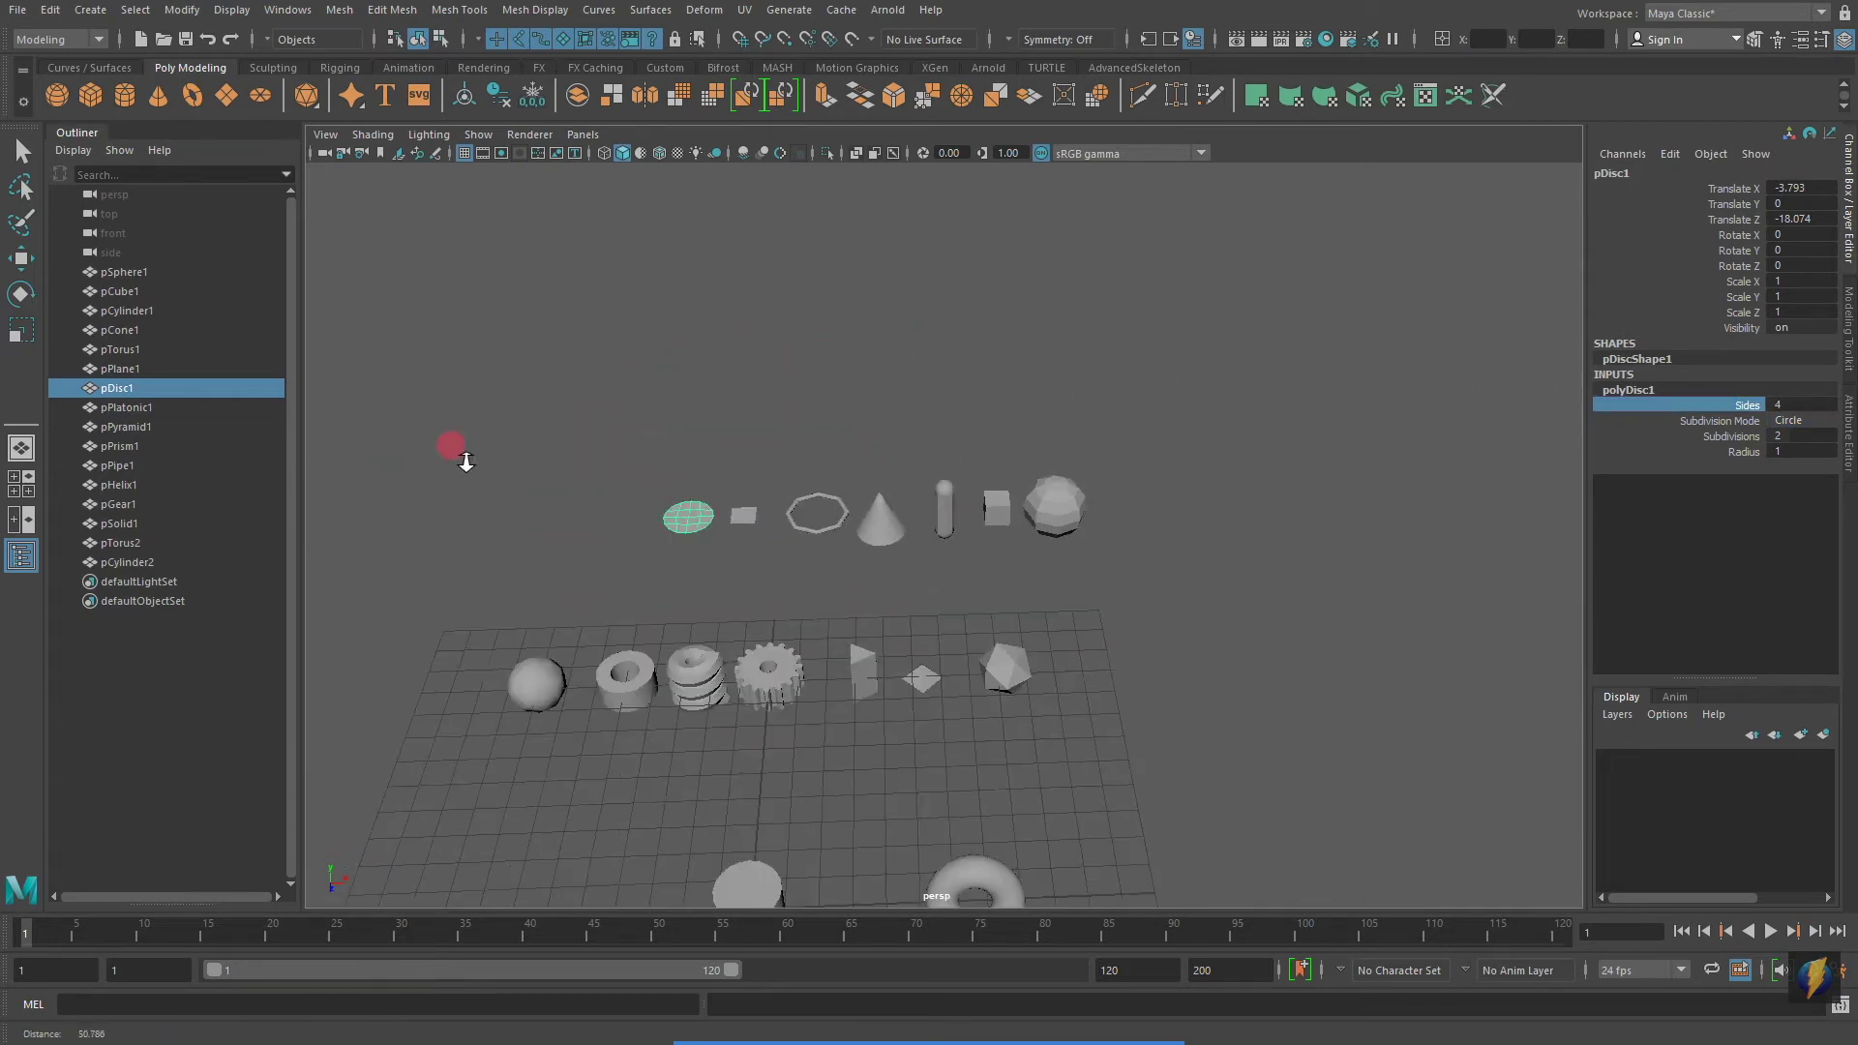
Select and frame the platonic solid and show its creation inputs
click(1048, 610)
key(r)
key(f)
click(1665, 389)
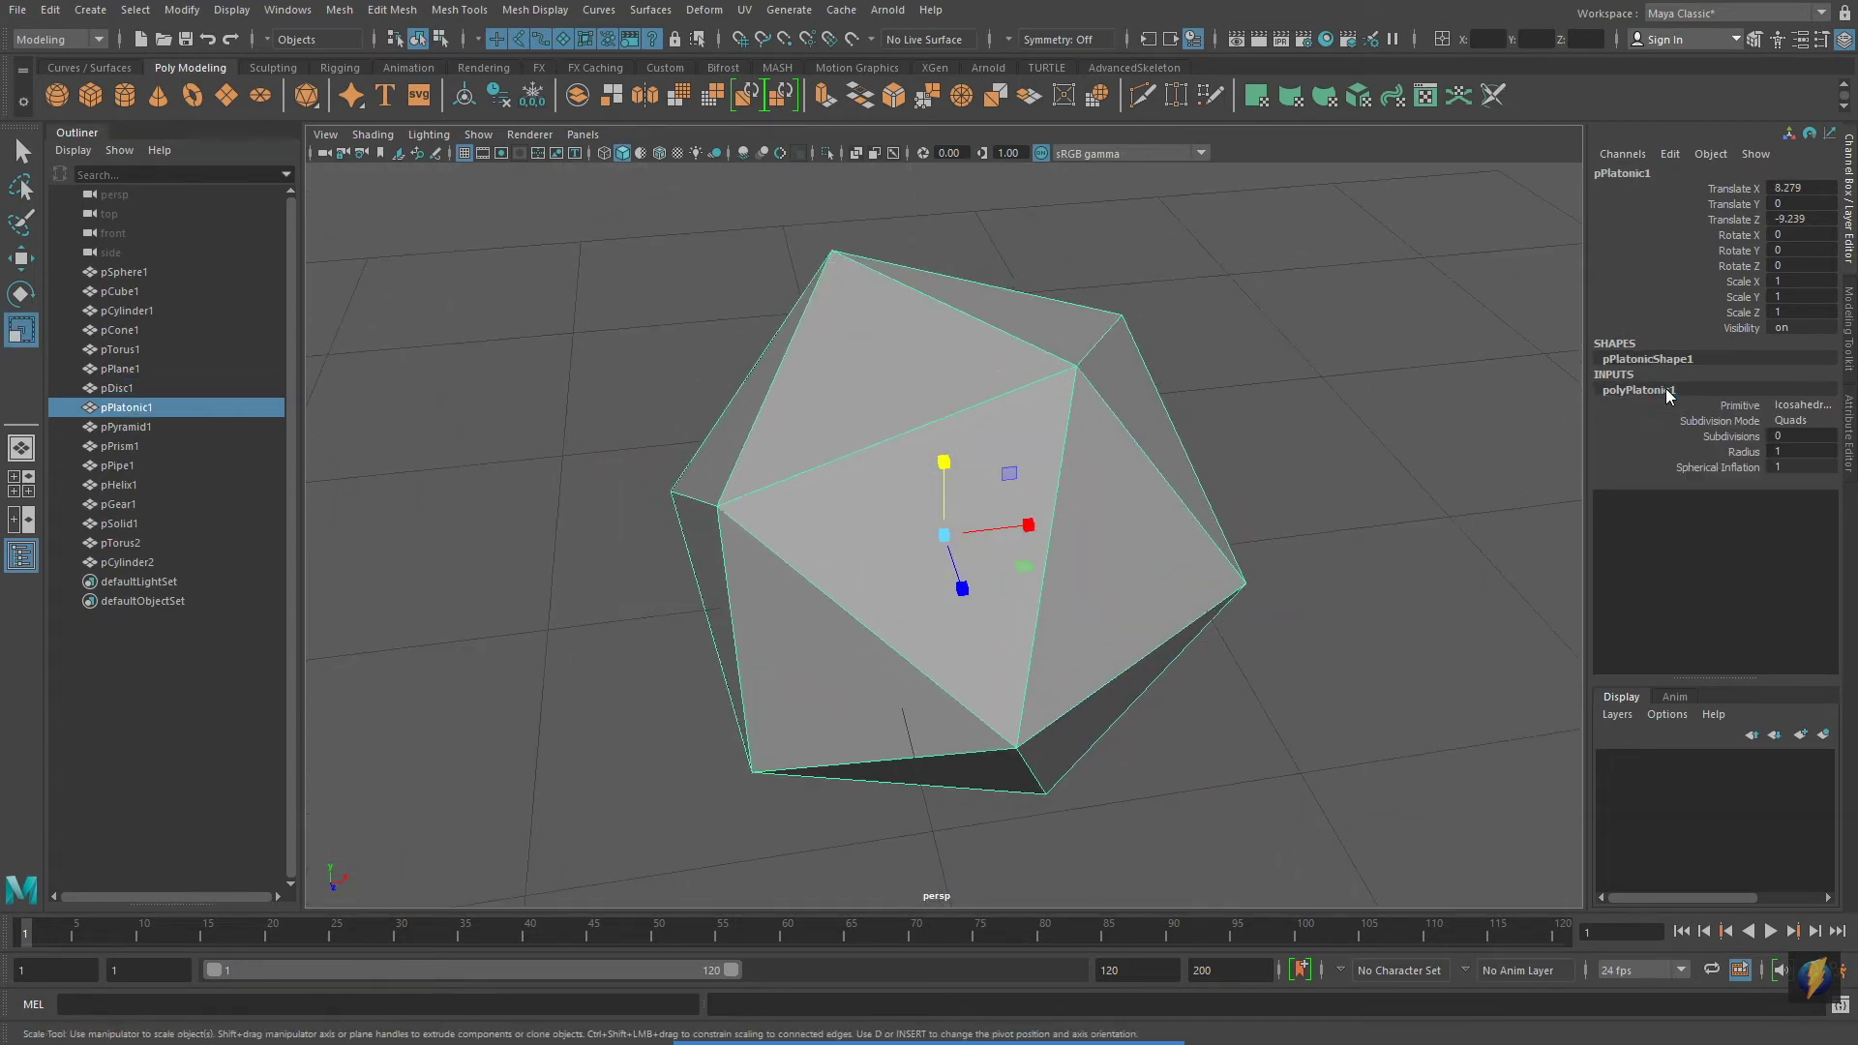
Try the platonic solid as Tetrahedron, Cube, Octahedron and Dodecahedron, and return it to Icosahedron
click(1805, 405)
click(1762, 422)
click(1802, 405)
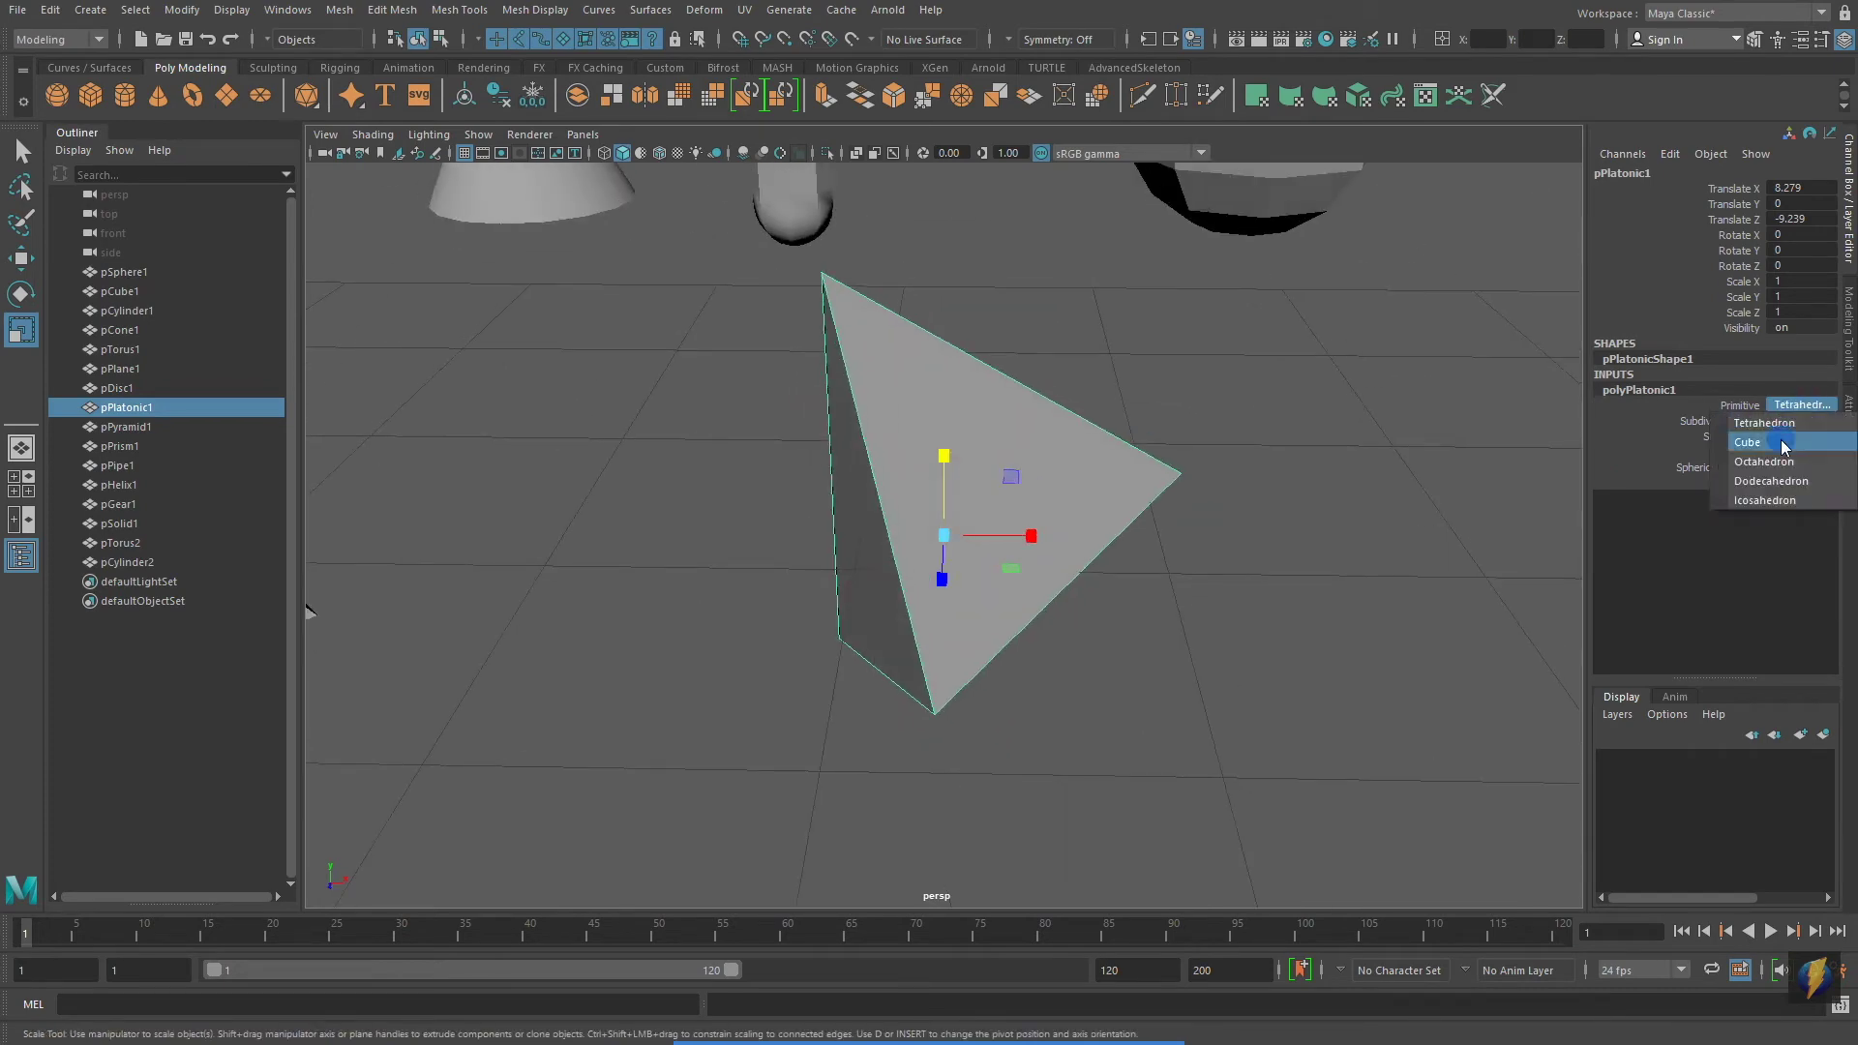
click(1748, 442)
click(1802, 405)
click(1764, 462)
click(1802, 405)
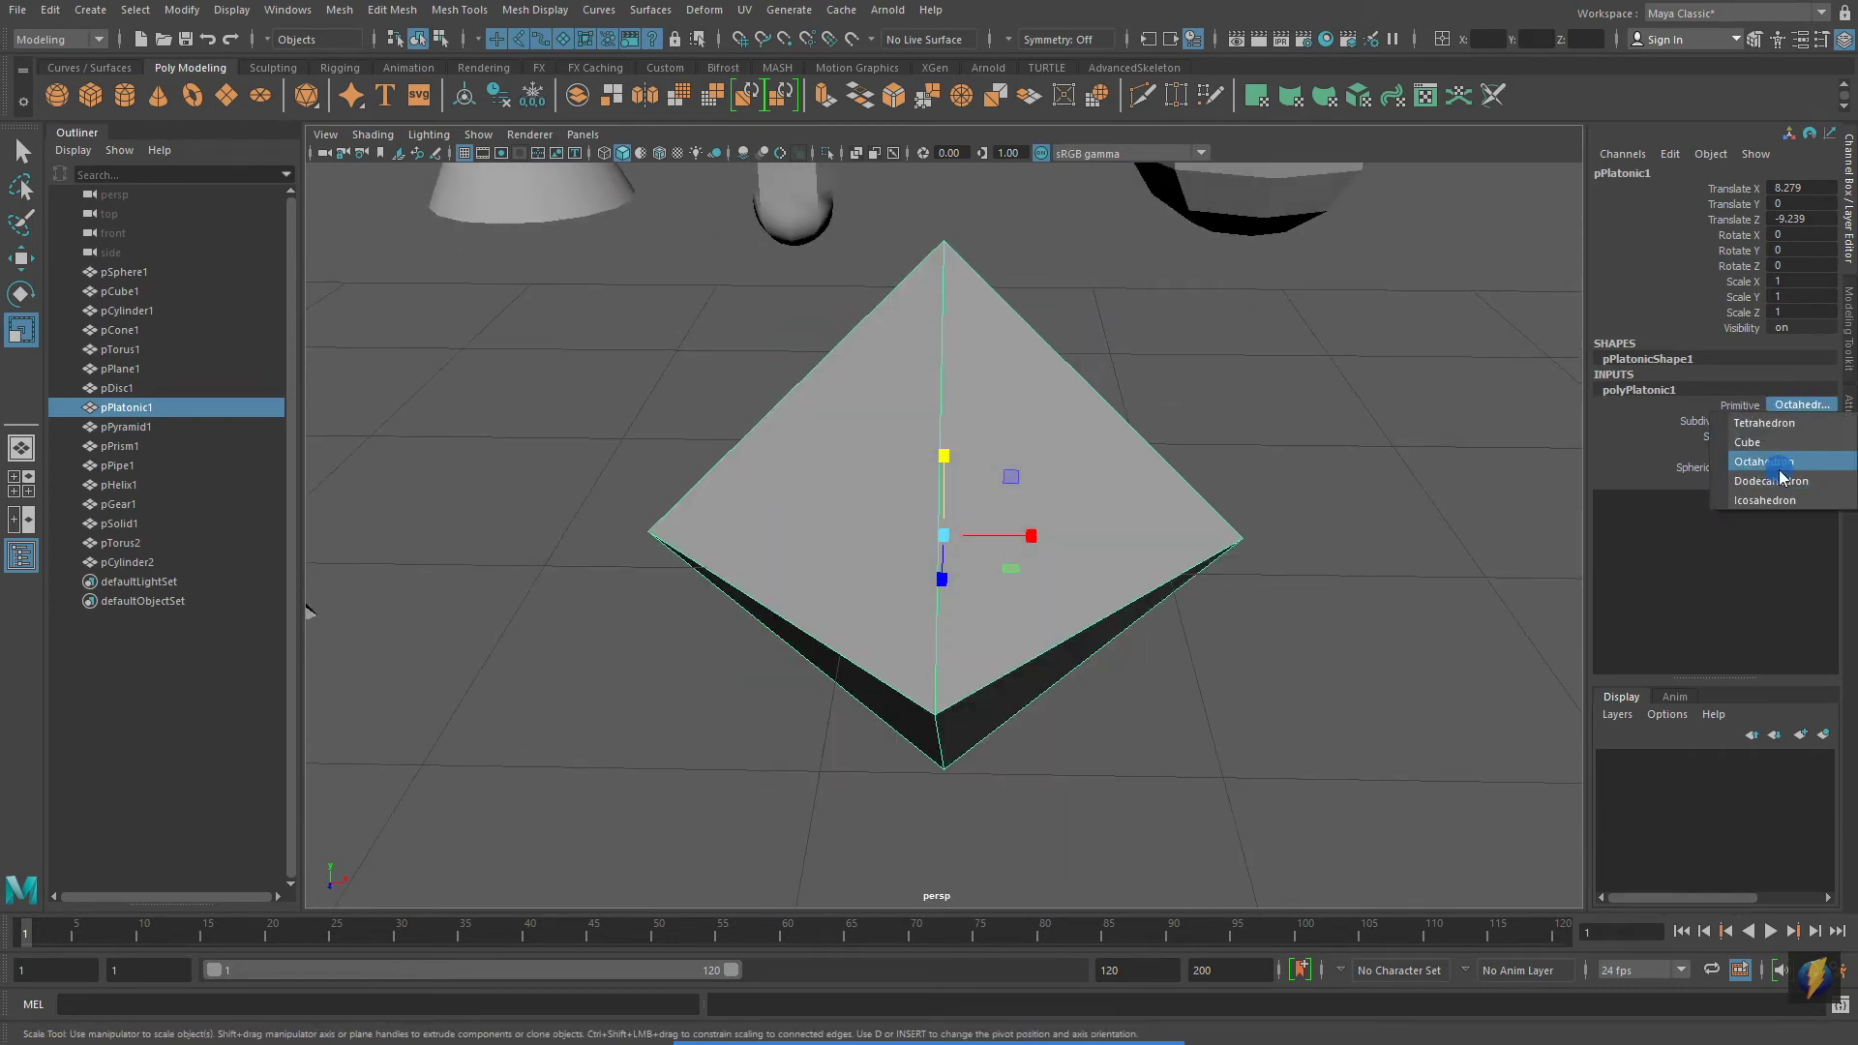
click(1764, 481)
alt+drag(1113, 454, 1195, 463)
click(1803, 405)
click(1763, 500)
Raise the platonic solid's Subdivisions to 3
click(1732, 435)
middle_drag(1544, 440, 1645, 440)
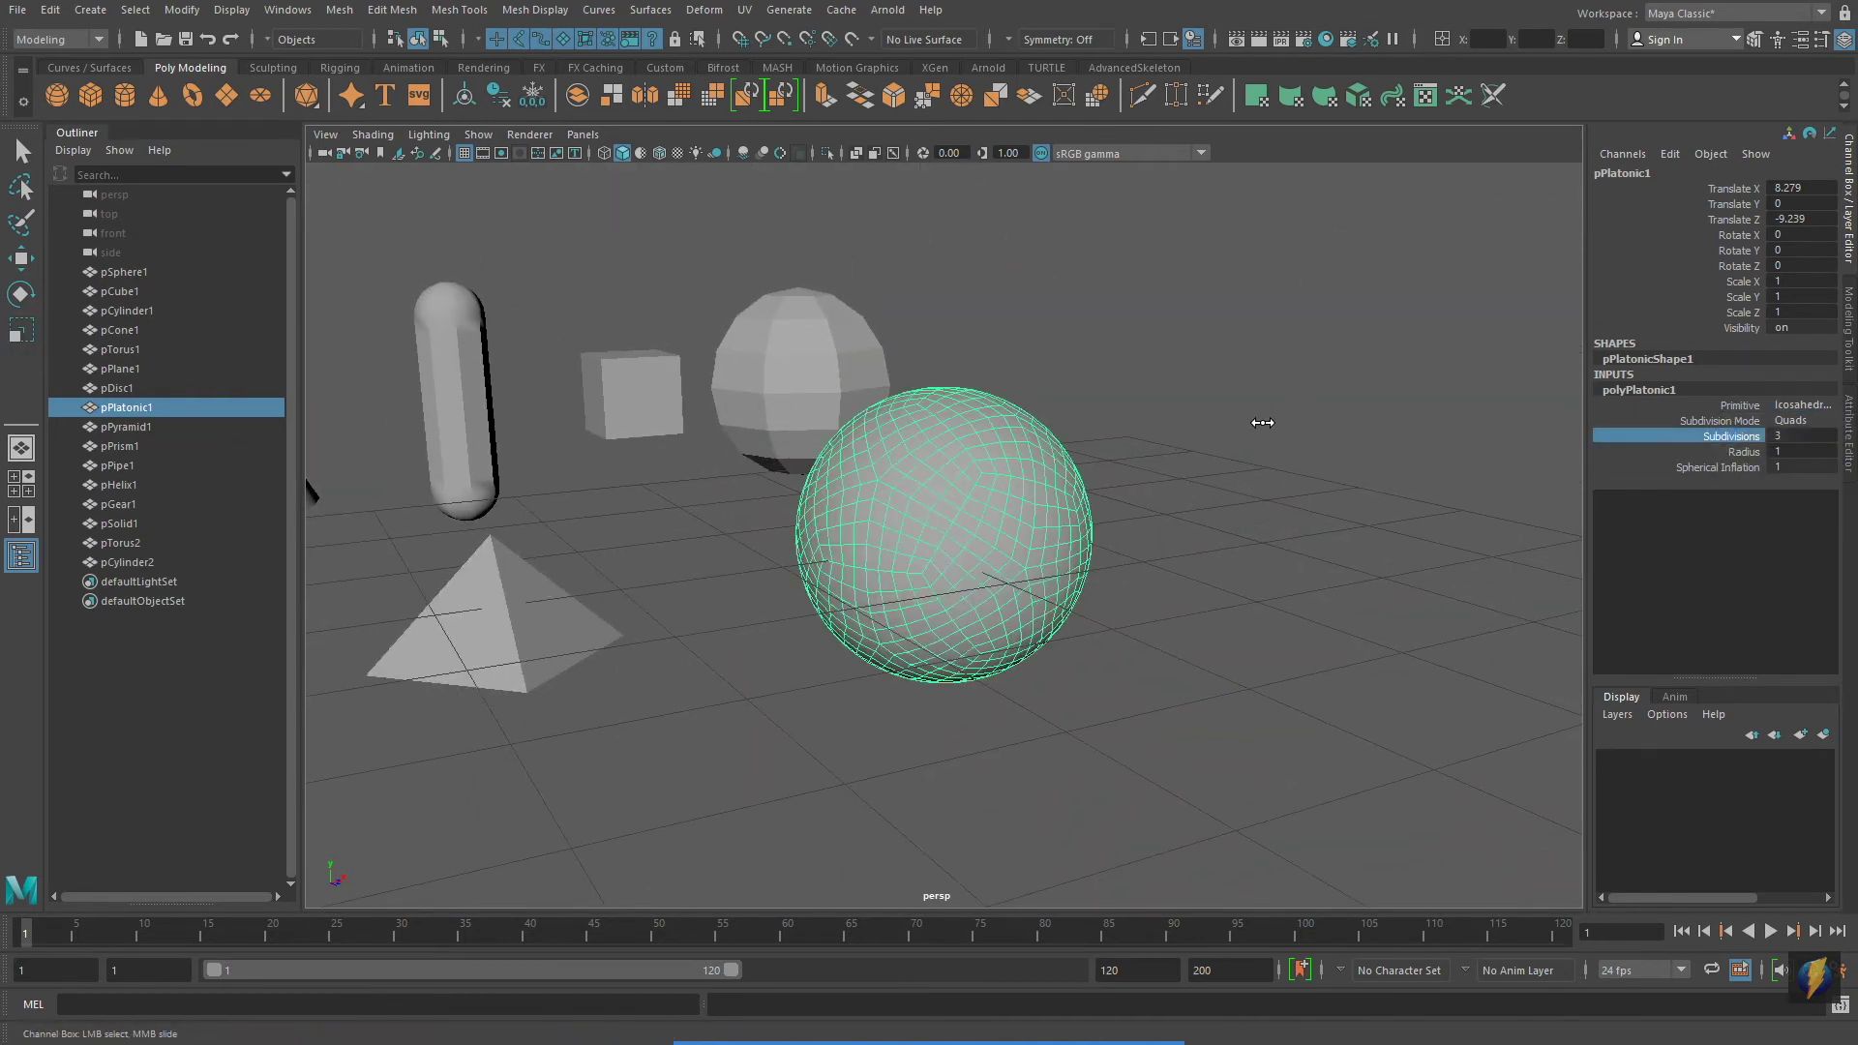
mouse_move(1065, 484)
alt+mouse_down()
mouse_move(1162, 464)
mouse_move(1070, 448)
alt+mouse_up()
Select the pyramid and set its Number Of Sides to 4
click(851, 580)
click(1648, 392)
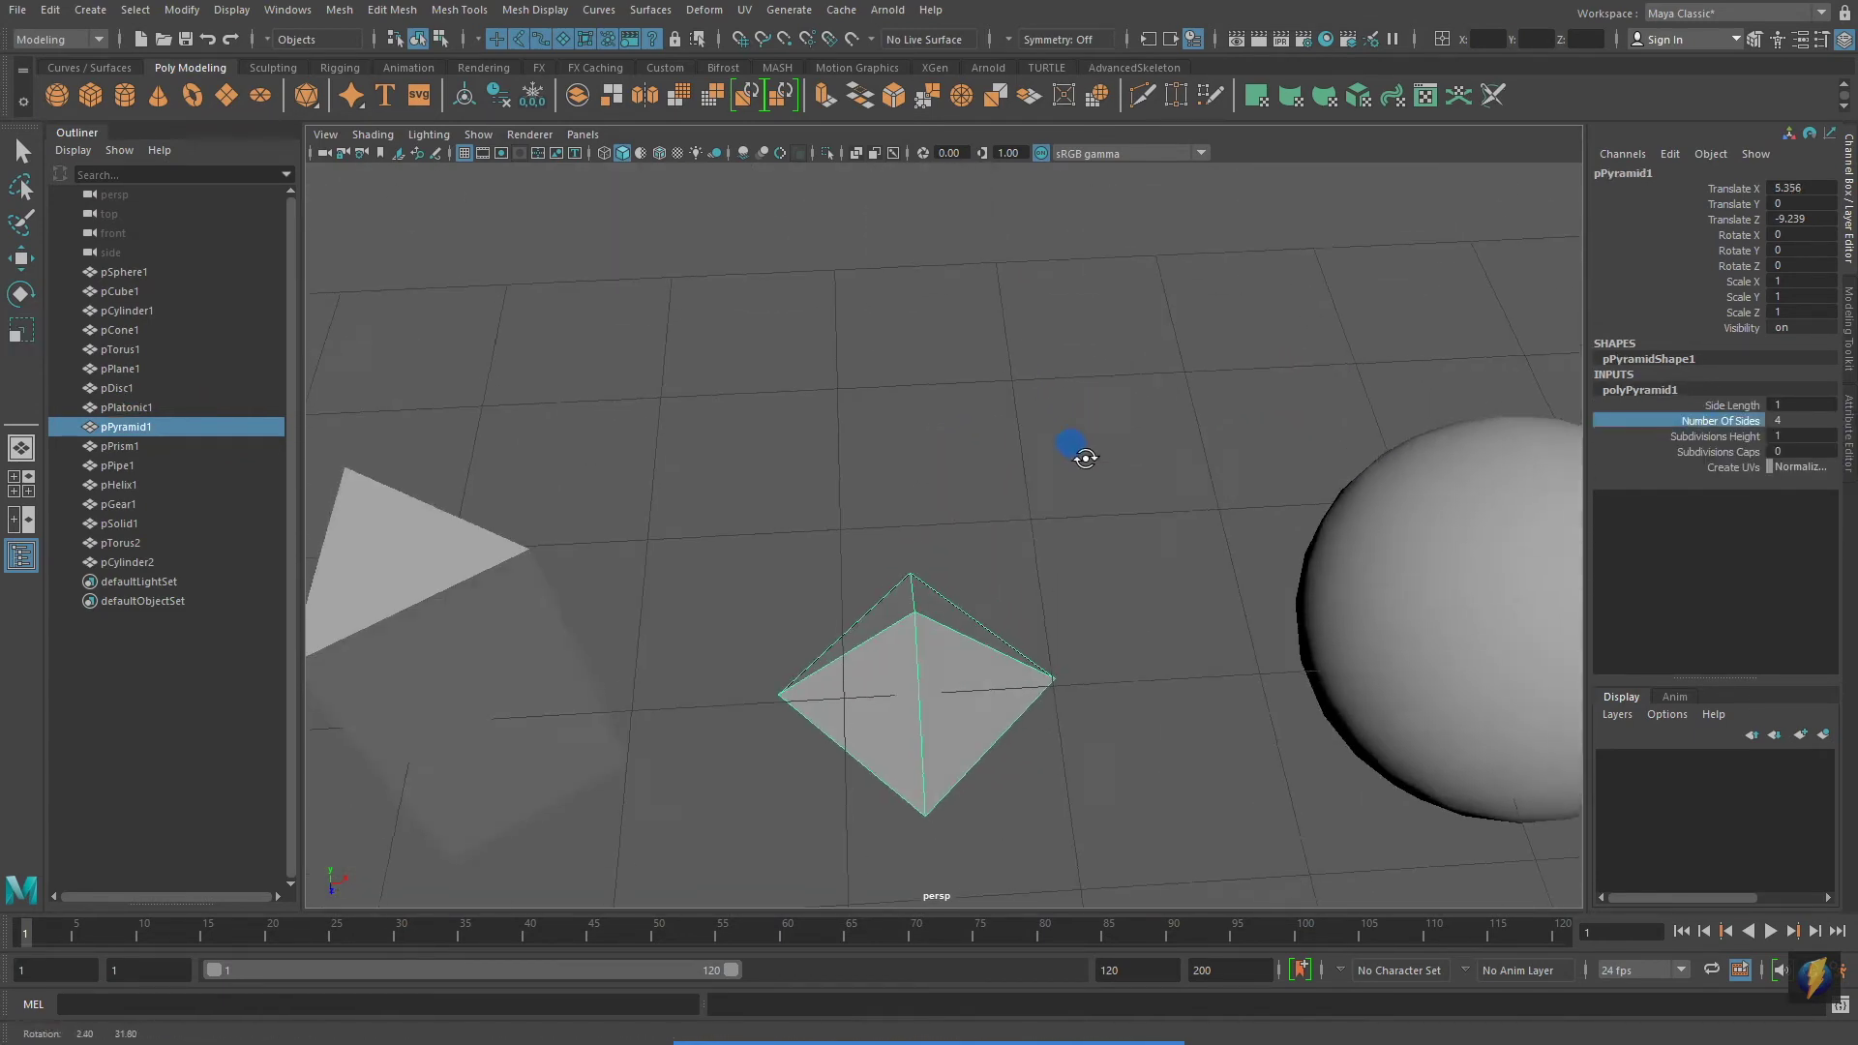
click(1721, 420)
mouse_move(1210, 461)
middle_down()
mouse_move(1422, 465)
mouse_move(1190, 464)
middle_up()
alt+drag(1190, 464, 1220, 426)
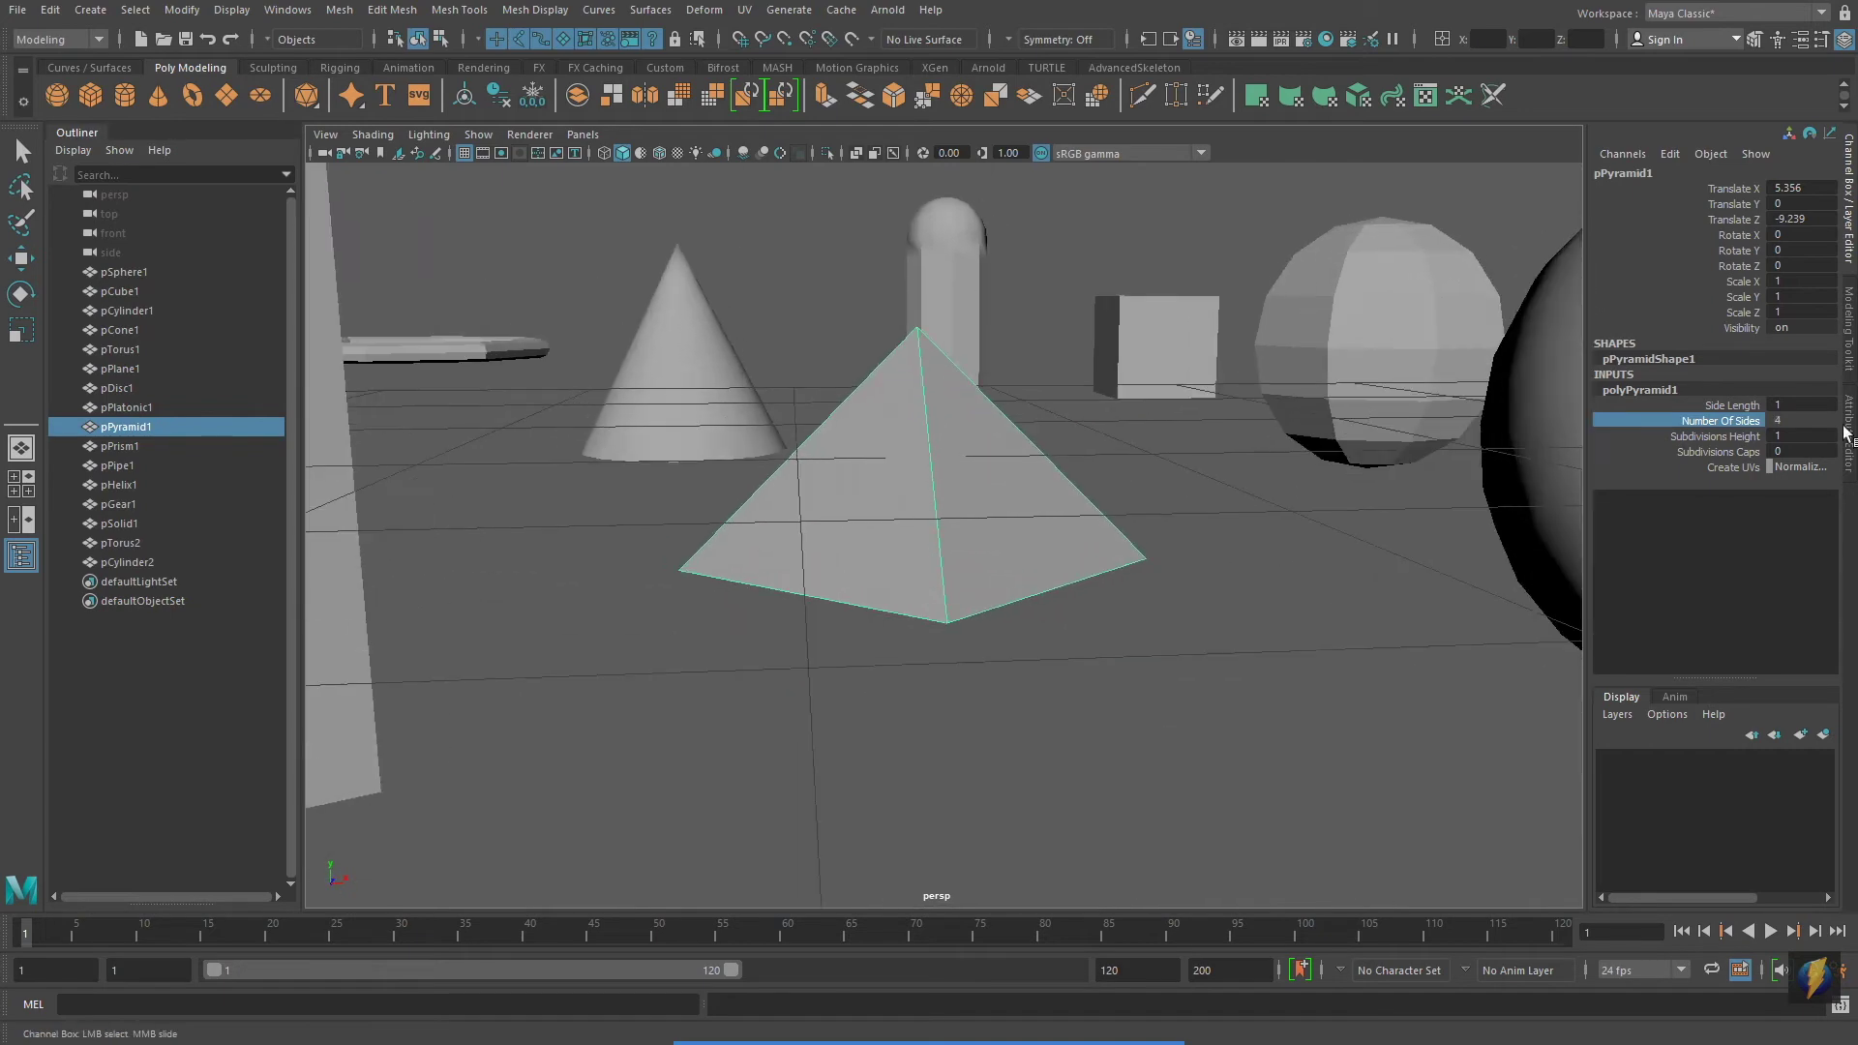
Adjust the pyramid's Subdivisions Height and Subdivisions Caps
click(1733, 435)
middle_drag(1732, 435, 1800, 436)
alt+drag(1065, 484, 1093, 407)
click(1738, 452)
middle_drag(1738, 452, 1791, 452)
alt+drag(1065, 435, 1129, 440)
Select the prism and adjust its creation inputs
click(823, 542)
mouse_move(1128, 439)
middle_down()
mouse_move(1128, 455)
mouse_move(1087, 448)
mouse_move(1142, 432)
middle_up()
alt+right_drag(1141, 431, 1153, 432)
Select and frame the gear, and widen its hole to an Internal Radius of 0.9
click(118, 504)
key(f)
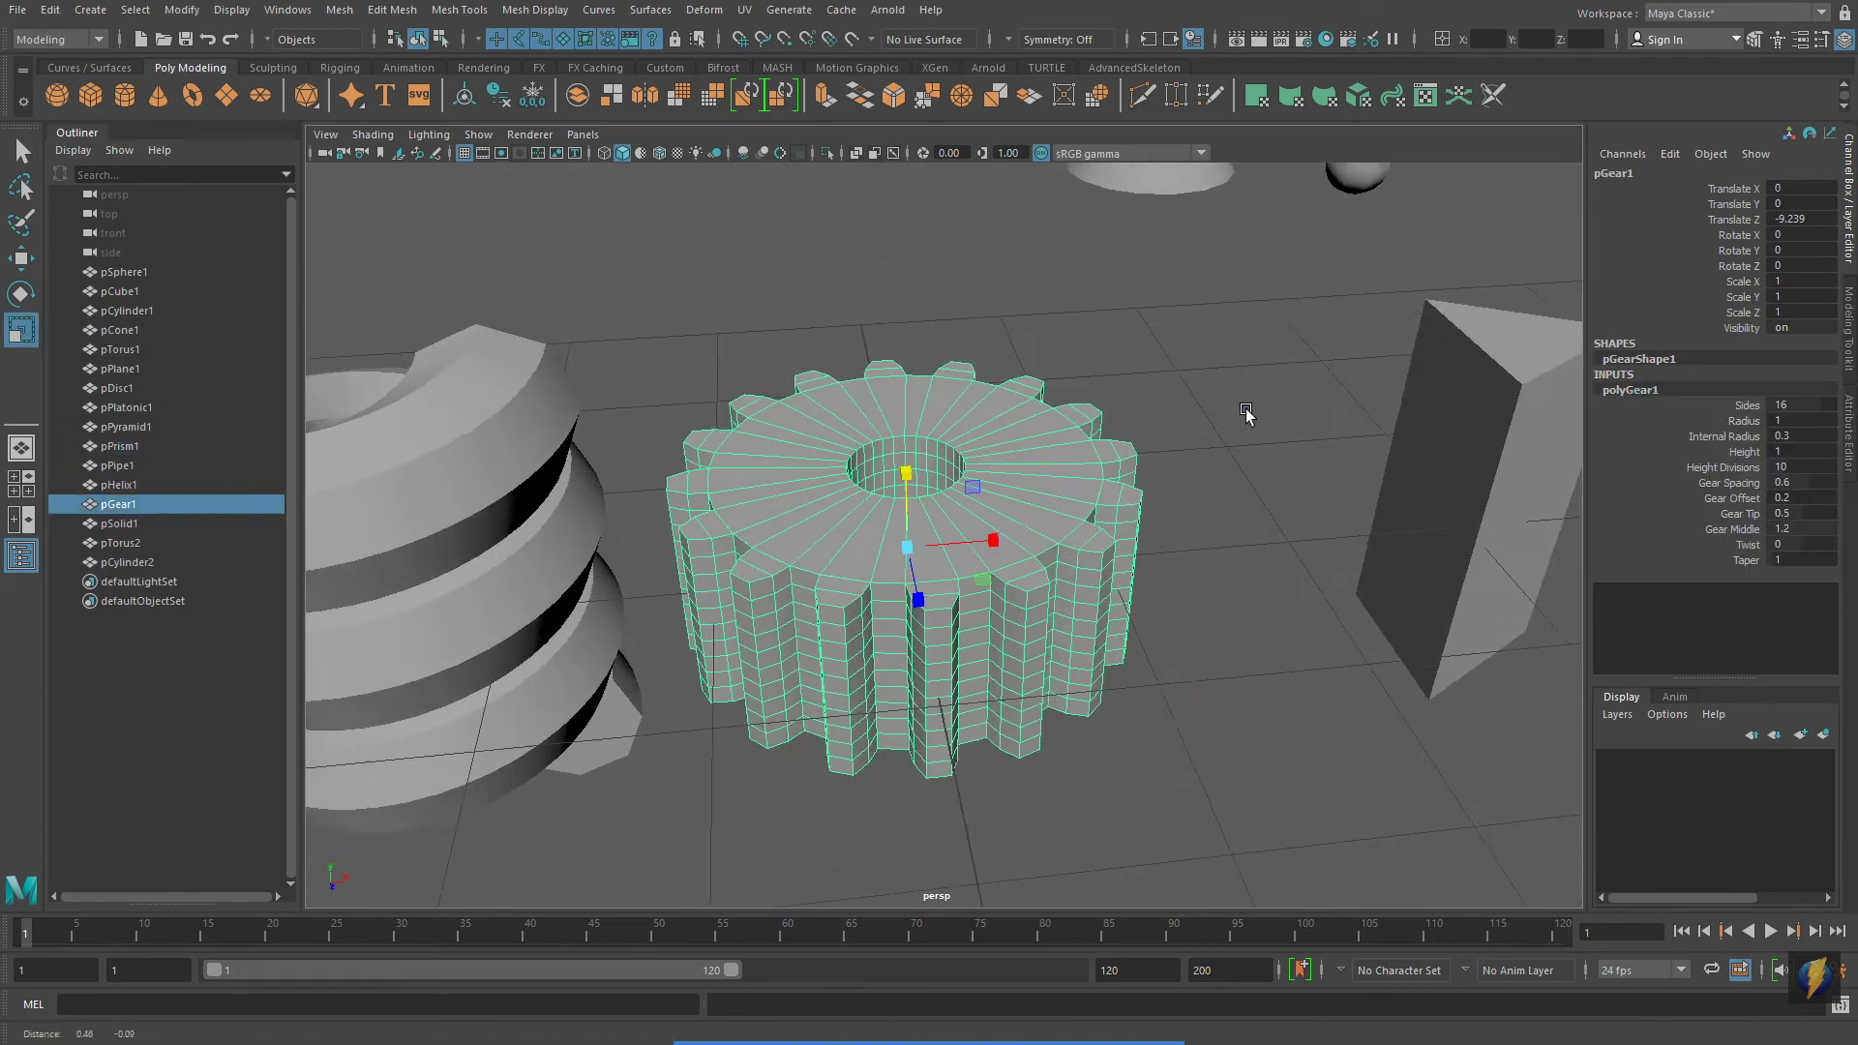
click(1742, 420)
mouse_move(1161, 437)
middle_down()
mouse_move(1207, 438)
mouse_move(1178, 448)
middle_up()
click(1727, 436)
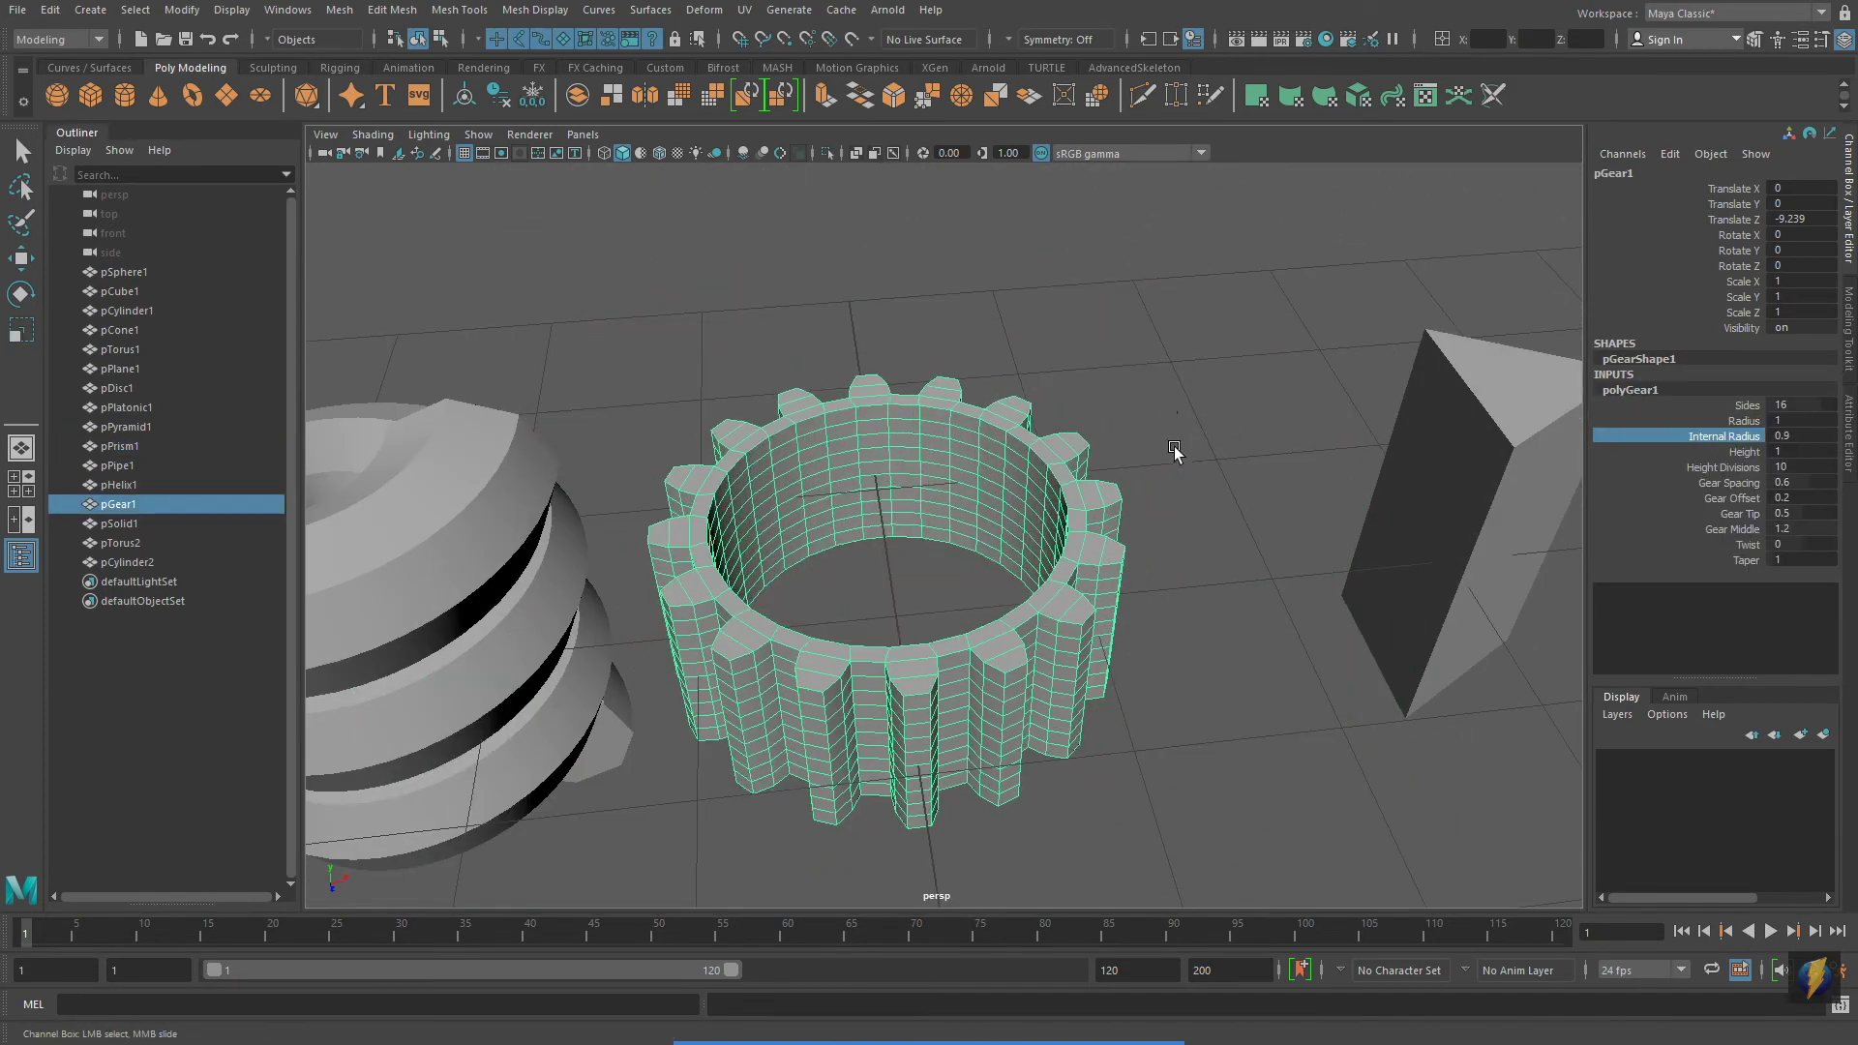
alt+right_drag(1178, 448, 1210, 441)
Set the gear's Height to 1.1 and its Height Divisions to 1
click(1743, 452)
mouse_move(1316, 434)
middle_down()
mouse_move(1280, 433)
mouse_move(1302, 433)
middle_up()
click(1742, 467)
mouse_move(1234, 484)
middle_down()
mouse_move(1145, 472)
mouse_move(1222, 455)
middle_up()
Shape the gear's teeth with Gear Spacing 0.6, Gear Offset 0.3 and Gear Tip 0.6
click(1733, 482)
alt+right_drag(1221, 455, 1222, 447)
middle_drag(1215, 444, 1292, 481)
click(1732, 497)
alt+drag(1292, 481, 1216, 478)
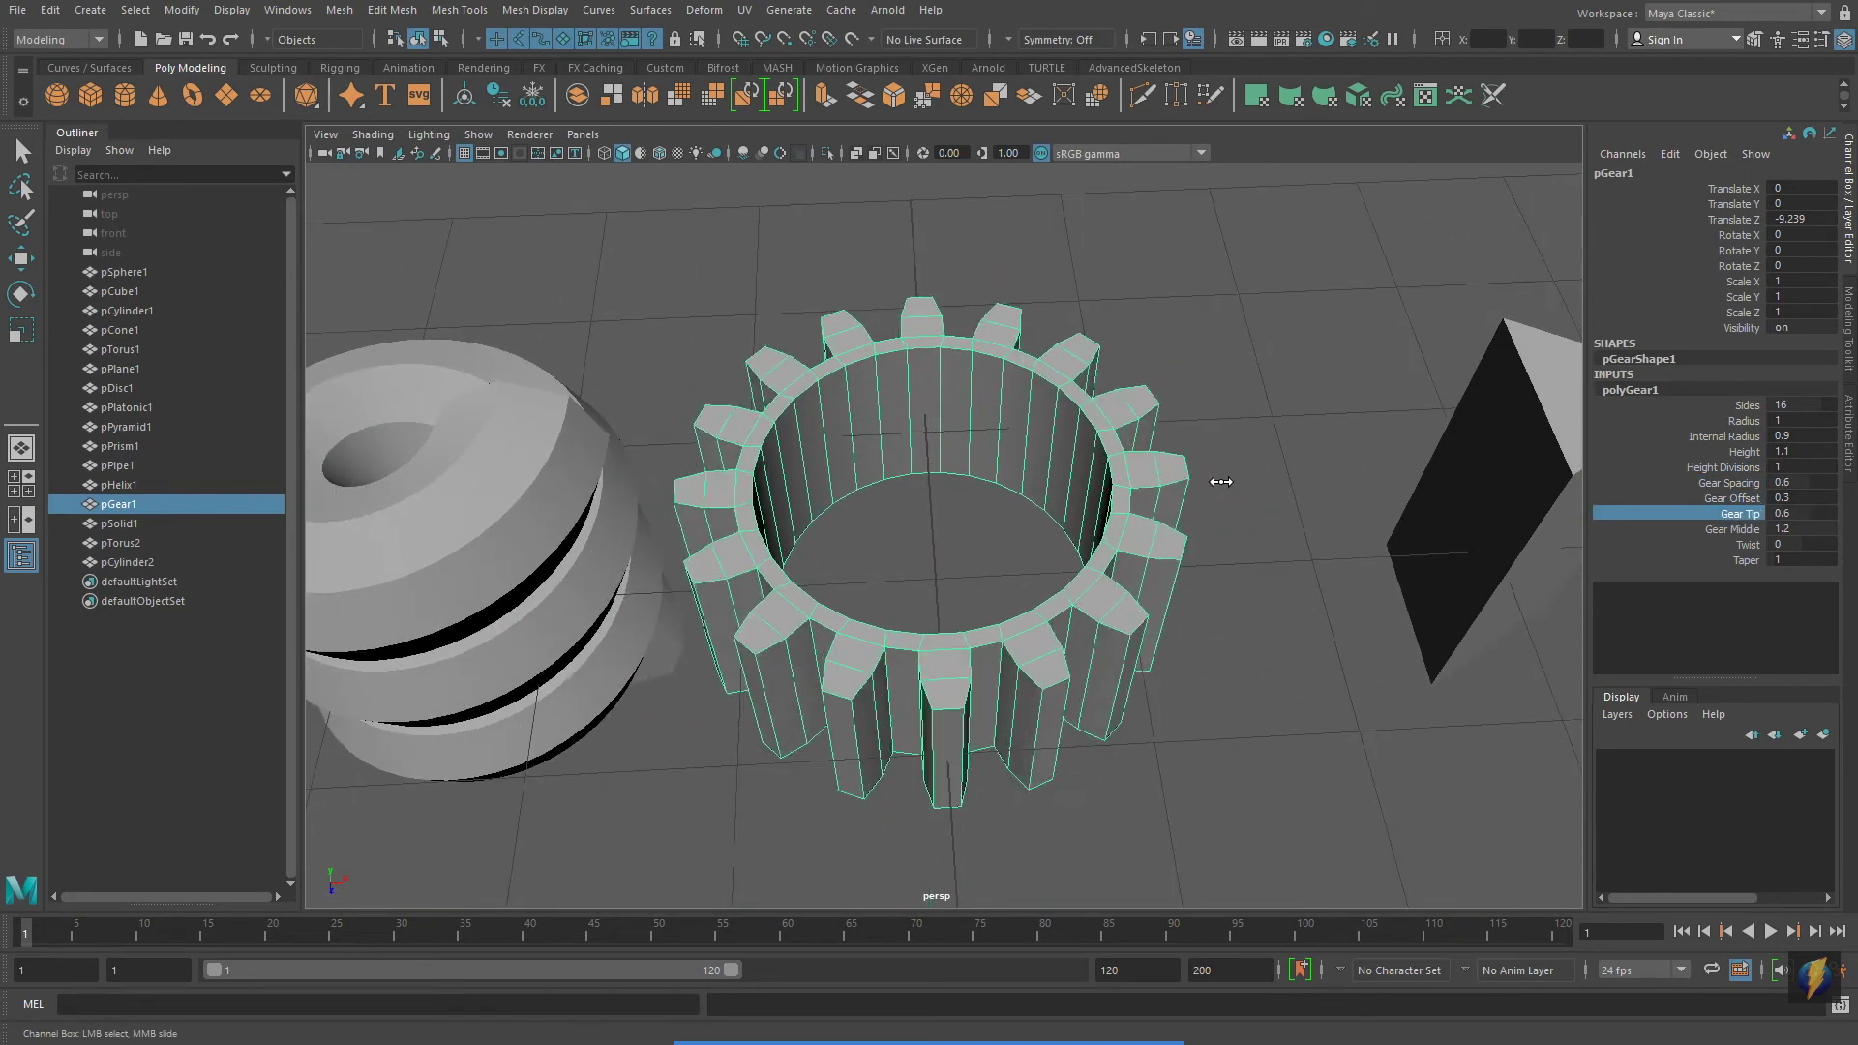
Adjust the gear's Gear Middle, Twist and Taper to give it slanted teeth
click(1733, 529)
middle_drag(1277, 517, 1210, 489)
click(1750, 544)
mouse_move(1211, 490)
alt+mouse_down()
mouse_move(1199, 465)
mouse_move(1220, 484)
alt+mouse_up()
click(1746, 559)
mouse_move(1220, 516)
middle_down()
mouse_move(1237, 516)
mouse_move(1221, 515)
middle_up()
alt+drag(1221, 515, 1335, 542)
Select the helix and set its Height to 9.6 and Radius to 0.1
click(912, 490)
alt+right_drag(871, 426, 854, 413)
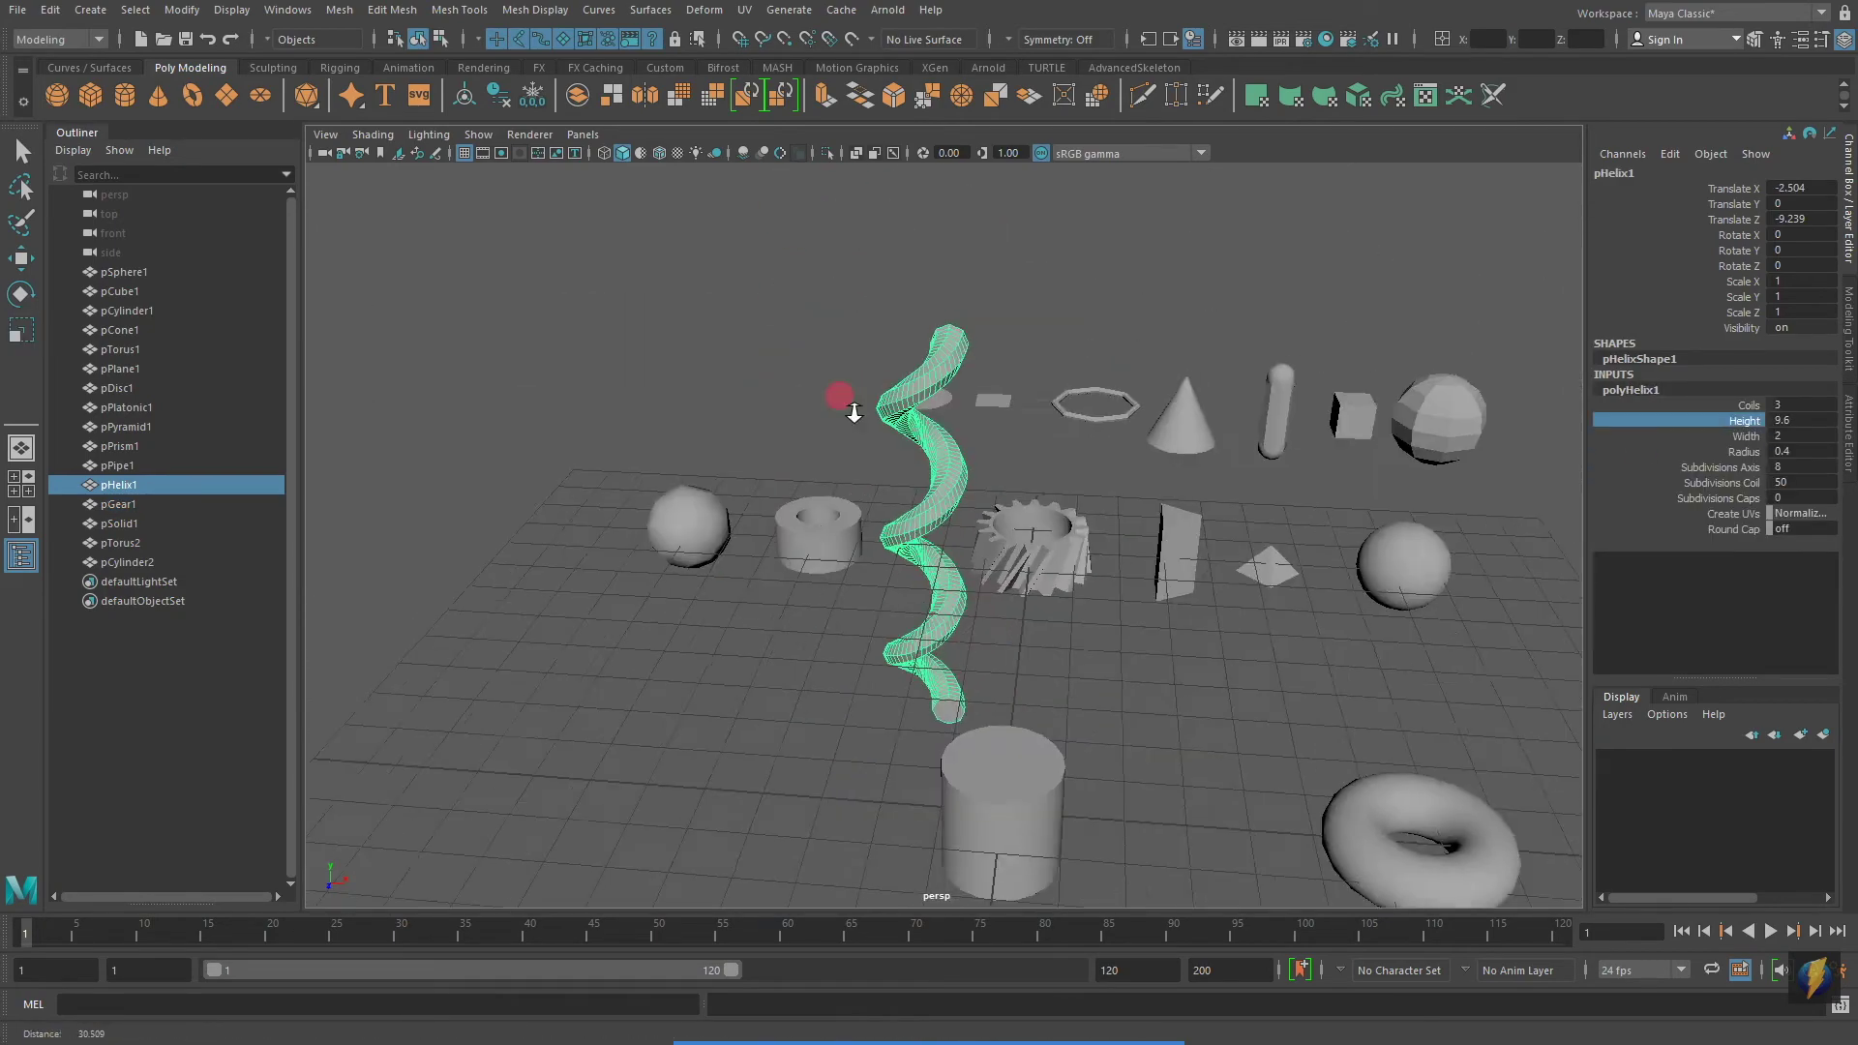
click(1746, 451)
middle_drag(1328, 499, 1287, 499)
alt+right_drag(1287, 498, 1209, 465)
Raise the helix's Coils to 15.7
click(1746, 404)
middle_drag(1065, 484, 1209, 483)
alt+right_drag(1210, 483, 768, 535)
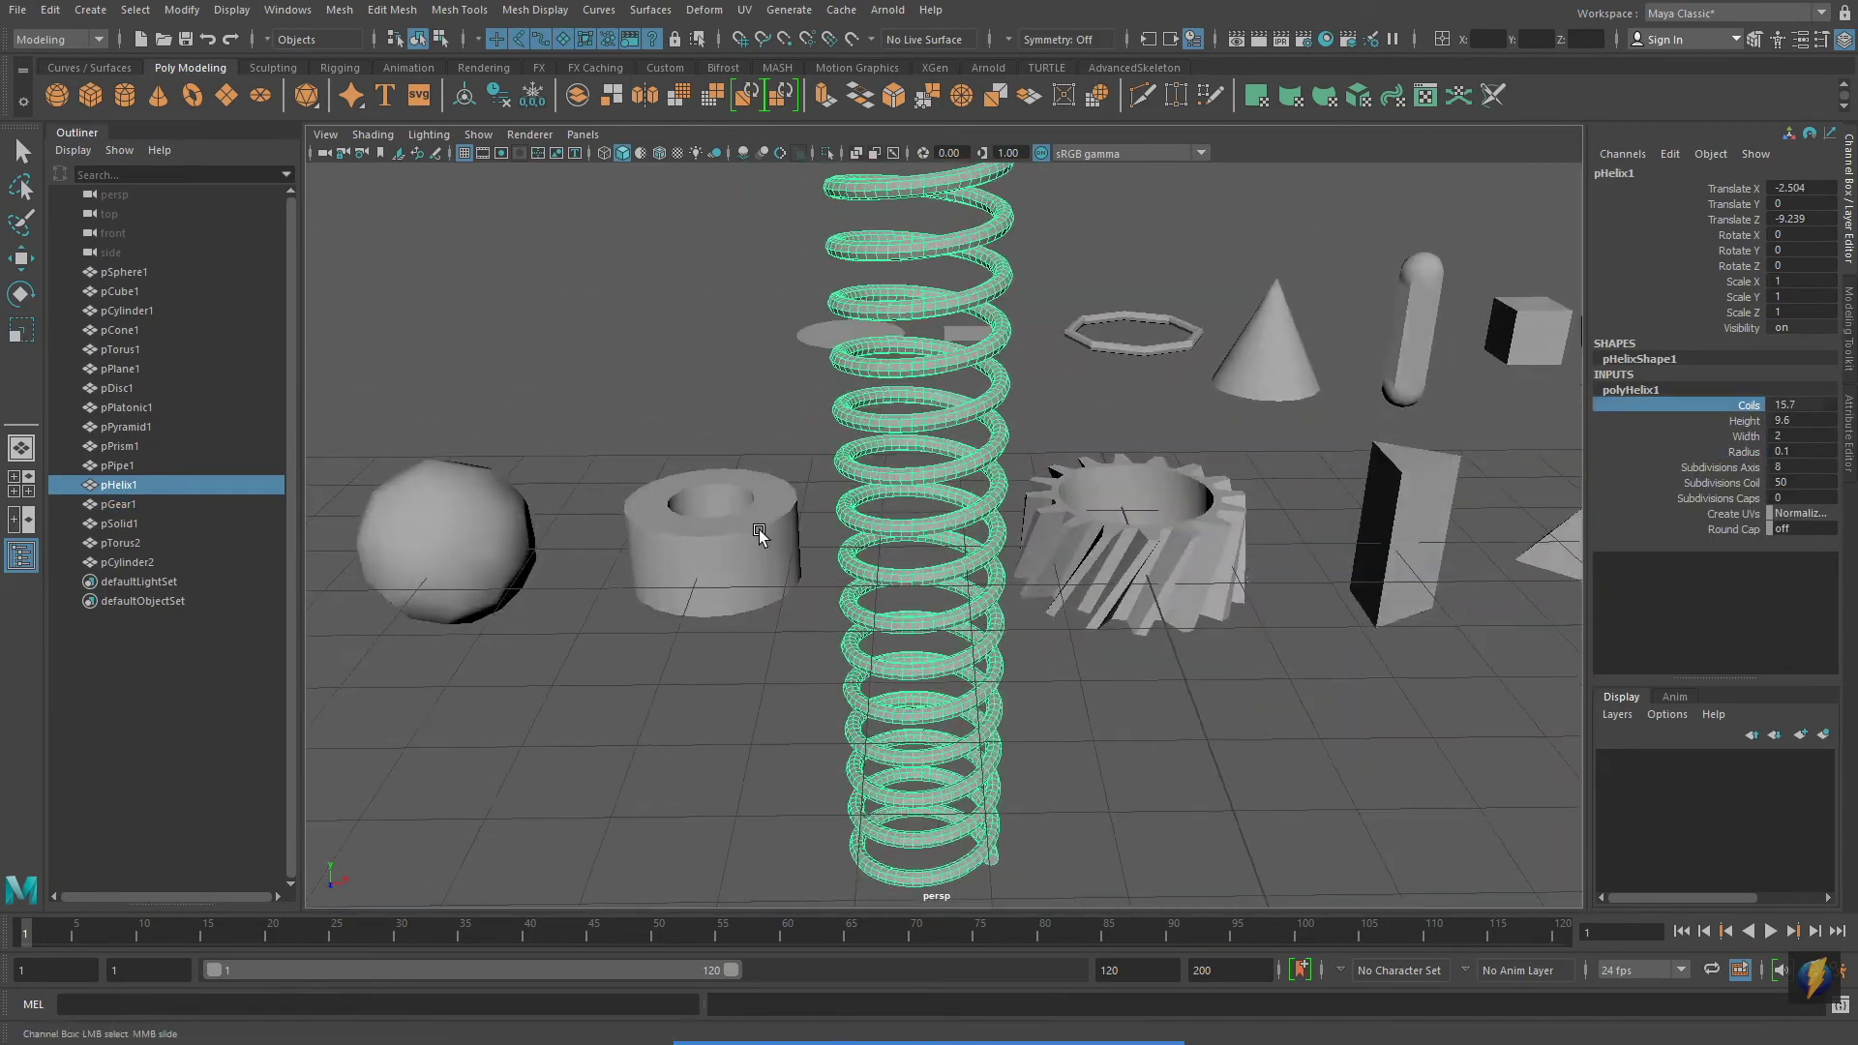
Select and frame the pipe, and set its Subdivisions Axis to 23 and Subdivisions Height to 4
click(769, 536)
key(f)
click(1715, 451)
middle_drag(1496, 457, 1059, 506)
click(1715, 466)
middle_drag(1715, 467, 1735, 527)
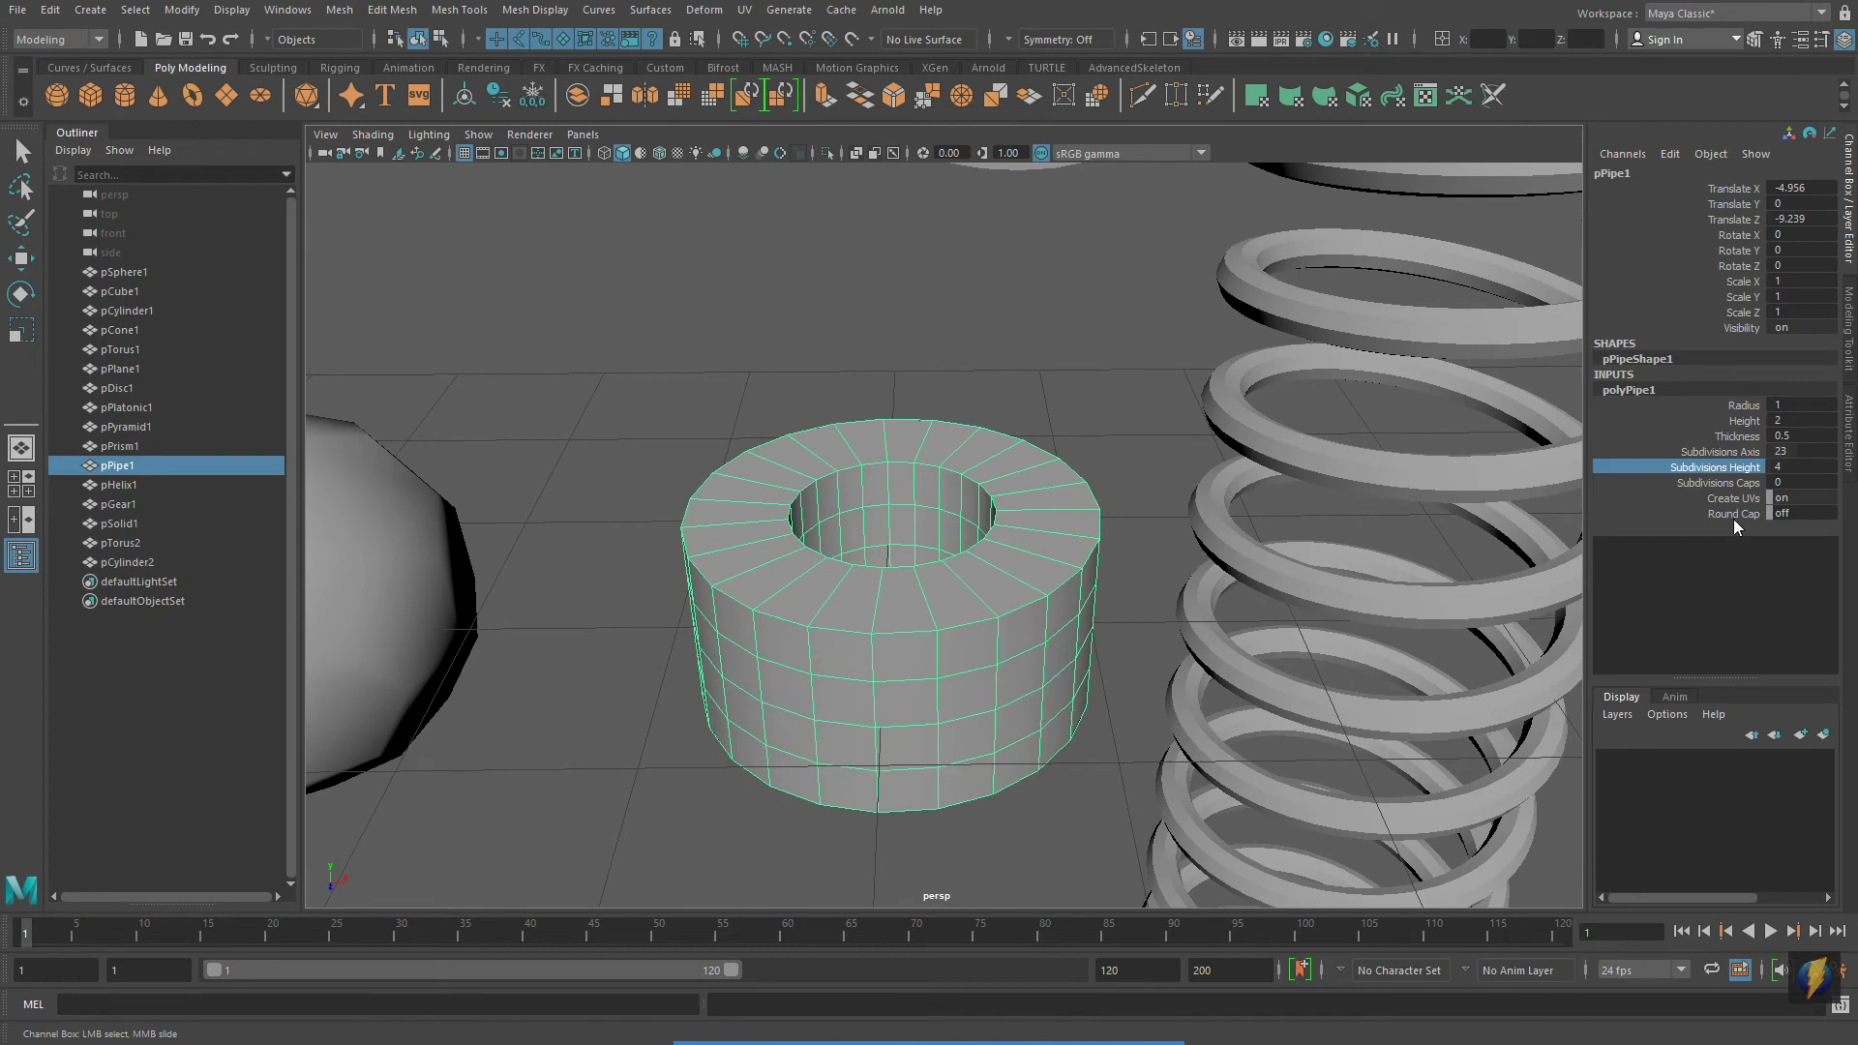
Select the soccer-ball solid beside the pipe and save the scene
click(416, 620)
key(f)
alt+right_drag(1113, 513, 940, 503)
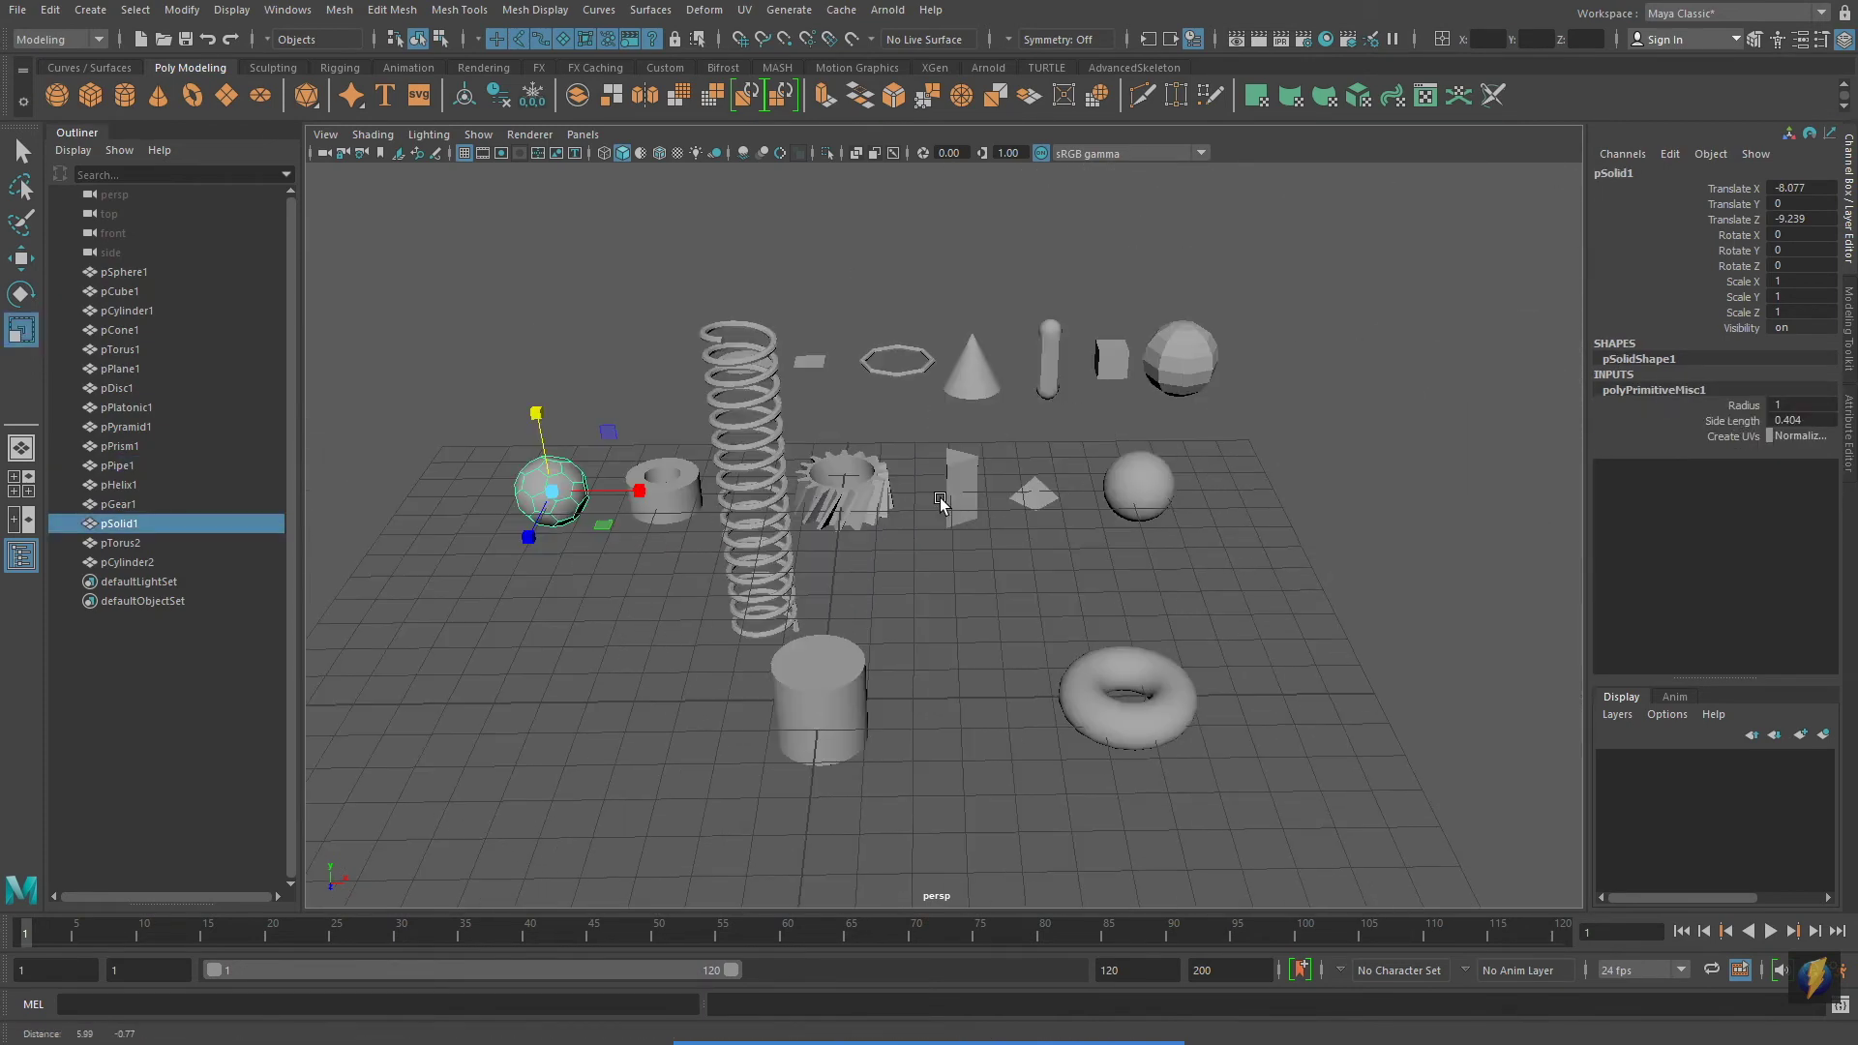
key(ctrl+s)
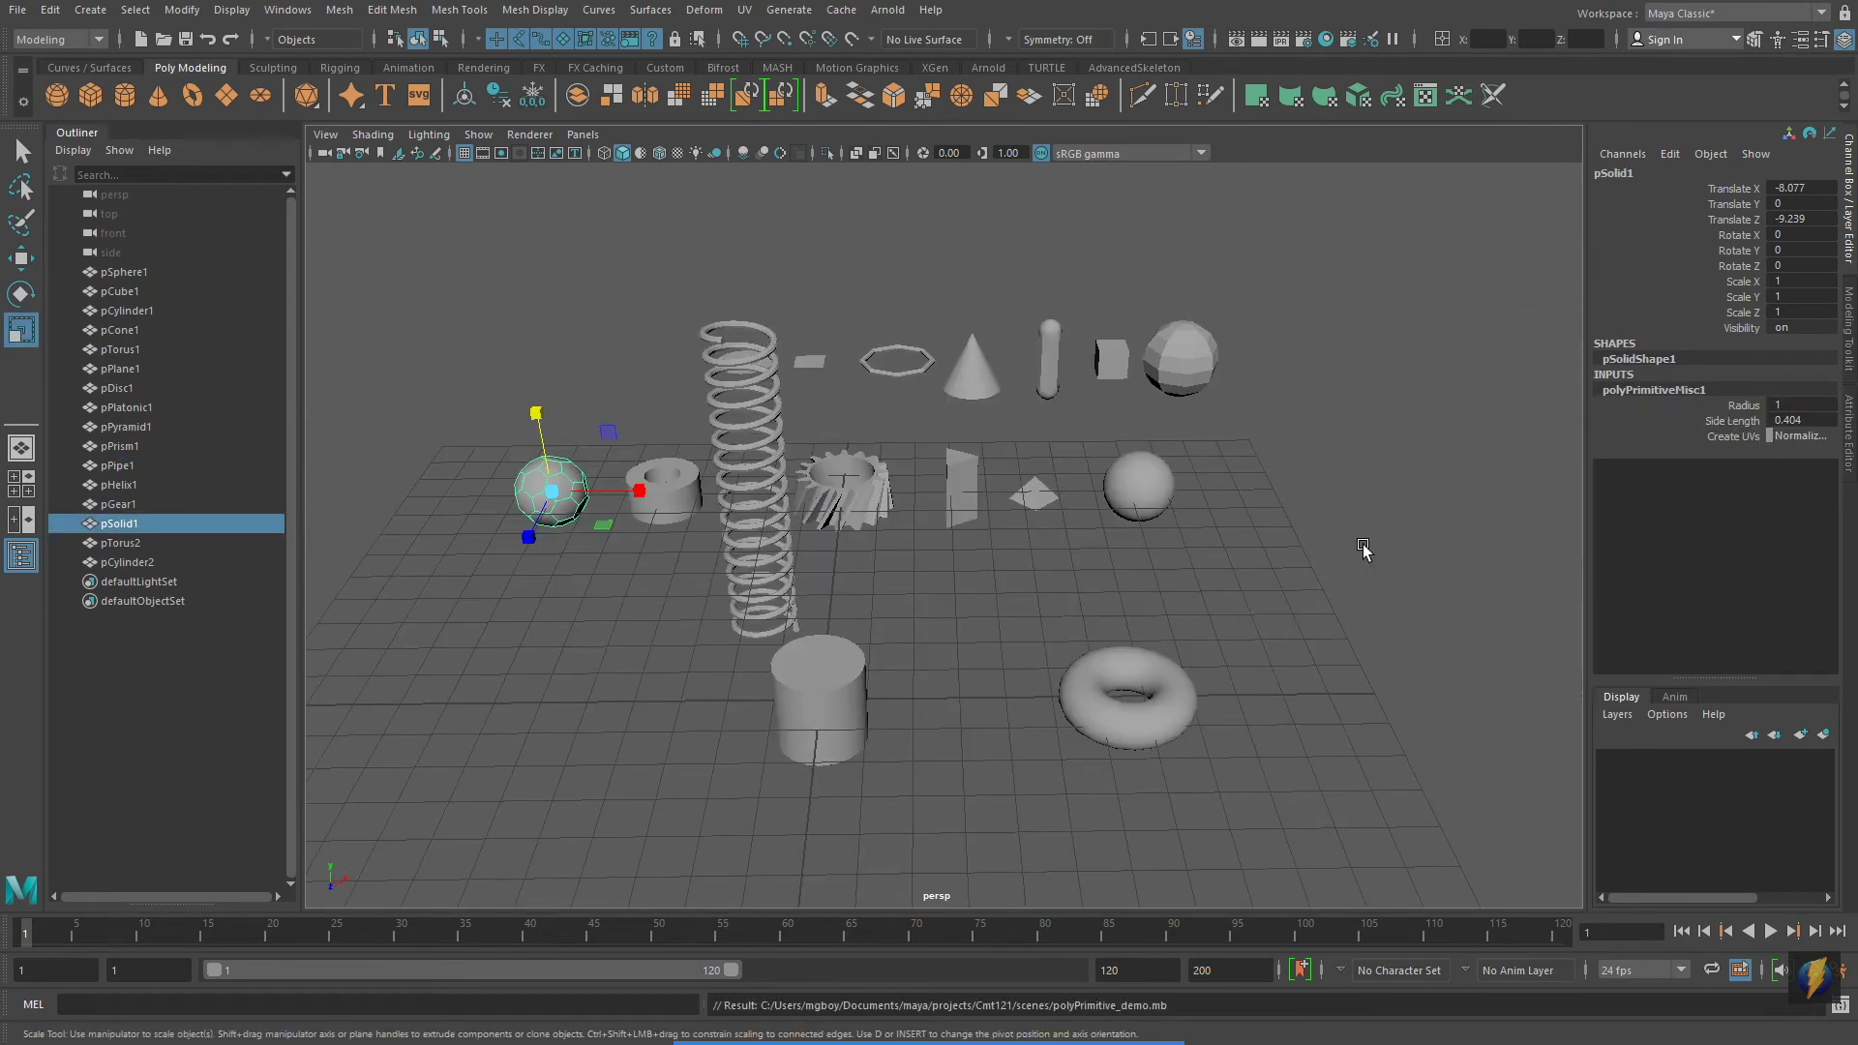
Select every primitive except the first low-poly sphere and delete them
alt+right_drag(1363, 542, 1188, 526)
alt+drag(1187, 525, 912, 513)
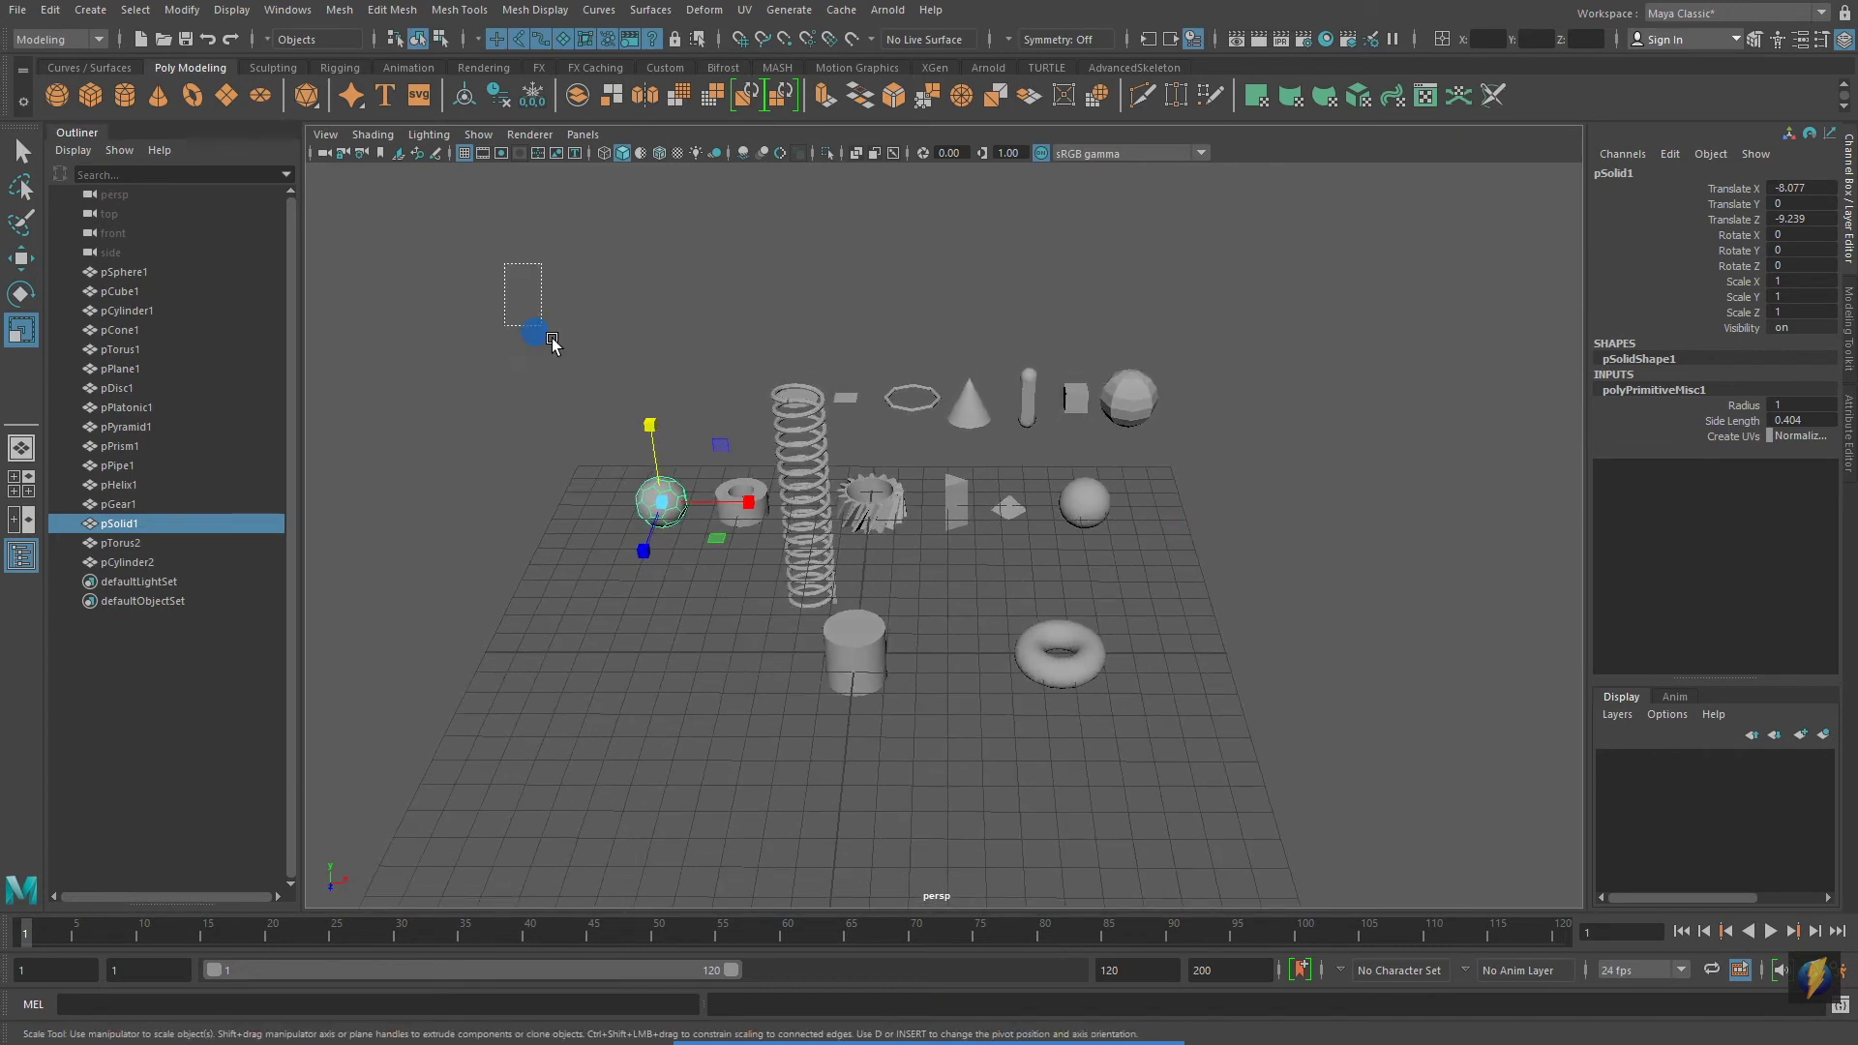
drag(551, 342, 1084, 774)
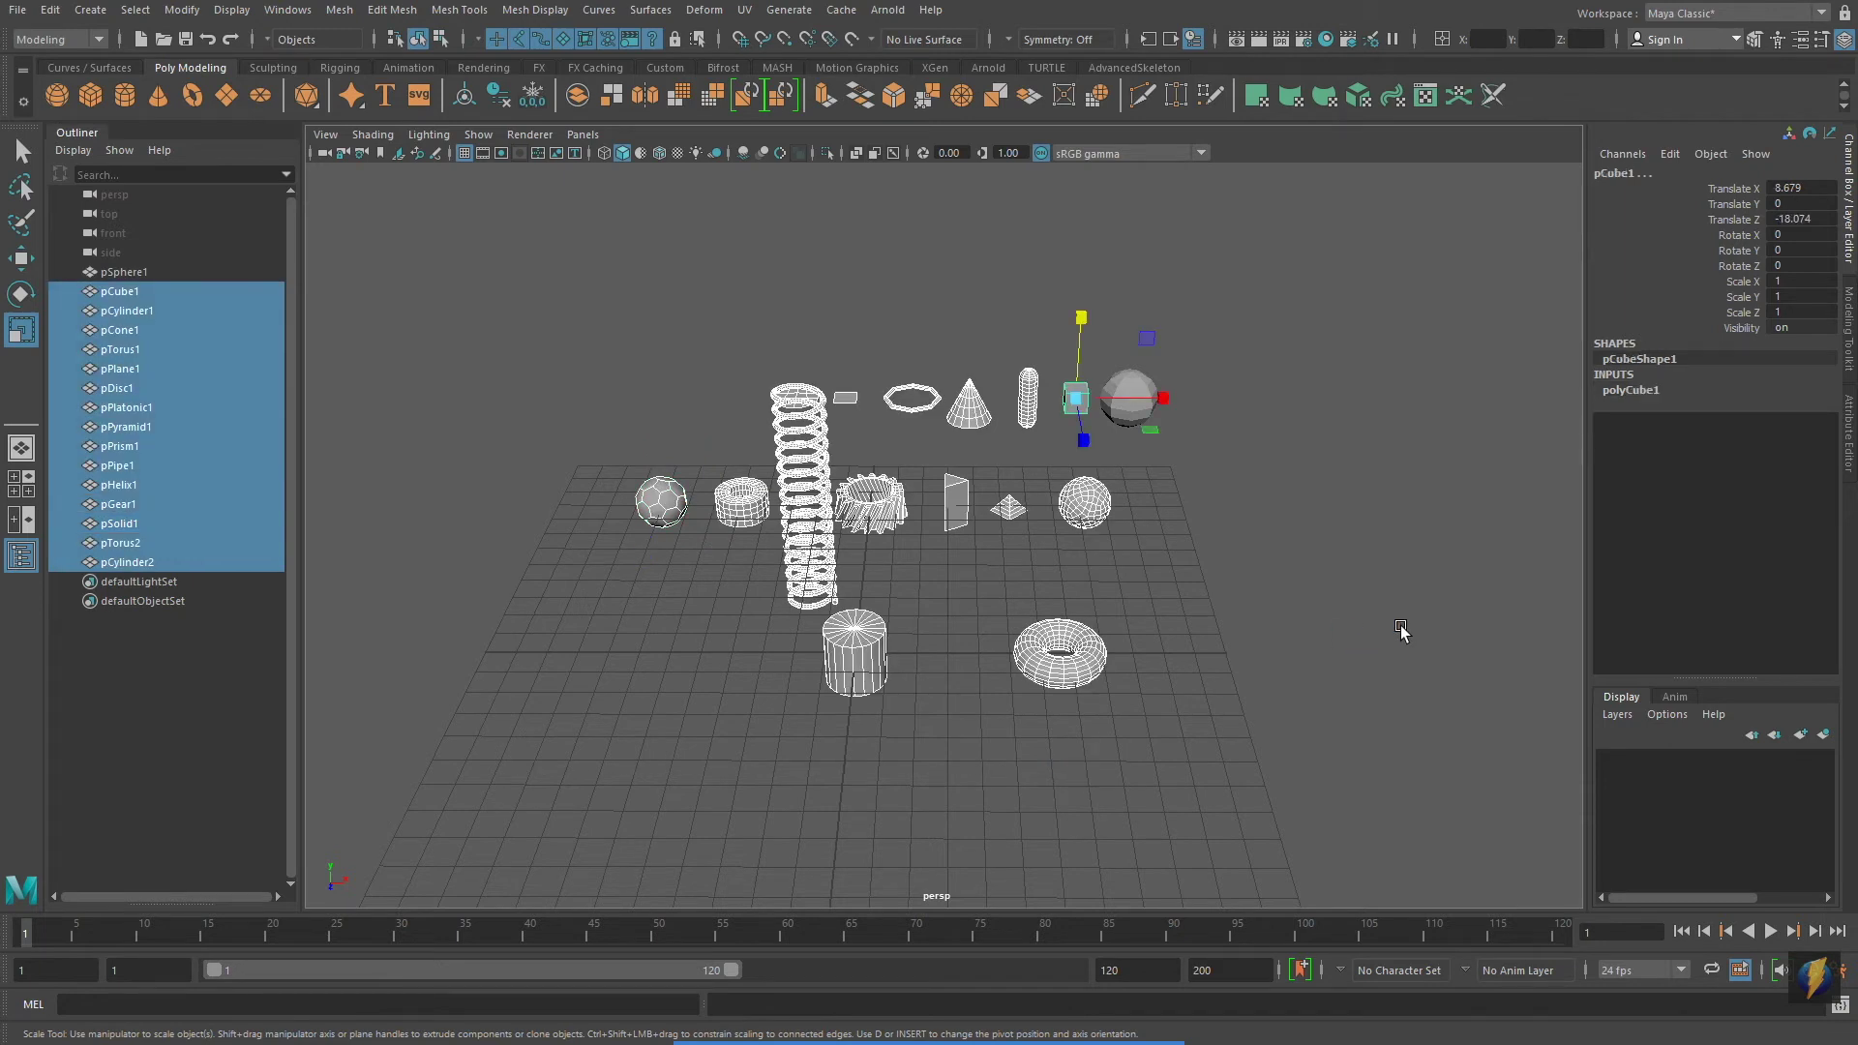
key(Delete)
Select the remaining sphere, set its Translate X, Y and Z to 0, and frame it
drag(1066, 289, 1265, 560)
mouse_move(1194, 609)
alt+mouse_down()
mouse_move(1200, 668)
mouse_move(1200, 595)
alt+mouse_up()
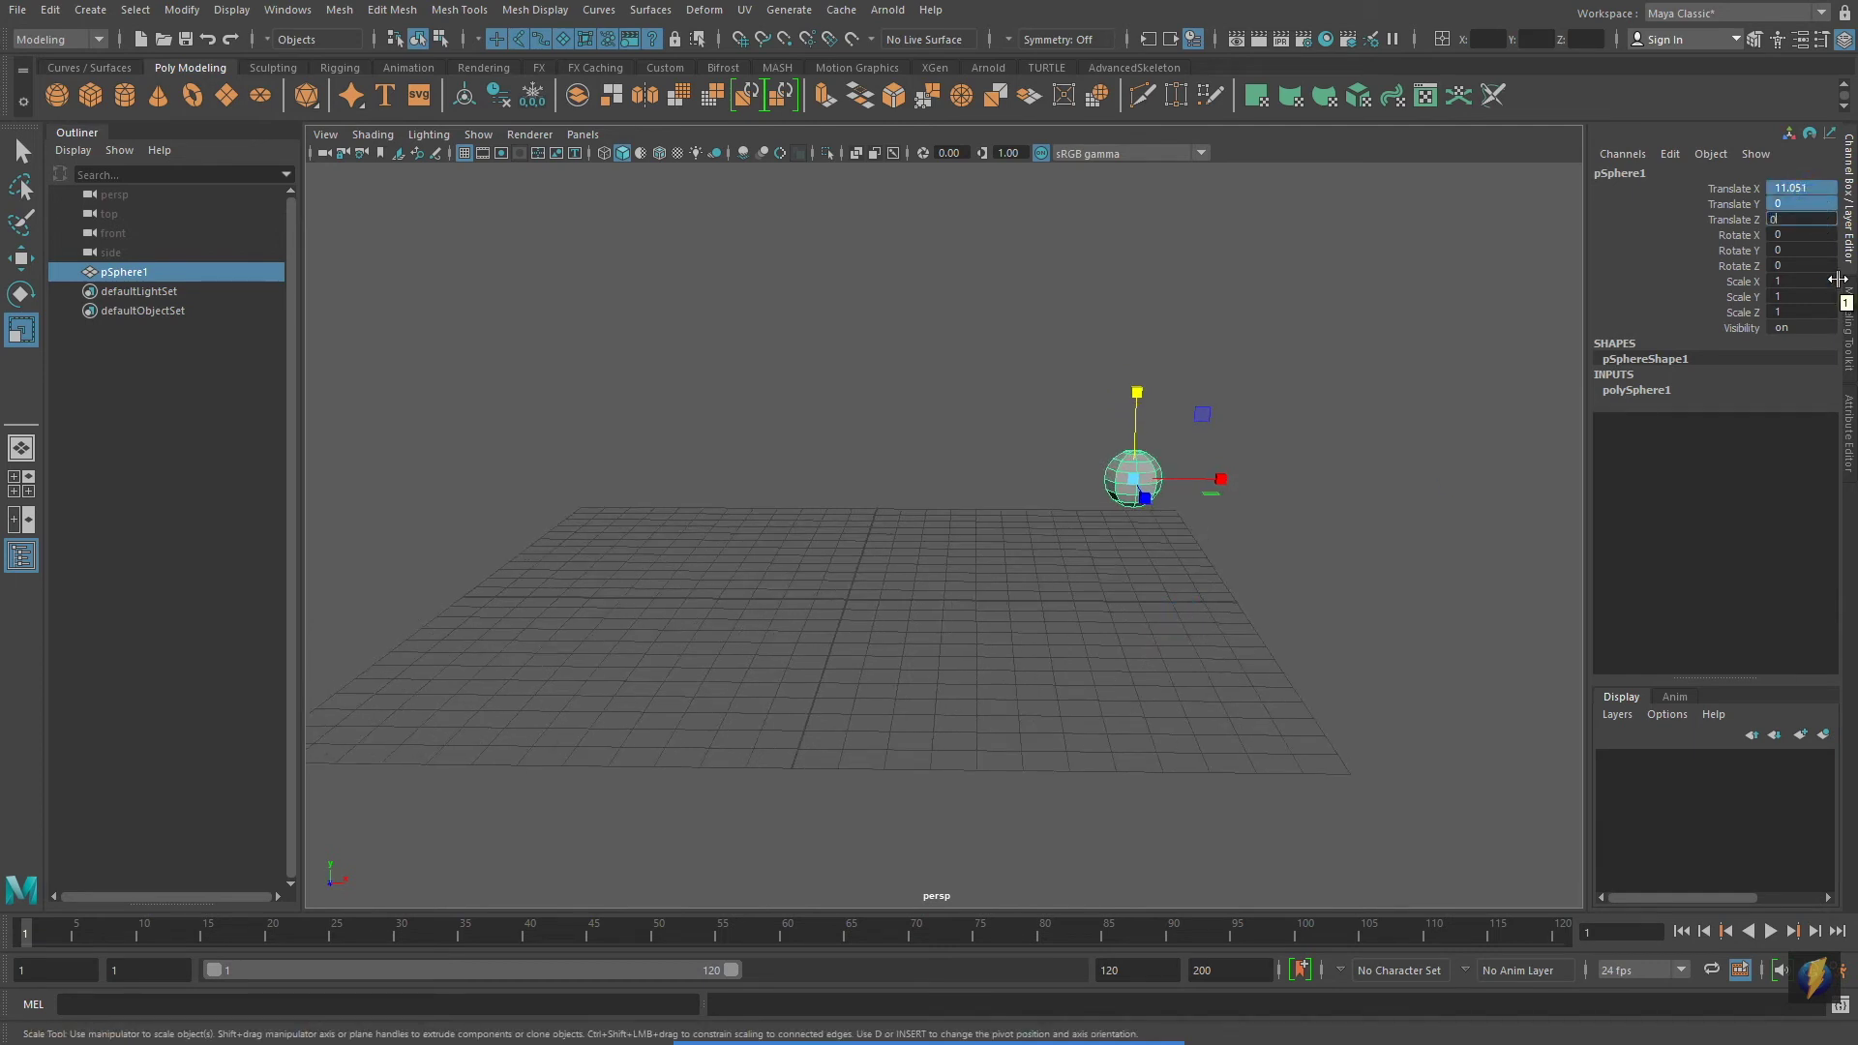
key(Return)
key(f)
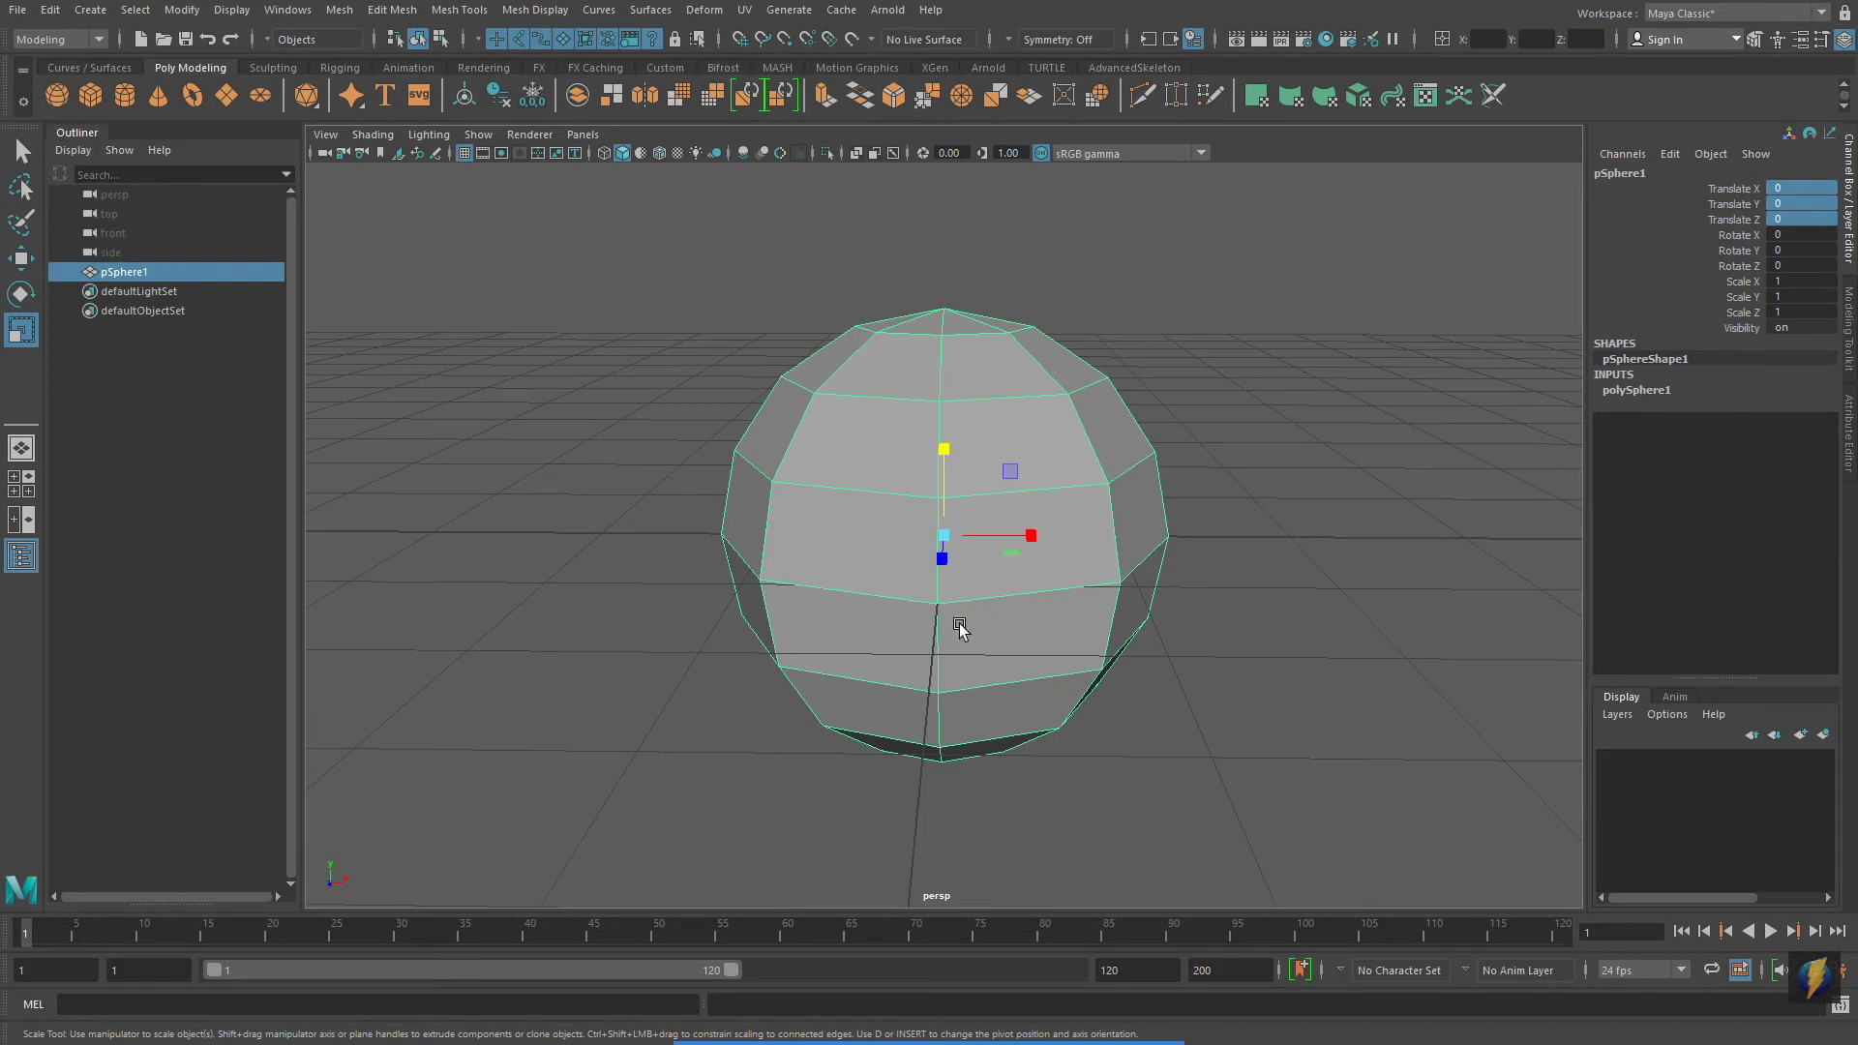
alt+drag(880, 518, 1121, 646)
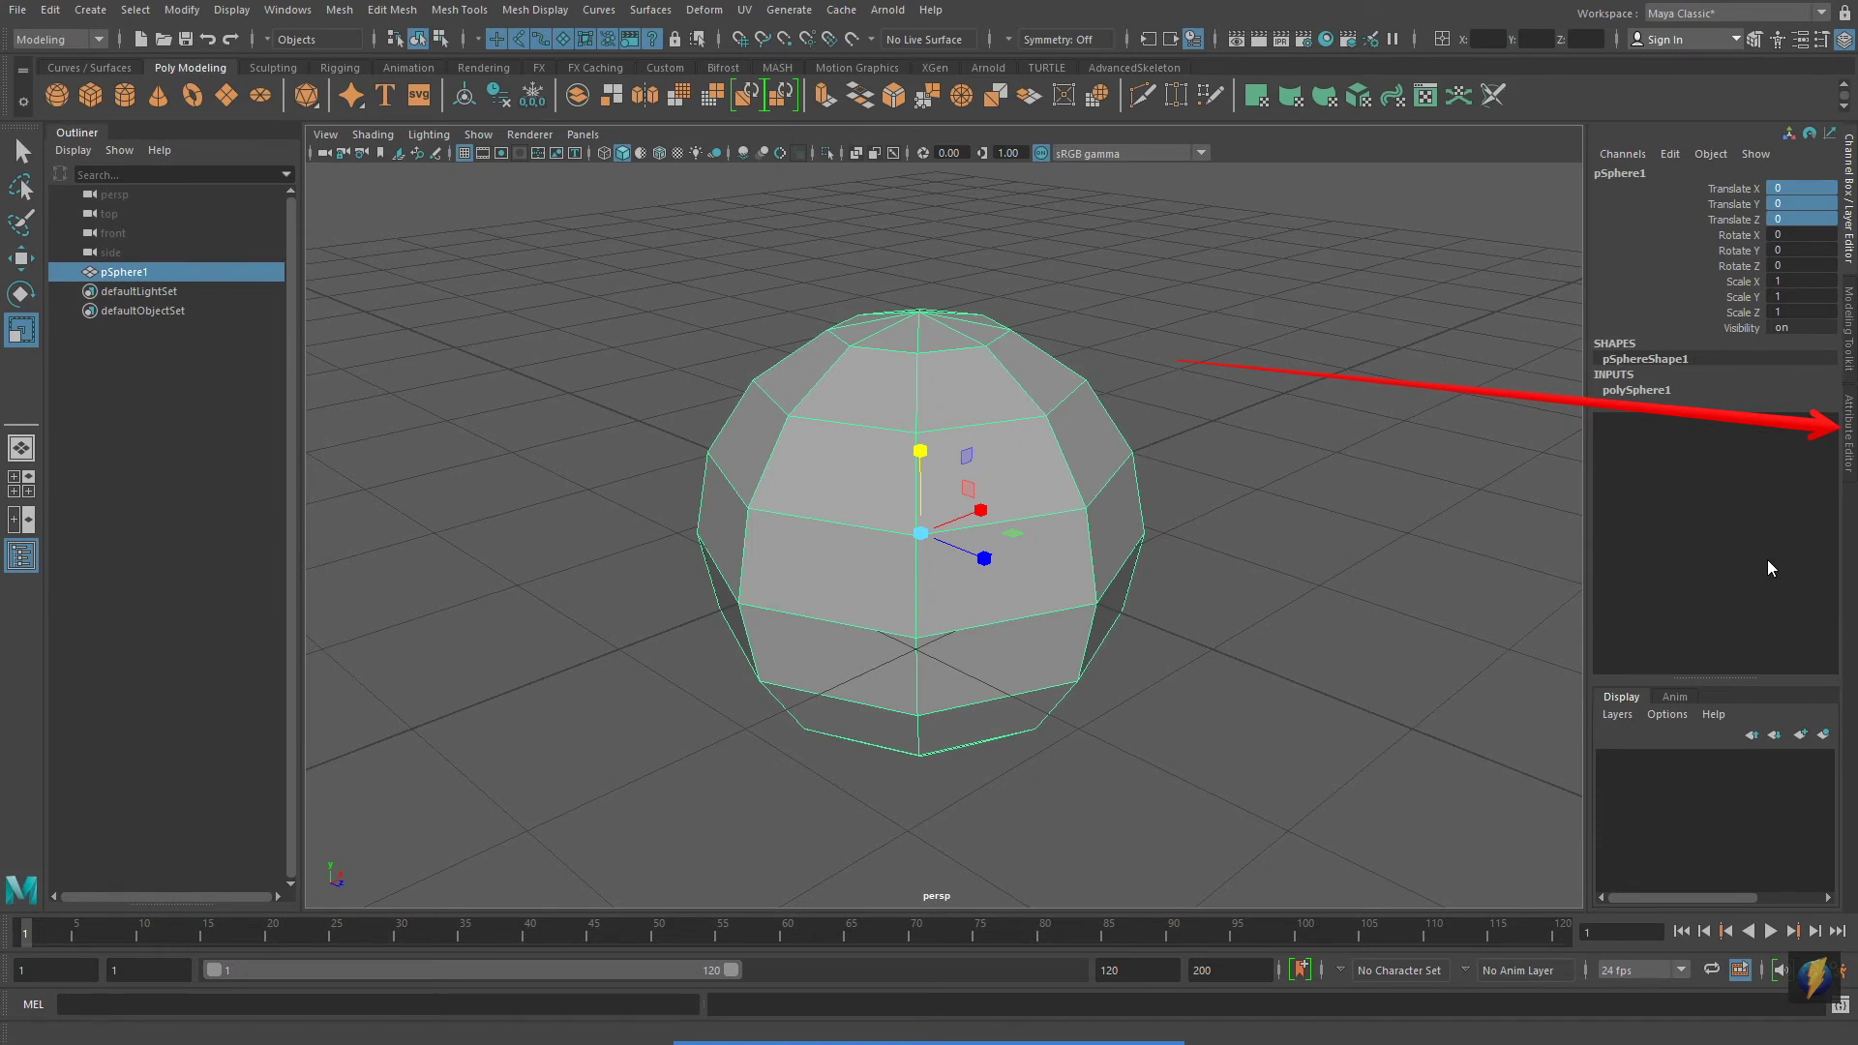
Show the sphere's transform attributes in the Attribute Editor
click(1849, 435)
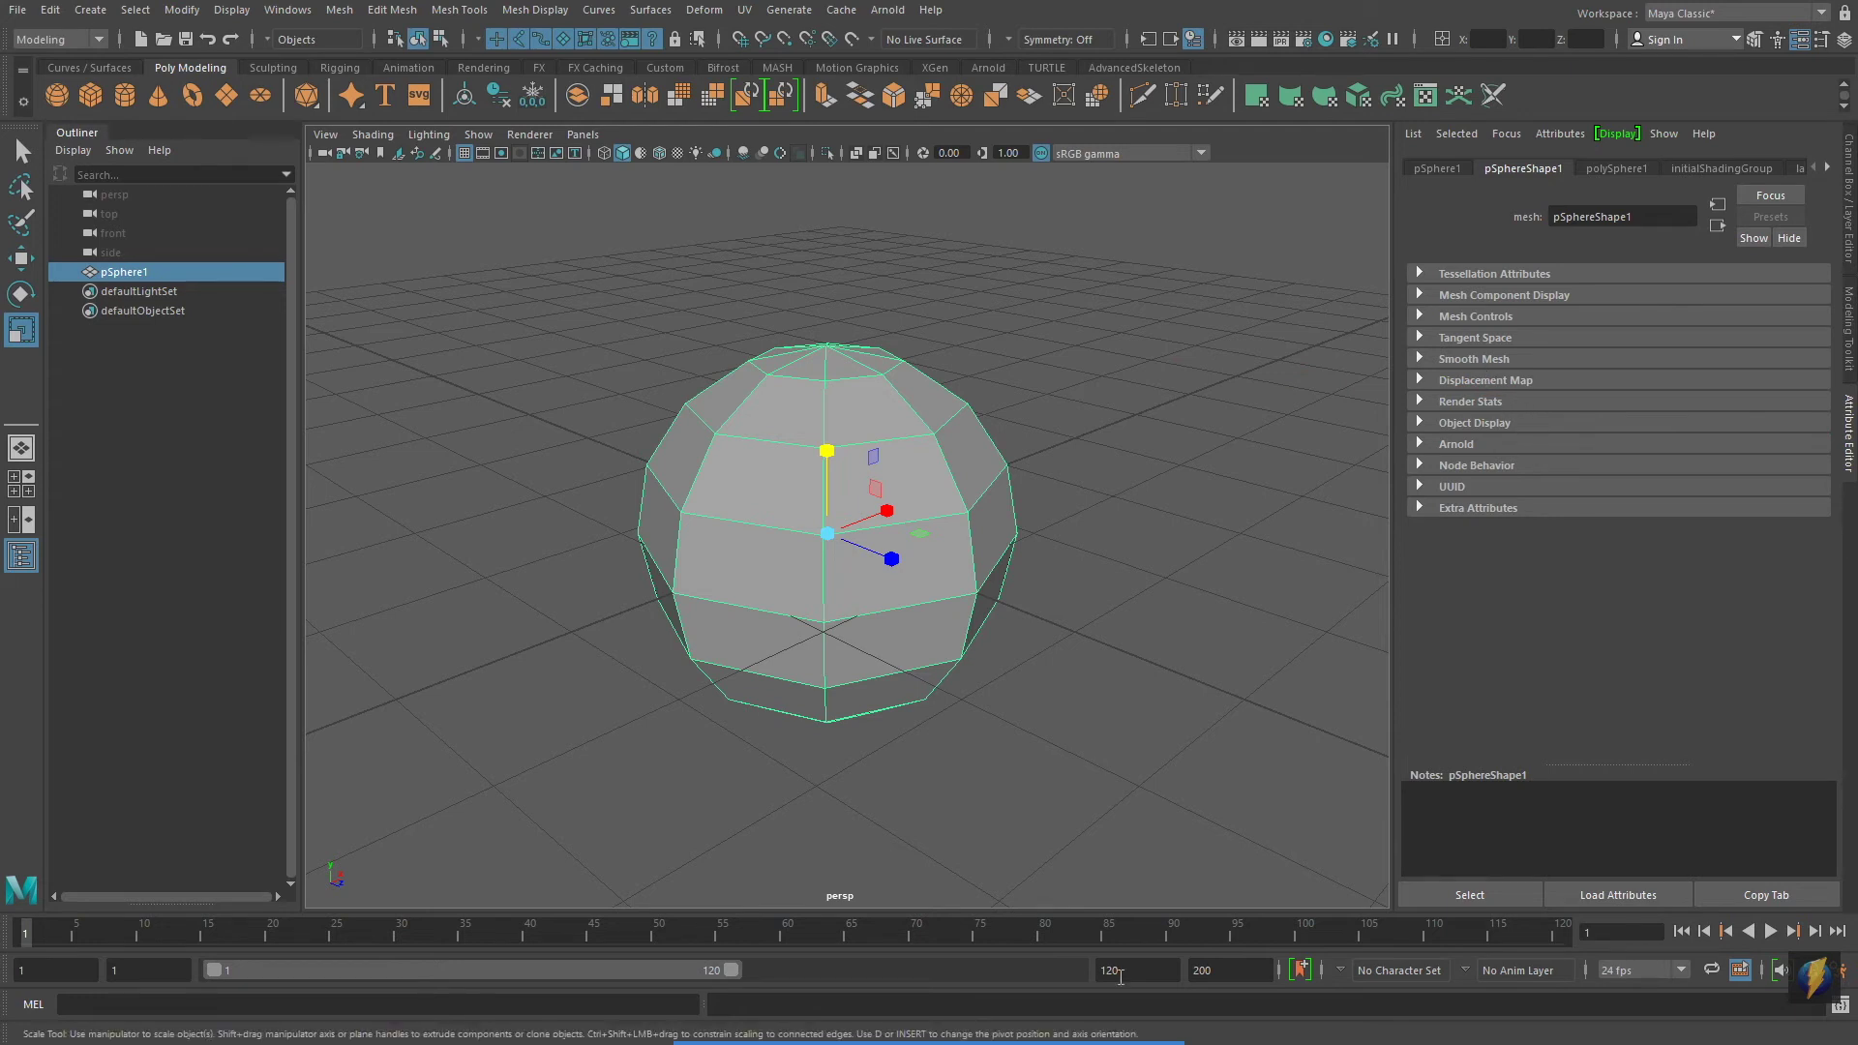
click(1000, 1004)
mouse_move(1224, 689)
mouse_down()
mouse_move(1274, 614)
mouse_move(1421, 191)
mouse_up()
click(1431, 170)
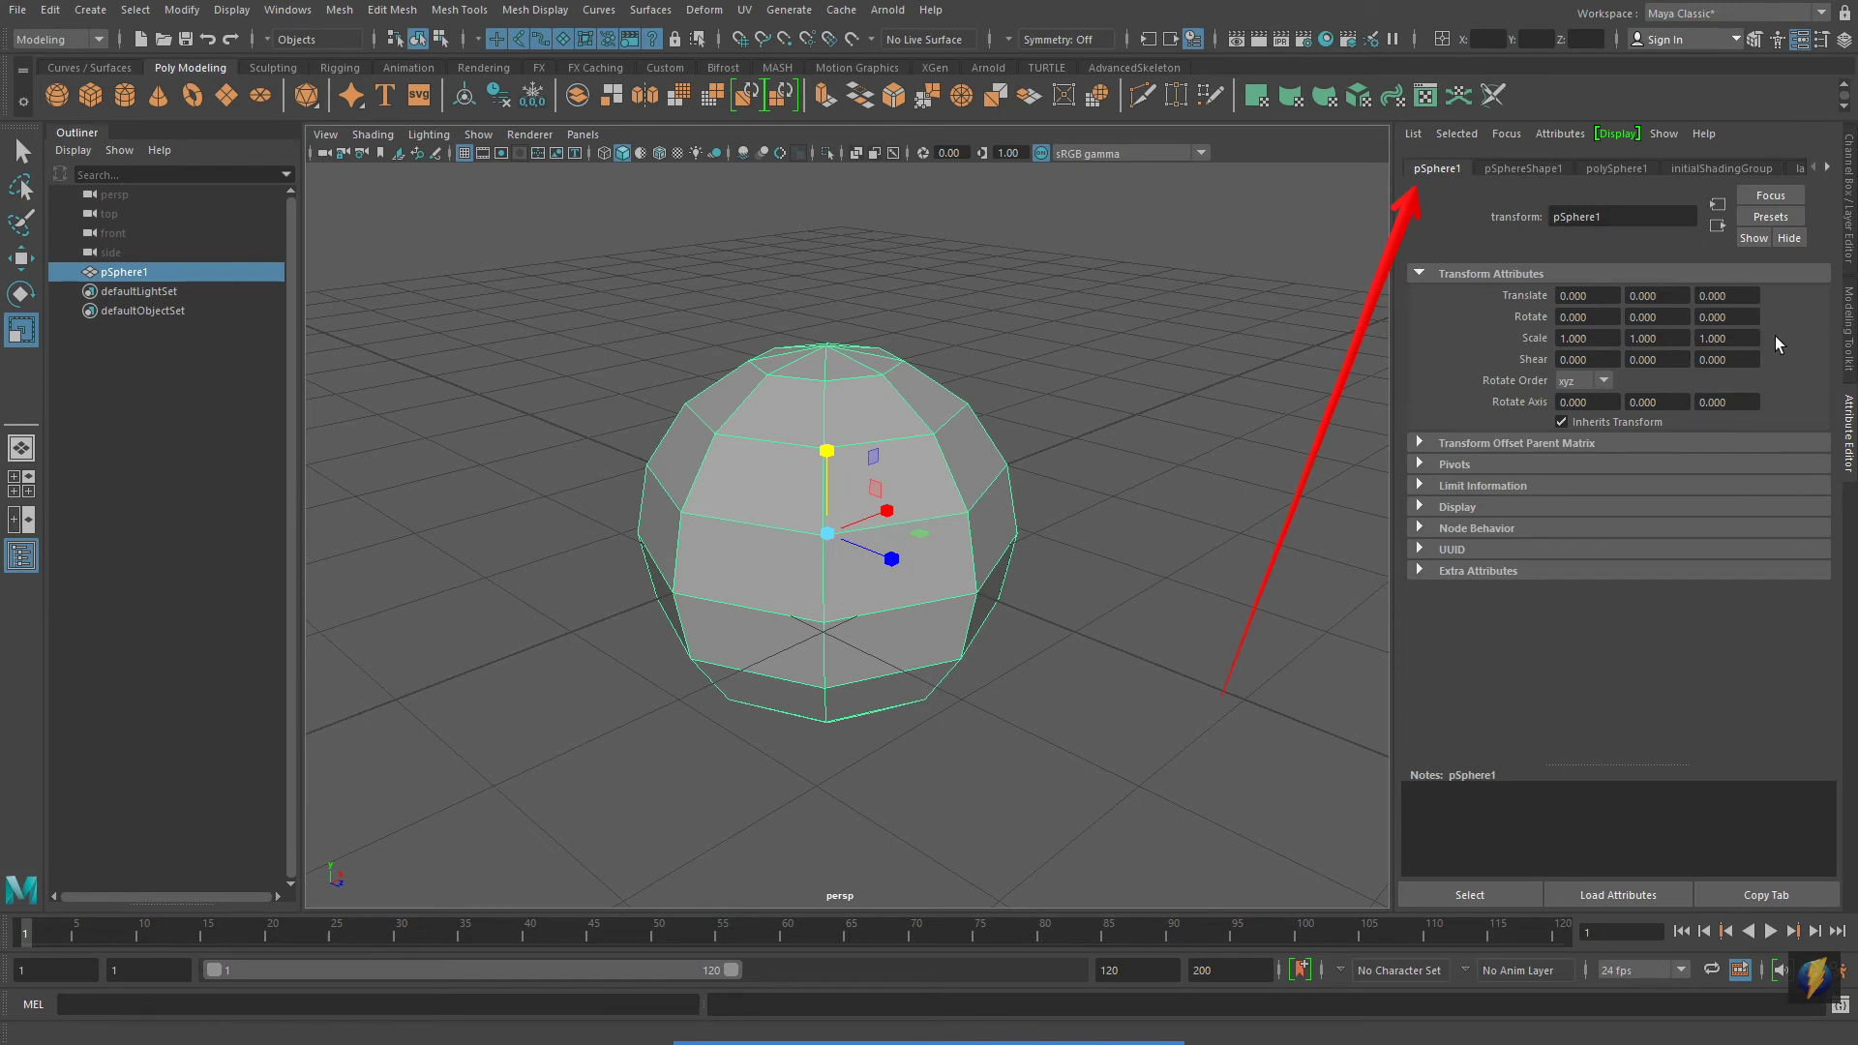
Try moving the sphere along Y and then along Z, undoing each move
key(w)
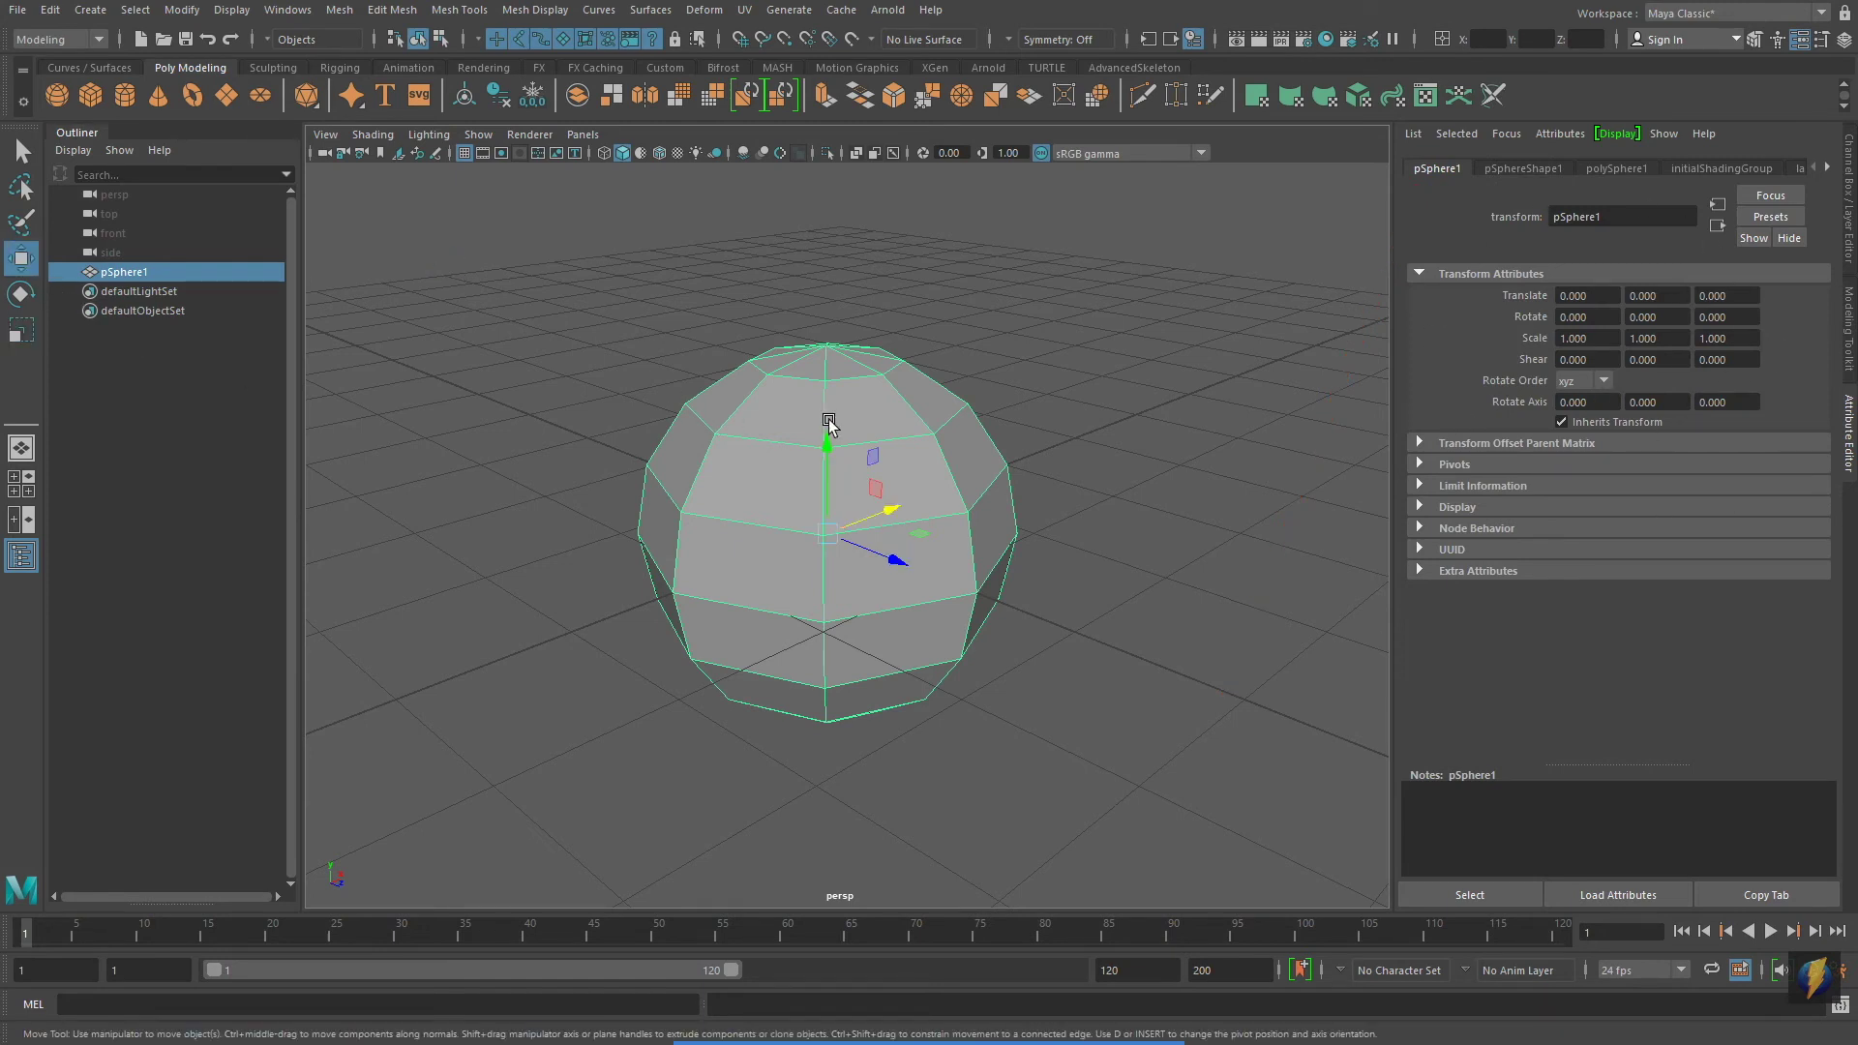
drag(828, 446, 830, 496)
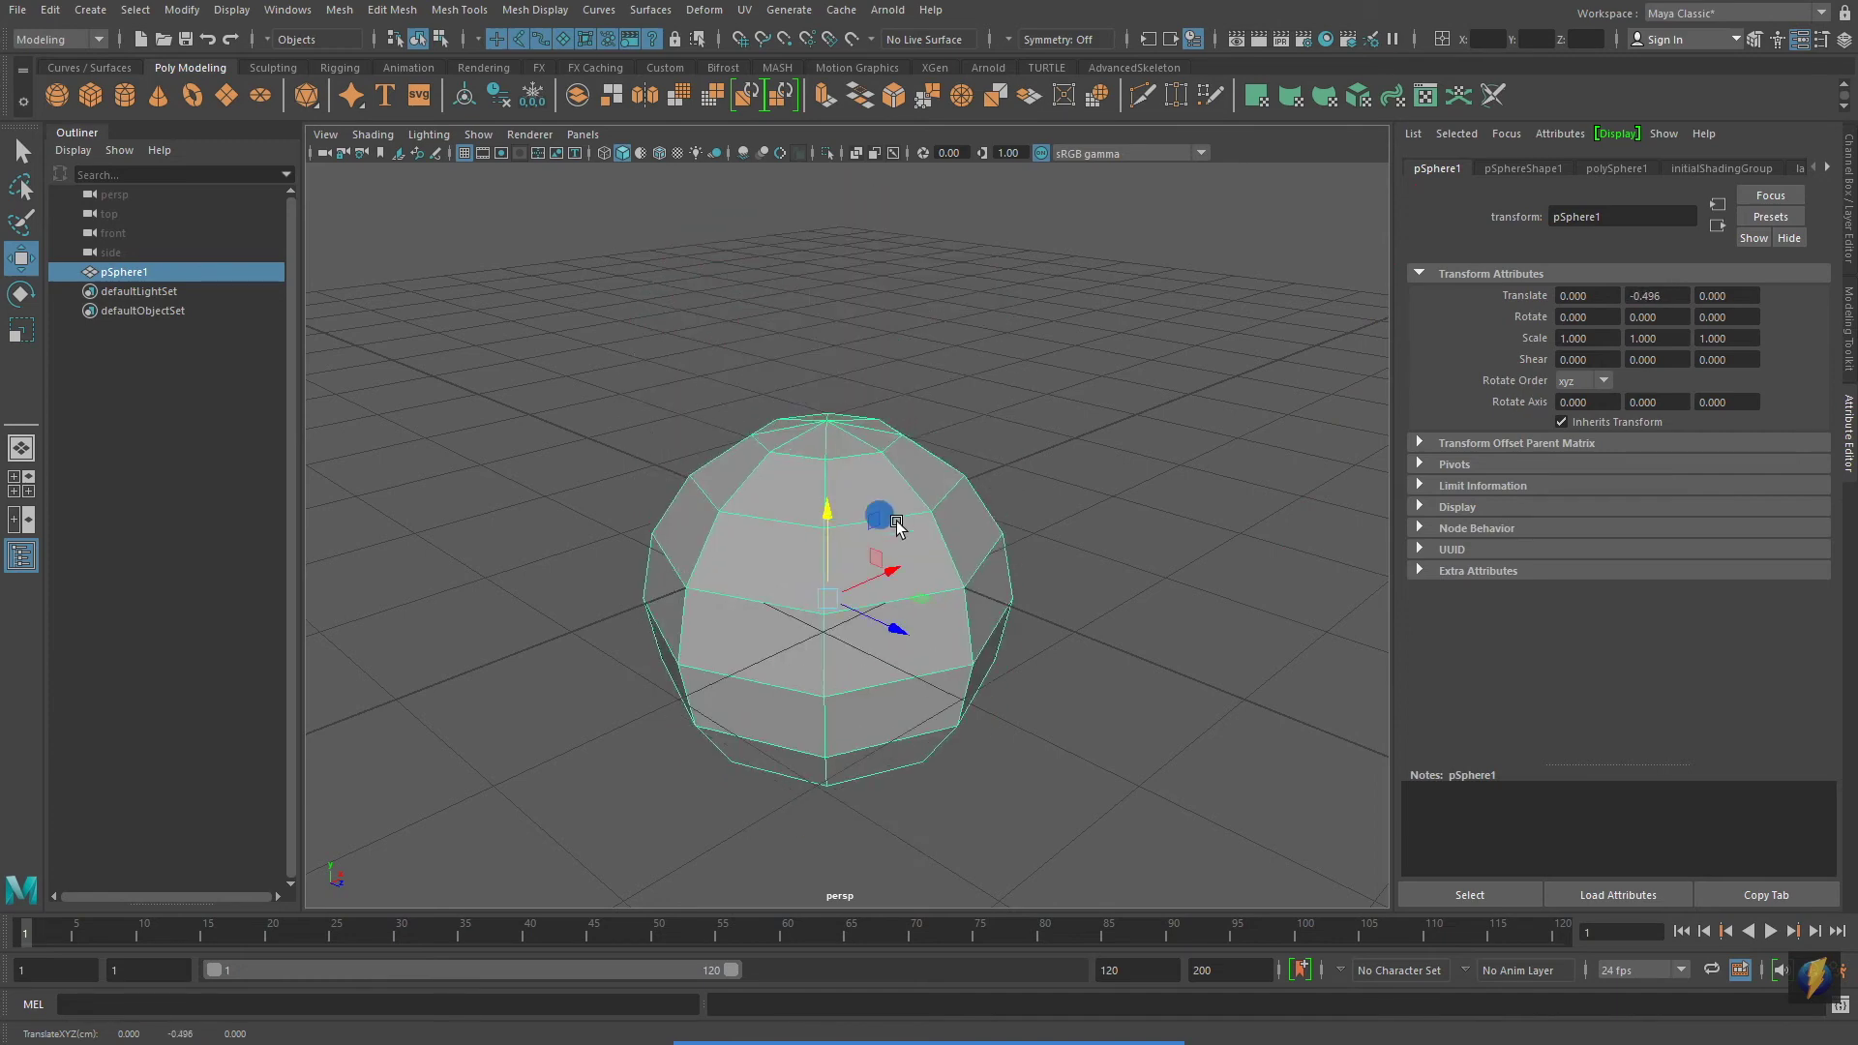
key(ctrl+z)
drag(925, 574, 772, 517)
key(ctrl+z)
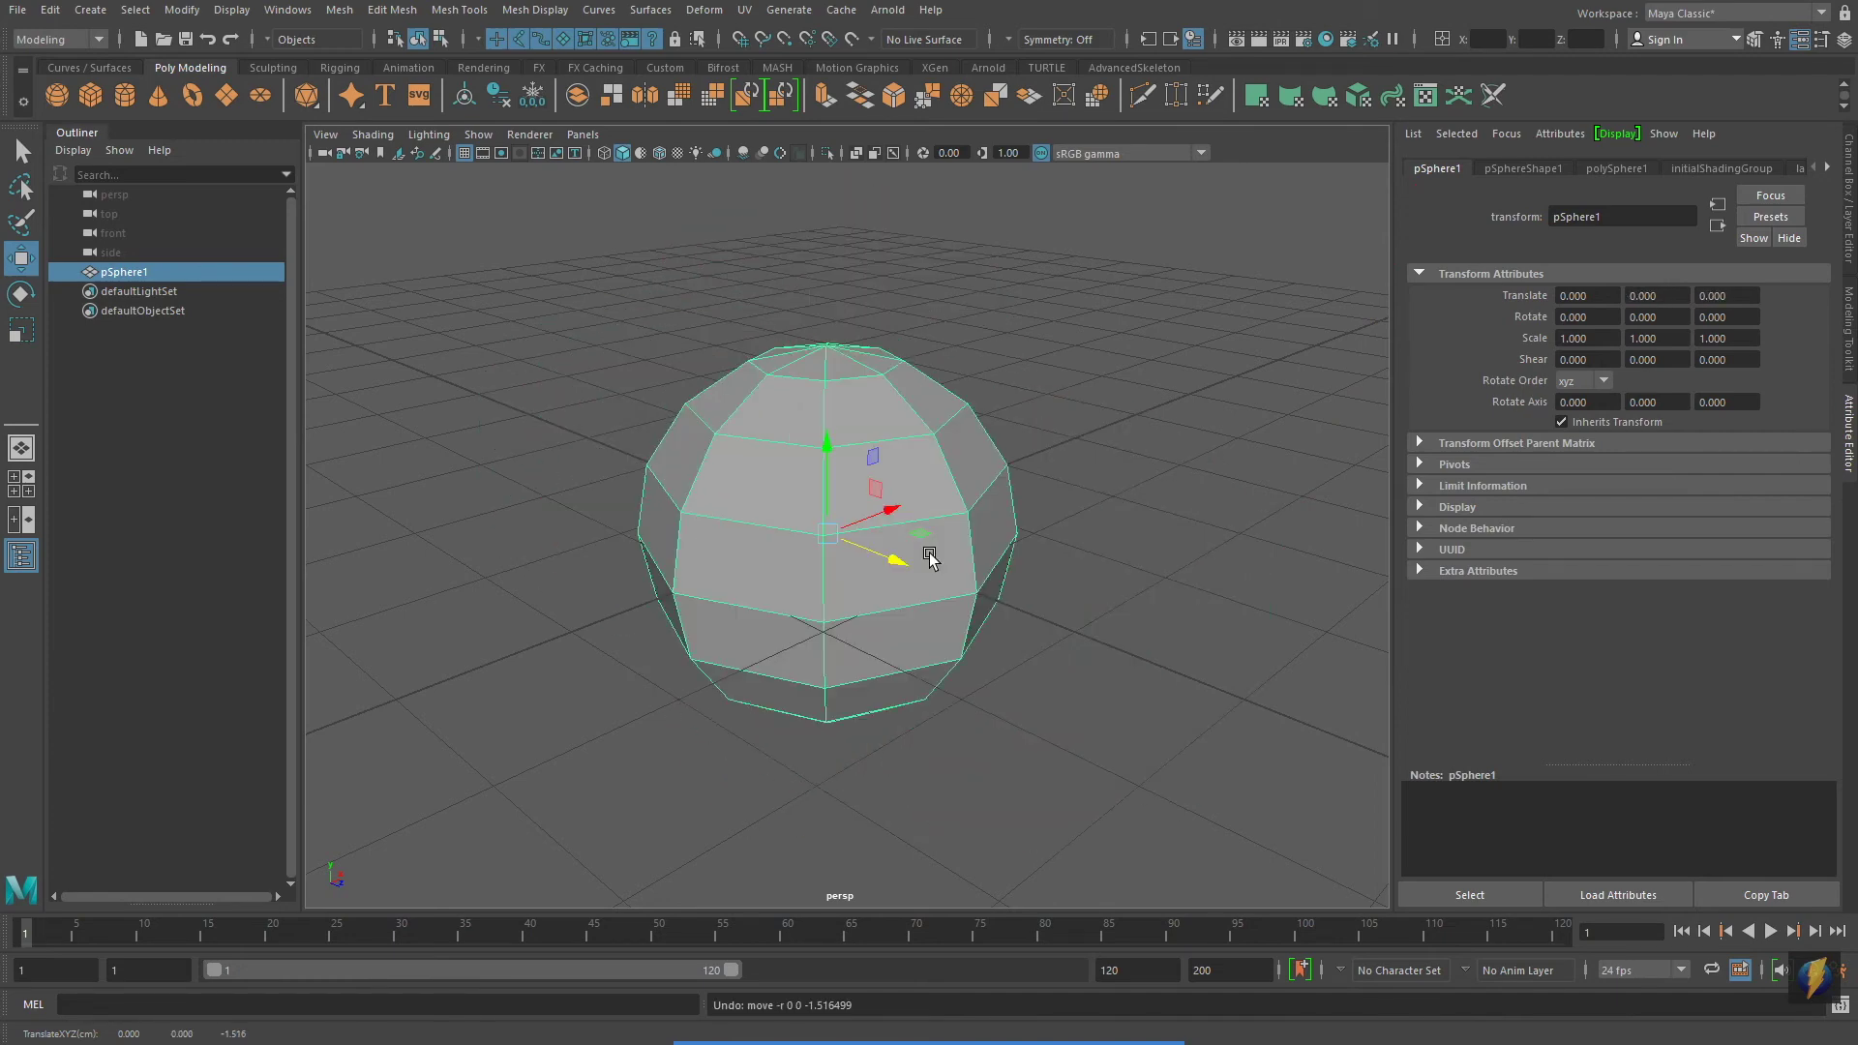
Try rotating the sphere about Z and scaling it along Y, undoing each transform
key(e)
drag(800, 473, 759, 543)
key(ctrl+z)
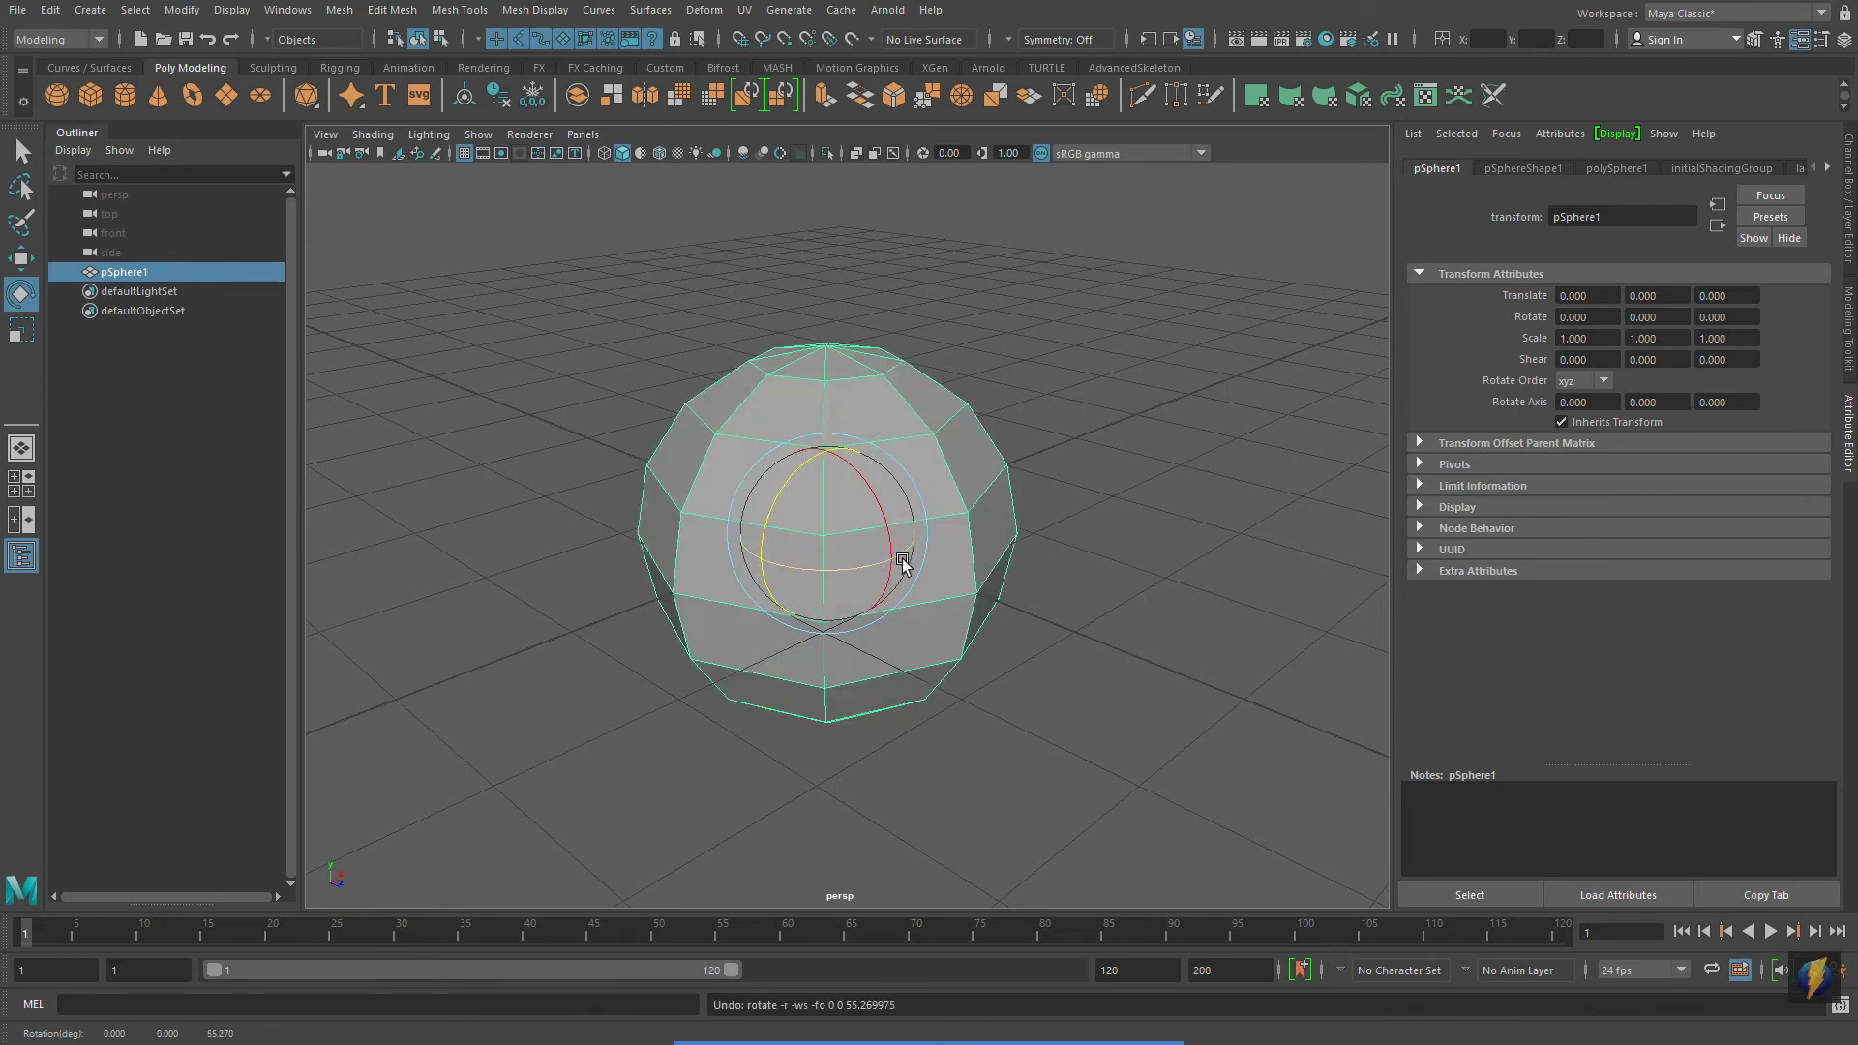
key(r)
drag(829, 448, 819, 334)
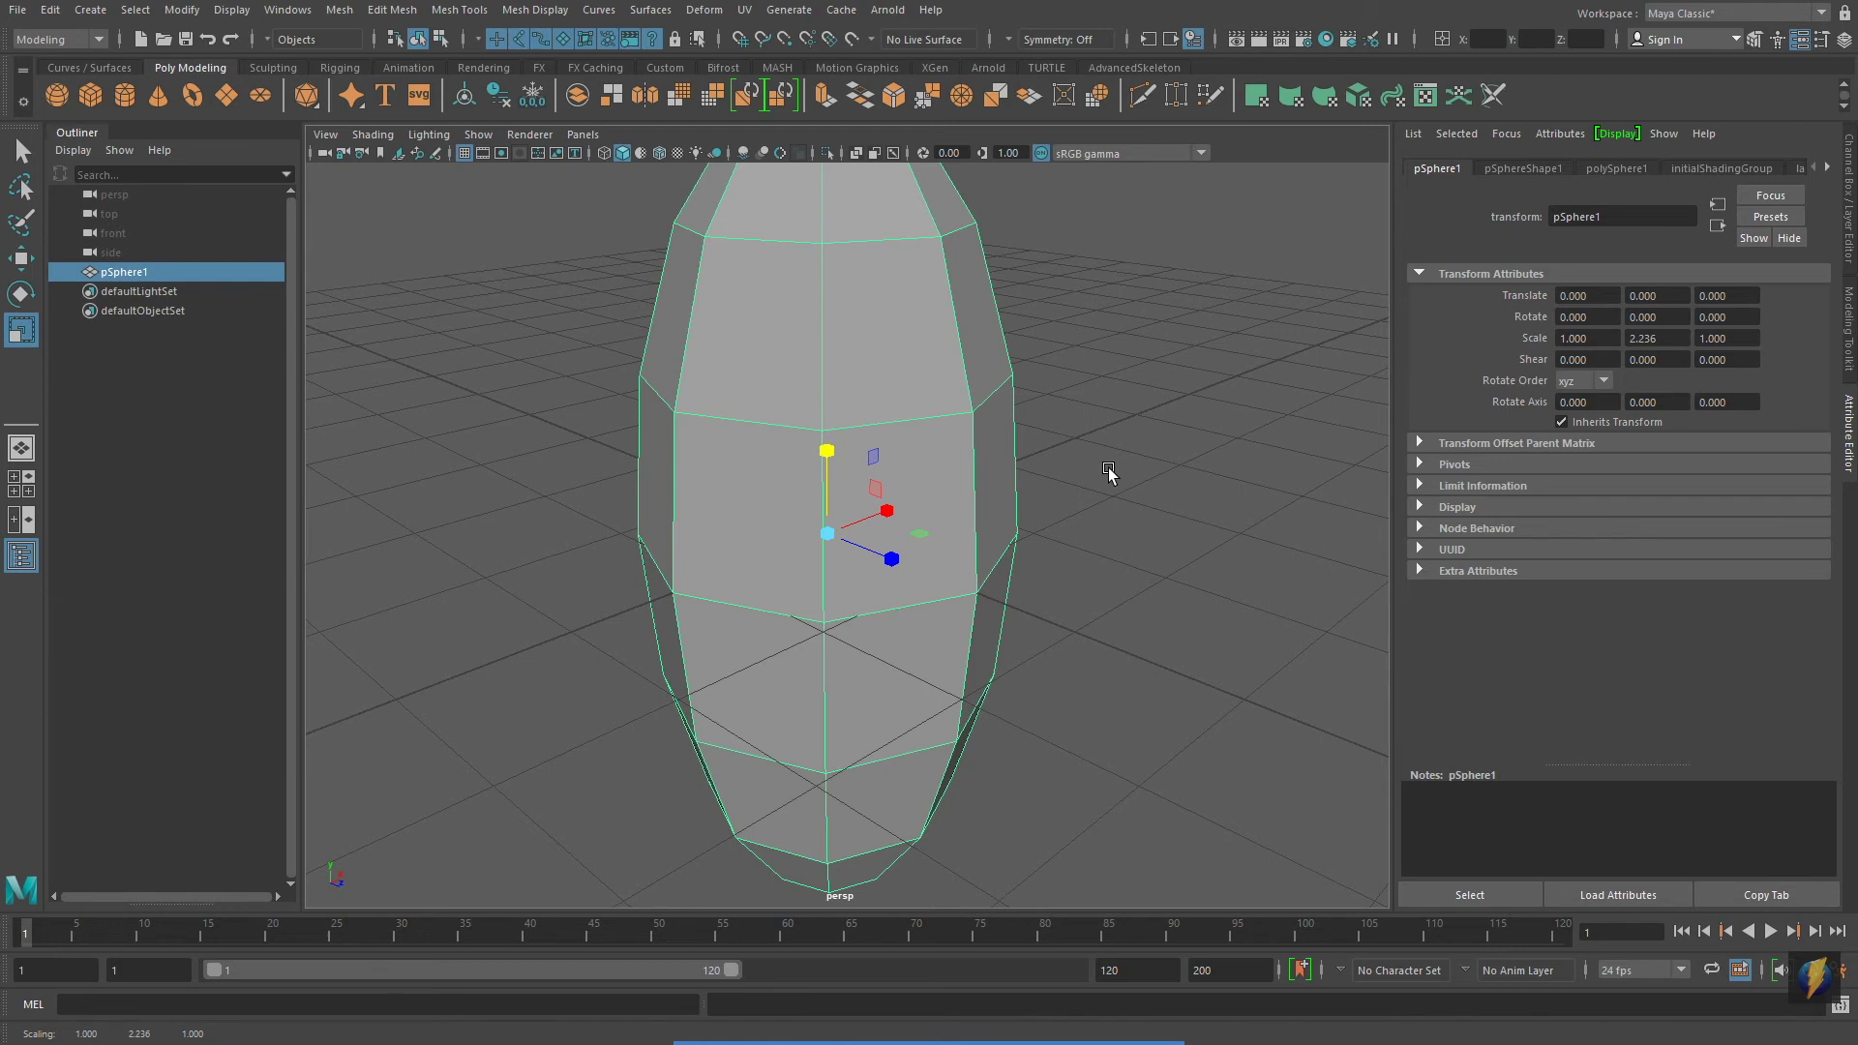
key(ctrl+z)
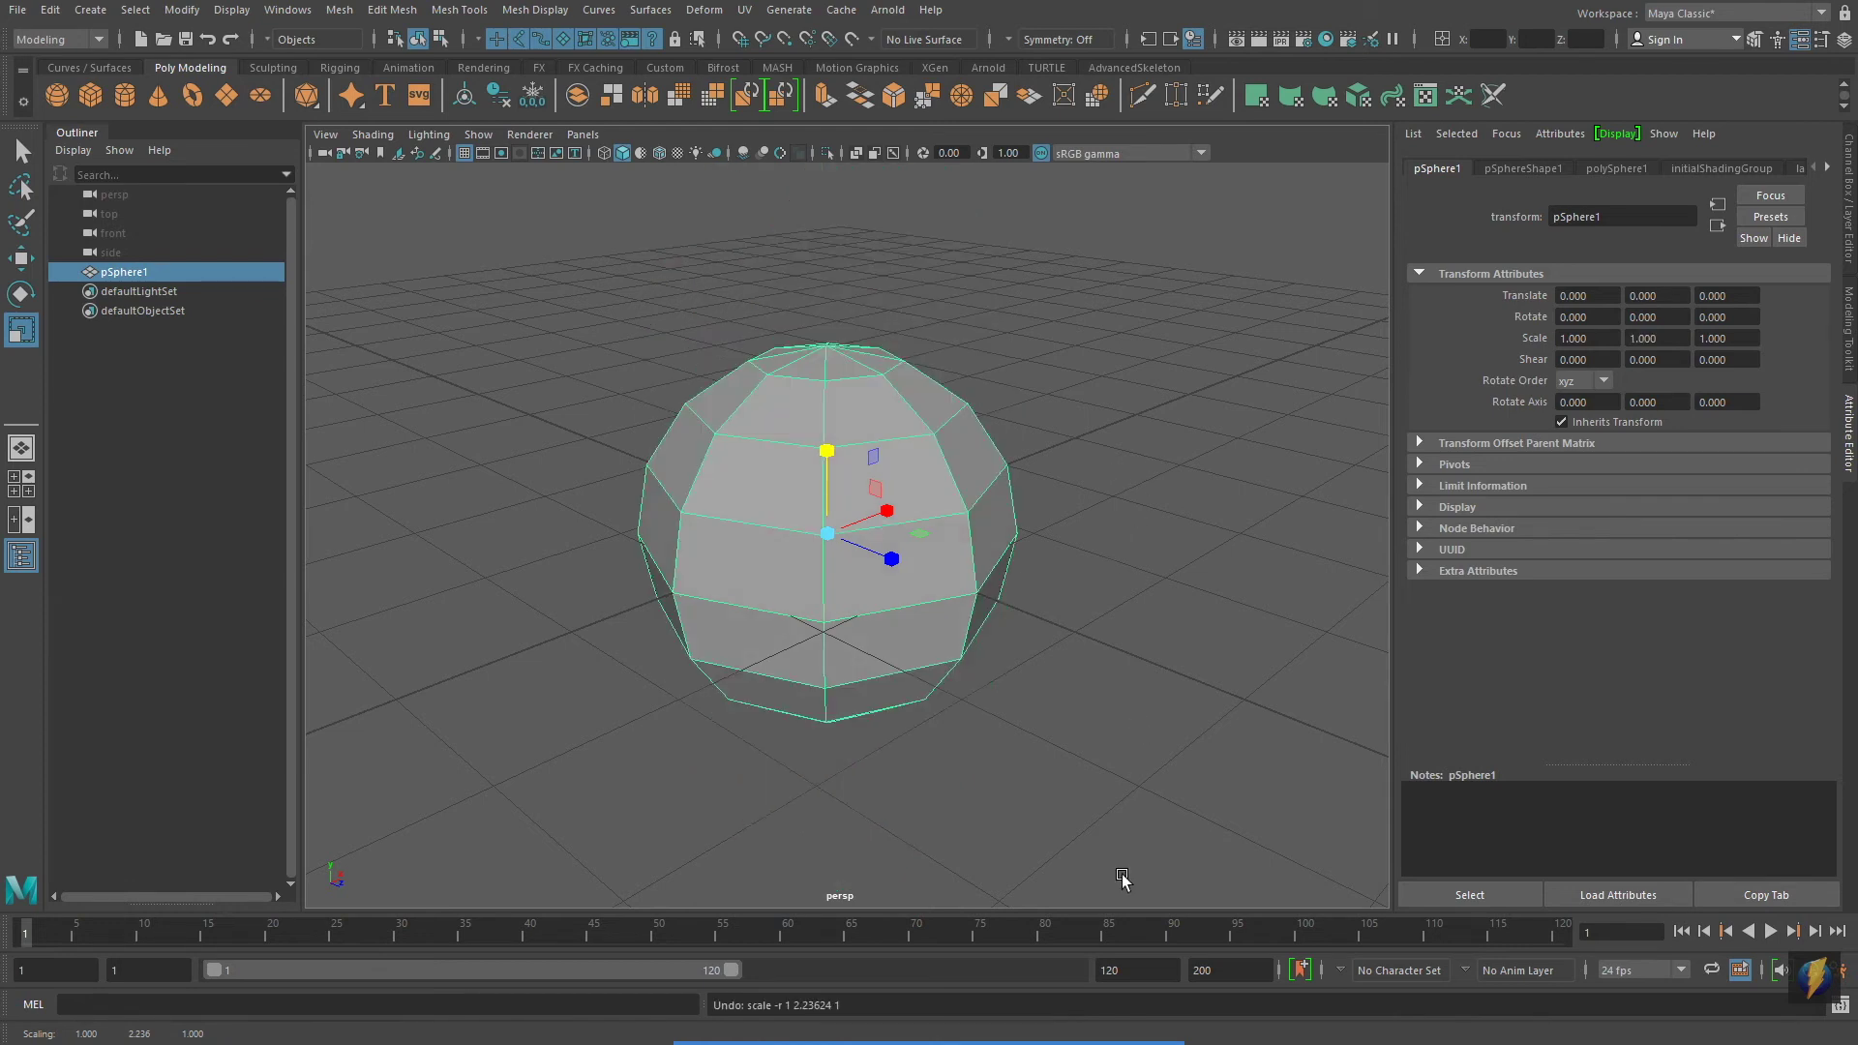
Show the sphere's polySphere1 creation attributes and try changing its Radius, Subdivisions Axis and Subdivisions Height, undoing the changes
click(1000, 1004)
mouse_move(1242, 675)
mouse_down()
mouse_move(1328, 607)
mouse_move(1547, 283)
mouse_move(1519, 184)
mouse_move(1604, 184)
mouse_up()
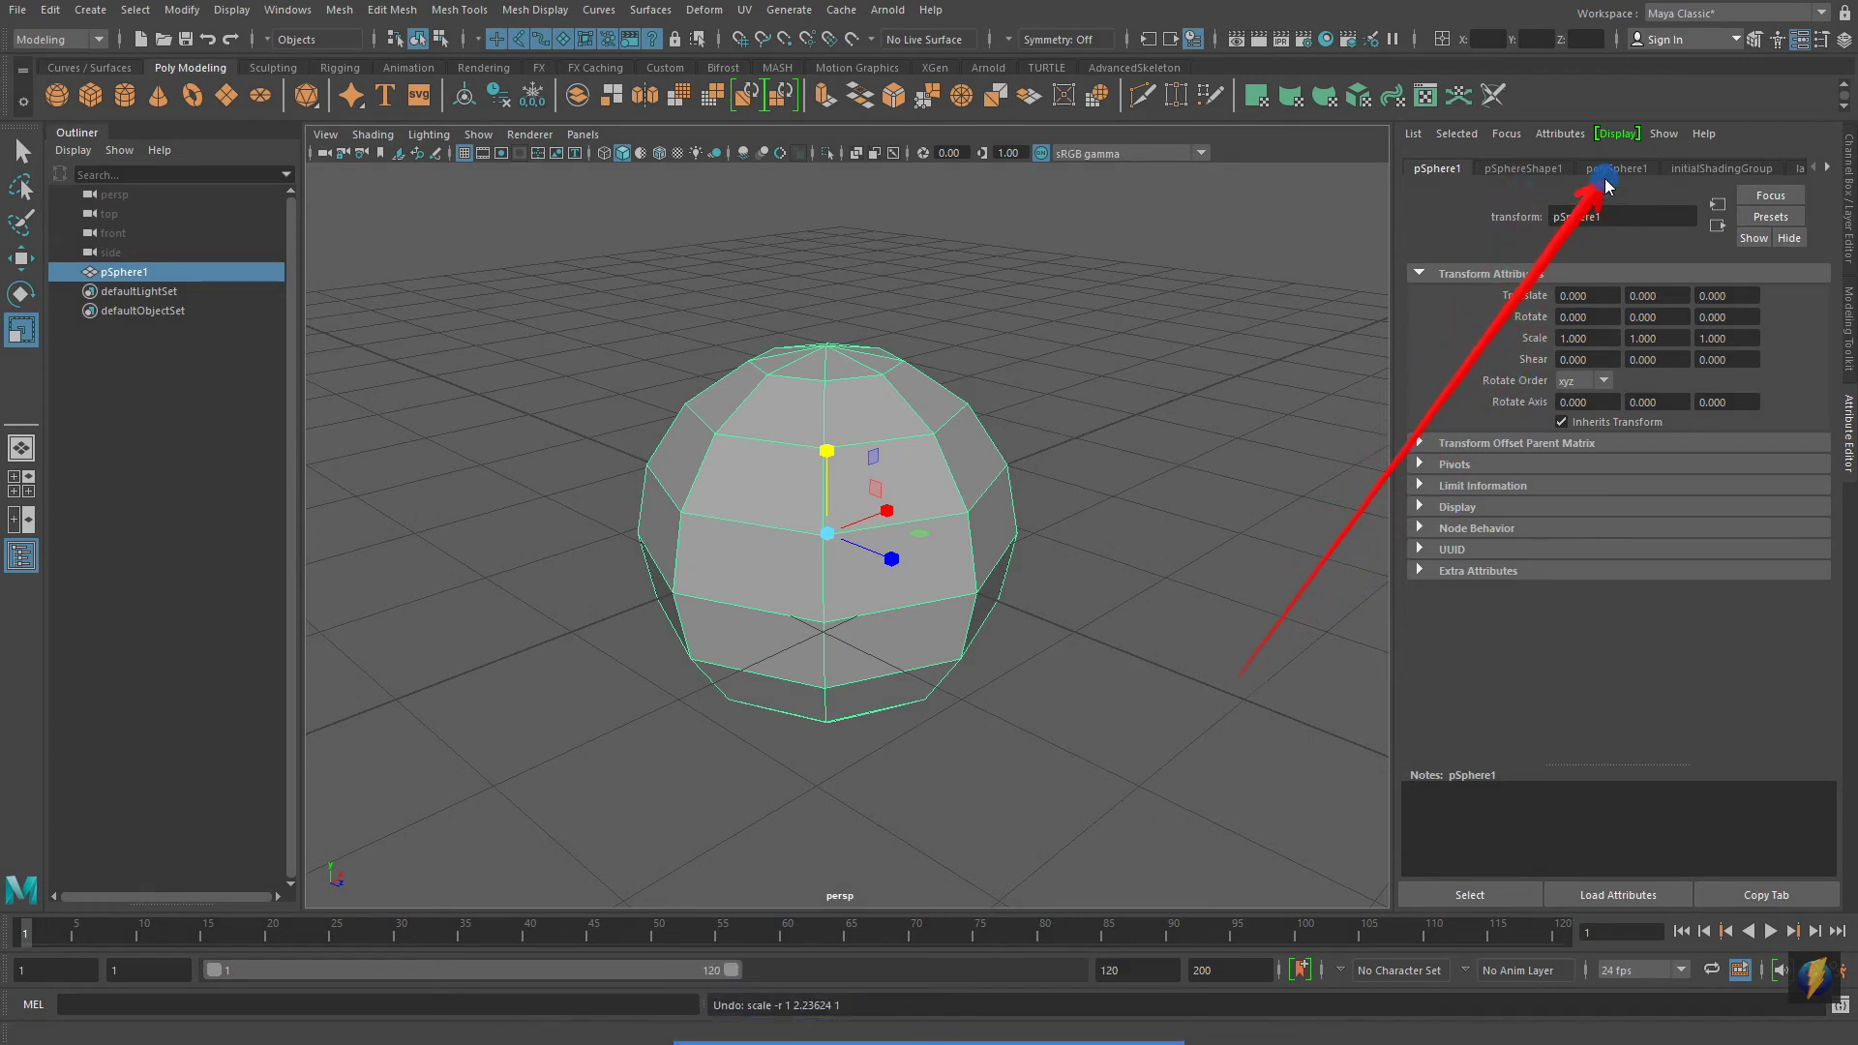
click(1616, 170)
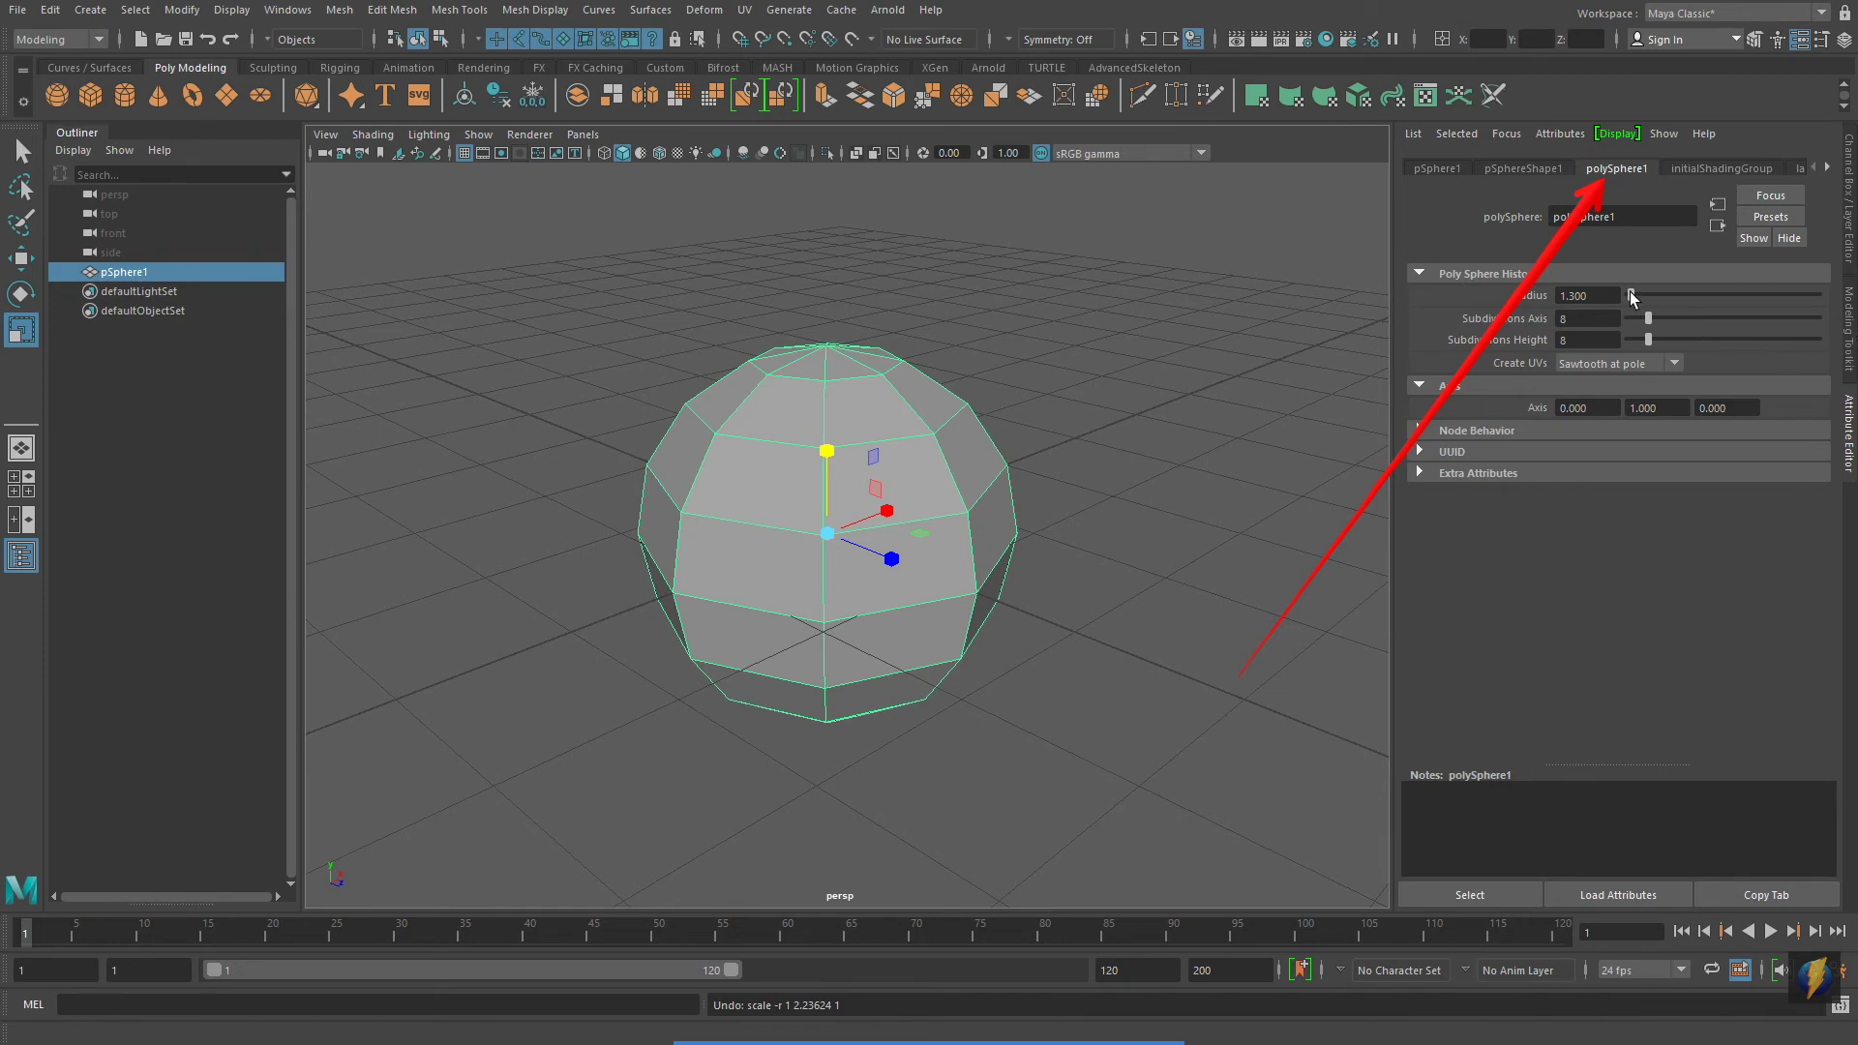
drag(1631, 295, 1637, 302)
key(ctrl+z)
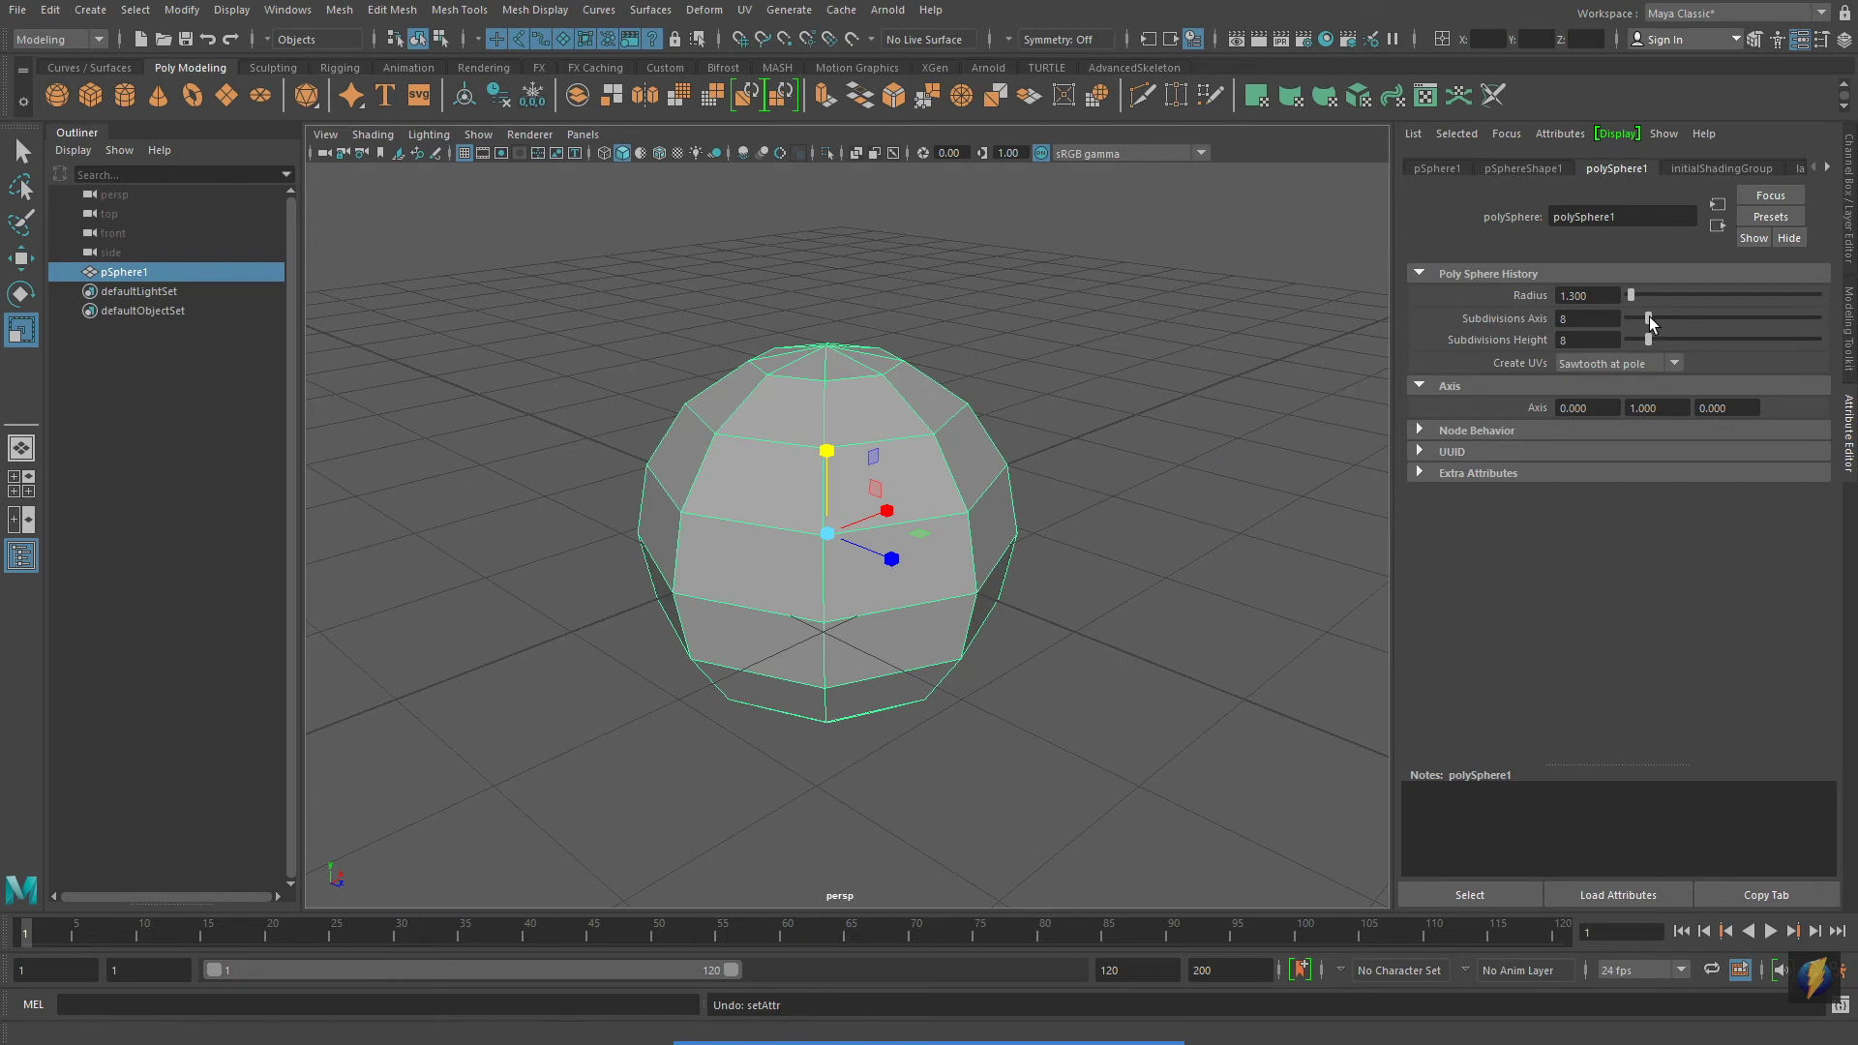
drag(1646, 318, 1734, 317)
key(ctrl+z)
mouse_move(1649, 345)
mouse_down()
mouse_move(1688, 340)
mouse_move(1643, 334)
mouse_move(1643, 349)
mouse_move(1661, 339)
mouse_up()
Return to the Channel Box, then toggle the Attribute Editor on and off
click(1850, 239)
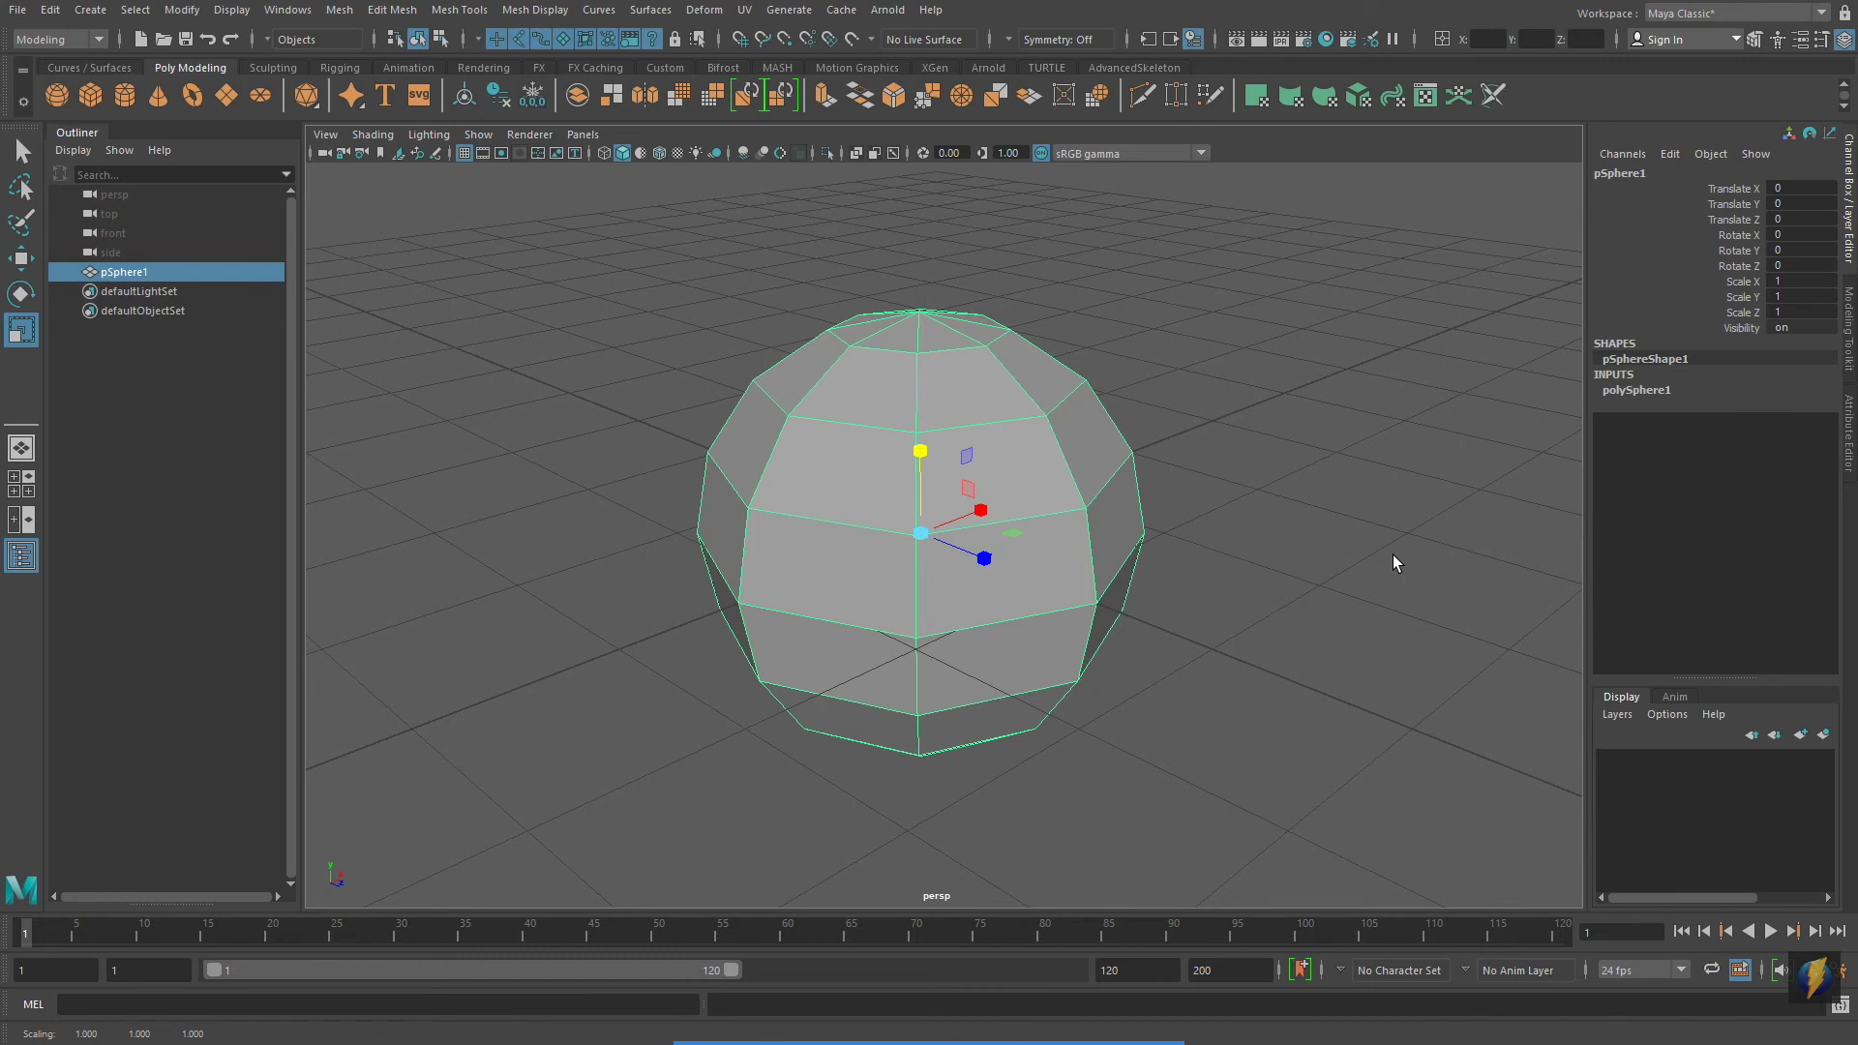
key(ctrl+a)
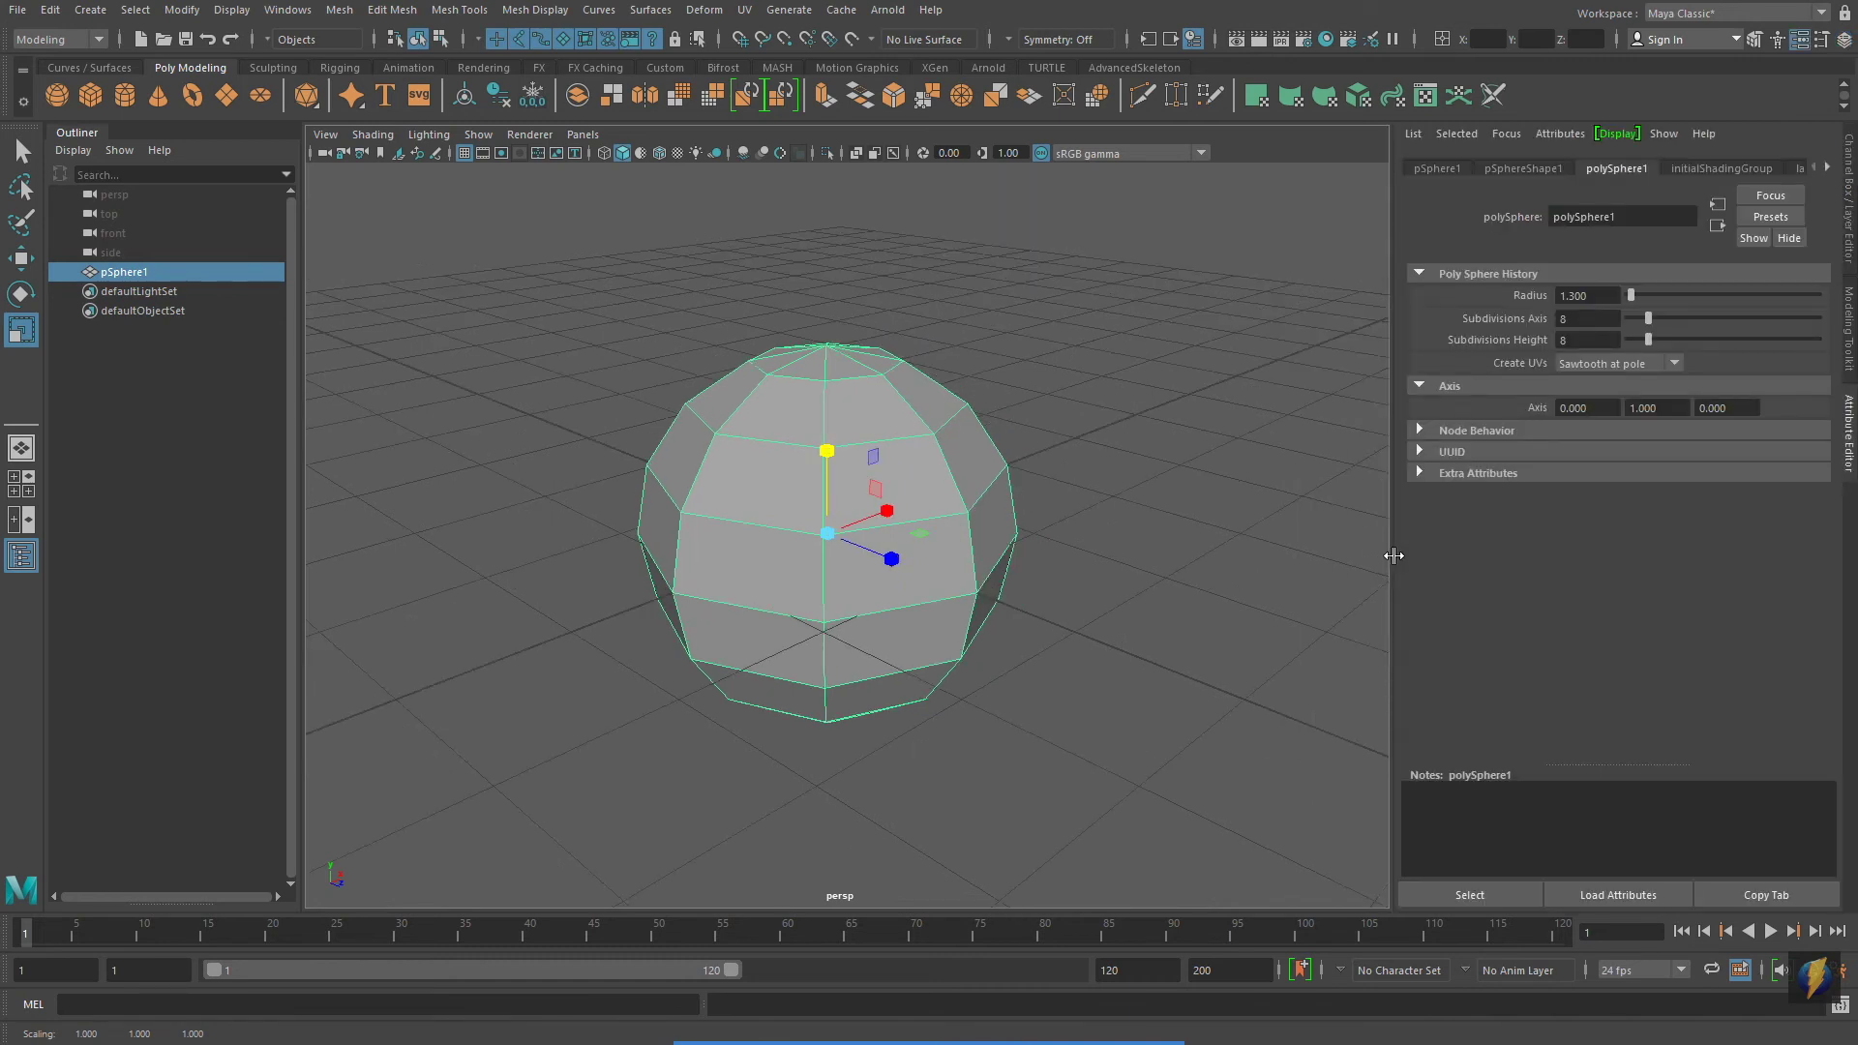
key(ctrl+a)
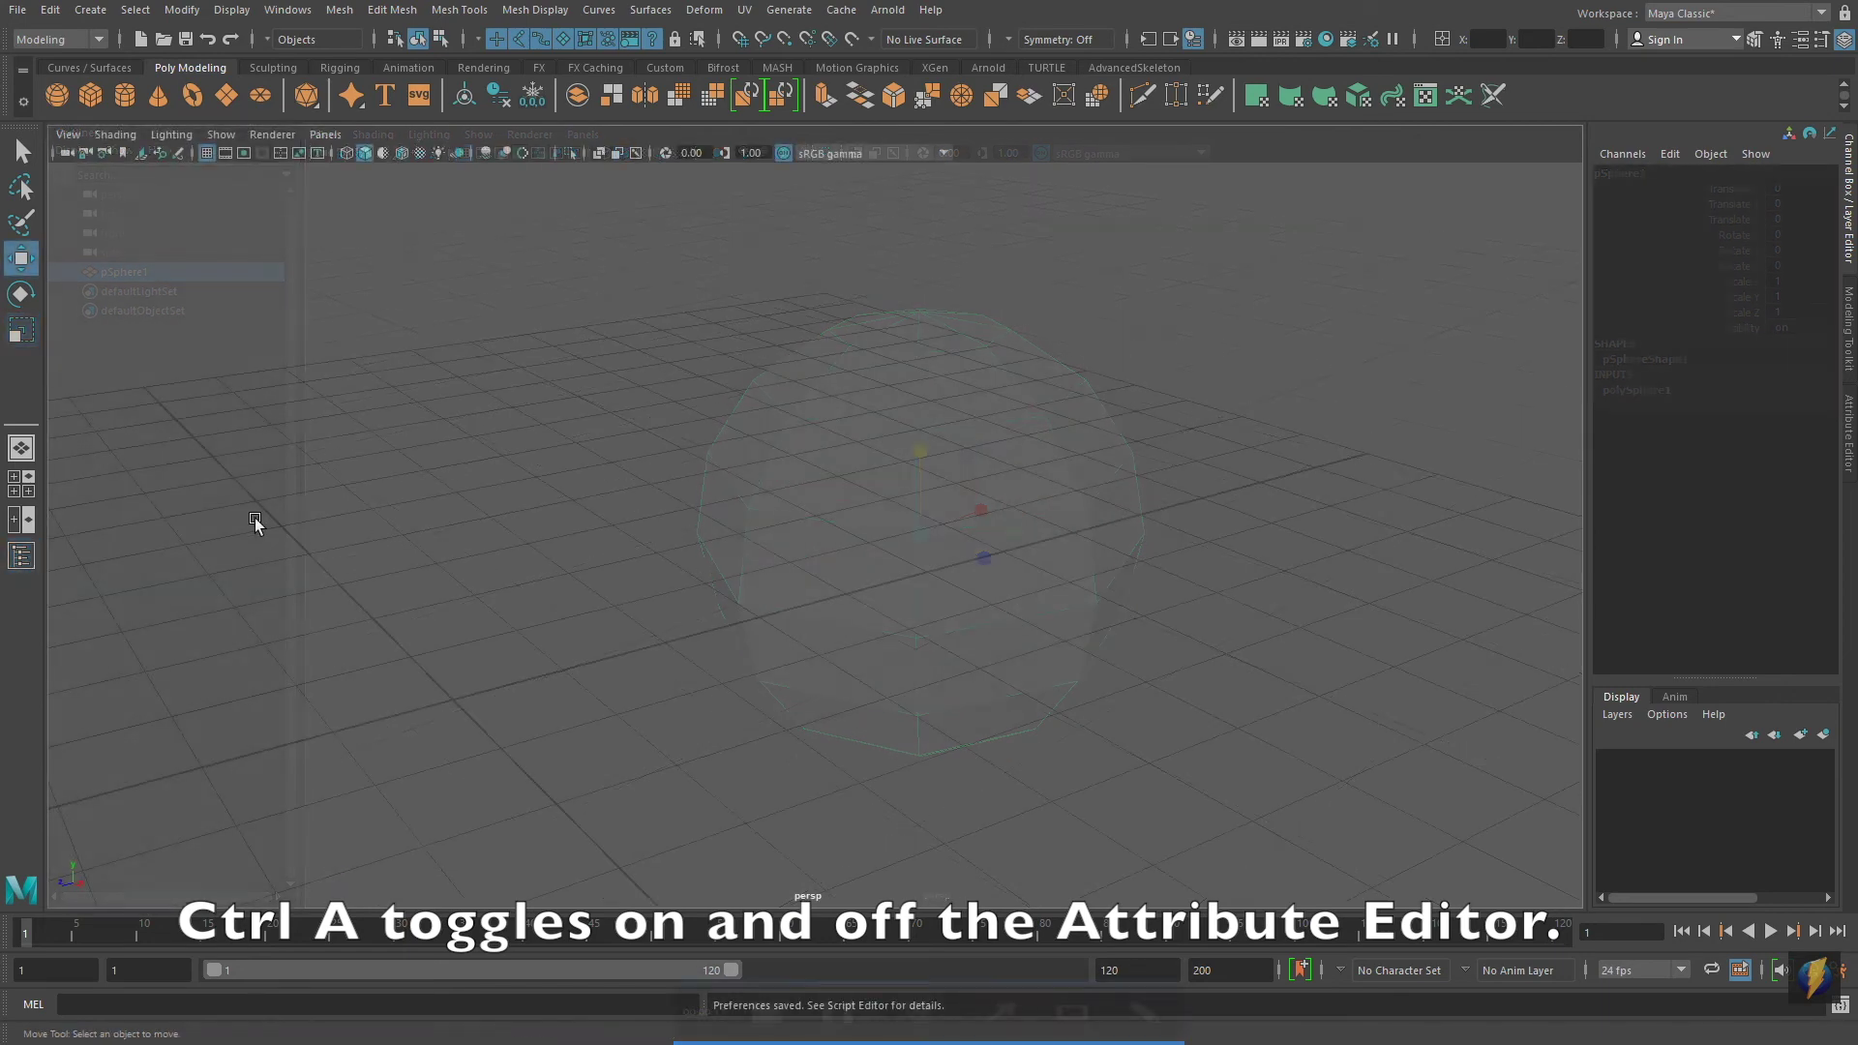
Create a polygon torus in the empty scene, frame it closer and expand its polyTorus1 creation inputs
click(192, 97)
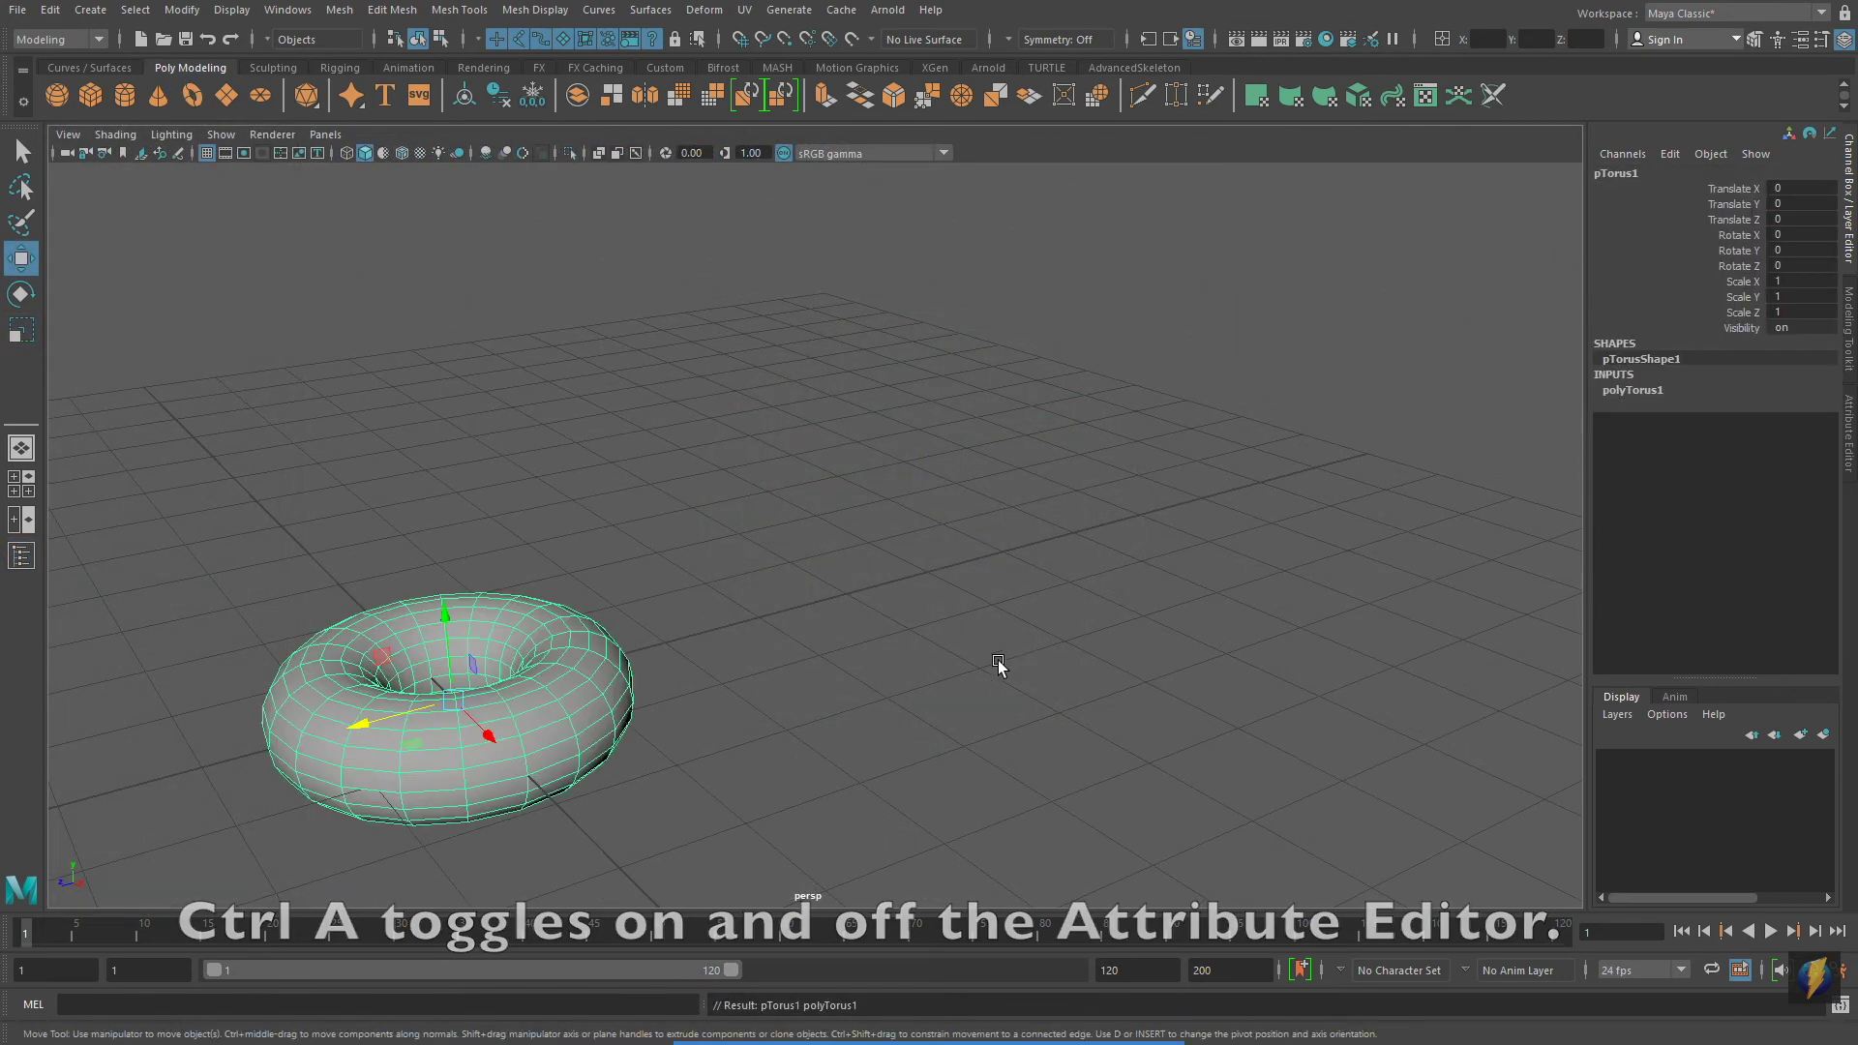
alt+drag(1000, 664, 717, 651)
alt+middle_drag(717, 651, 995, 590)
alt+right_drag(995, 590, 1037, 614)
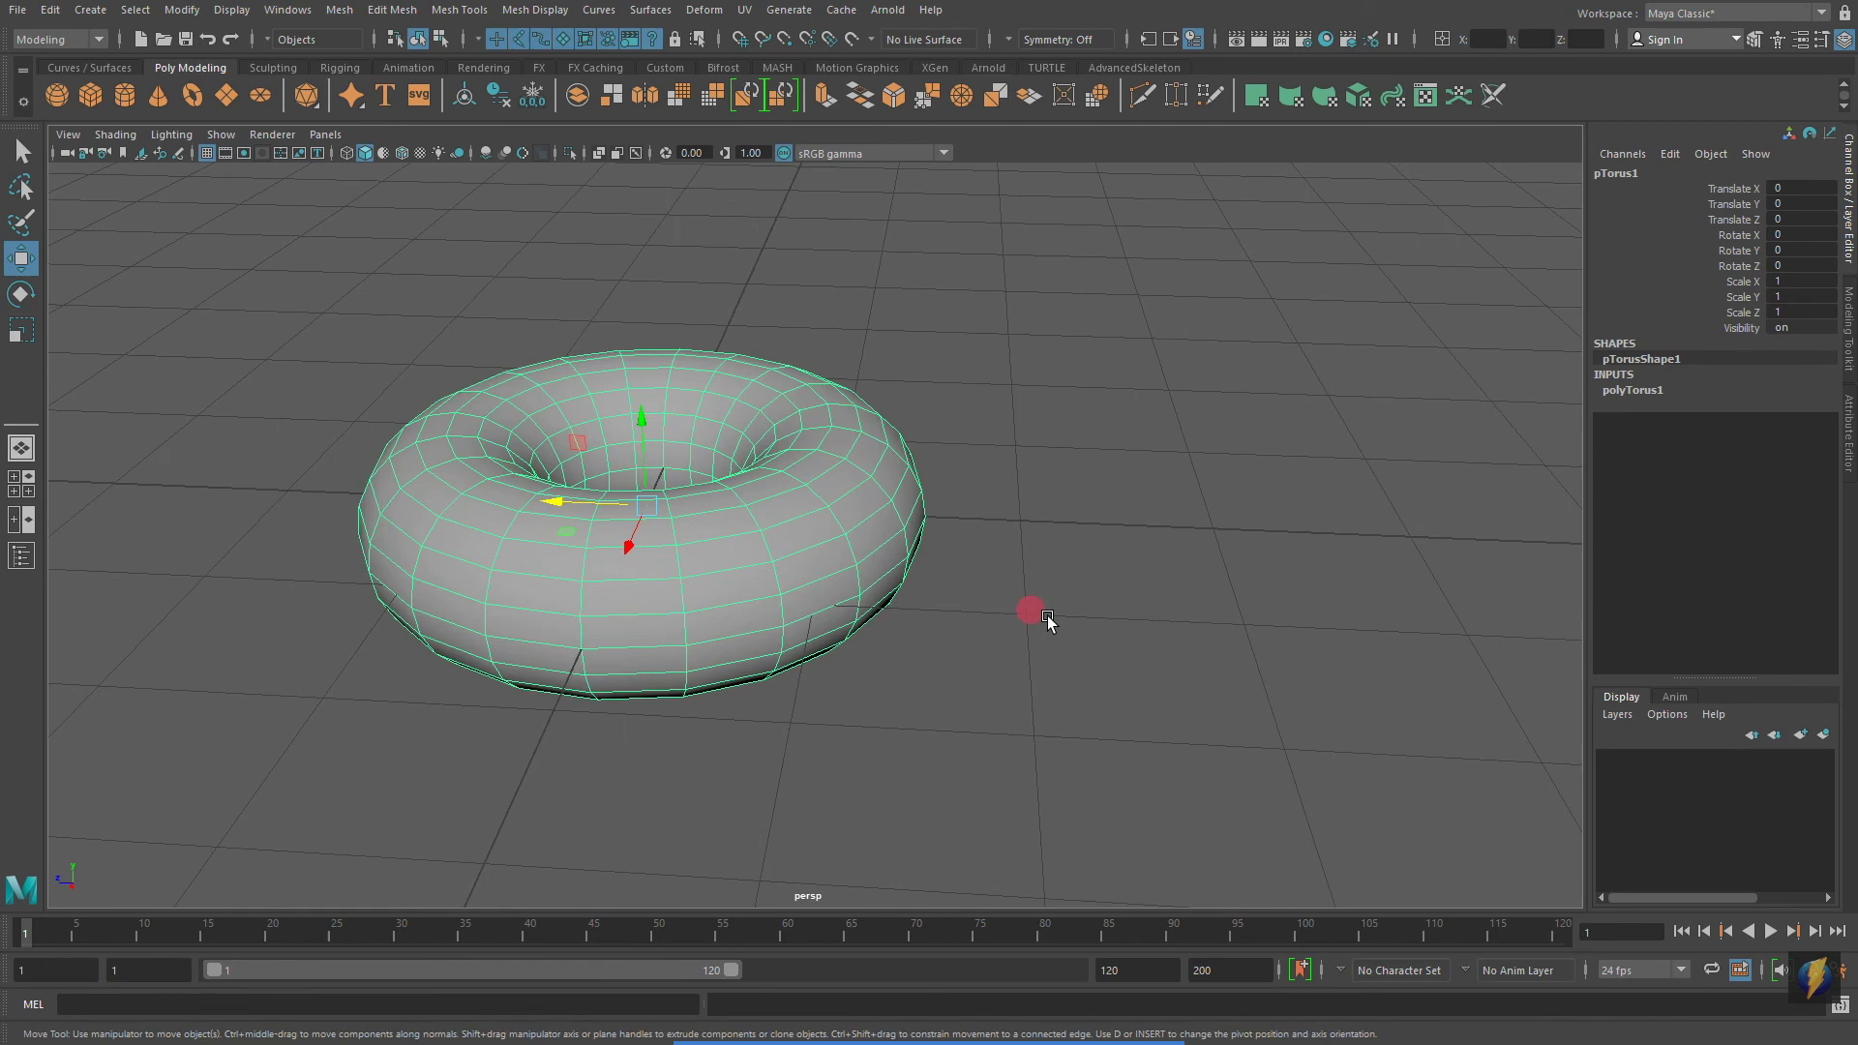
alt+middle_drag(1037, 614, 863, 635)
click(1634, 393)
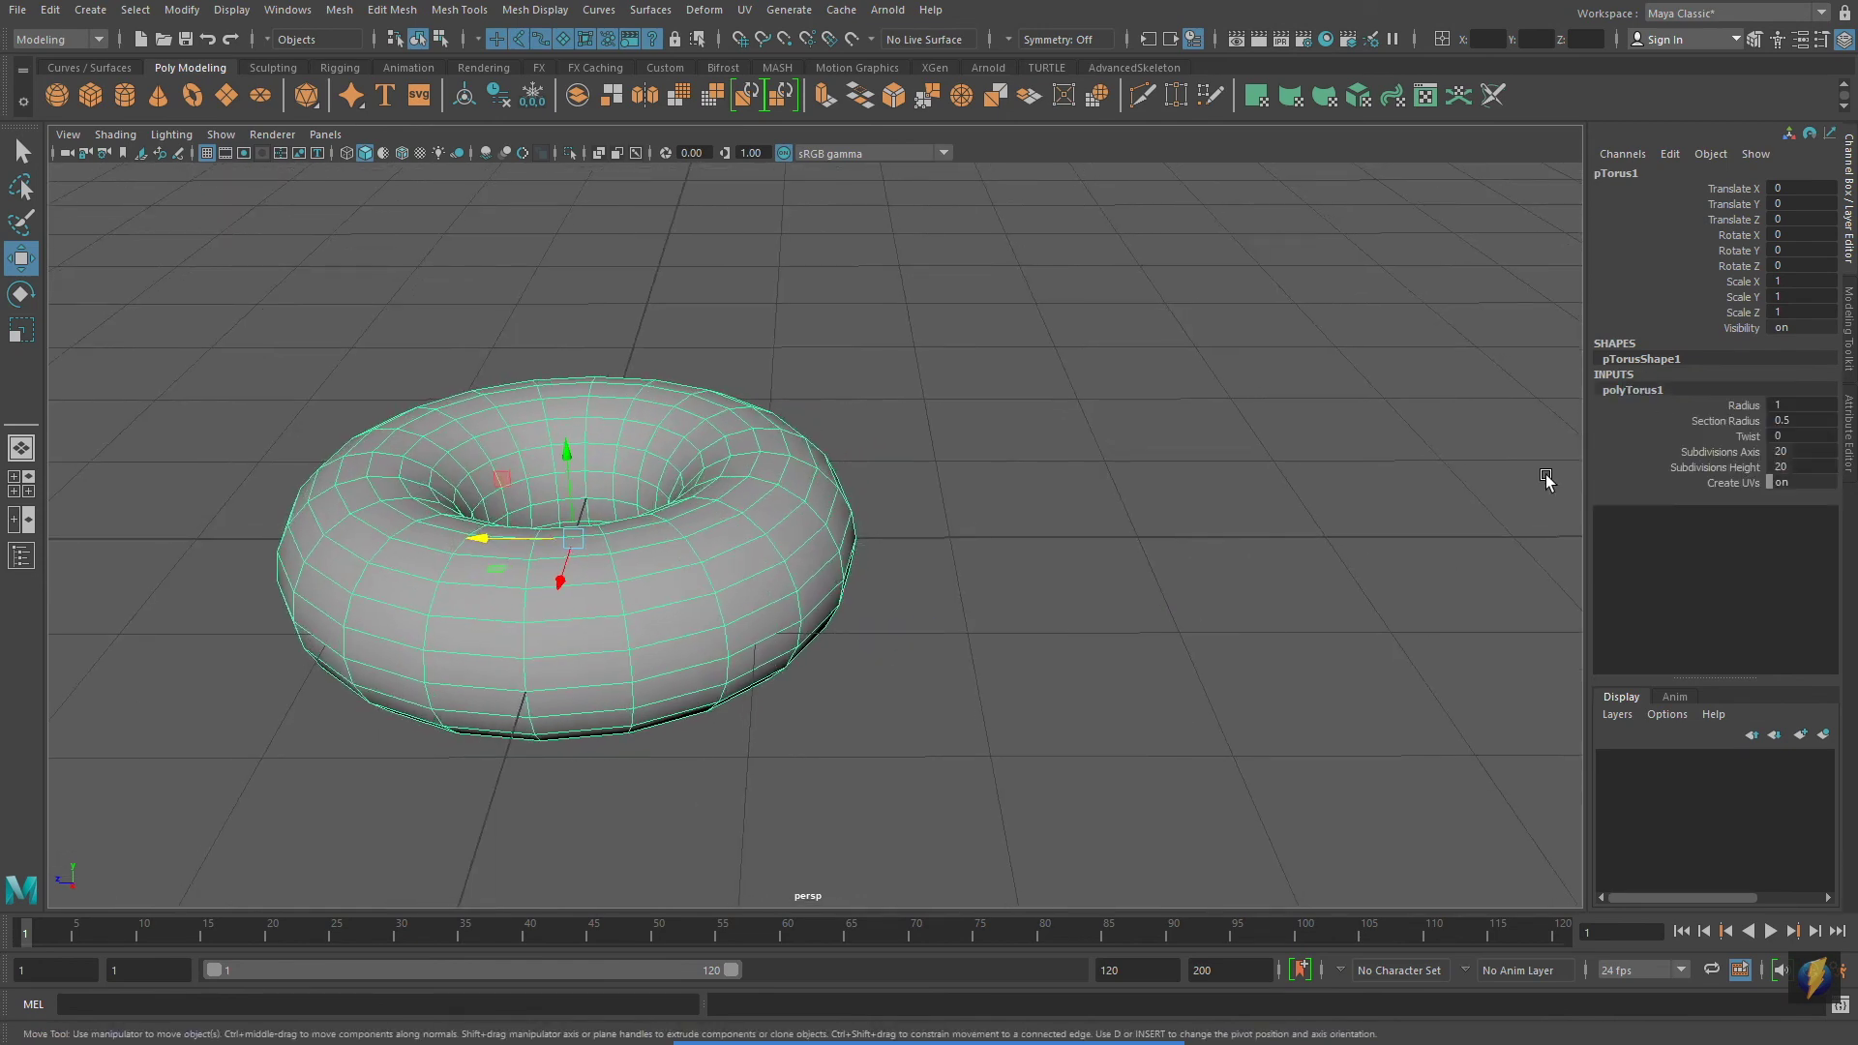
alt+drag(1152, 539, 1129, 548)
Set the torus's Section Radius to 0.24 and Subdivisions Axis to 12
click(1732, 421)
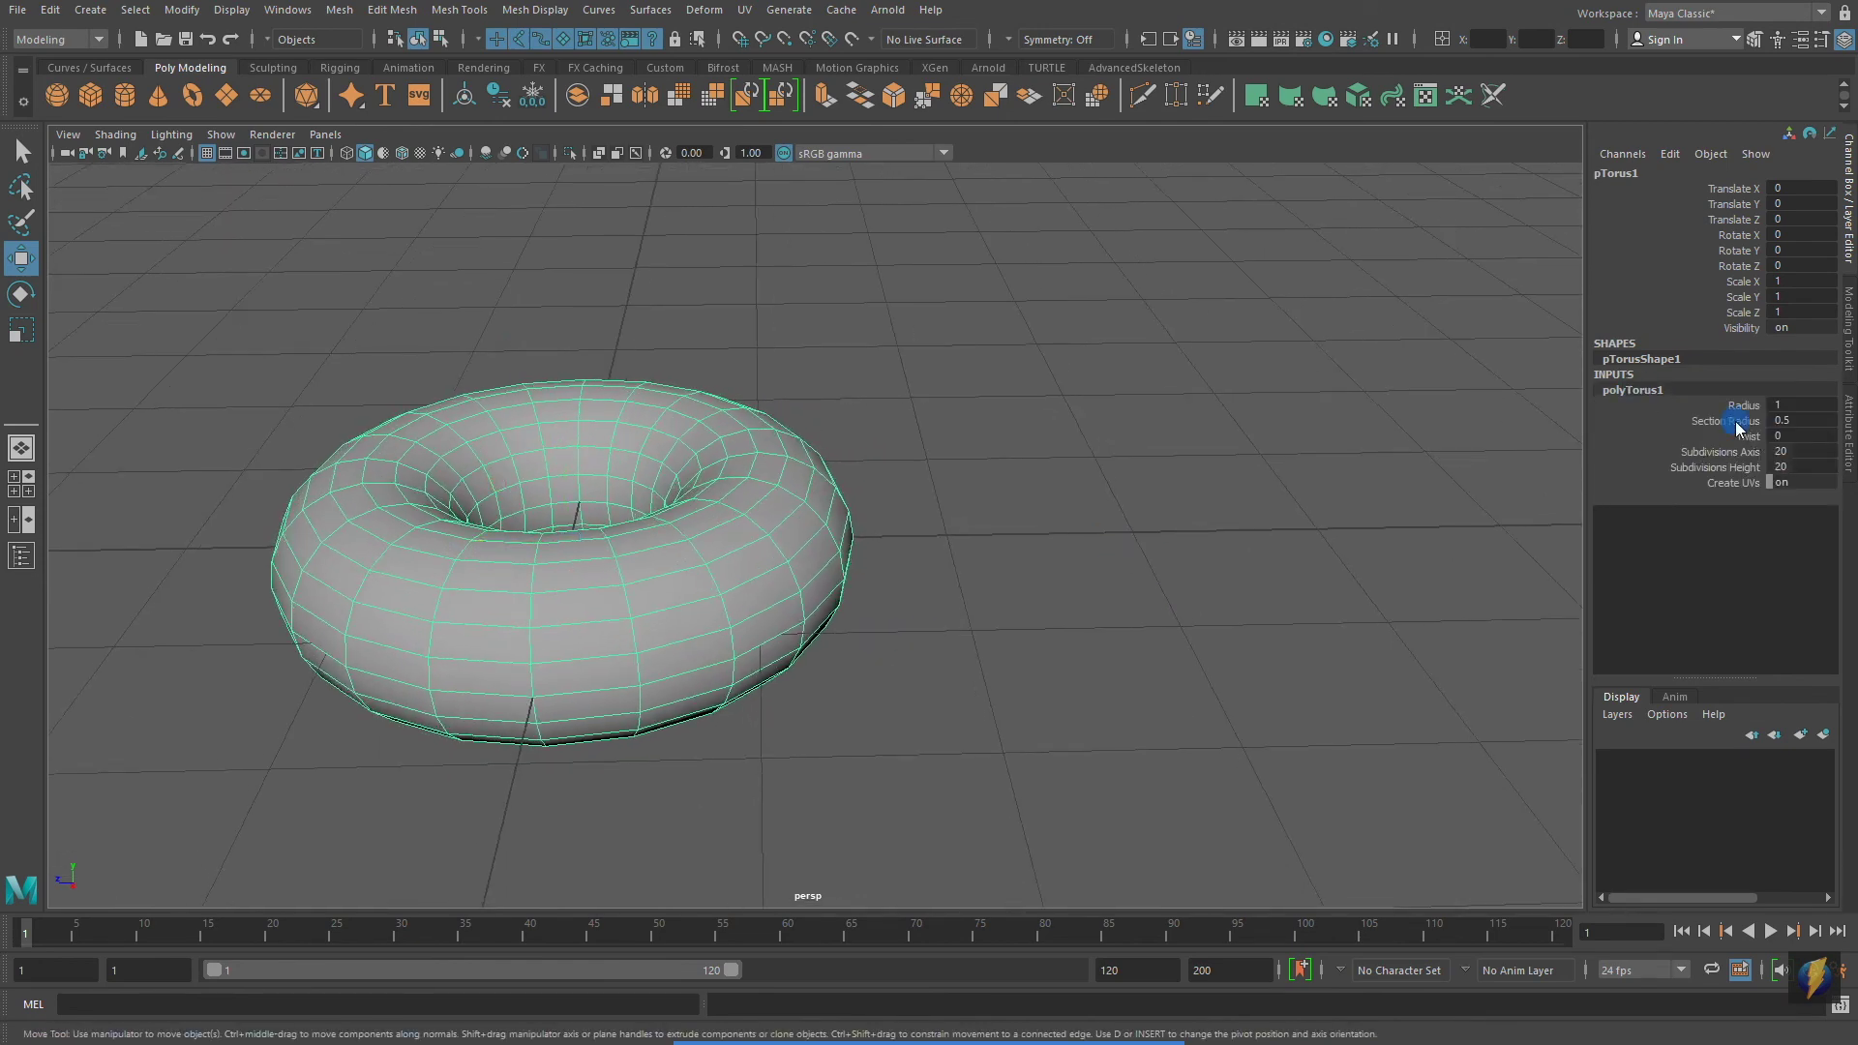
middle_drag(1246, 579, 1220, 574)
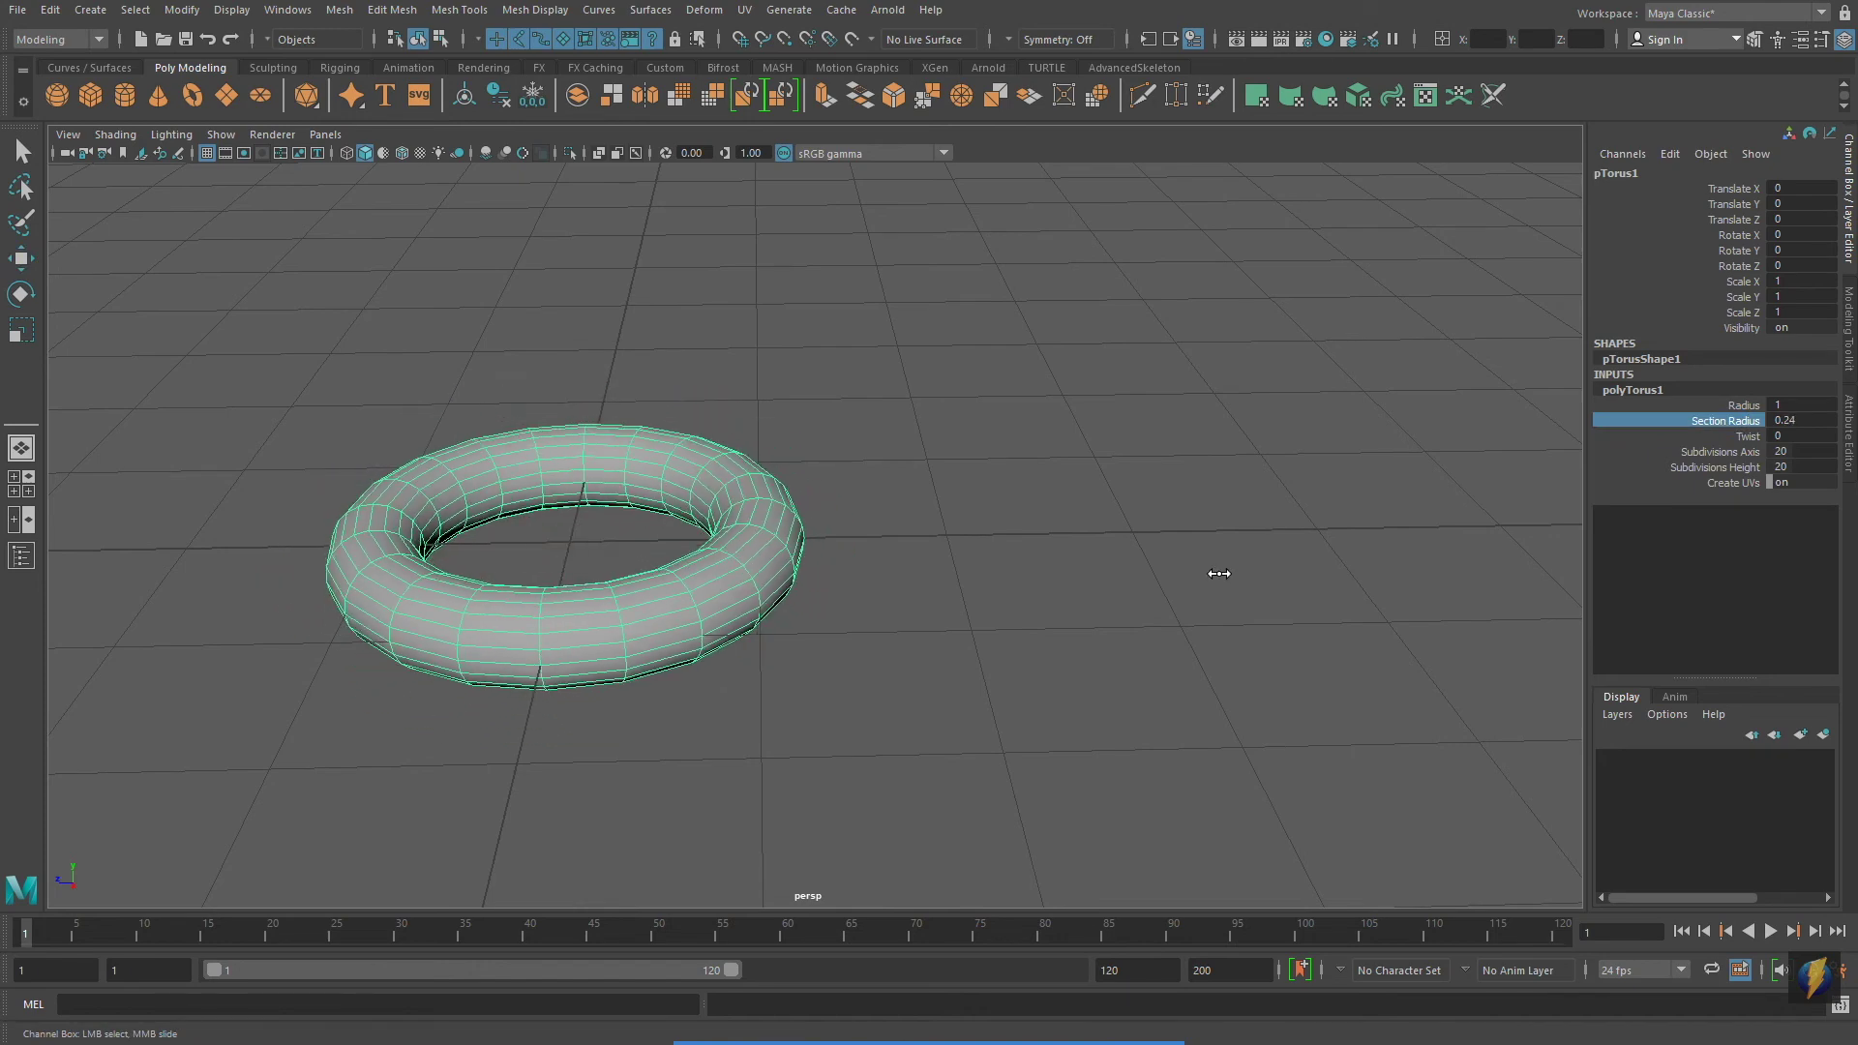
click(1748, 453)
middle_drag(1154, 568, 181, 605)
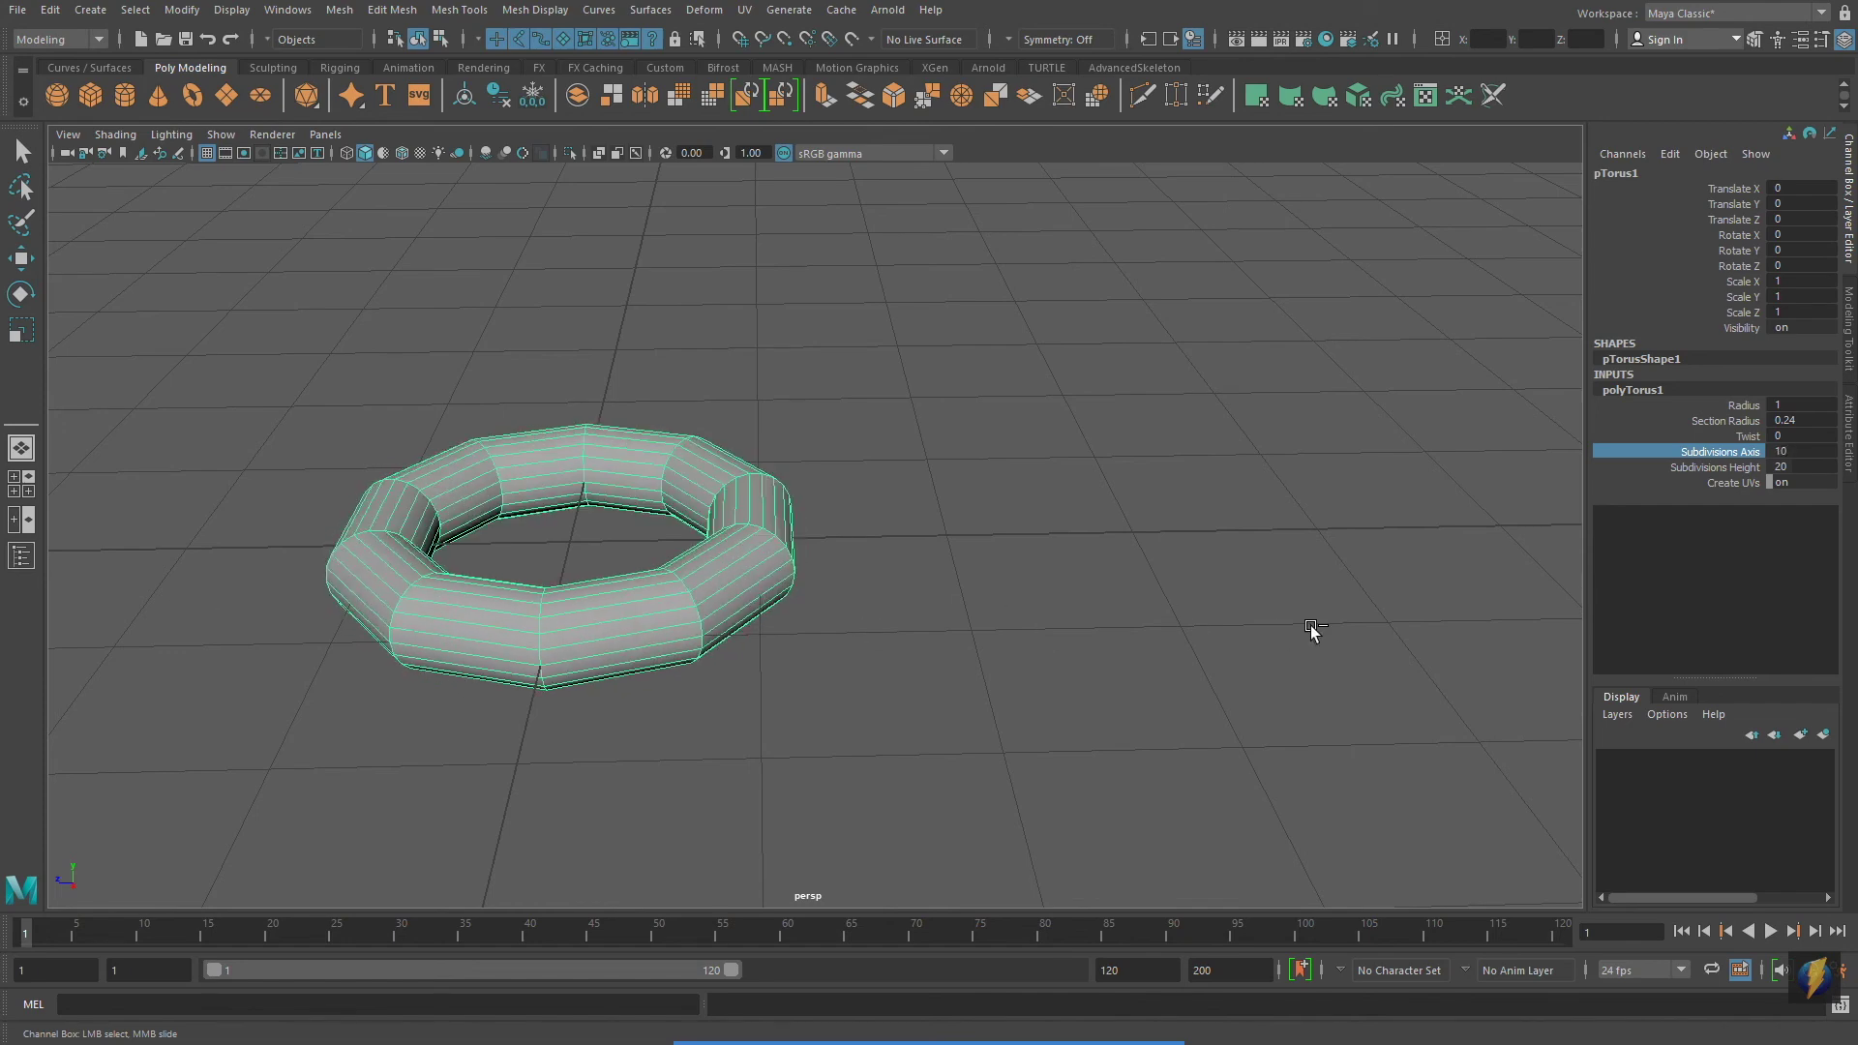
middle_drag(1113, 603, 1257, 627)
Set the torus's Subdivisions Height to 8
click(1739, 469)
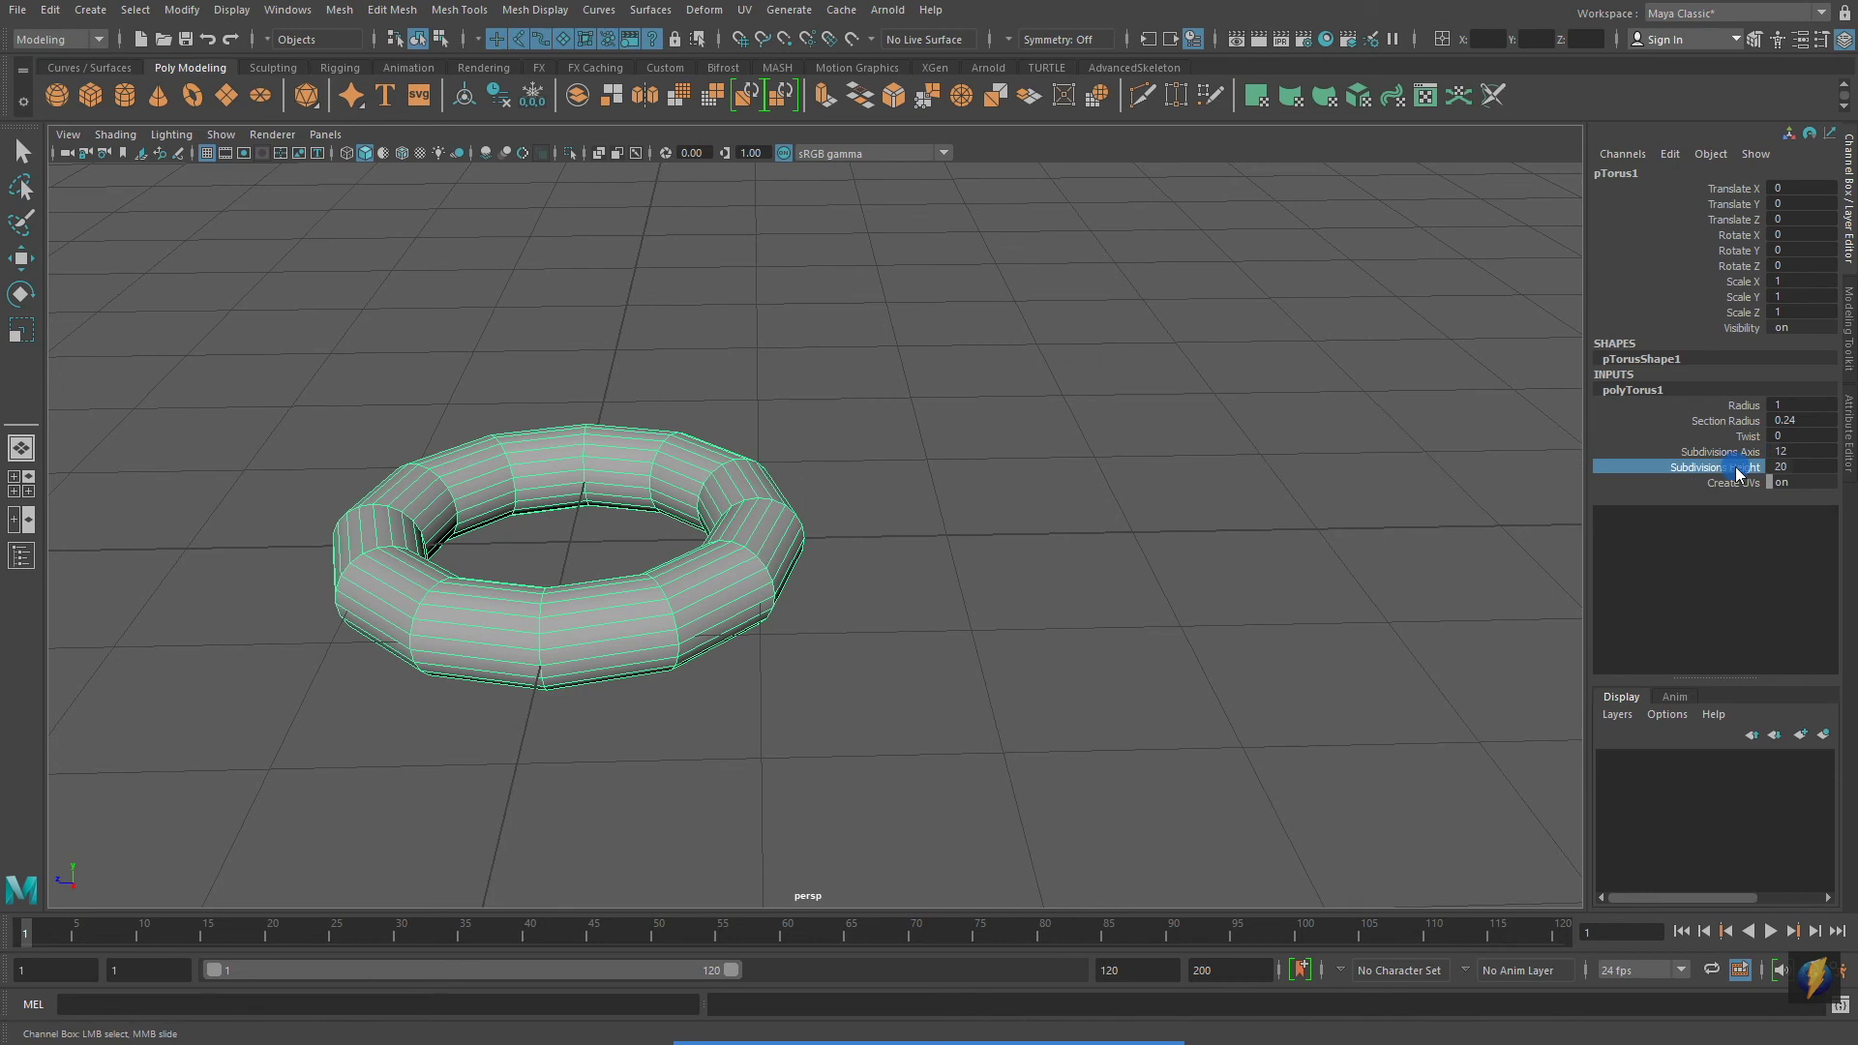
middle_drag(1113, 574, 1045, 571)
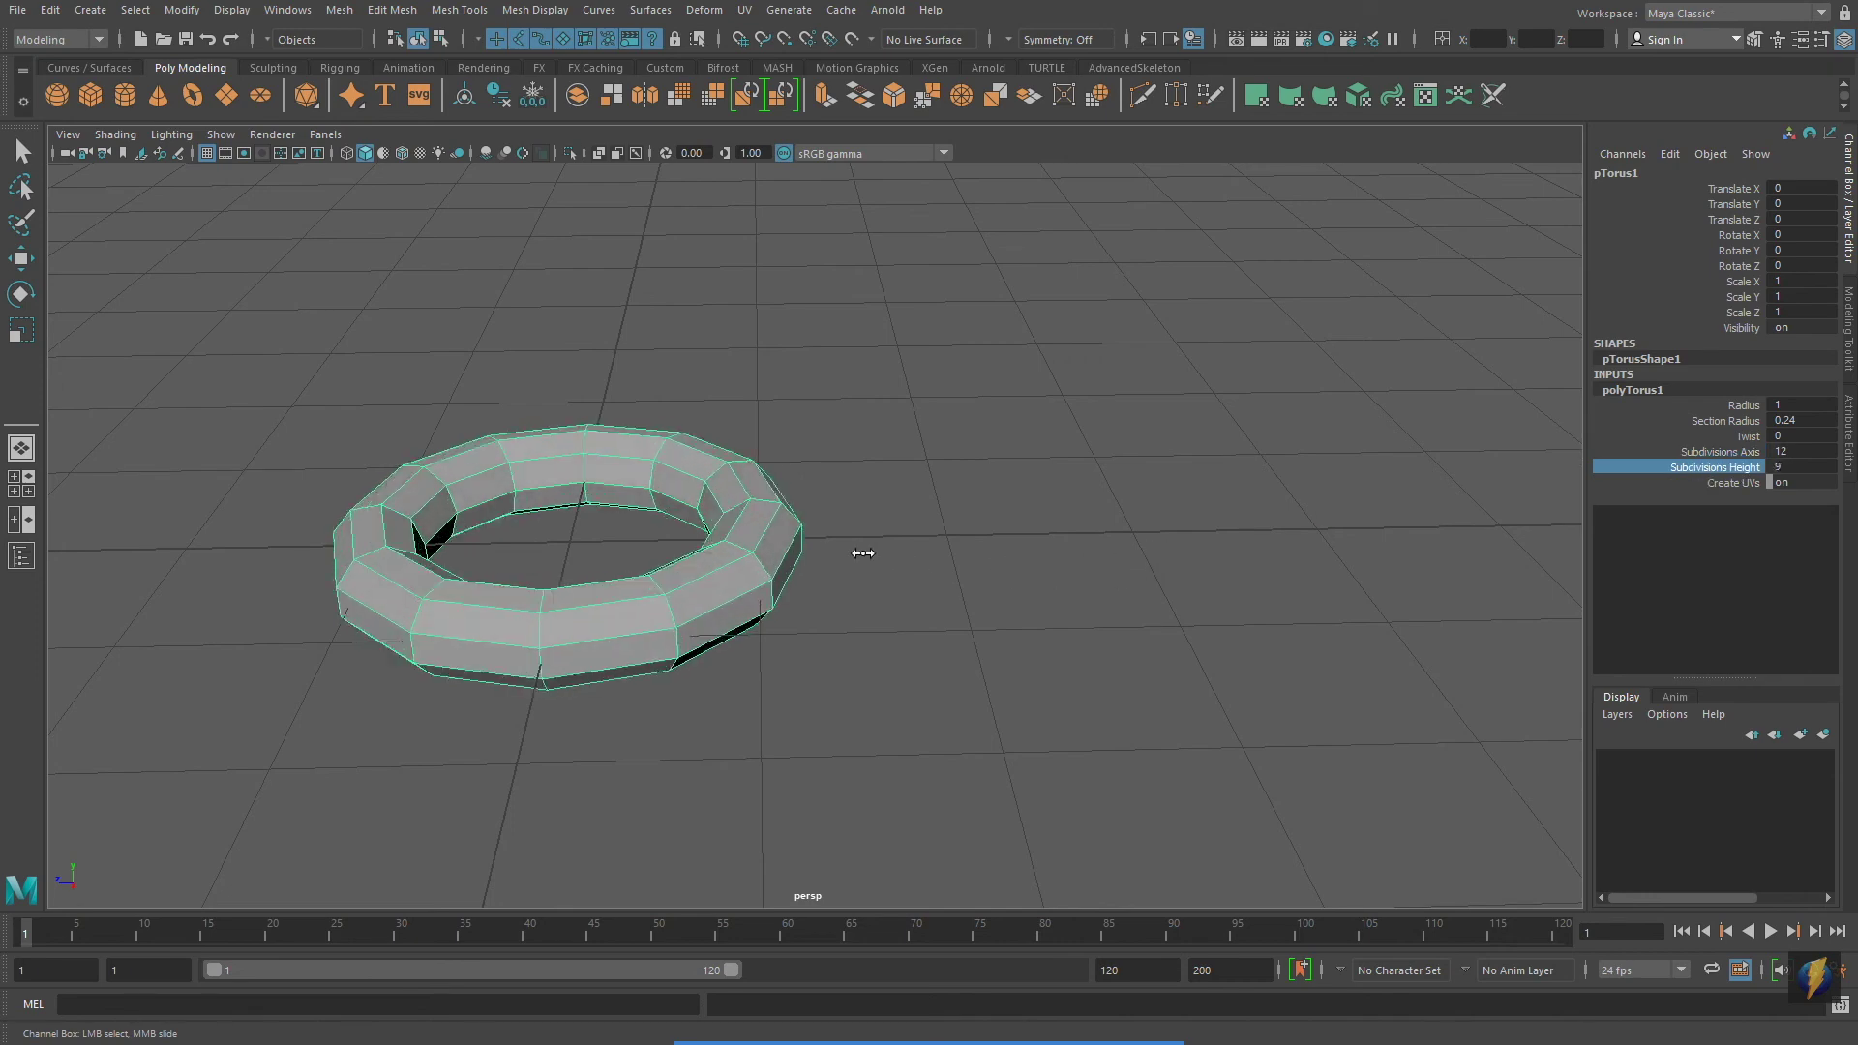
middle_drag(863, 553, 760, 564)
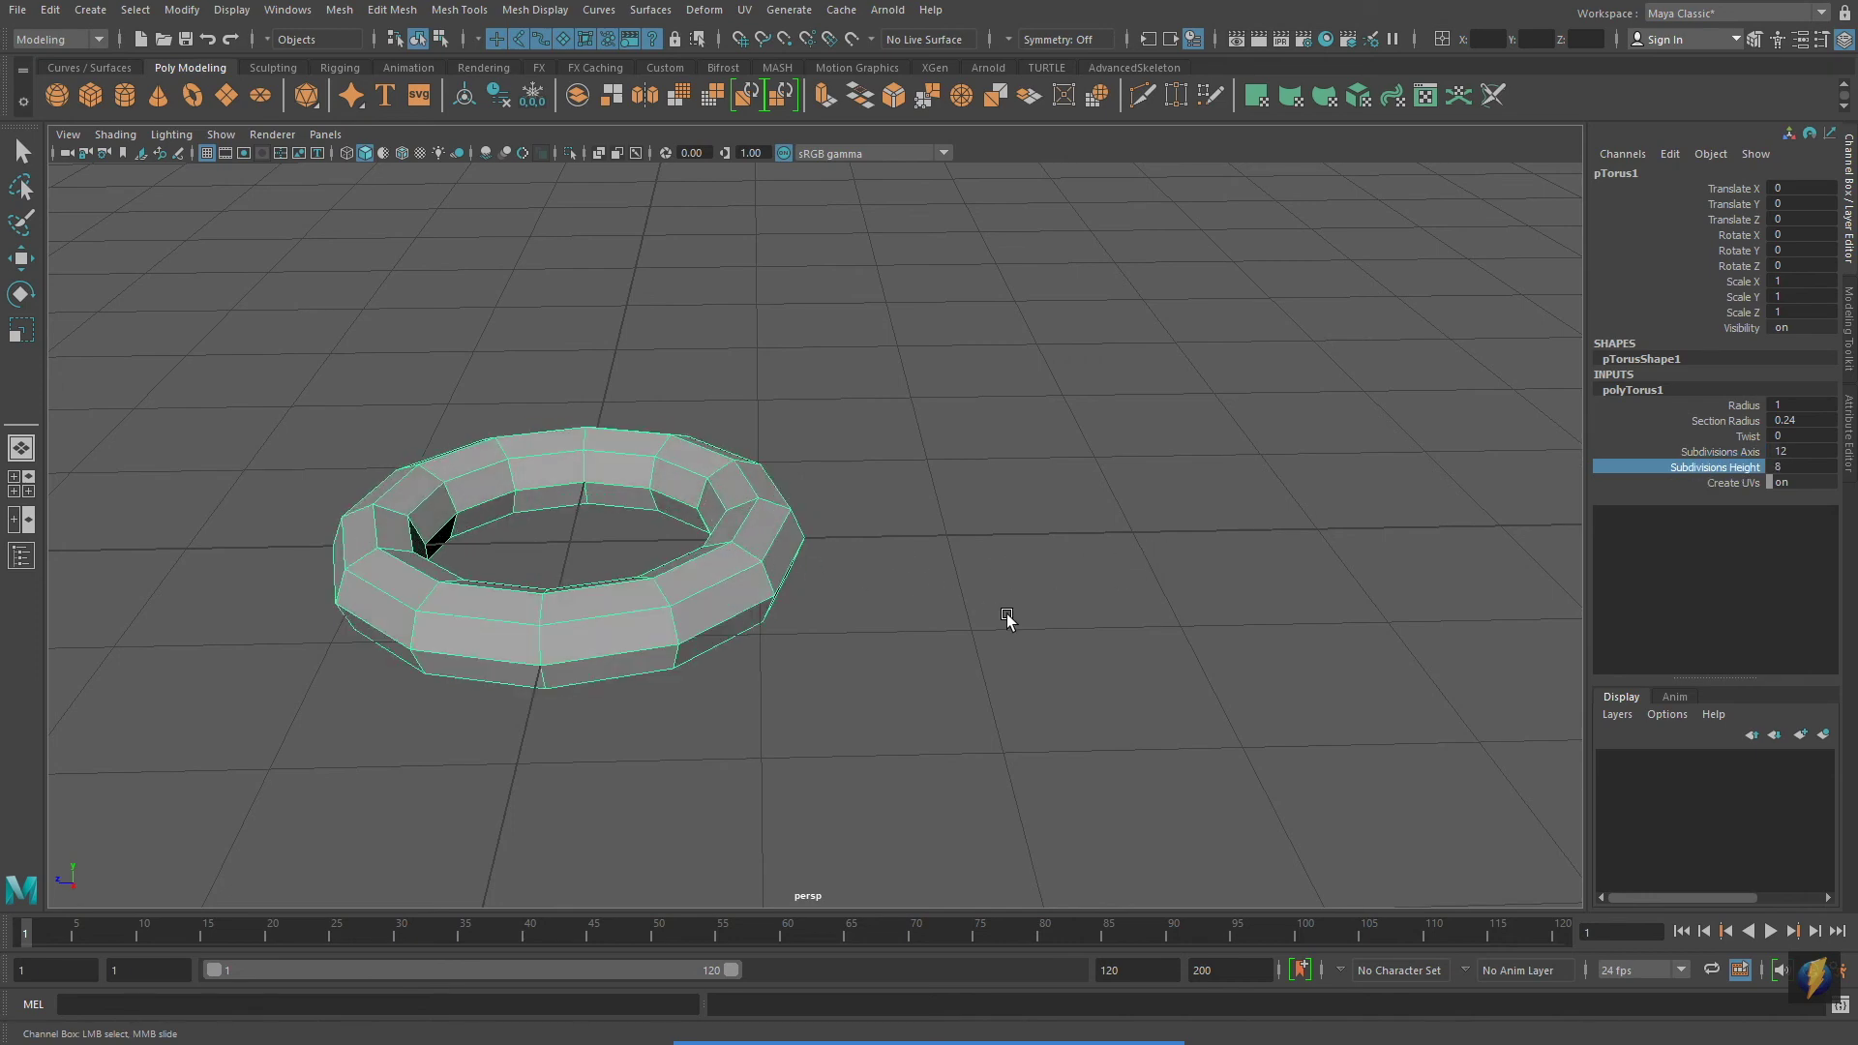
mouse_move(1007, 620)
alt+mouse_down()
mouse_move(973, 579)
mouse_move(1009, 607)
alt+mouse_up()
Duplicate the torus and move the copy along Z to about -2.965, beside the original
click(21, 258)
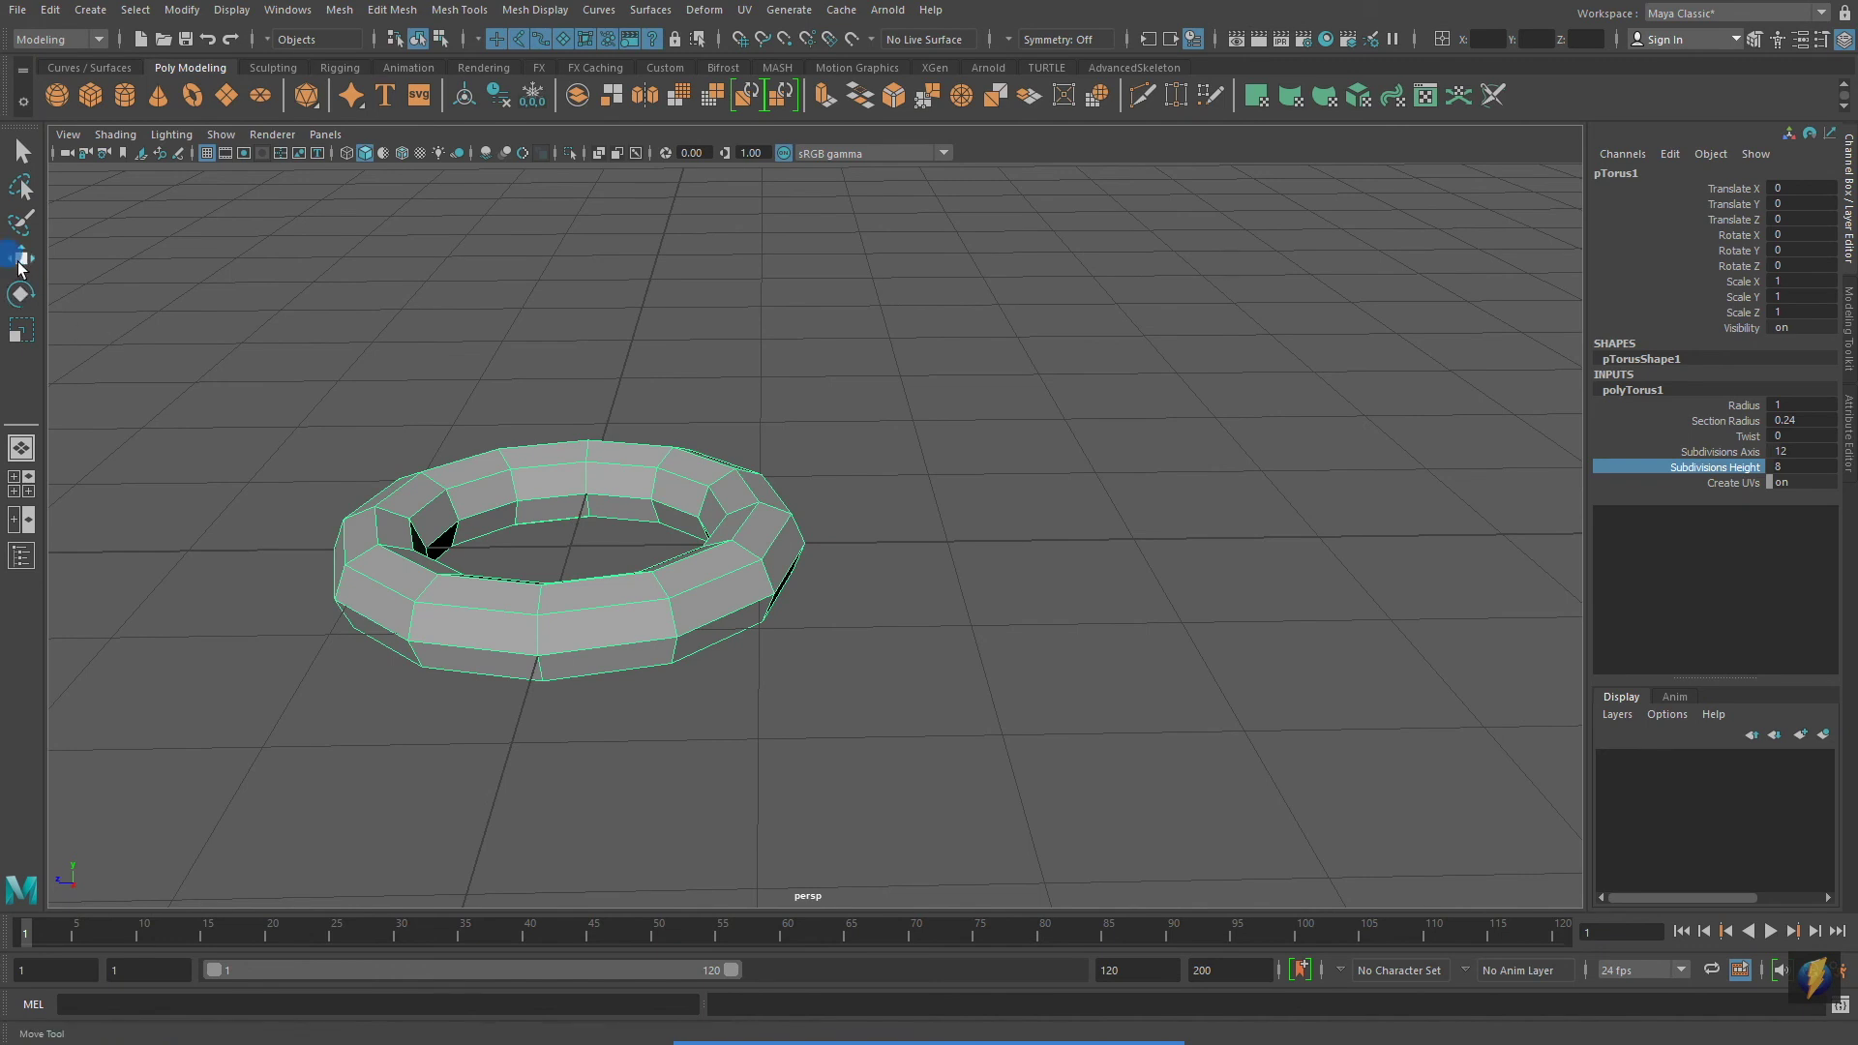
alt+drag(716, 489, 755, 477)
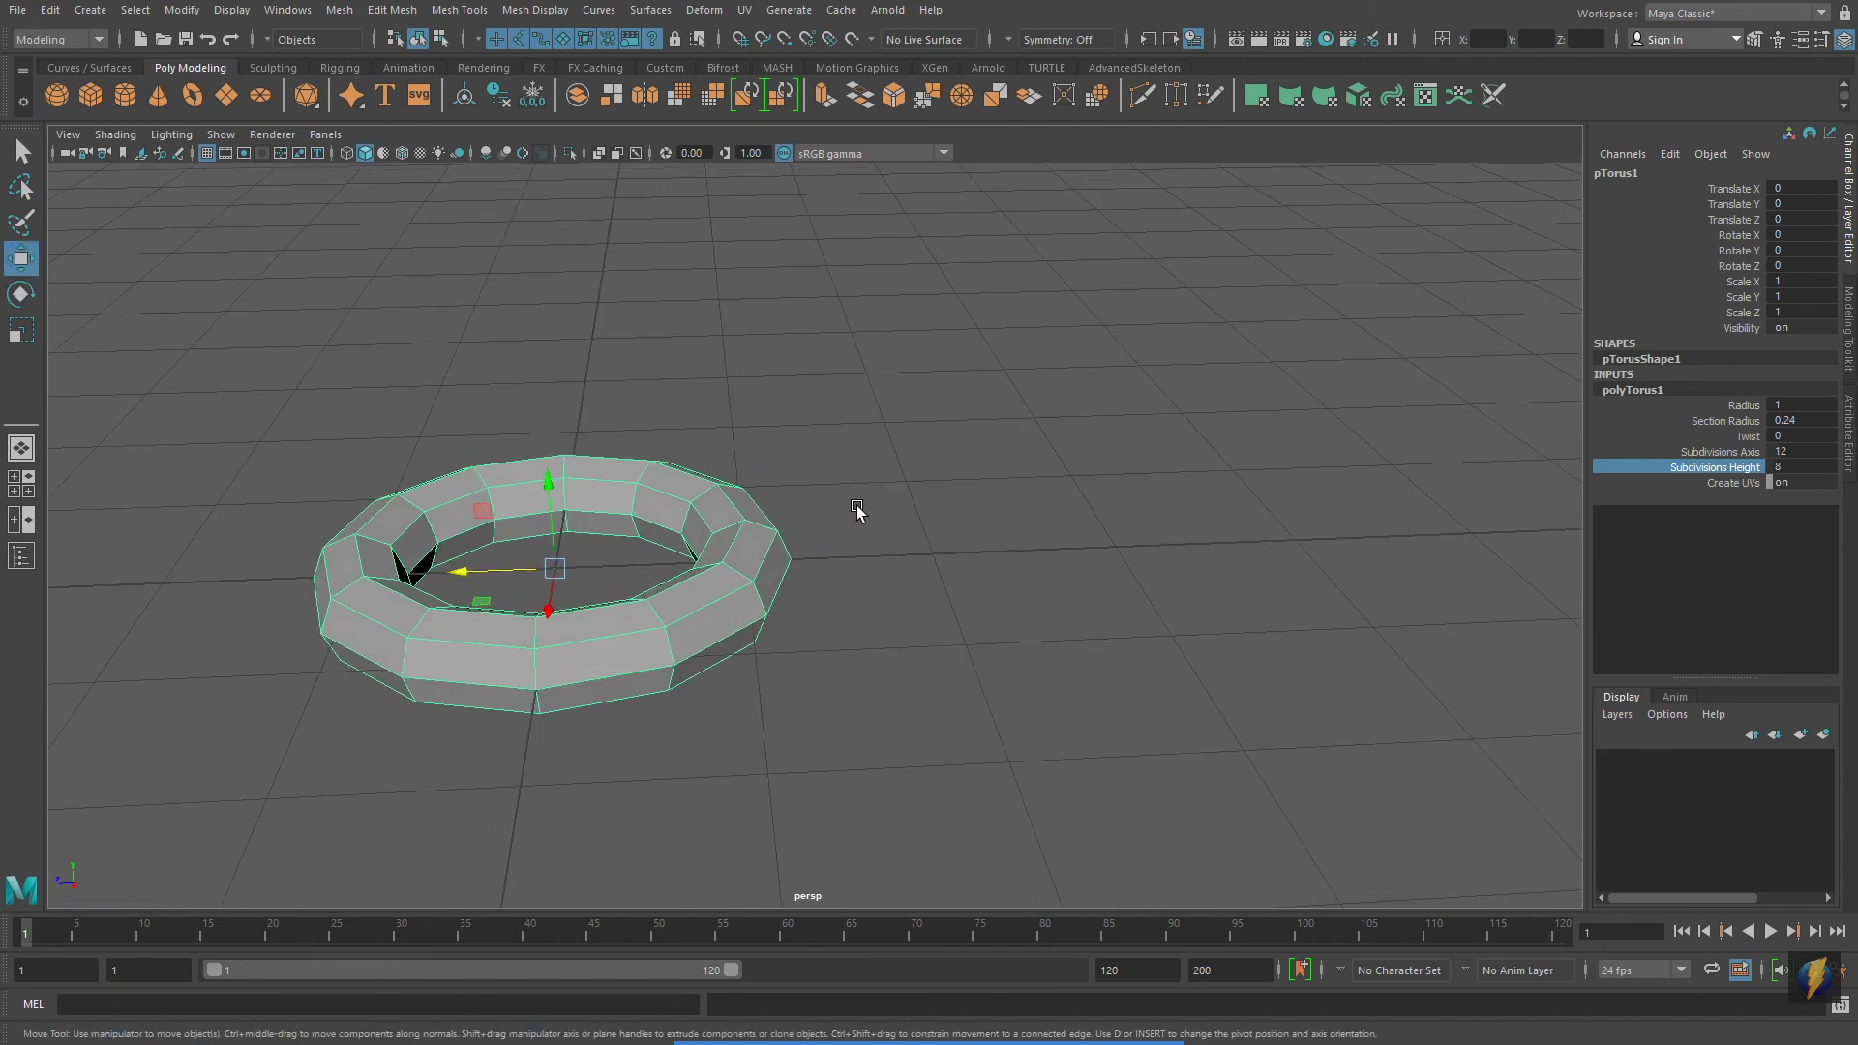
click(50, 10)
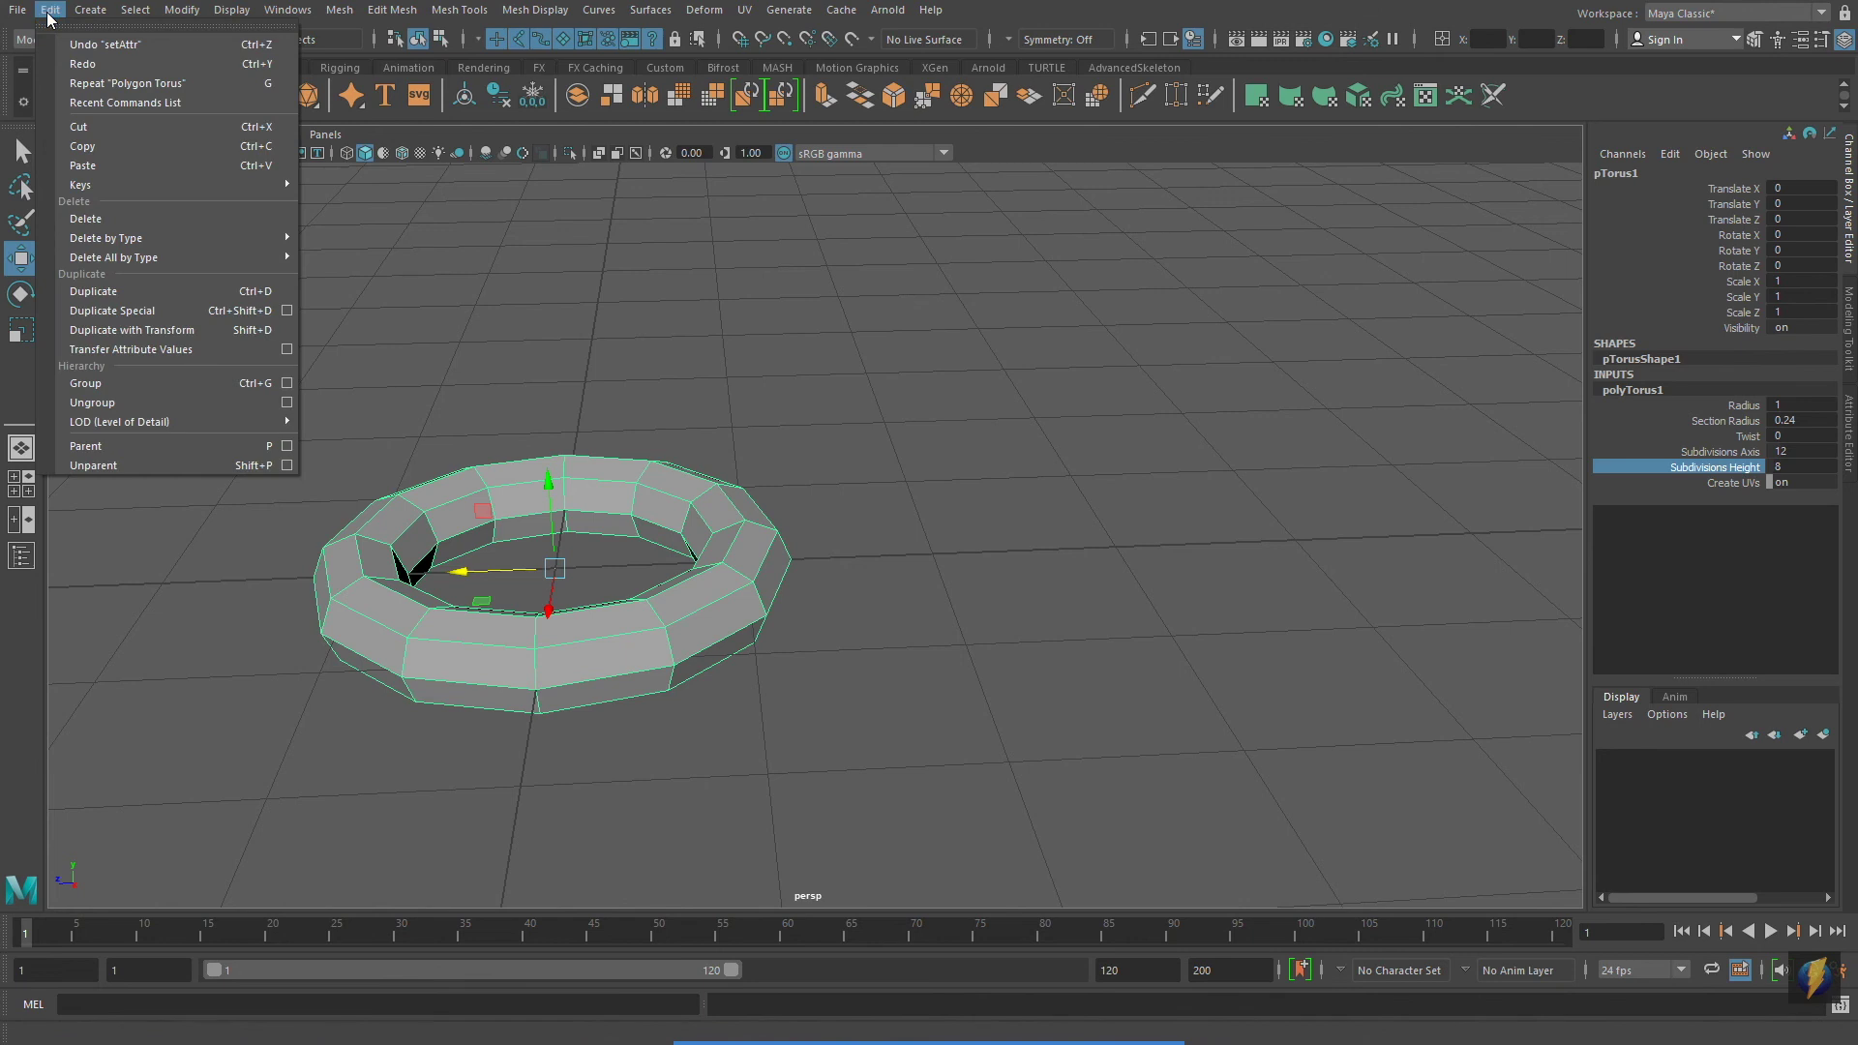
click(284, 293)
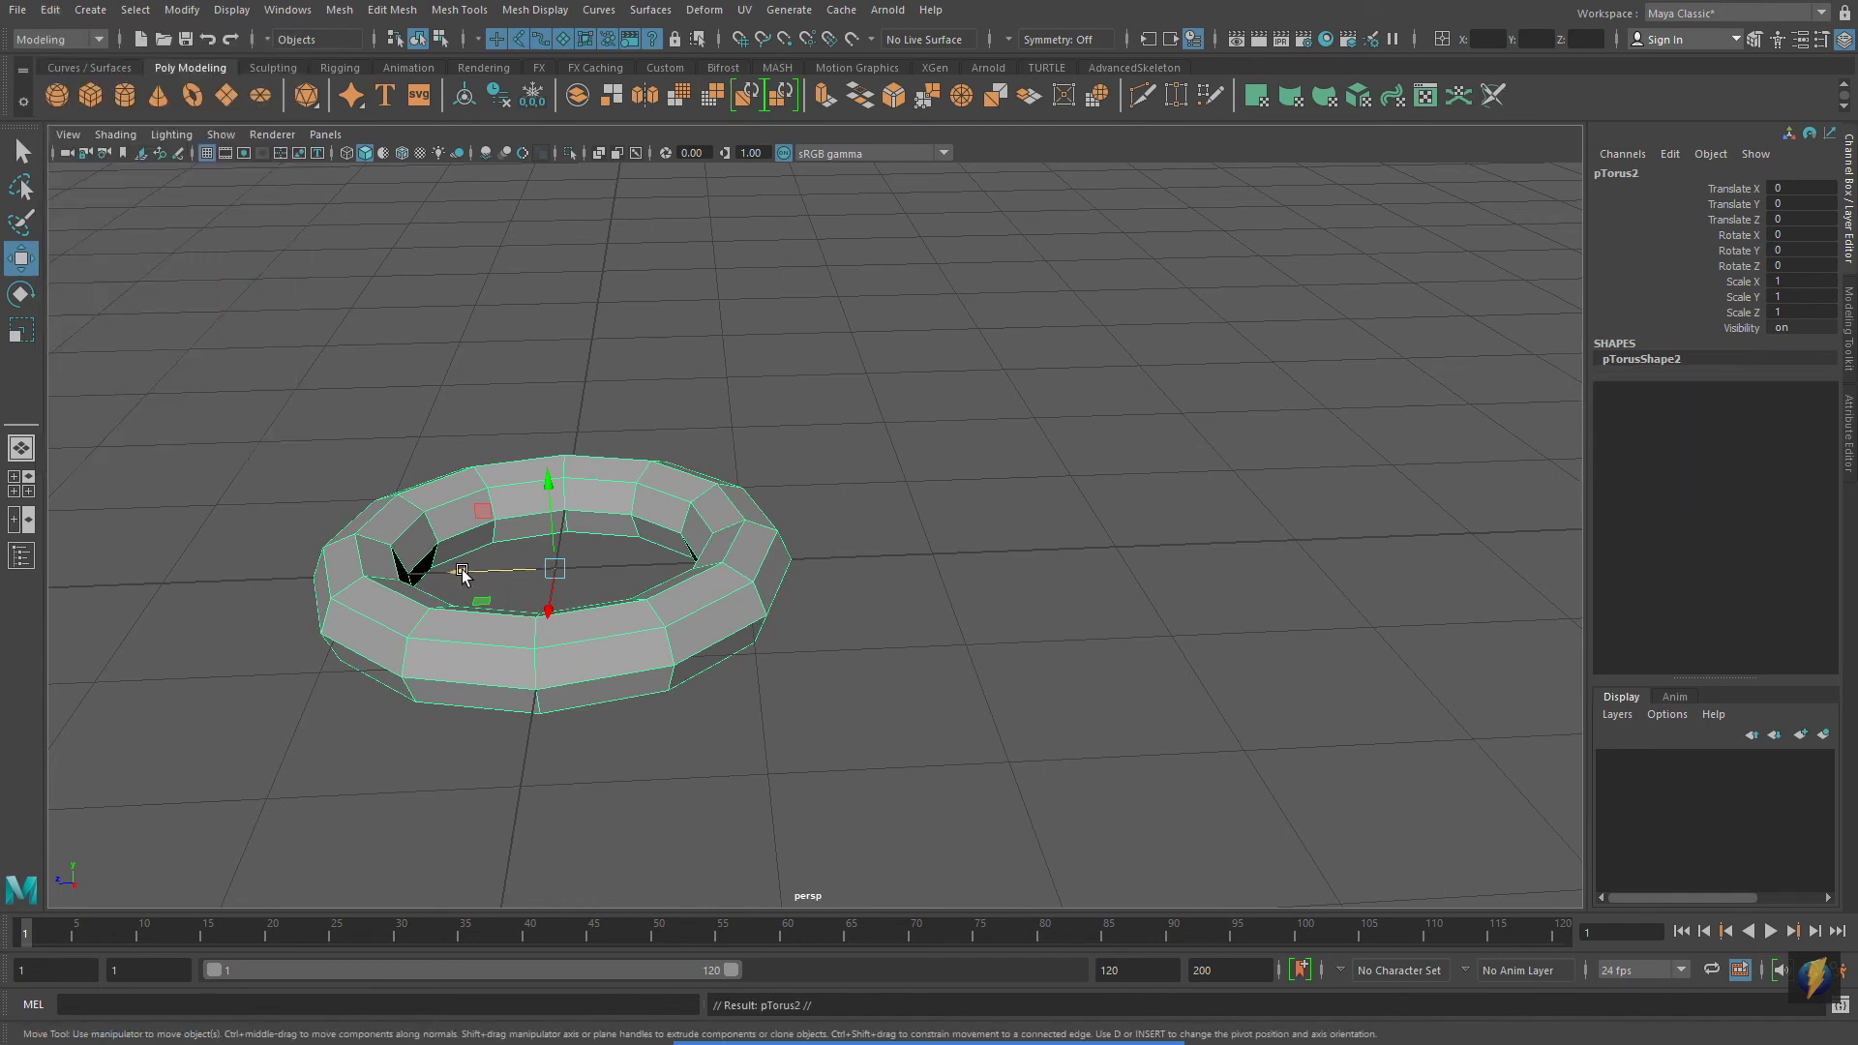
drag(453, 570, 1007, 567)
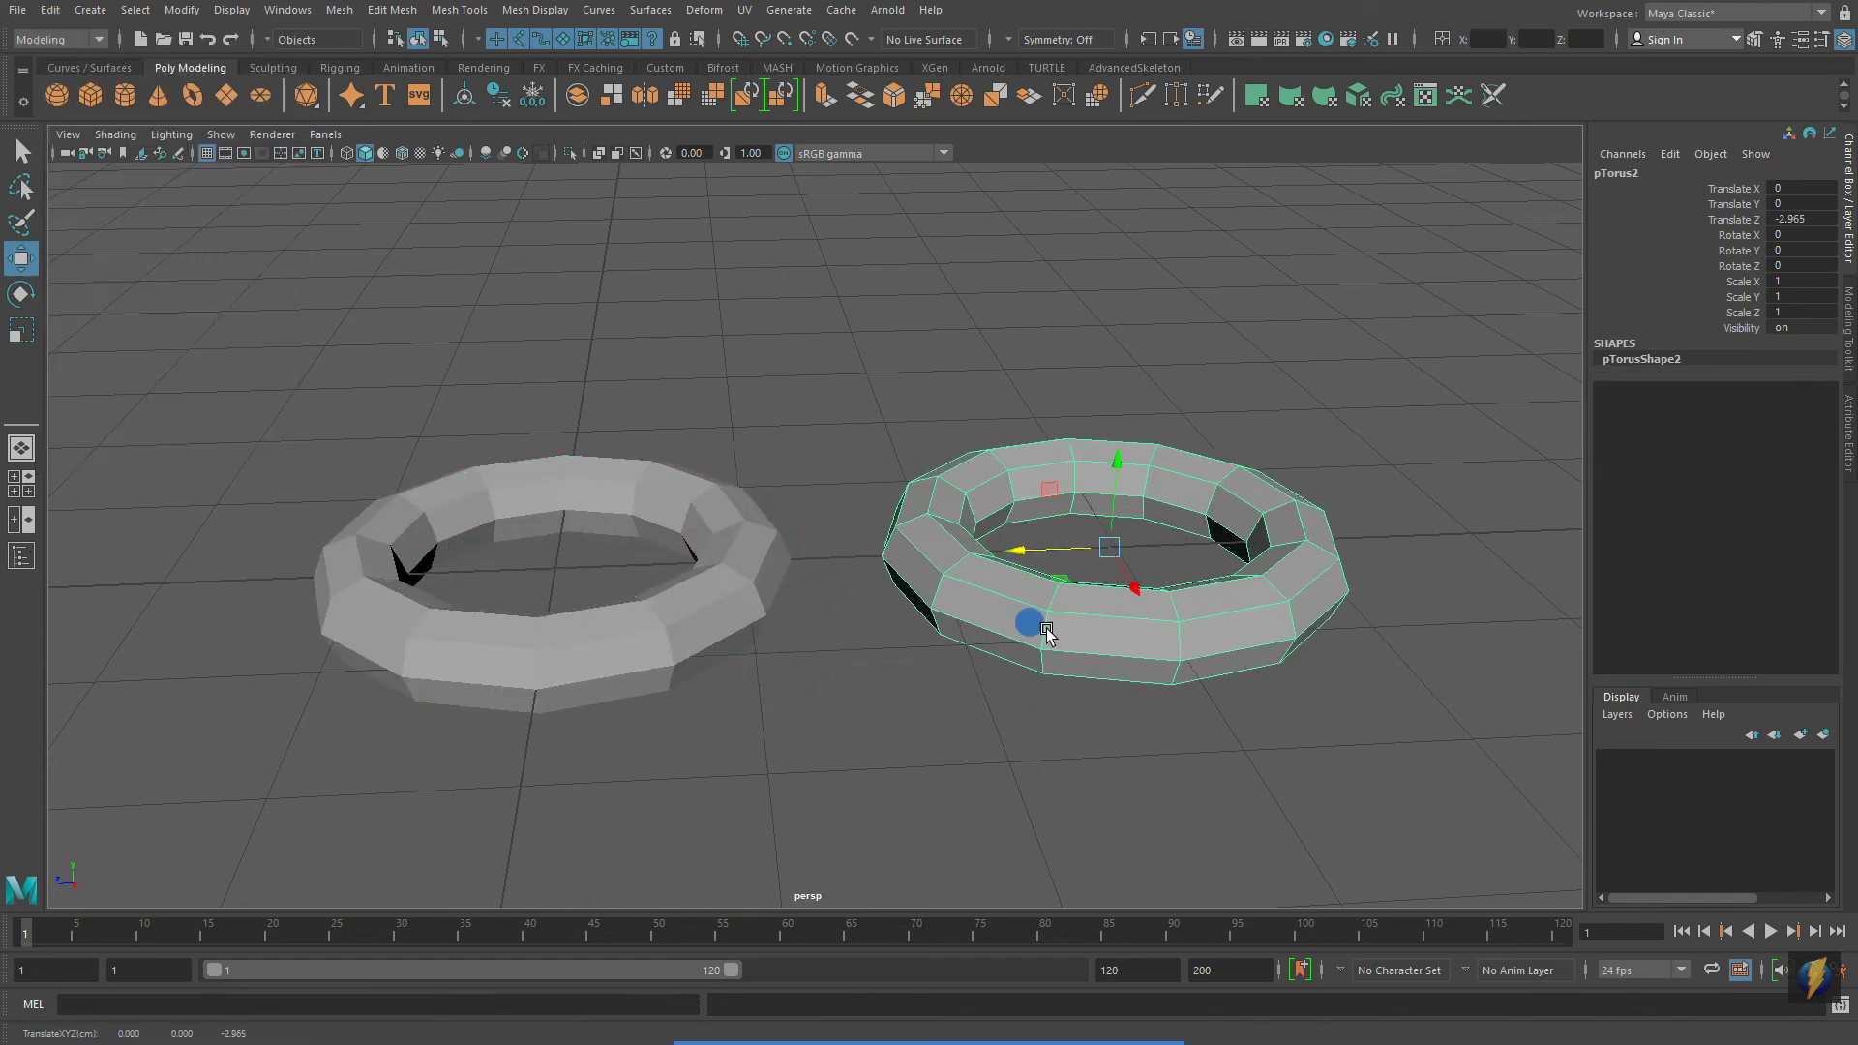
alt+middle_drag(1131, 675, 892, 641)
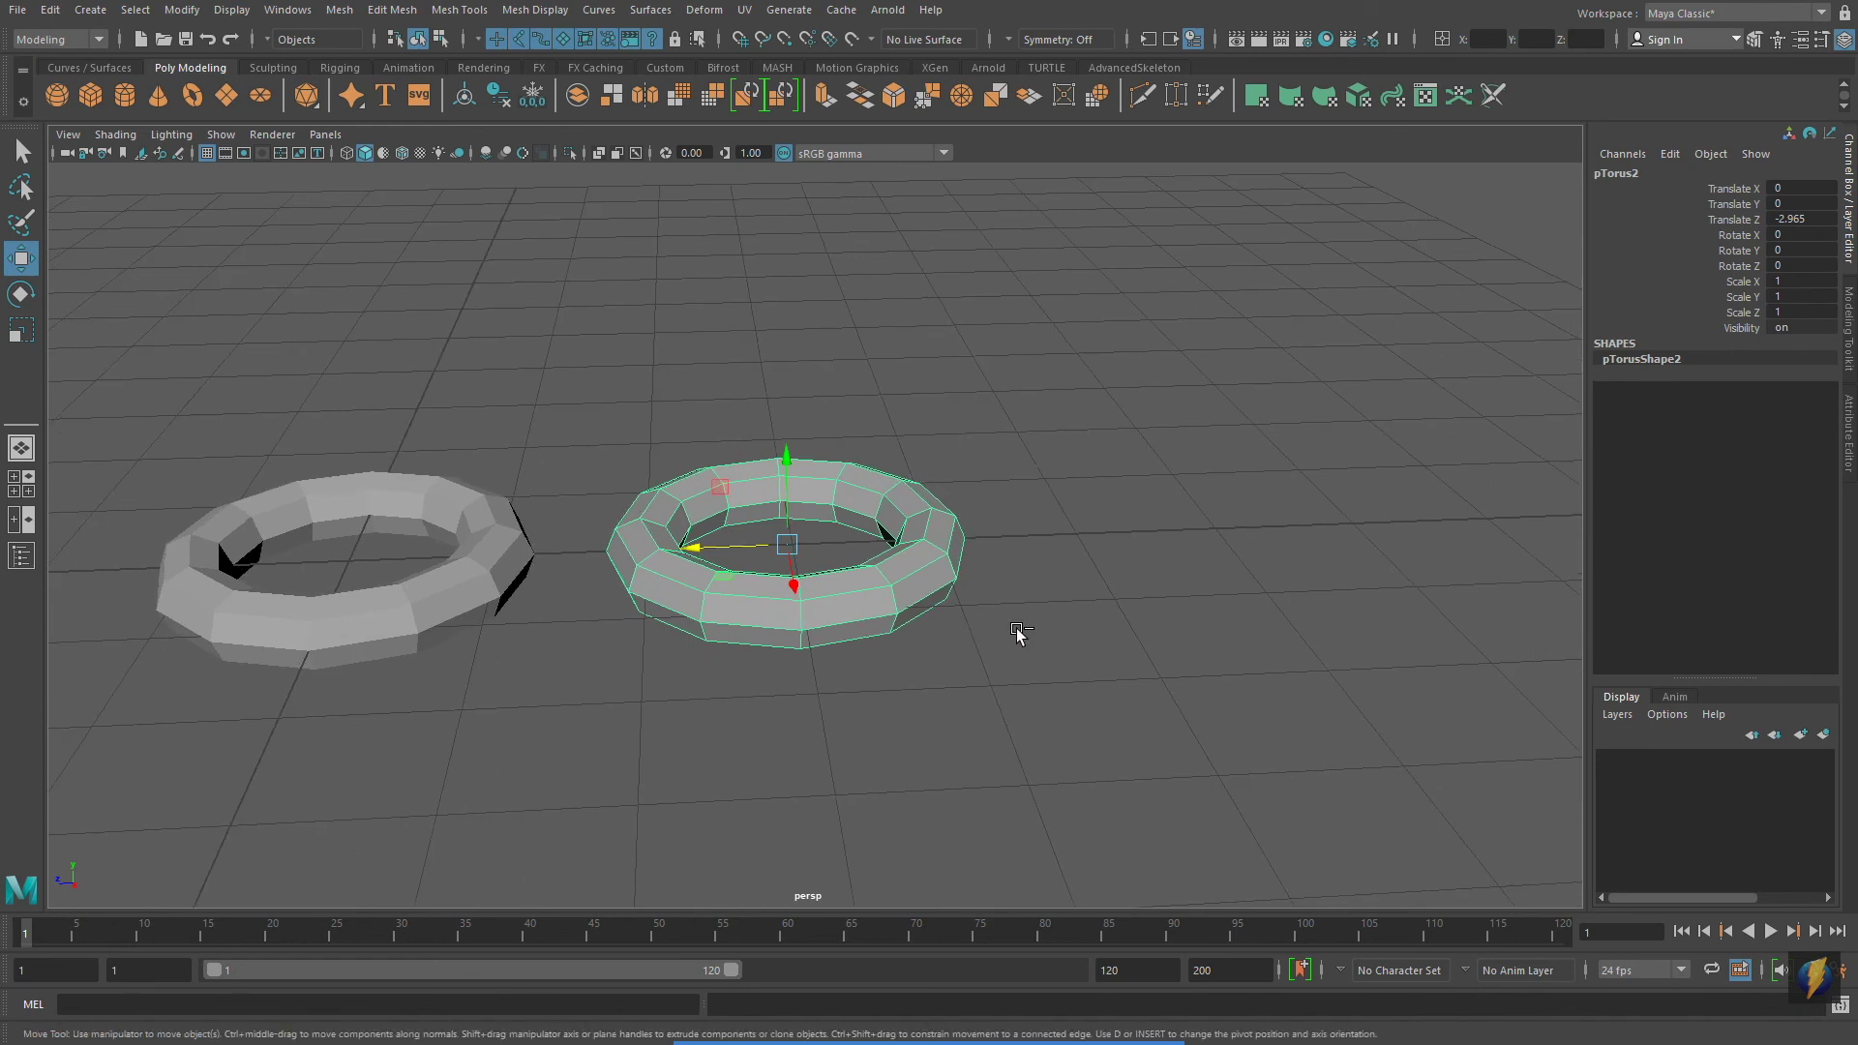
Duplicate the second torus and move the new copy along Z to about -5.9
key(ctrl+d)
drag(693, 548, 1105, 550)
mouse_move(722, 696)
alt+mouse_down()
mouse_move(798, 658)
mouse_move(440, 639)
mouse_move(706, 706)
alt+mouse_up()
Select the original torus and set its Subdivisions Axis to 33
click(440, 635)
alt+right_drag(706, 705, 878, 677)
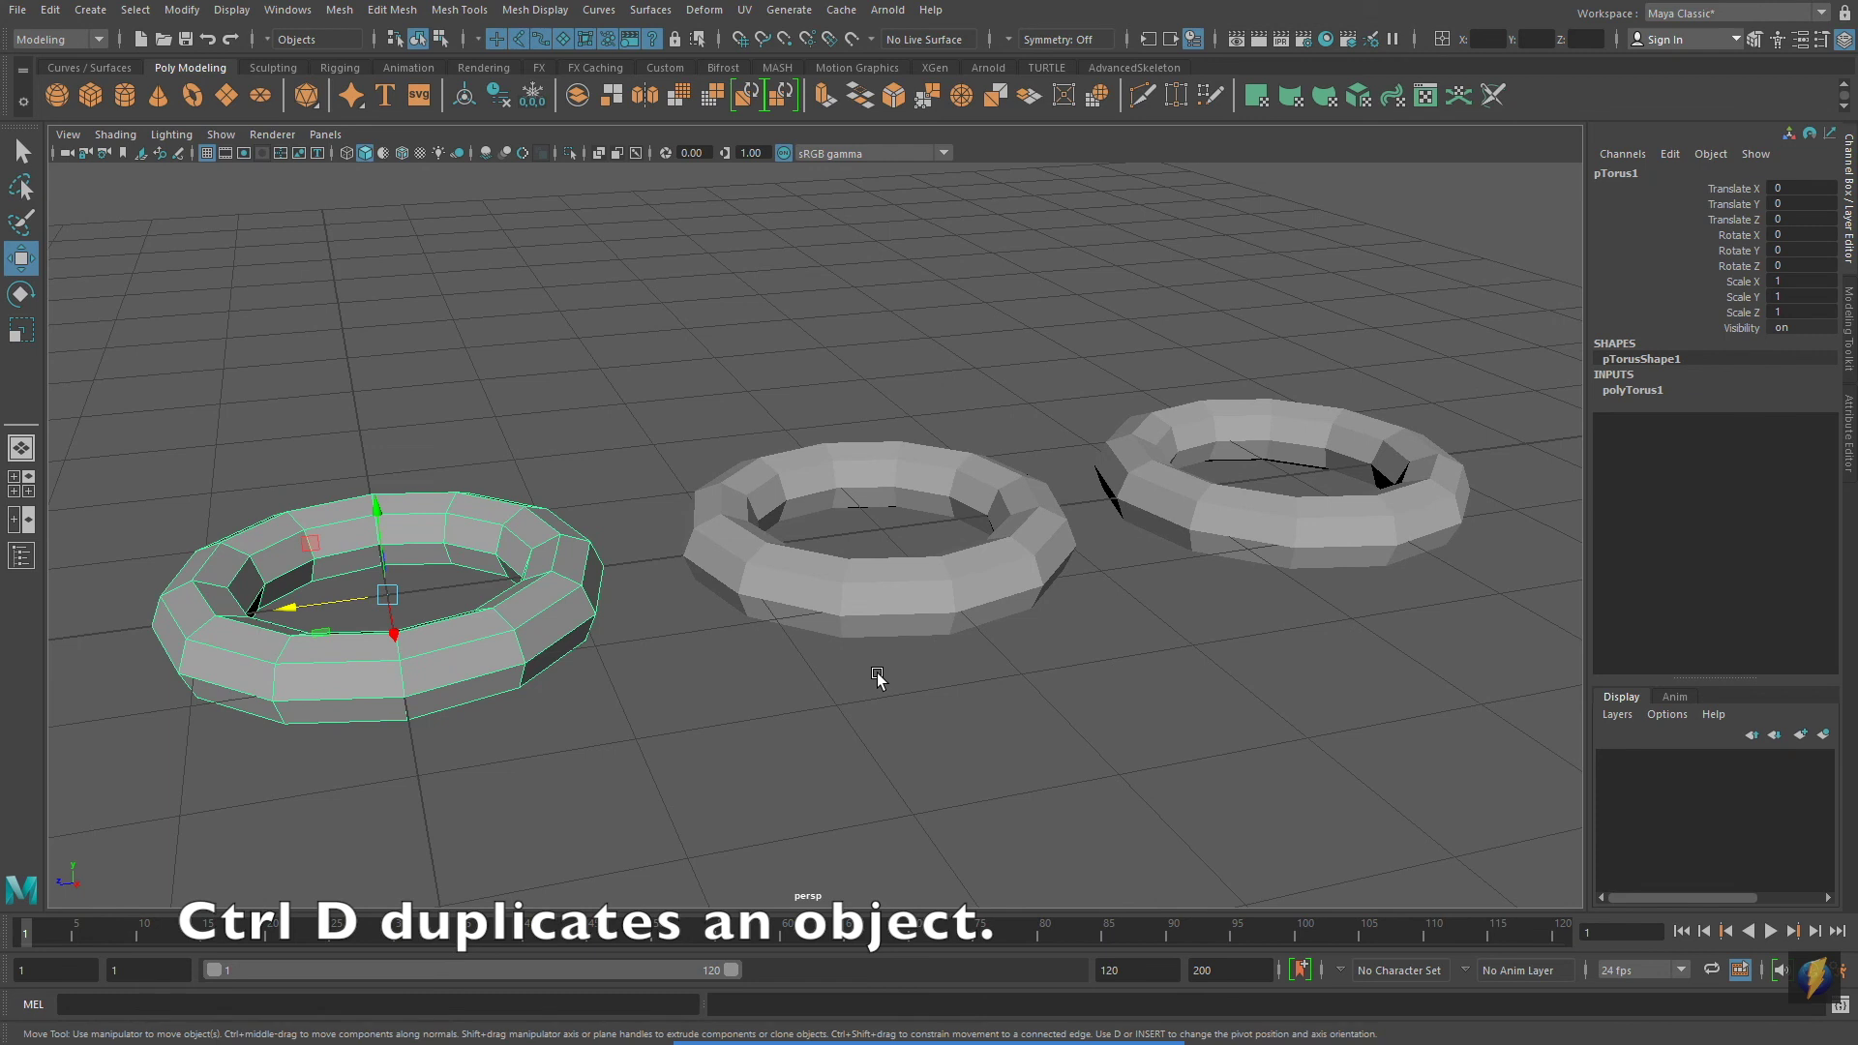
click(1645, 389)
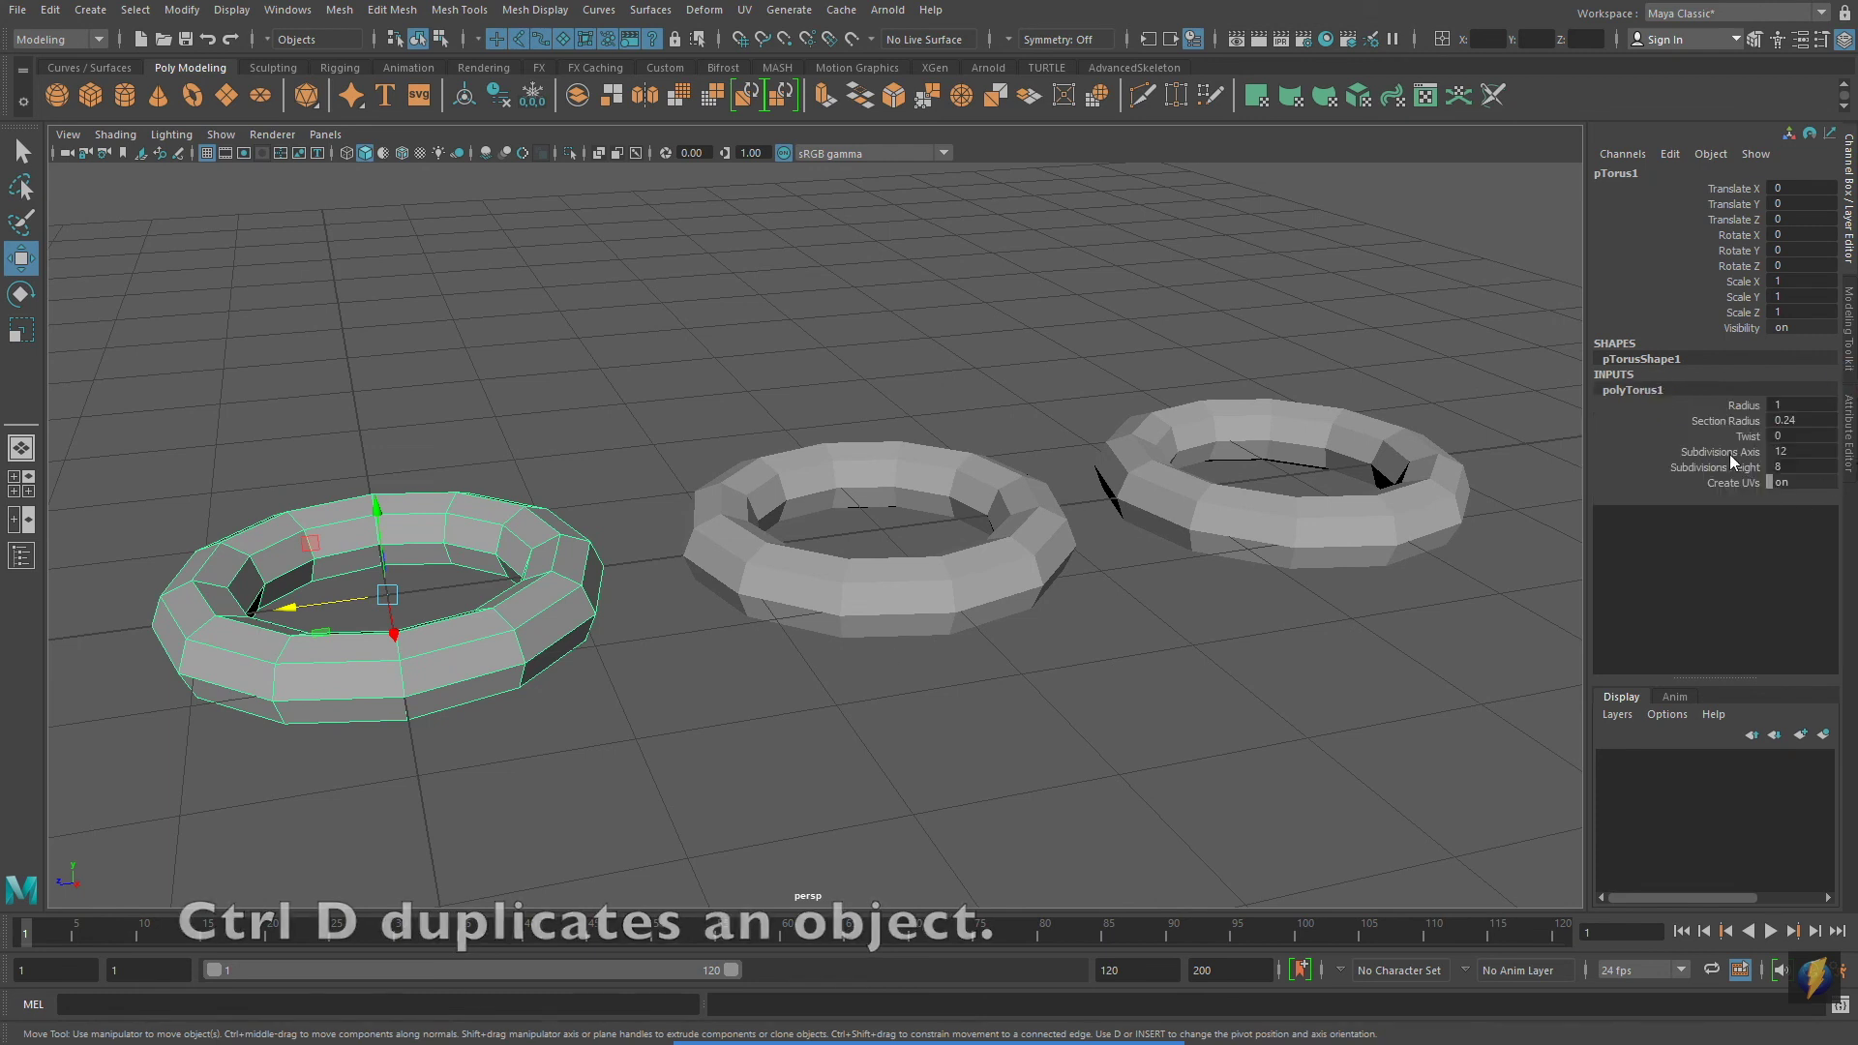
click(1723, 452)
middle_drag(829, 476, 1024, 532)
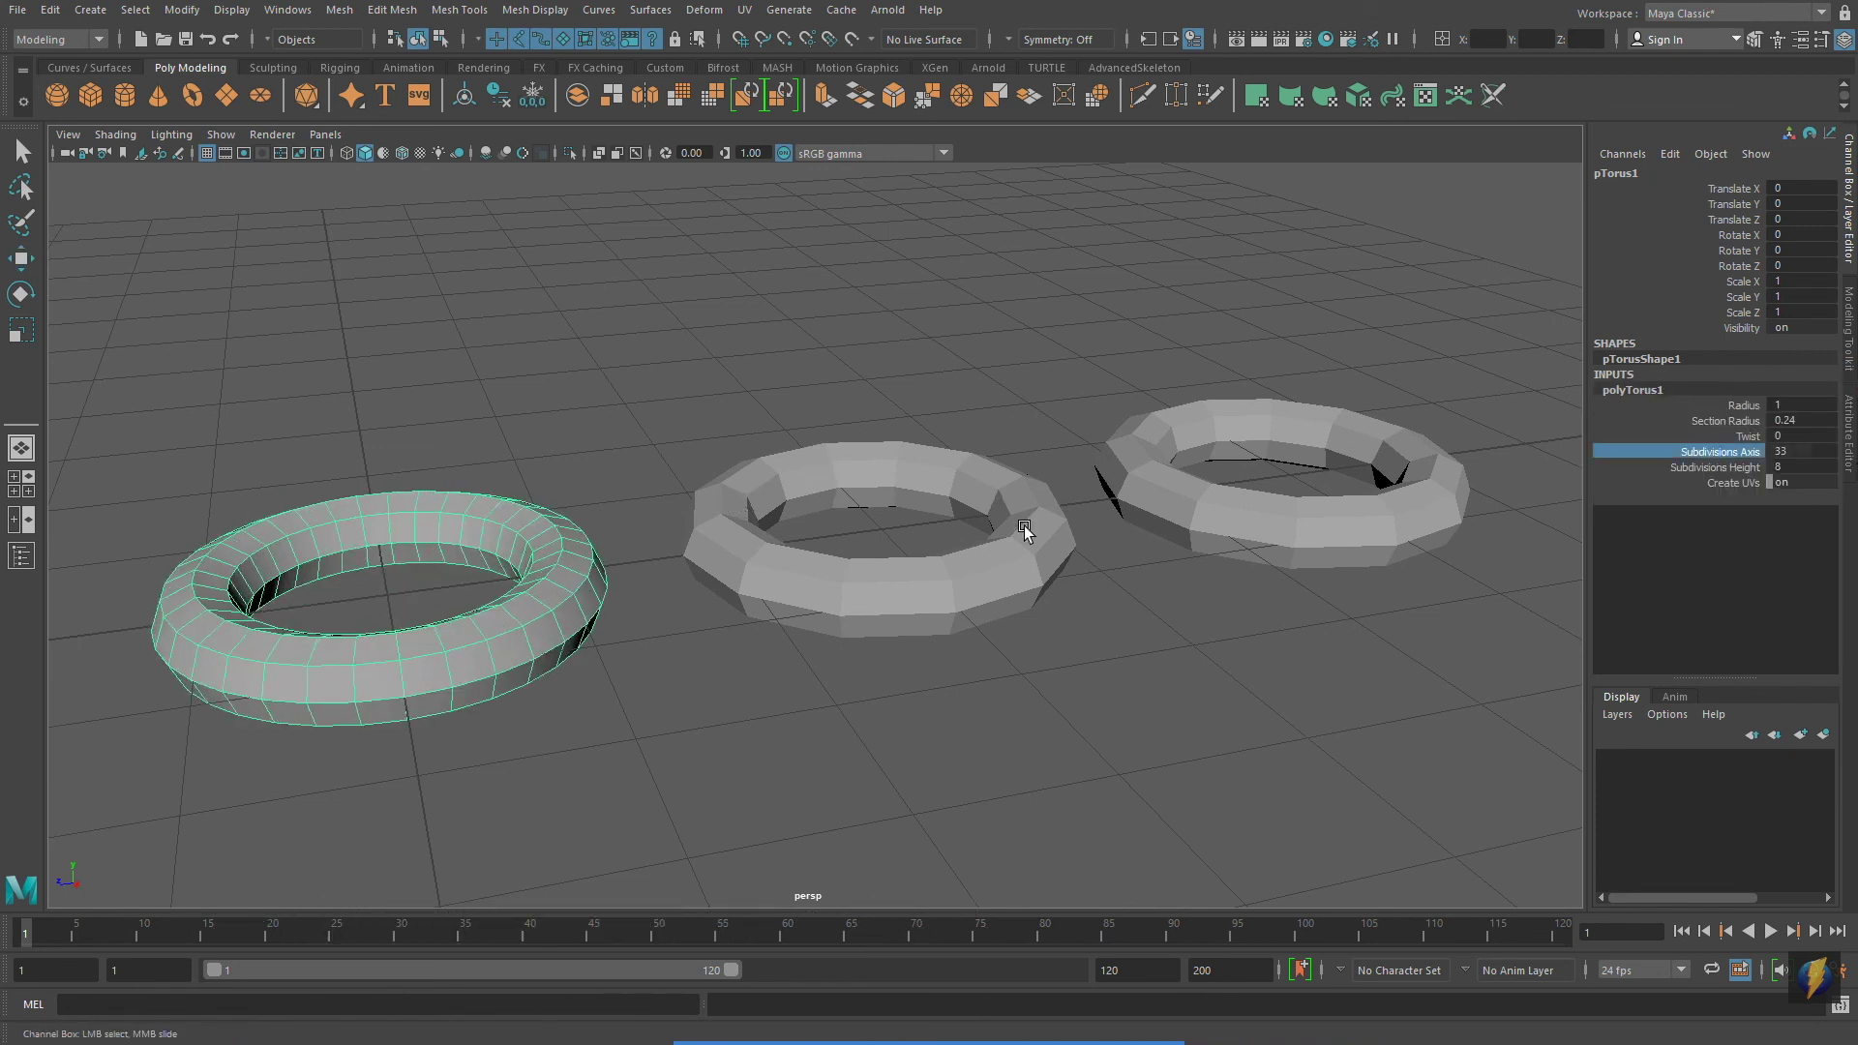
Select each duplicated torus in turn and check its shape node in the Channel Box for creation inputs
click(923, 602)
key(w)
double_click(1640, 359)
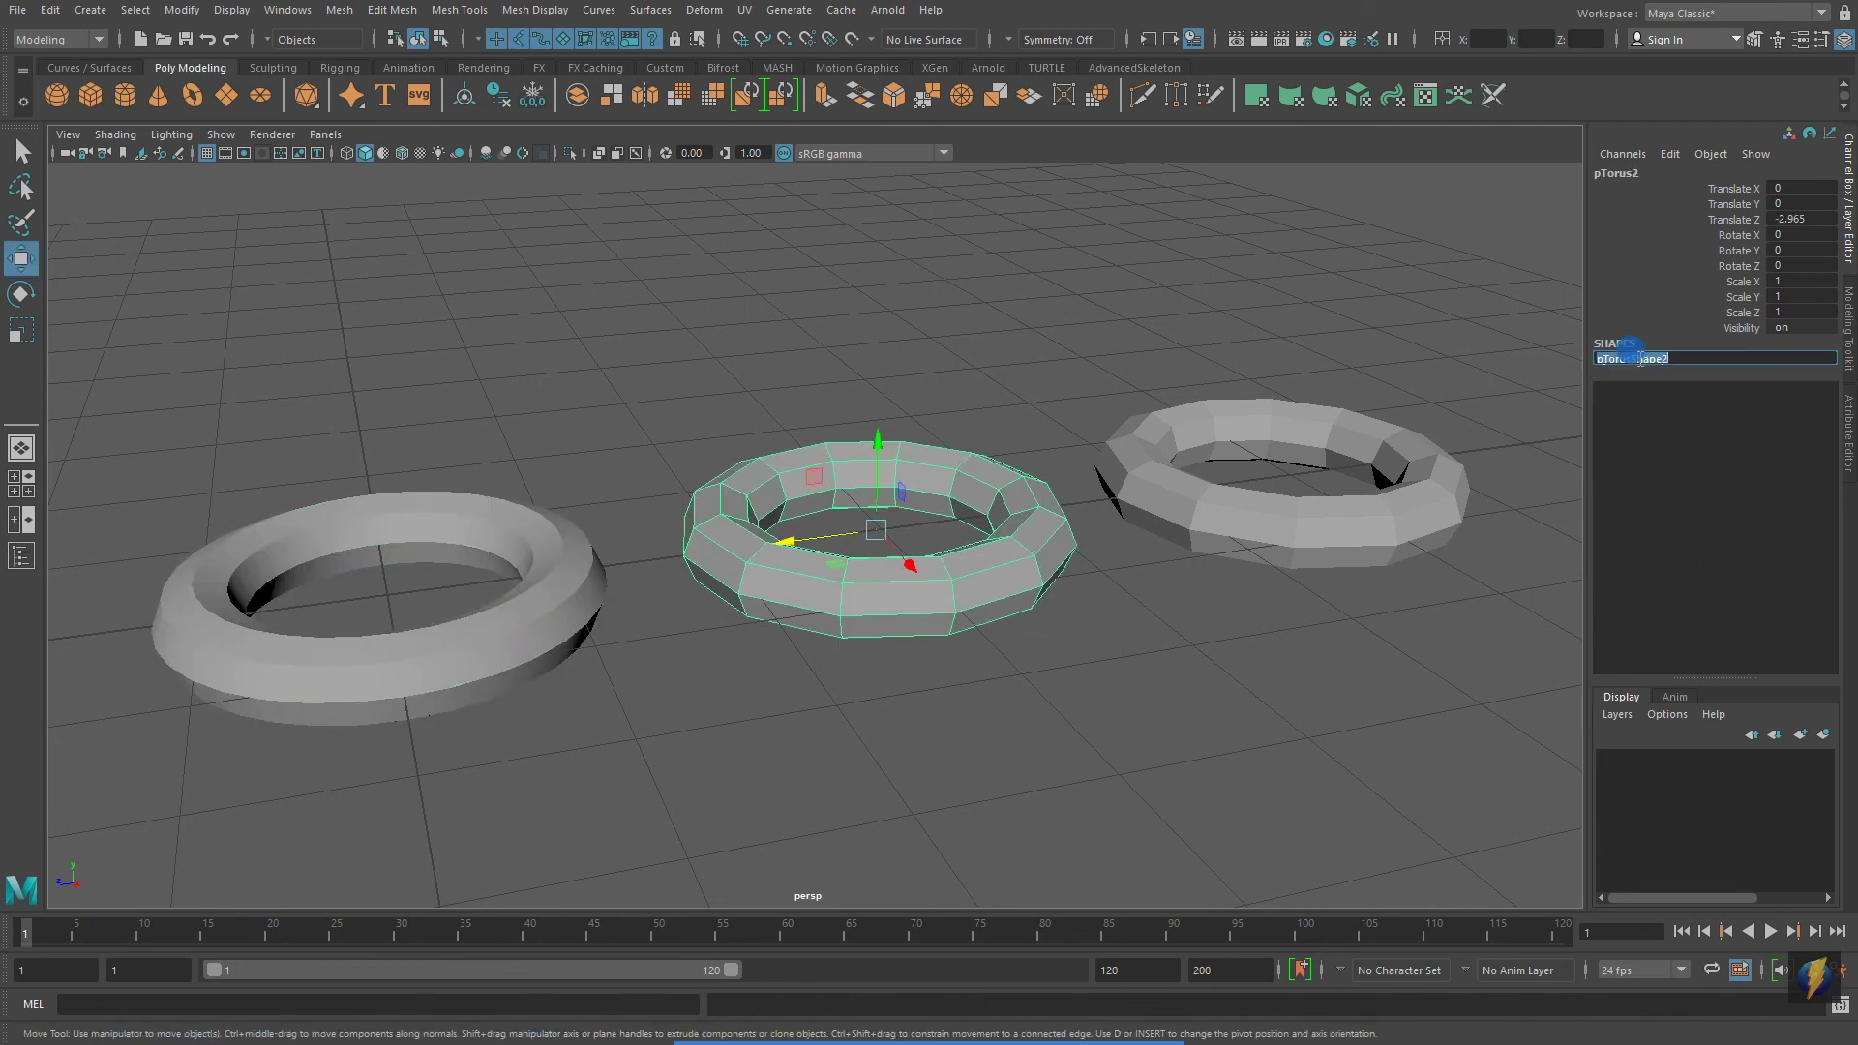
click(1321, 540)
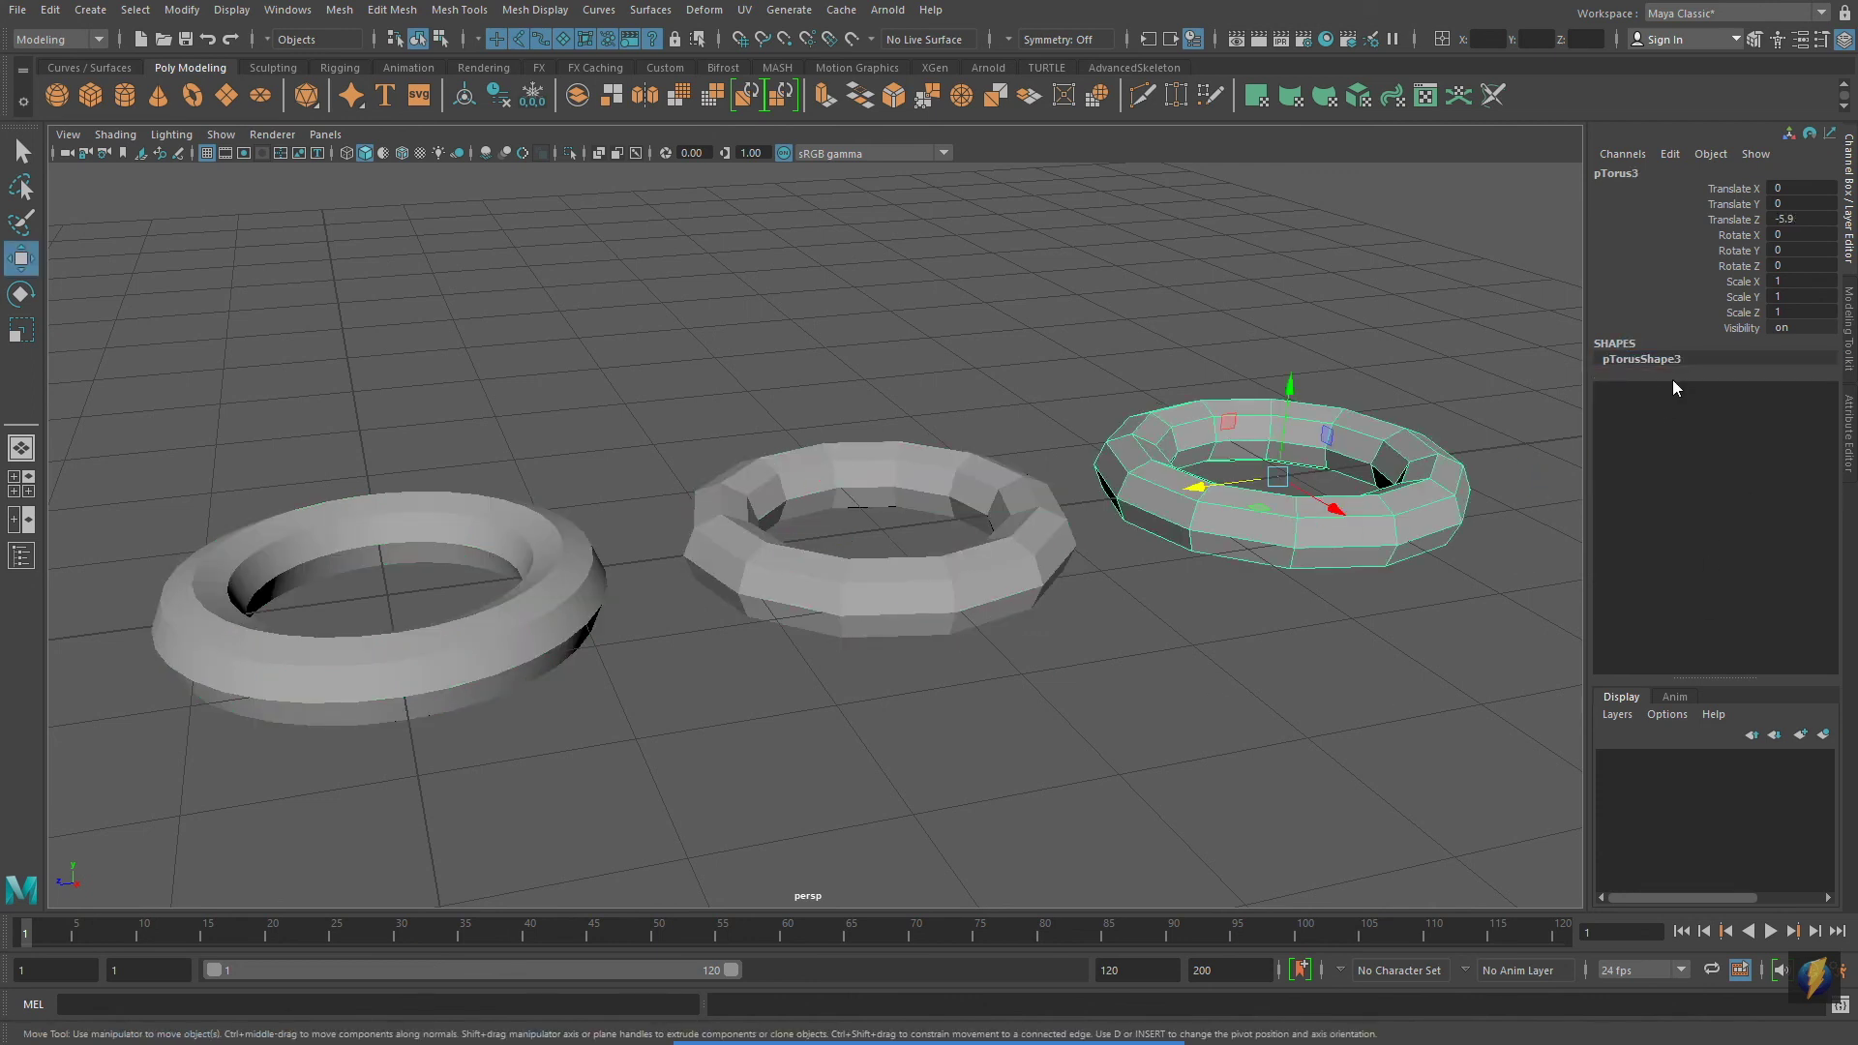
double_click(1659, 360)
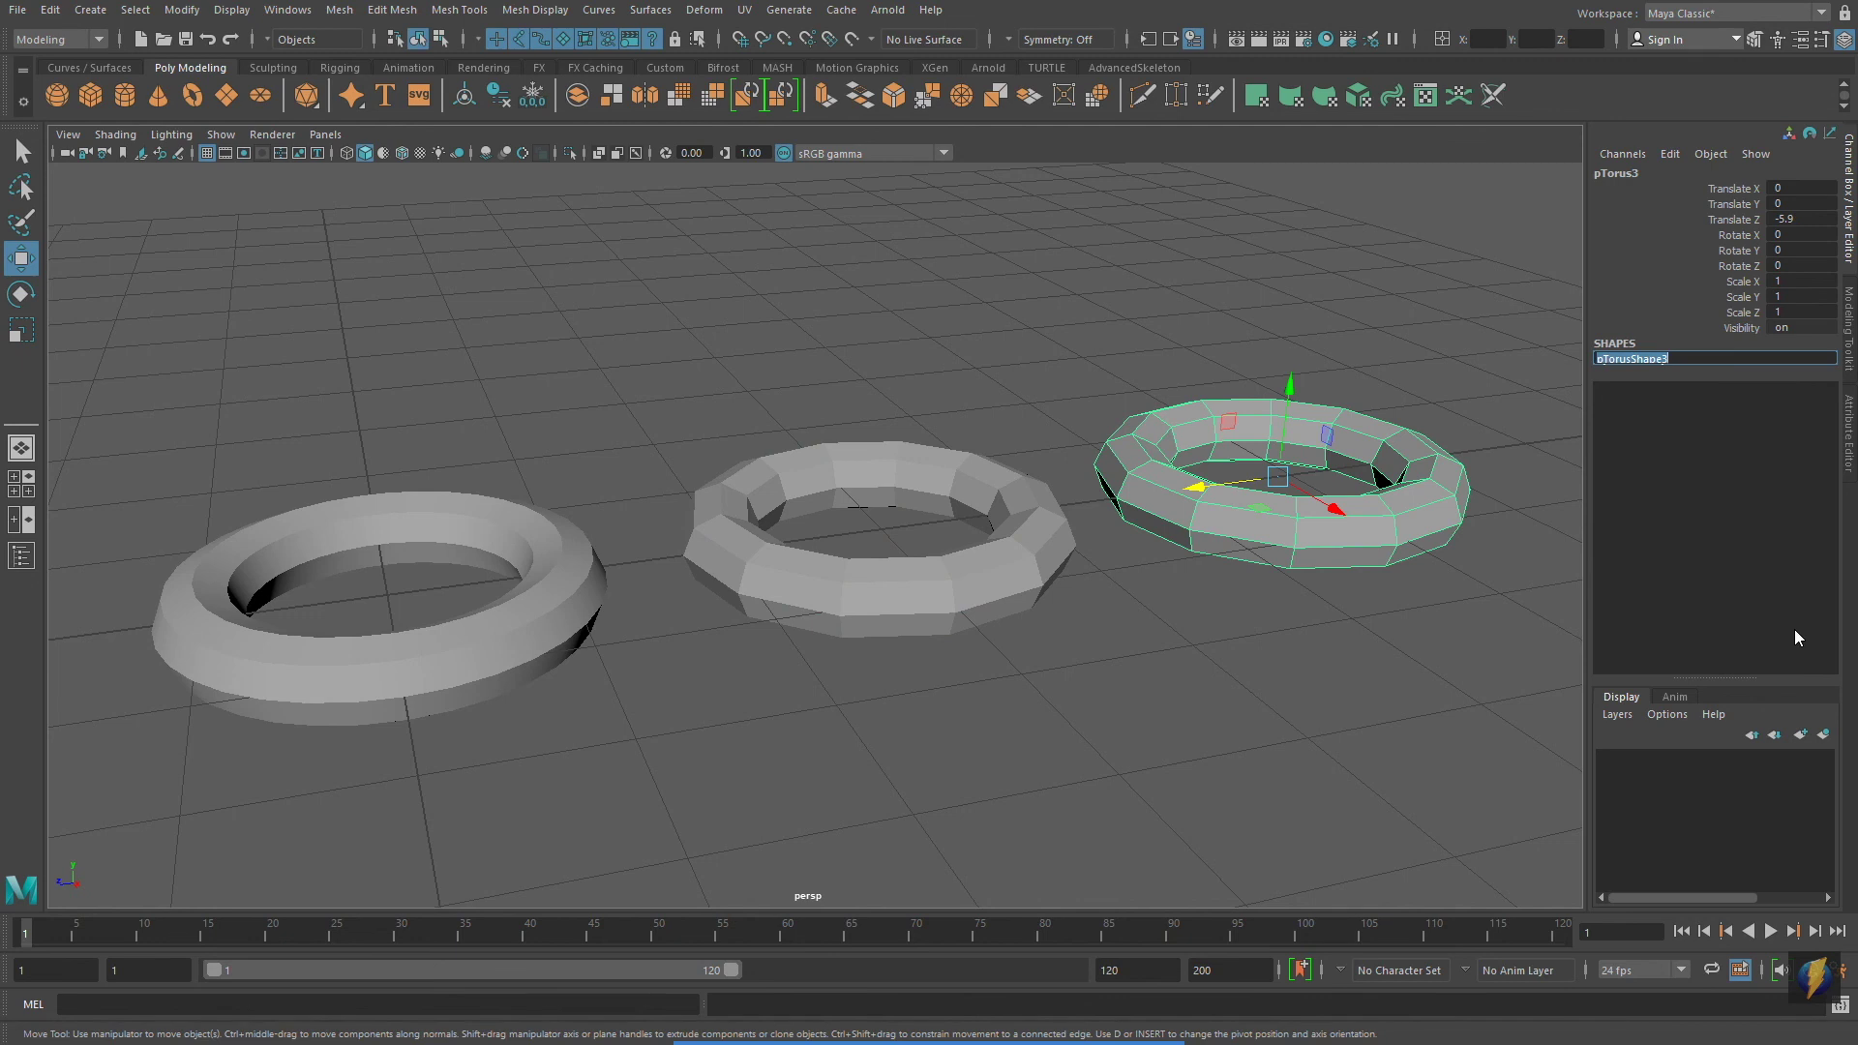